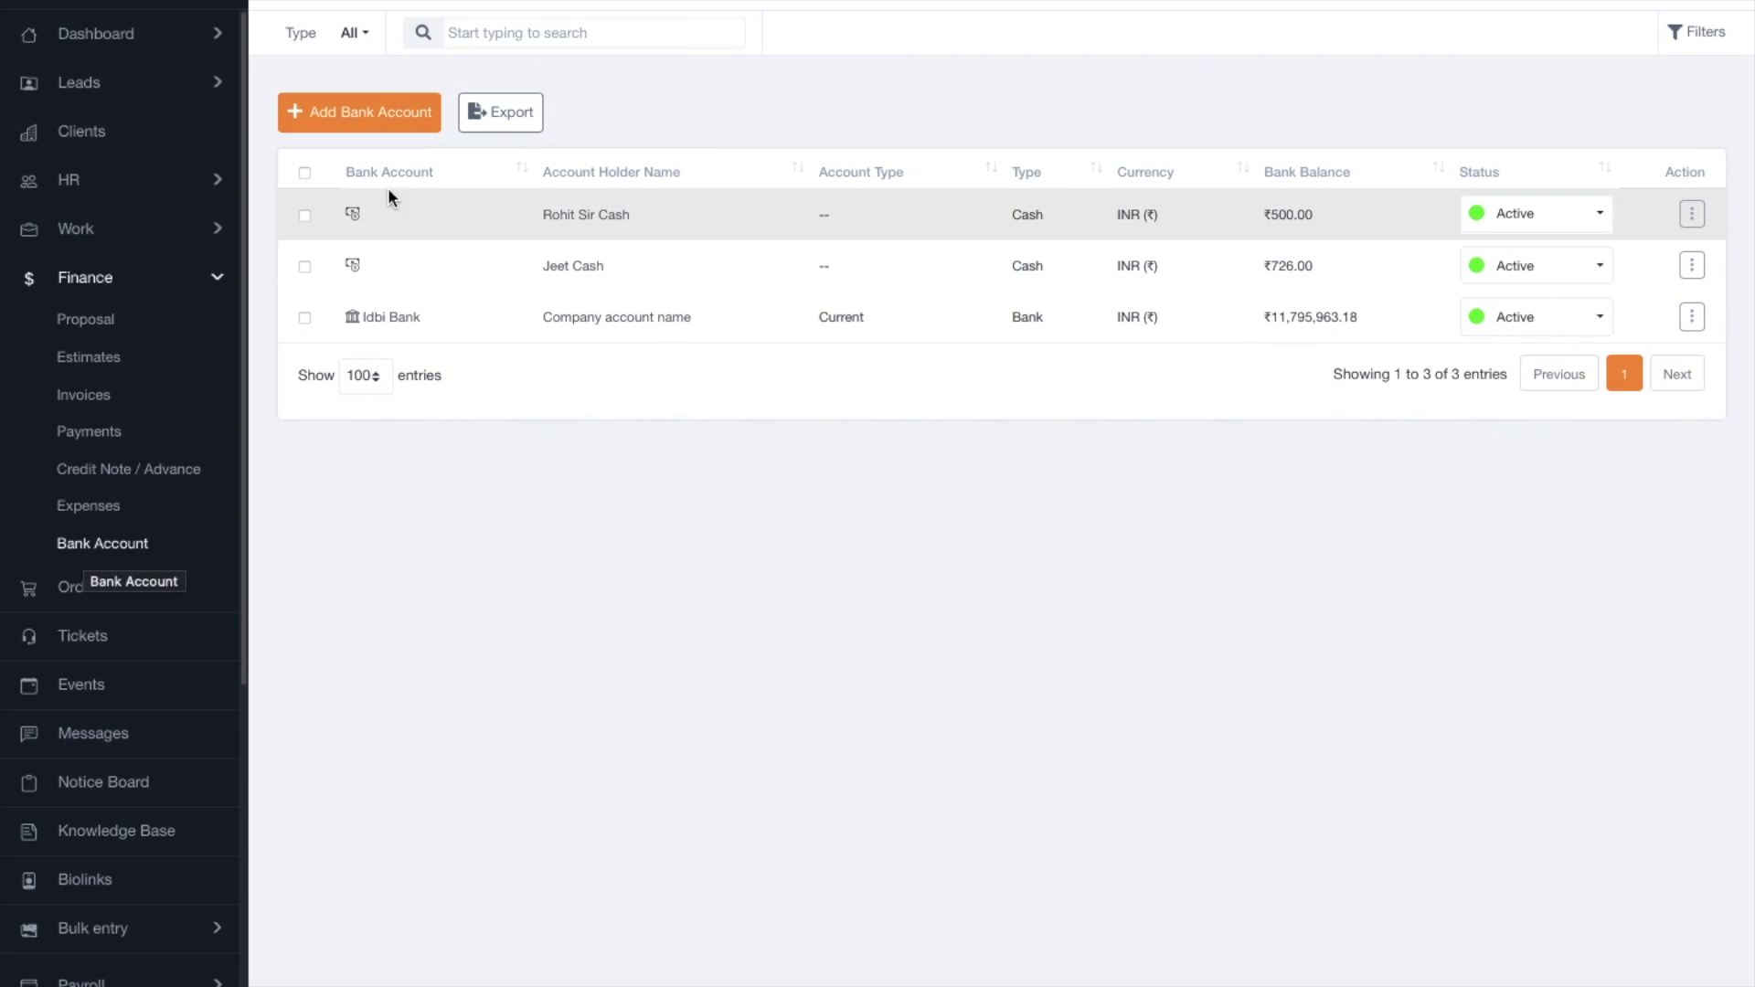
Open the Add Bank Account form from the Finance > Bank Account list.
{"action": "left_click", "coordinate": [380, 110]}
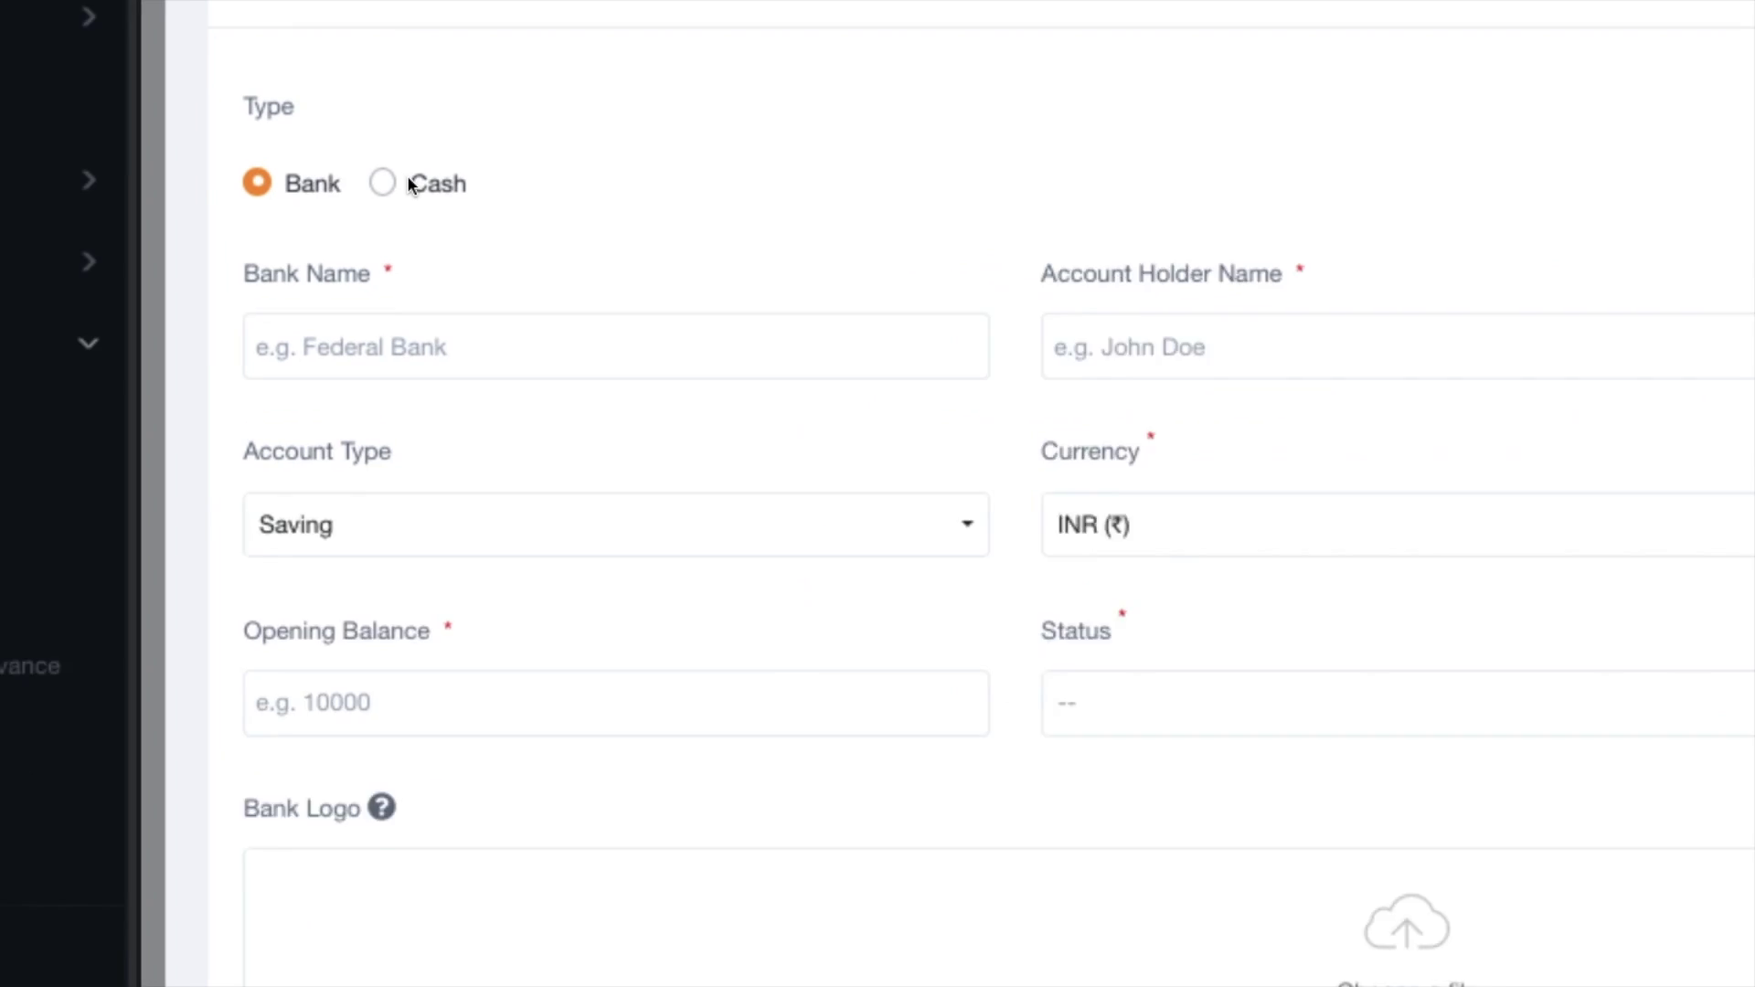
Try the Bank/Cash types, browse account types and currencies, and cancel the logo picker, keeping Saving and INR.
{"action": "left_click", "coordinate": [392, 182]}
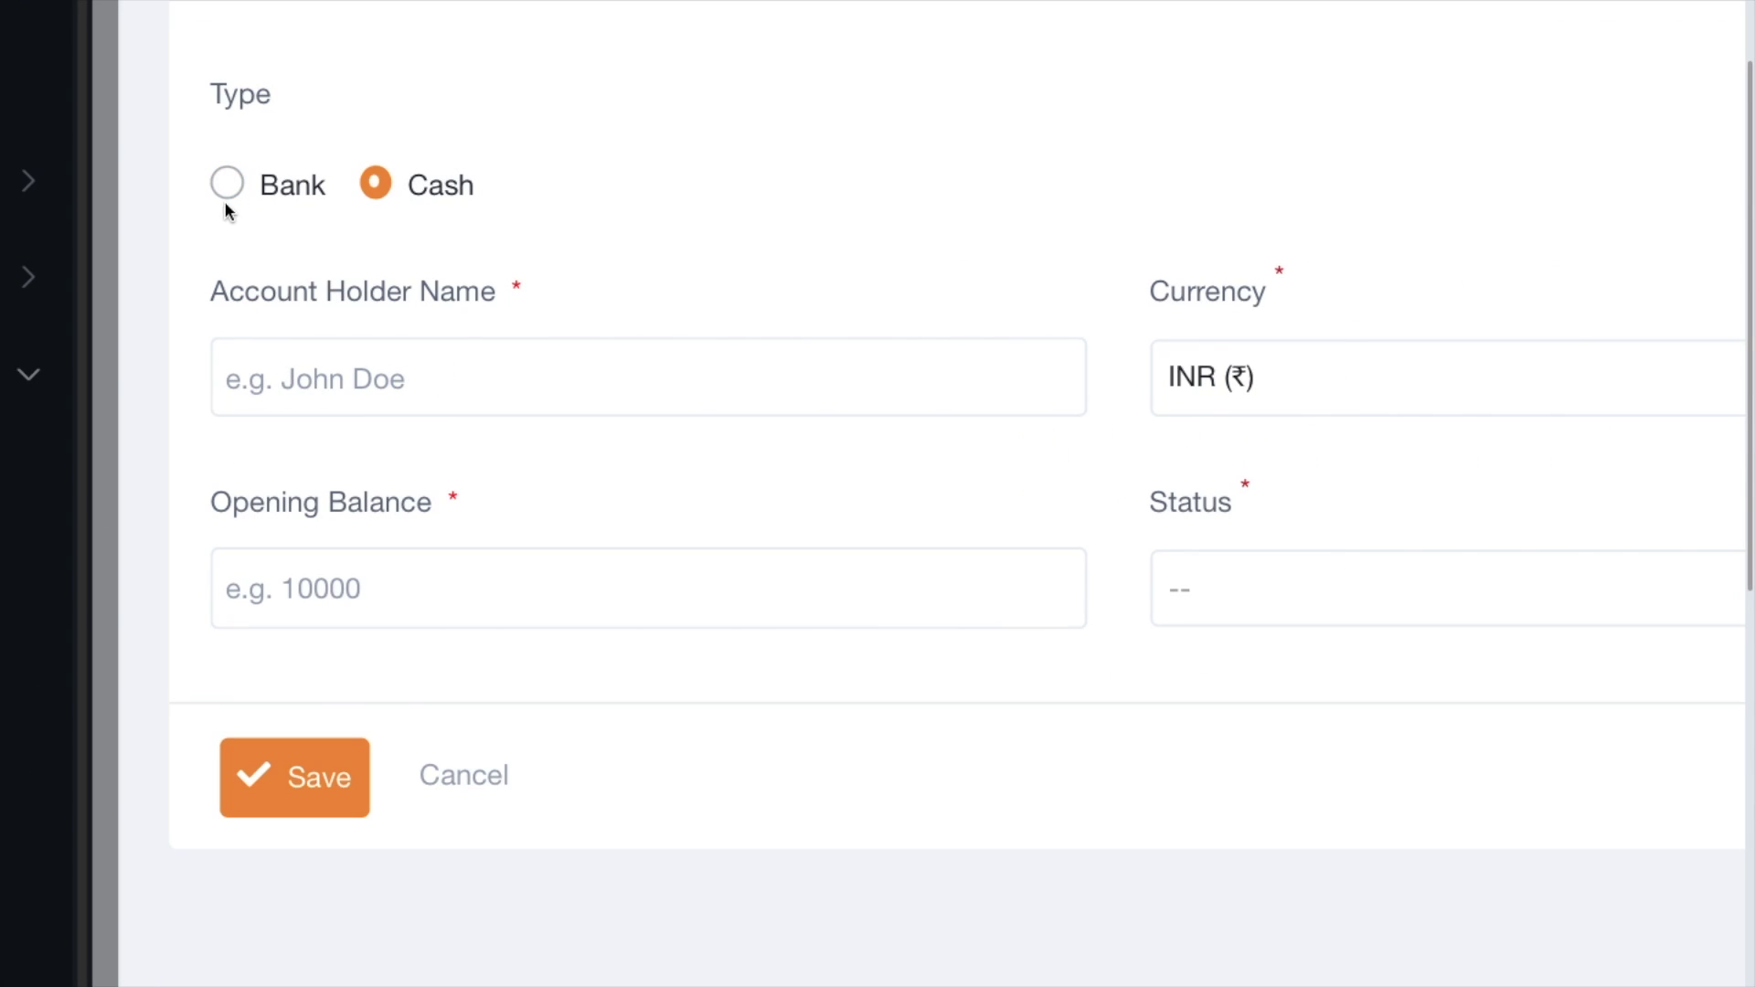
{"action": "left_click", "coordinate": [226, 184]}
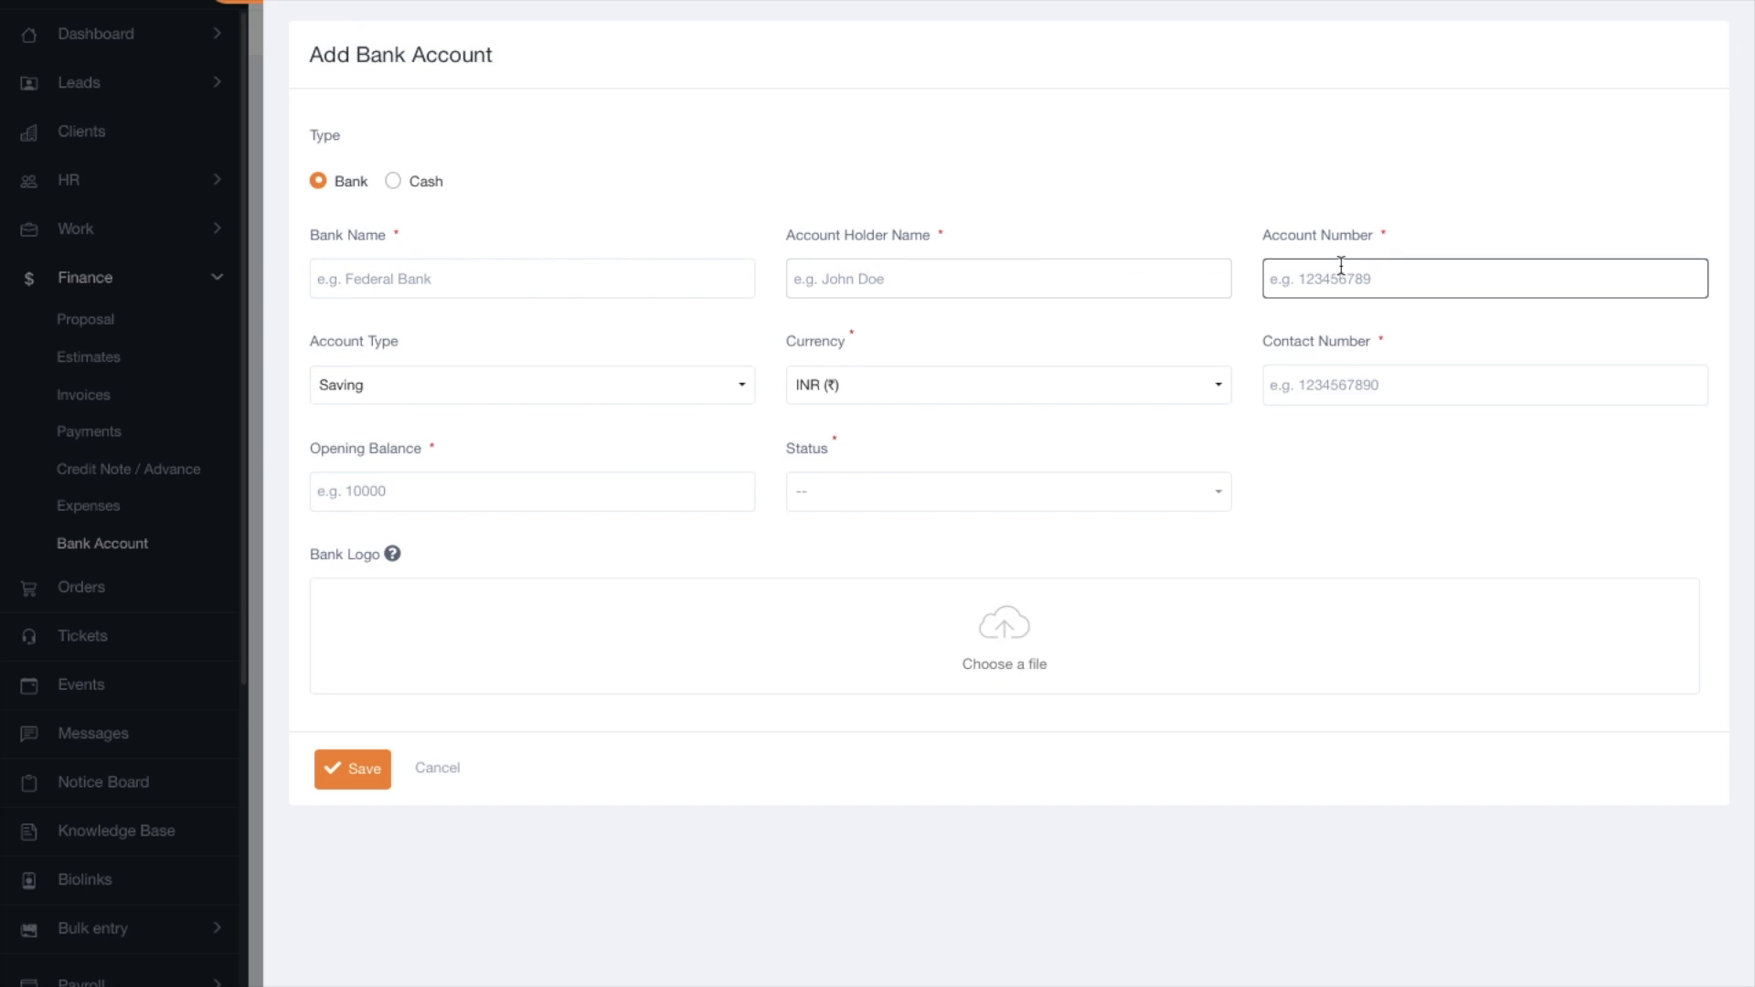
{"action": "left_click", "coordinate": [384, 385]}
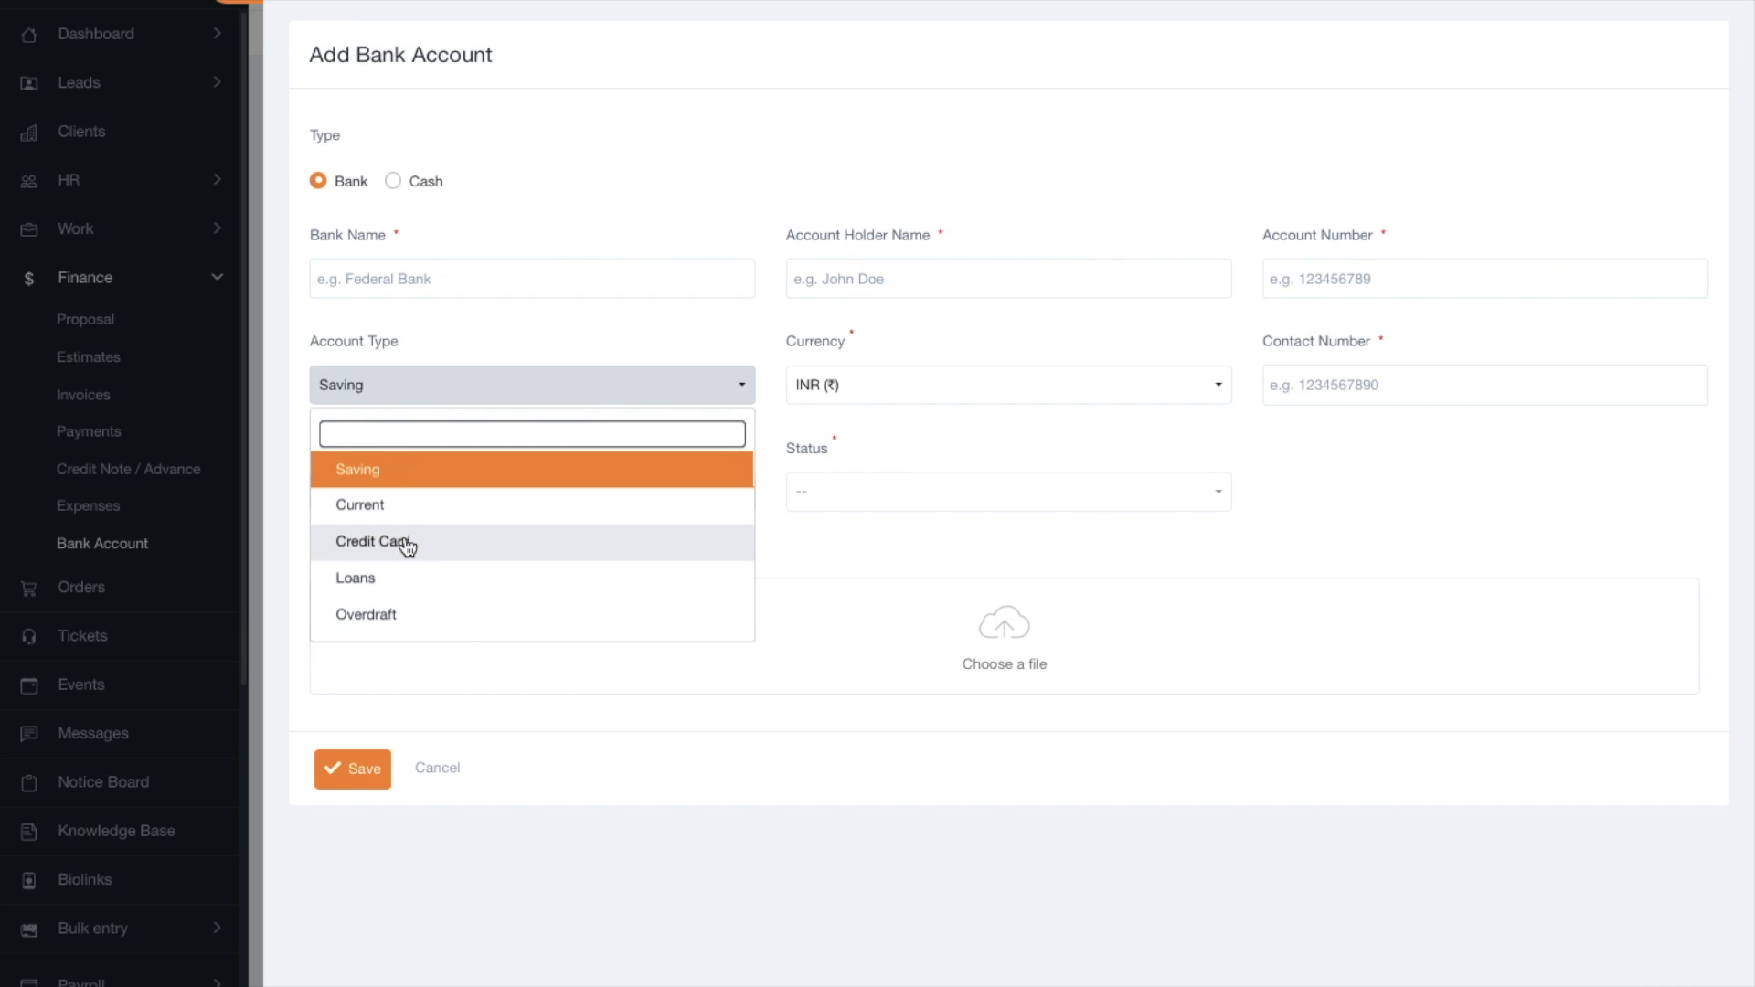
{"action": "left_click", "coordinate": [720, 868]}
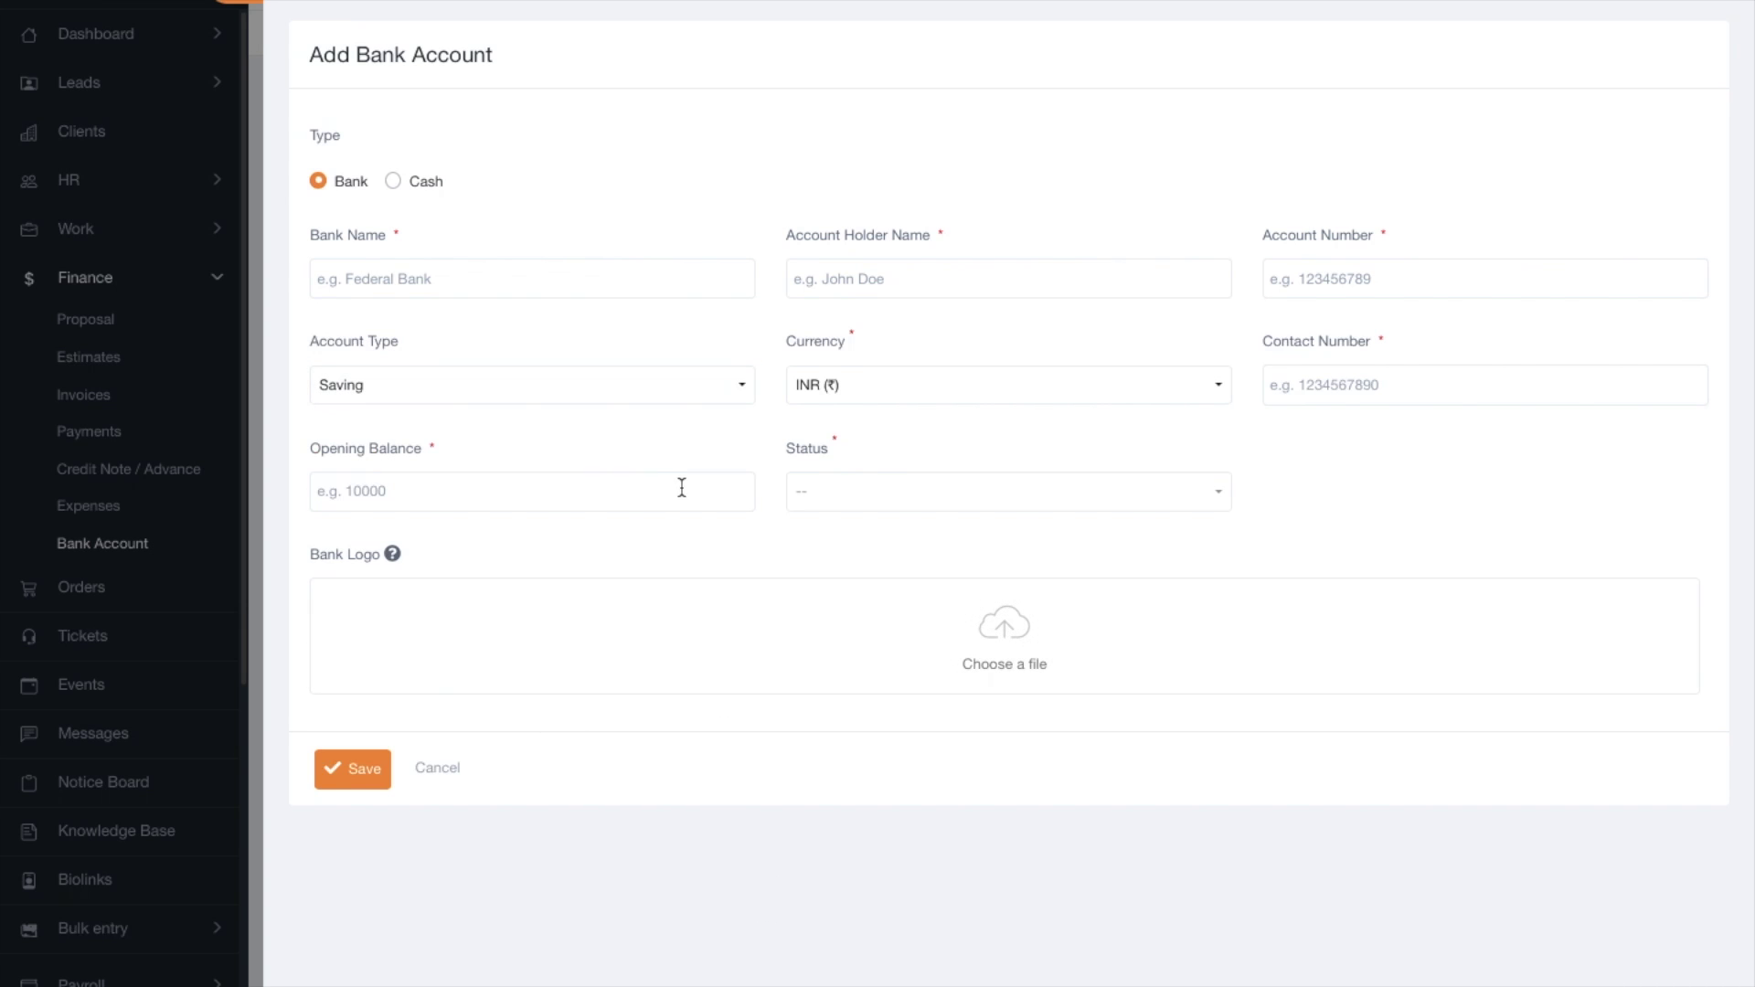
{"action": "left_click", "coordinate": [866, 405]}
{"action": "left_click", "coordinate": [1141, 621]}
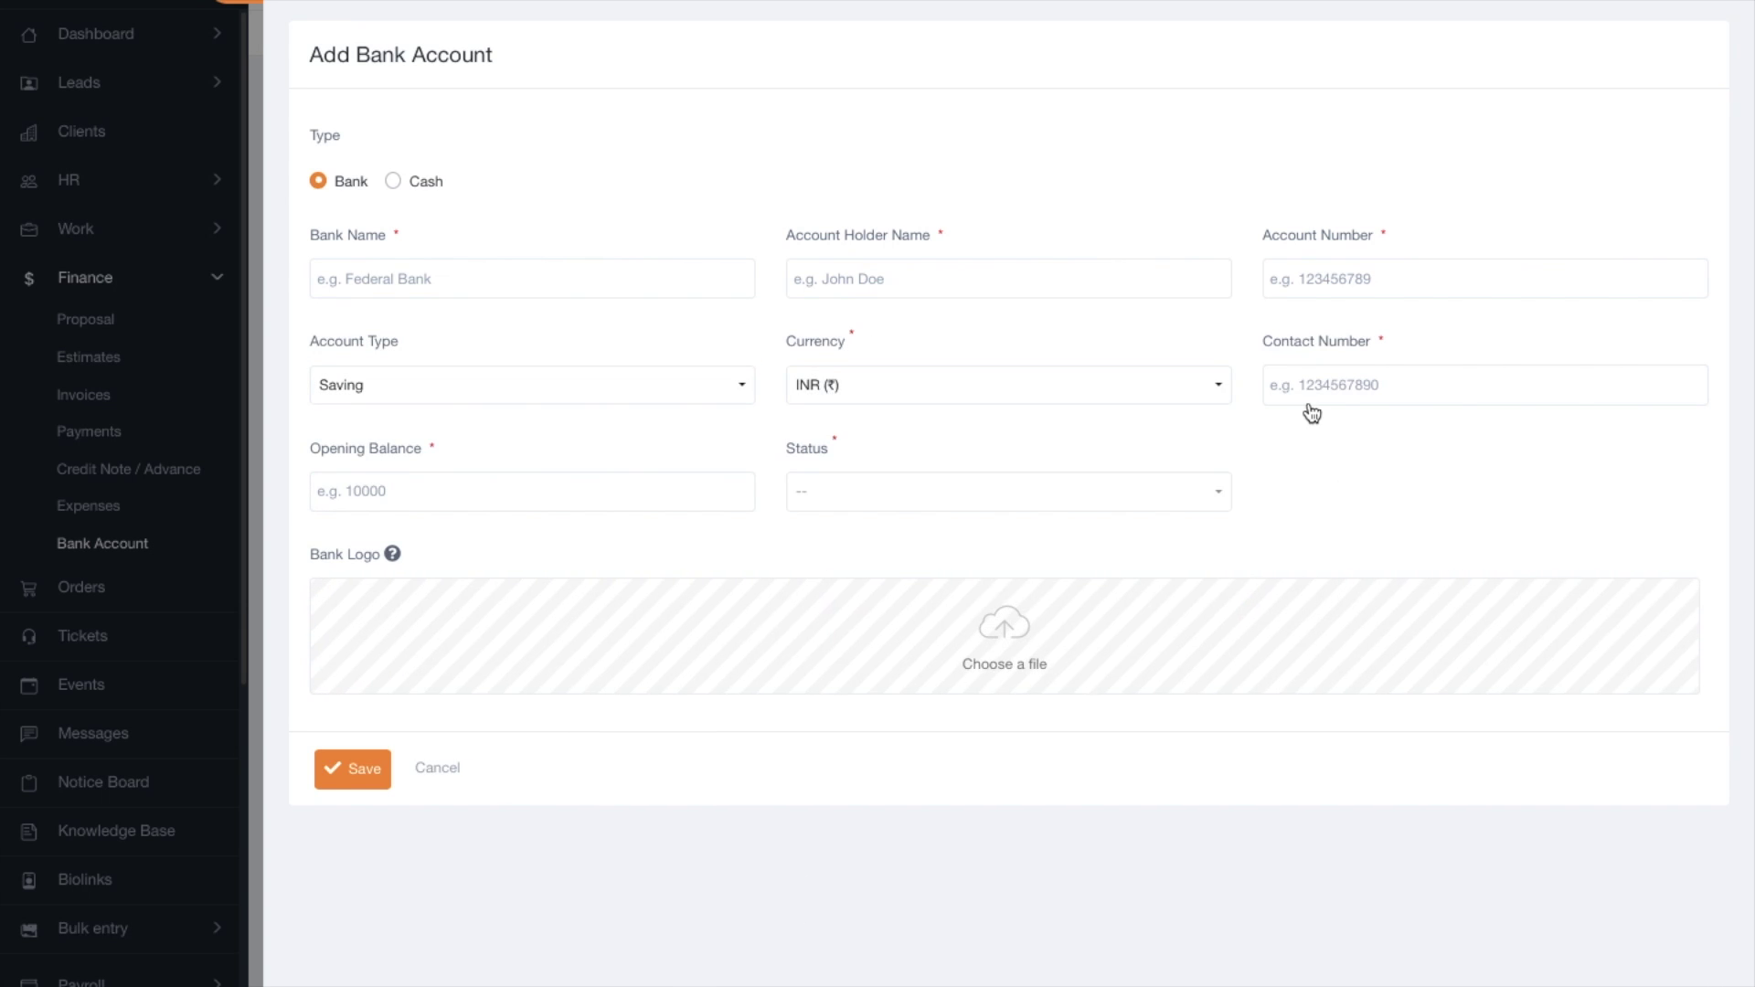
{"action": "left_click", "coordinate": [1005, 640]}
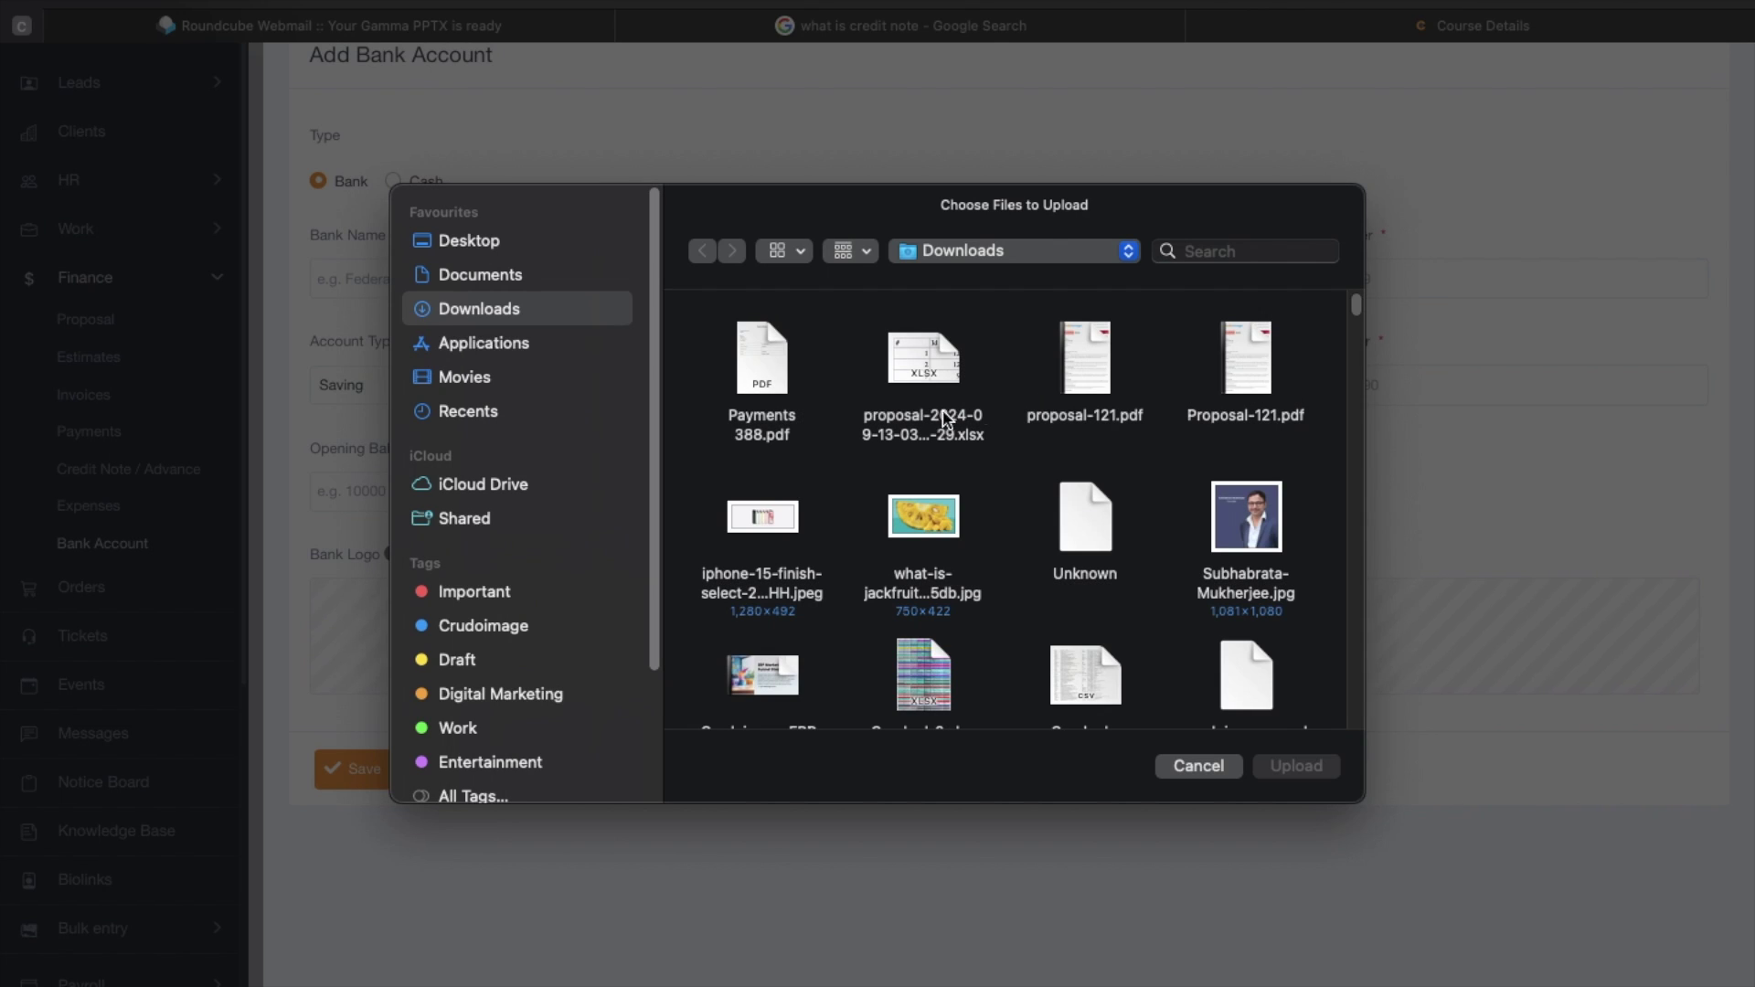
{"action": "left_click", "coordinate": [1187, 770]}
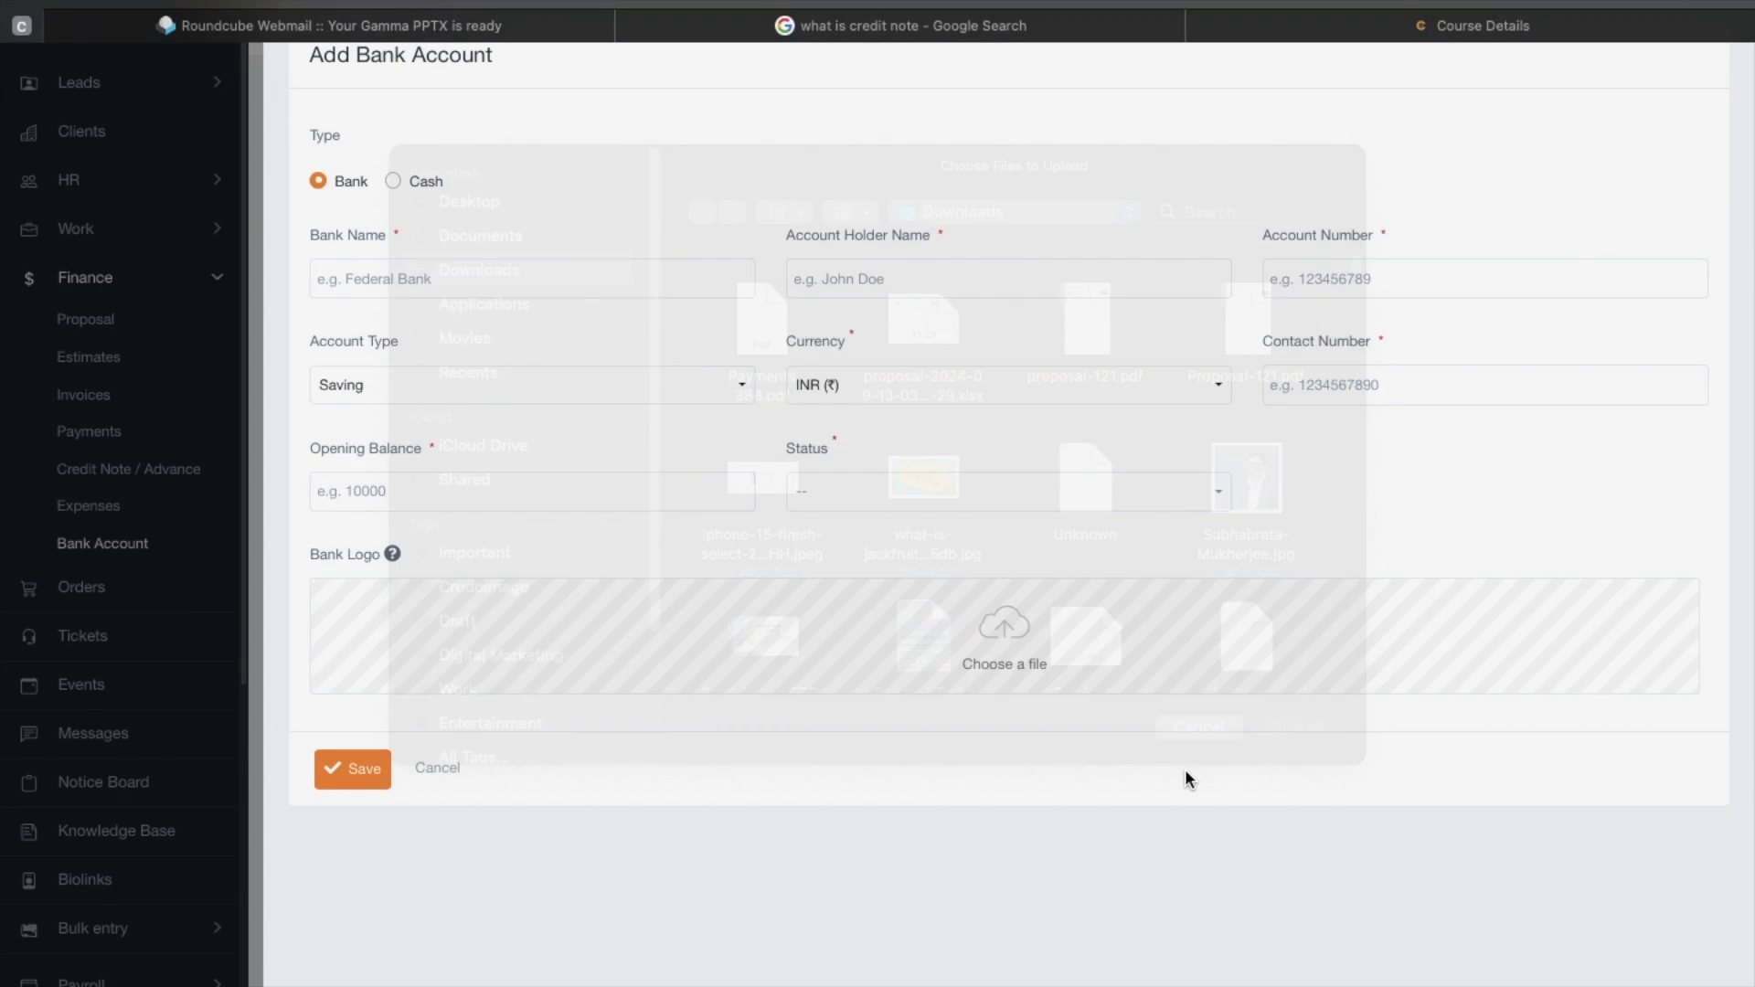
Check the contact, opening balance and status fields, then close the form without saving.
{"action": "left_click", "coordinate": [1418, 395]}
{"action": "left_click", "coordinate": [407, 494]}
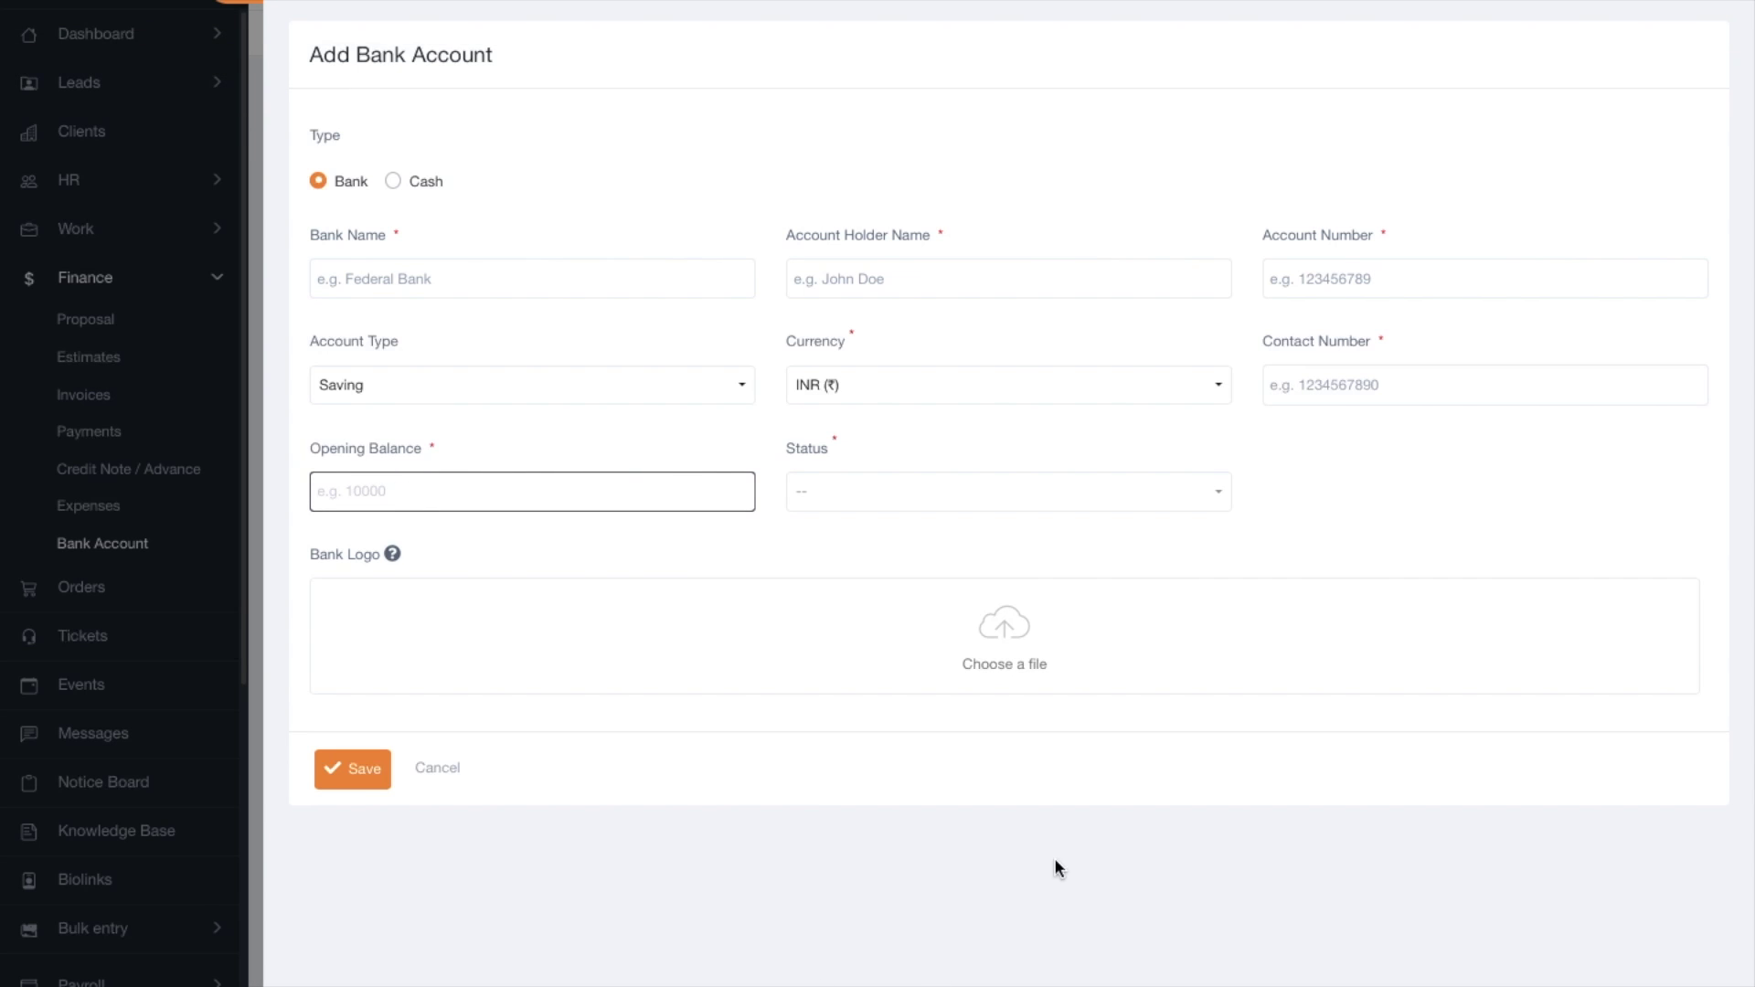
{"action": "left_click", "coordinate": [854, 500]}
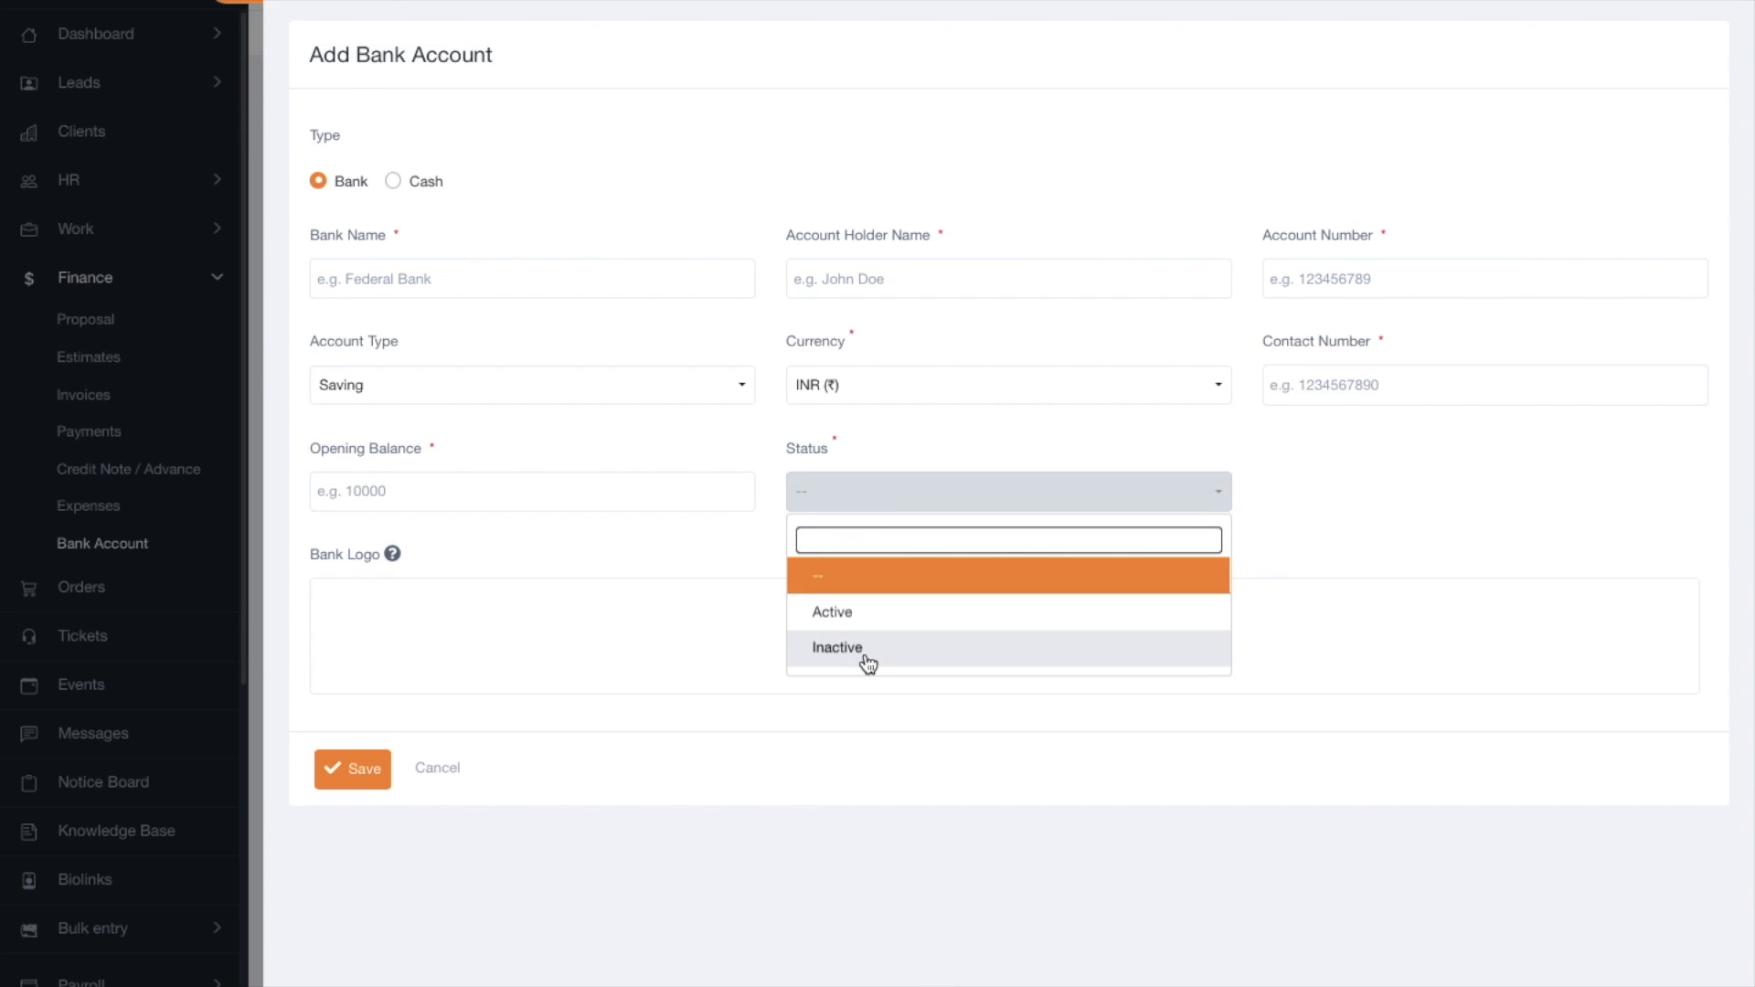
{"action": "left_click", "coordinate": [1587, 486]}
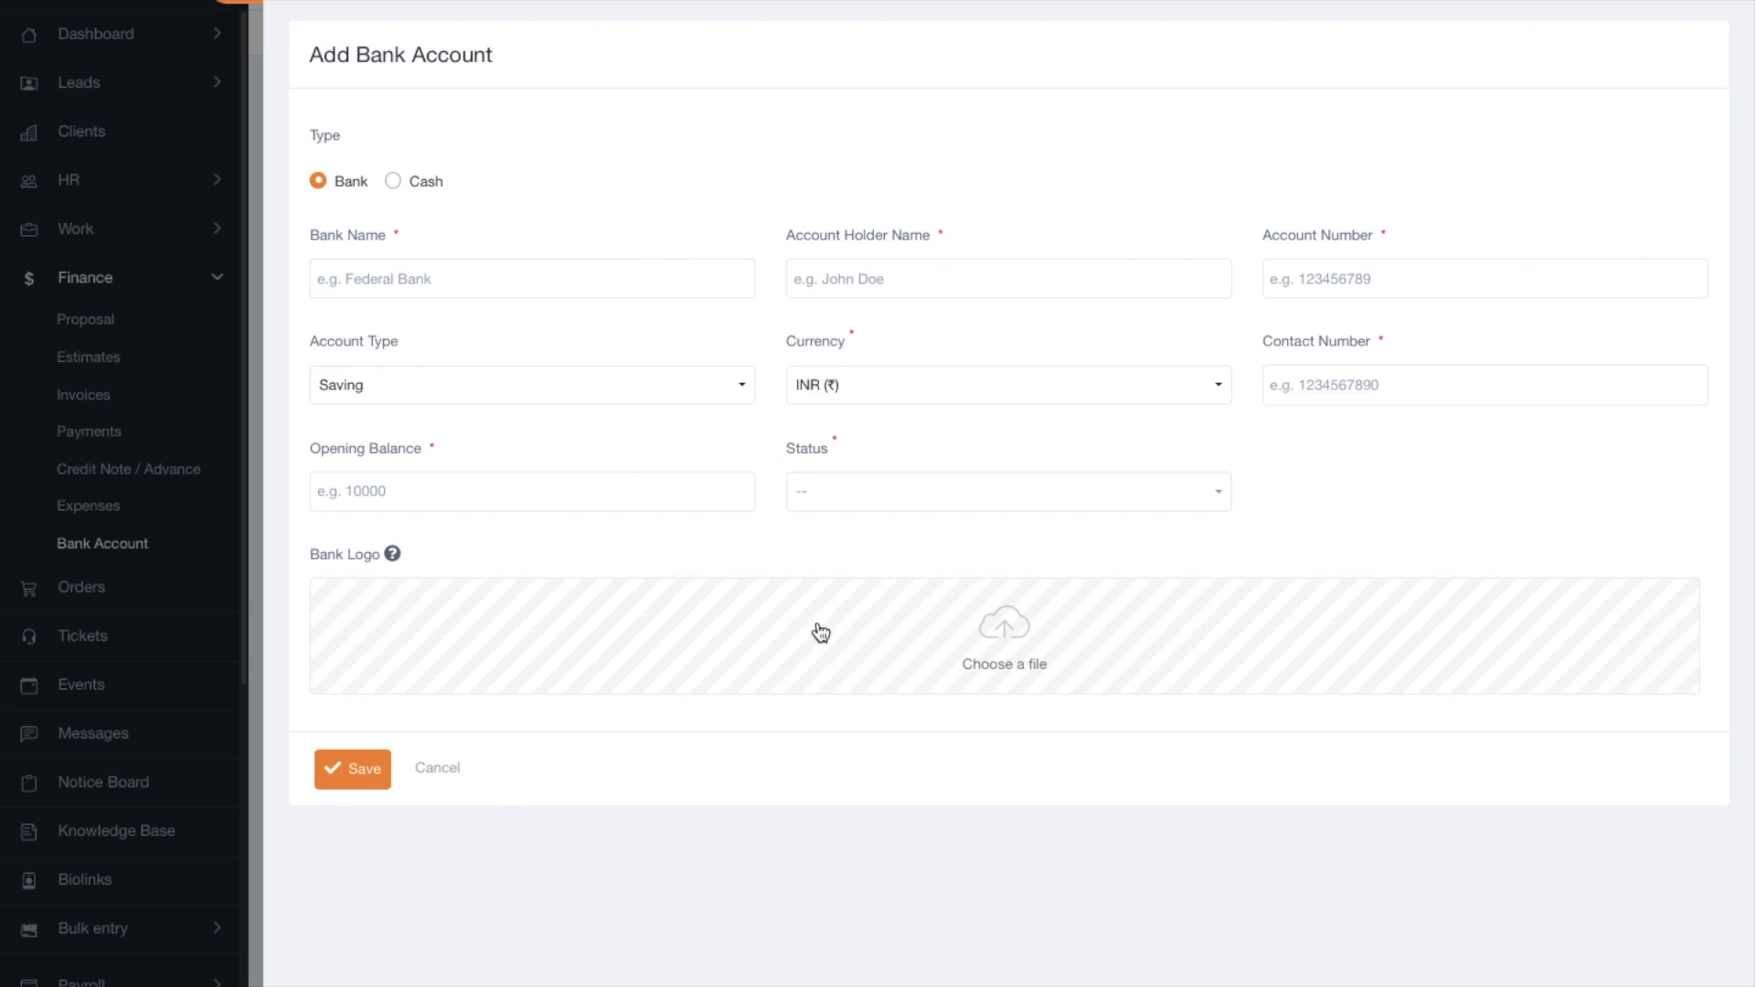
{"action": "left_click", "coordinate": [627, 442]}
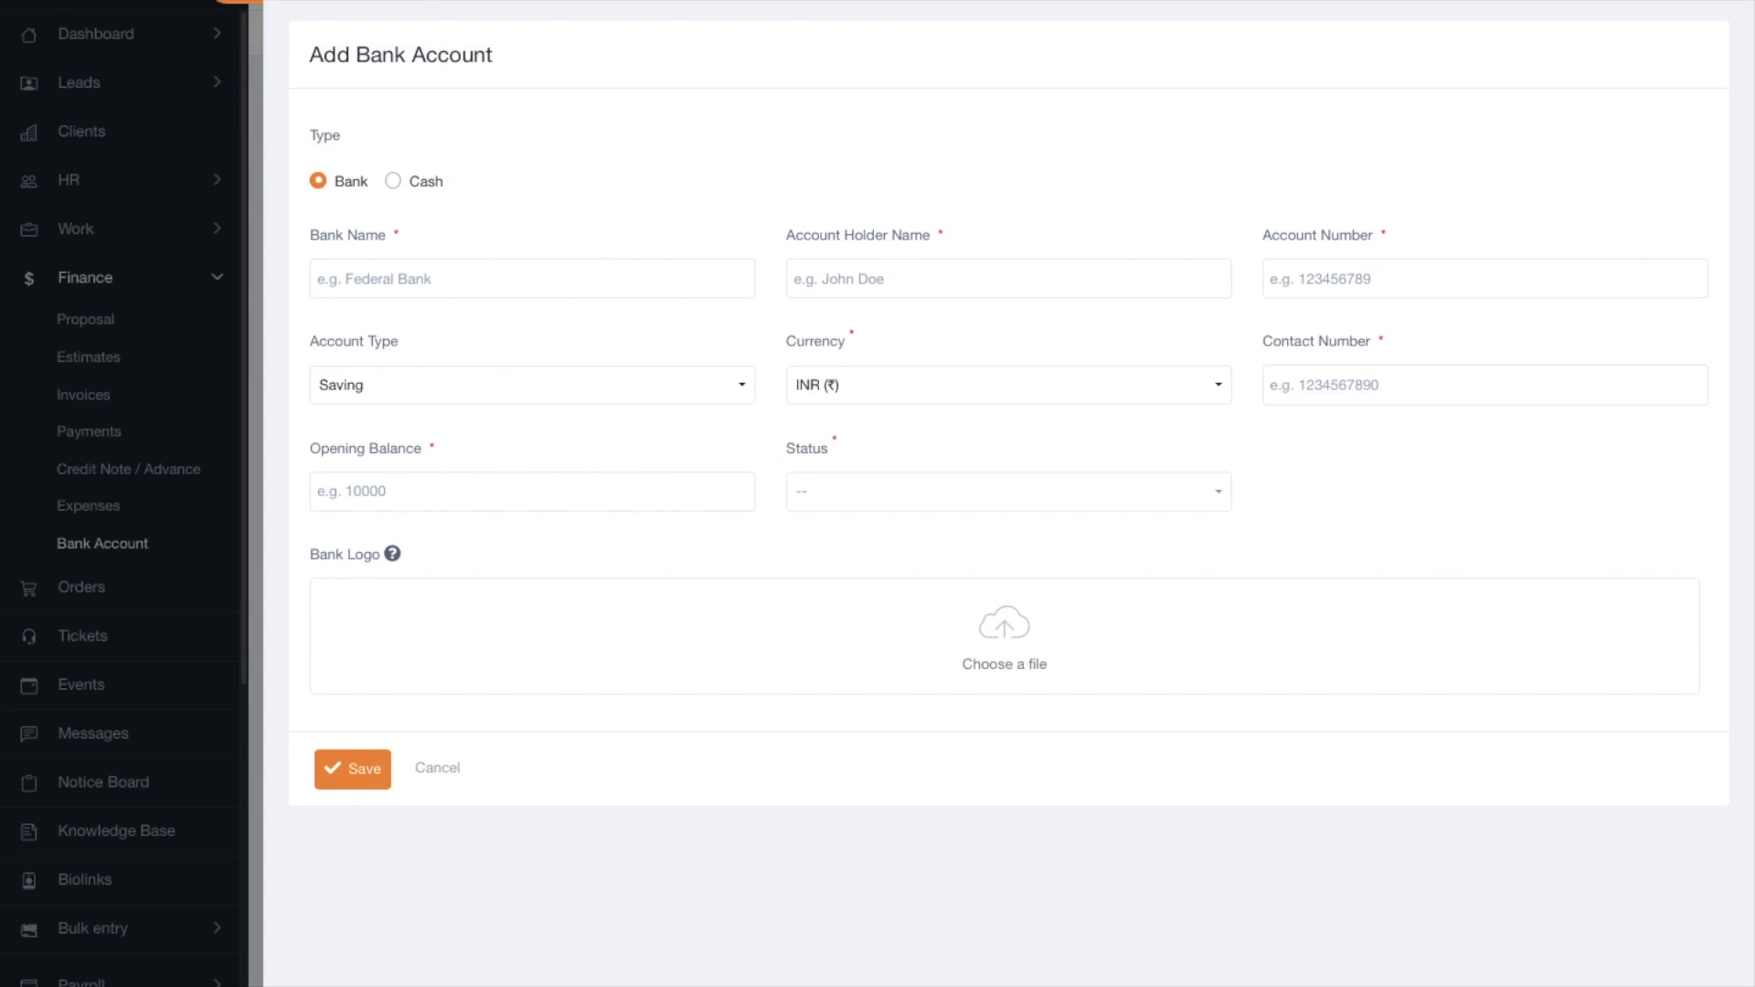
{"action": "key", "text": "Escape"}
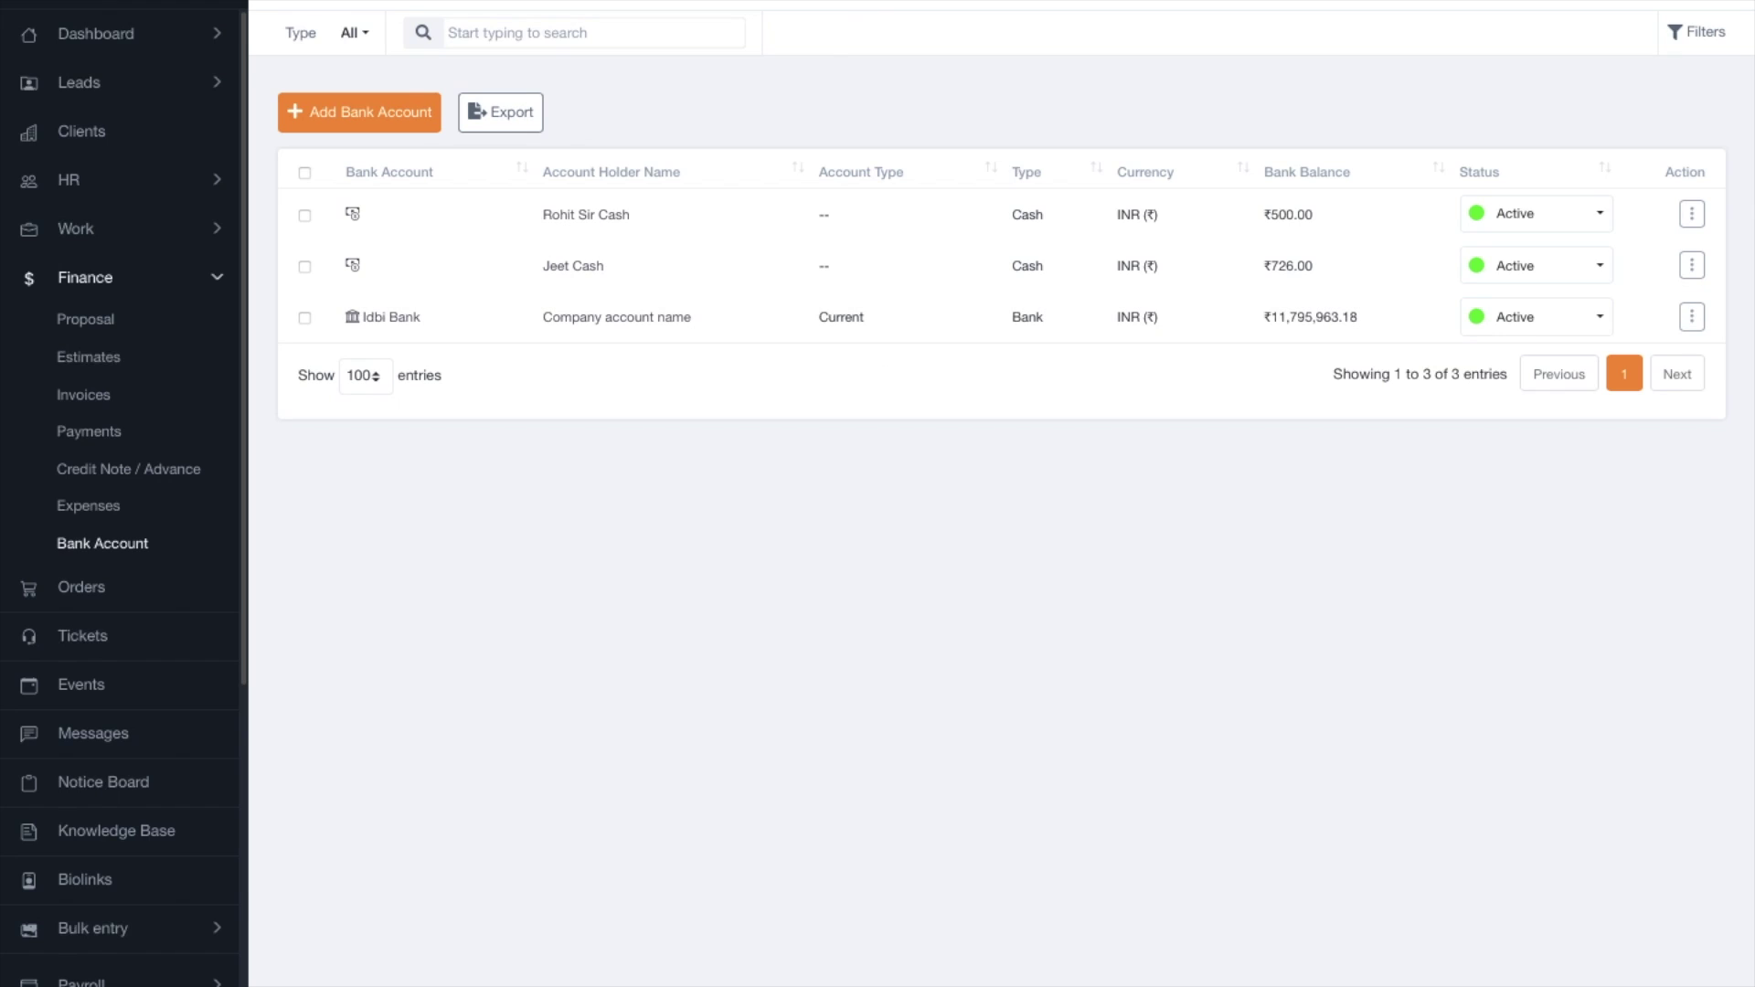
Search Google for 'icici' logo images and save the first image to Downloads.
{"action": "left_click", "coordinate": [909, 53]}
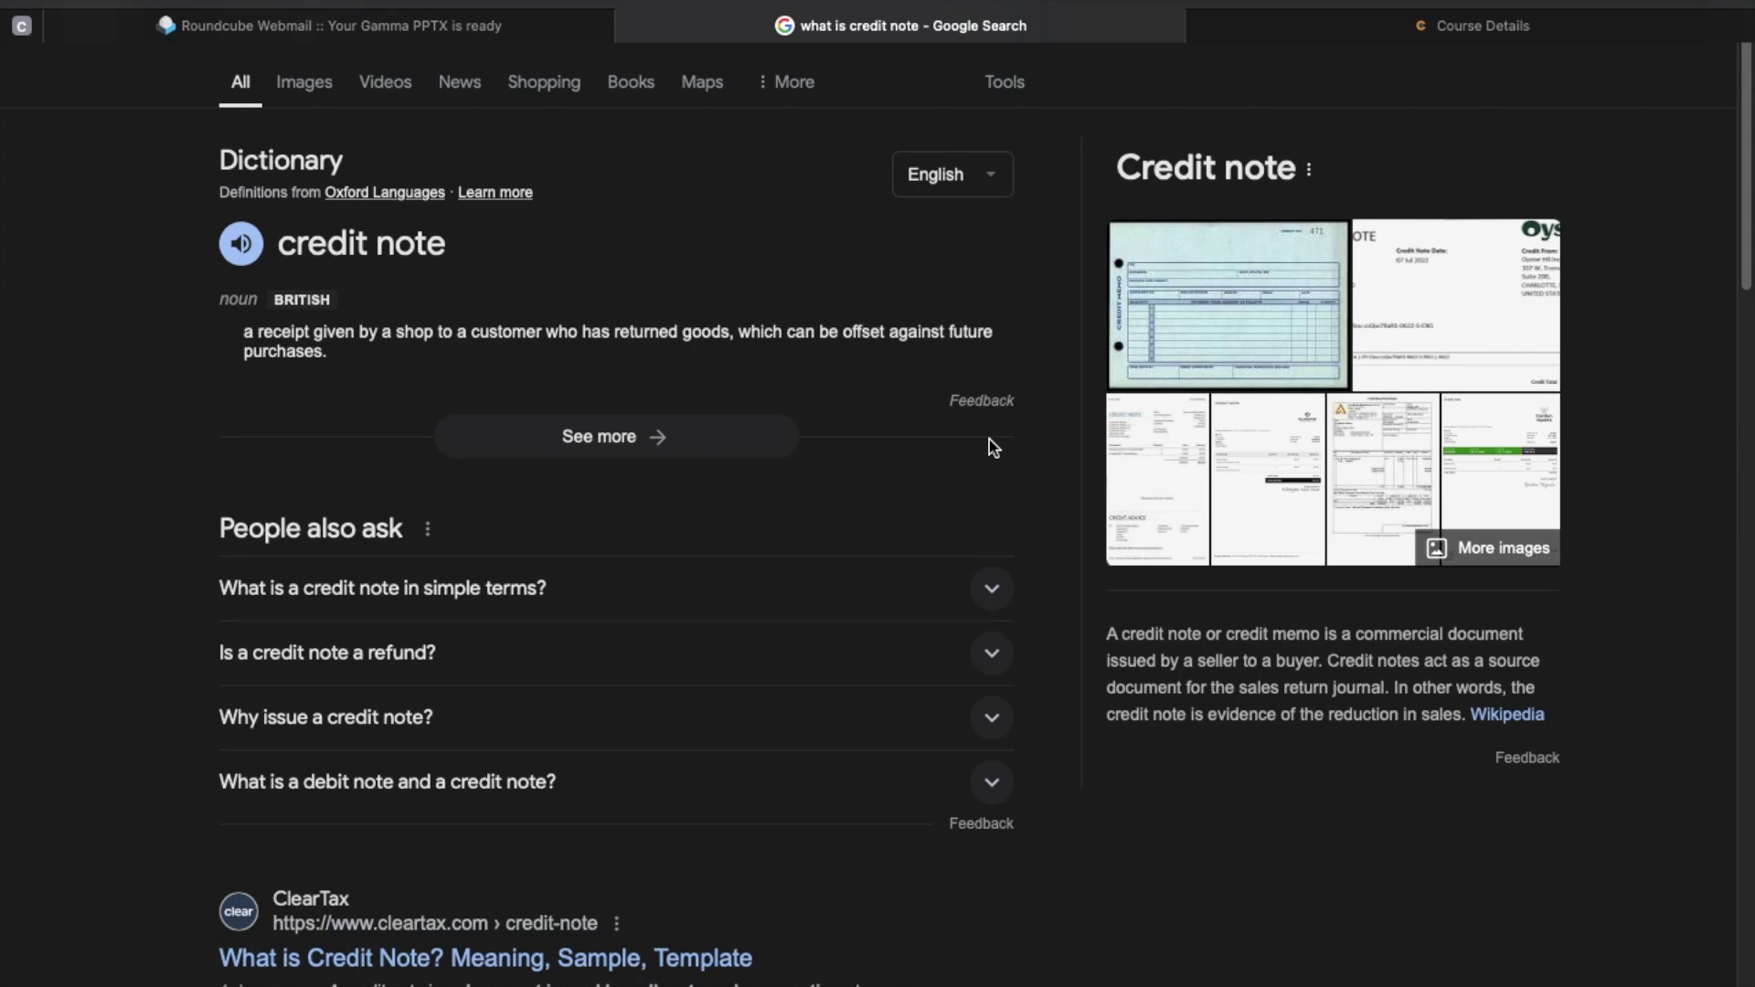
{"action": "key", "text": "super+l"}
{"action": "type", "text": "icici"}
{"action": "key", "text": "Escape"}
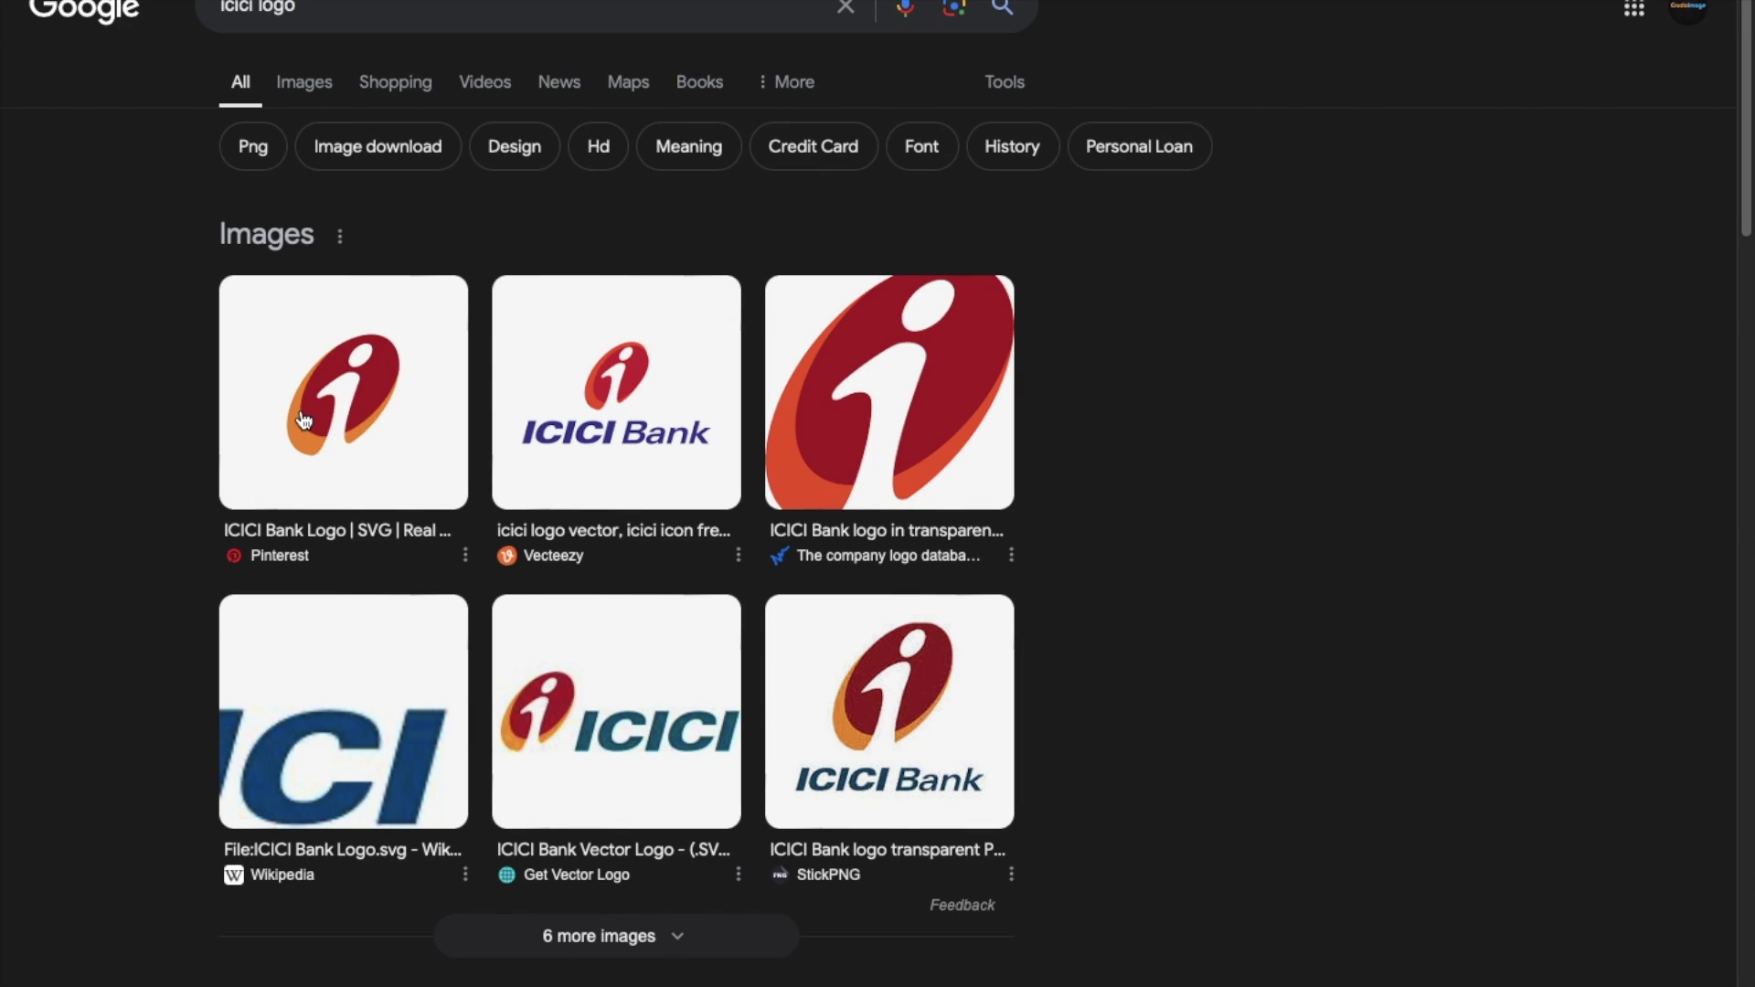
{"action": "left_click", "coordinate": [305, 421]}
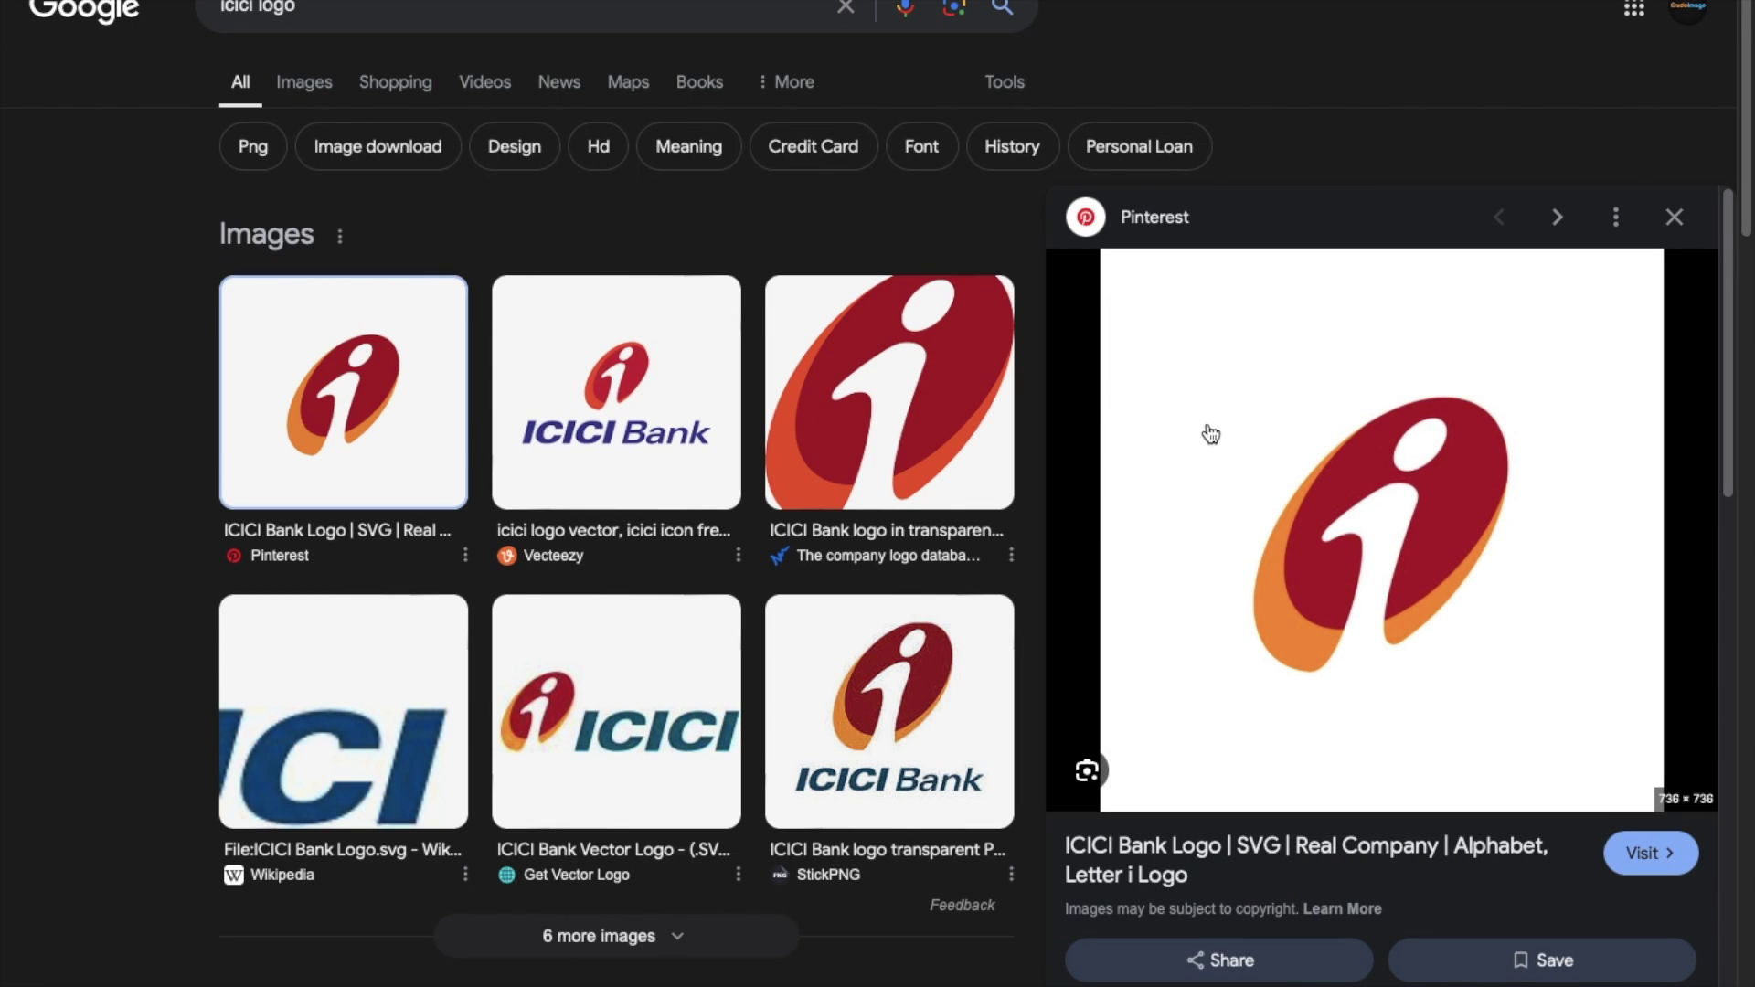
{"action": "right_click", "coordinate": [1220, 409]}
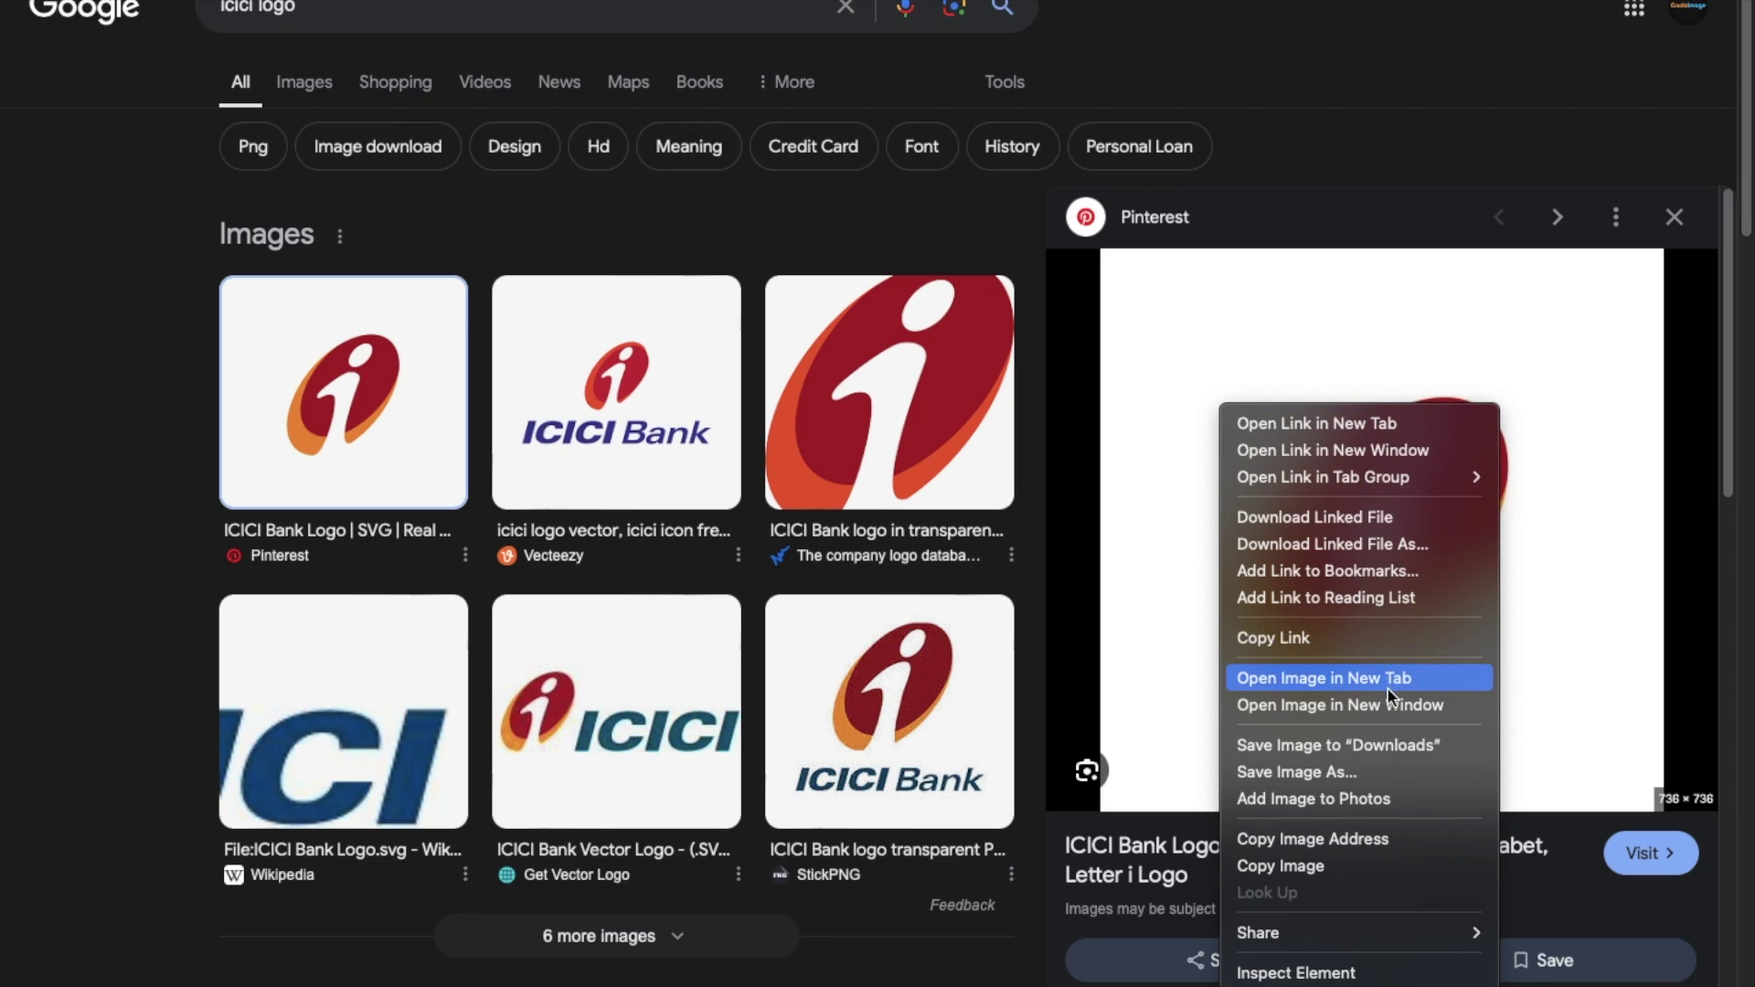
{"action": "left_click", "coordinate": [1376, 745]}
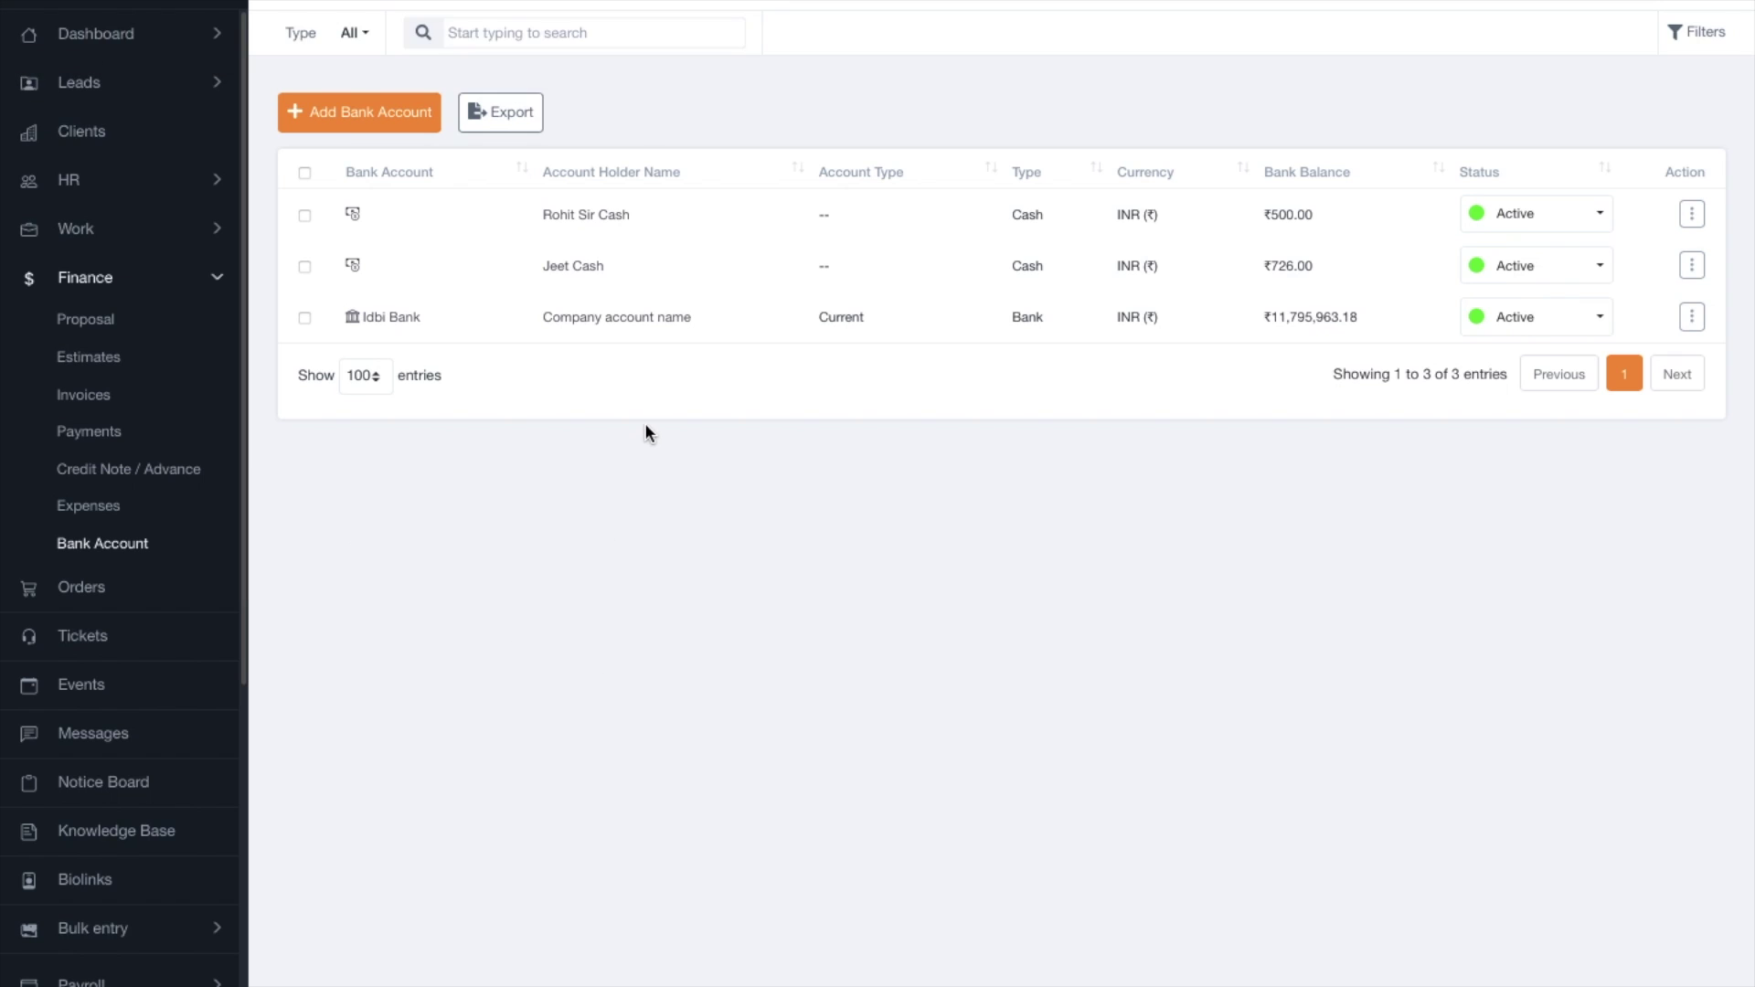
{"action": "left_click", "coordinate": [322, 136]}
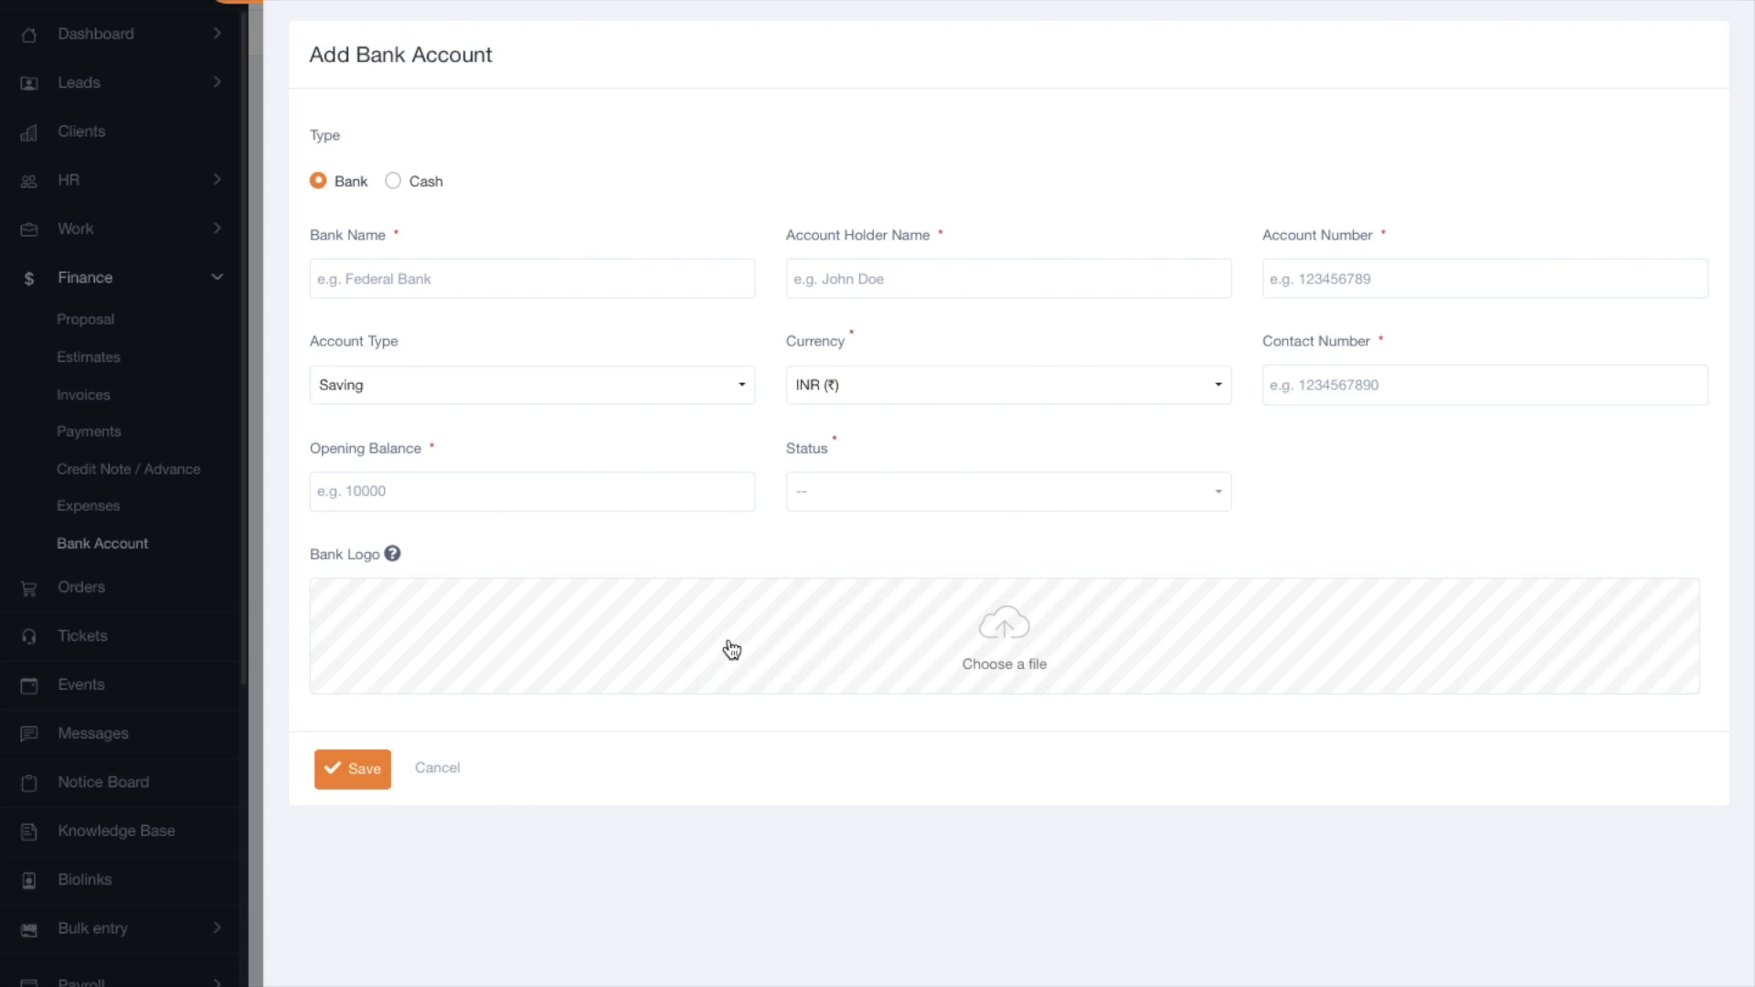
Upload the downloaded ICICI logo and enter bank name ICICI Bank and the account holder's name.
{"action": "left_click", "coordinate": [731, 649]}
{"action": "left_click", "coordinate": [776, 334]}
{"action": "left_click", "coordinate": [1293, 764]}
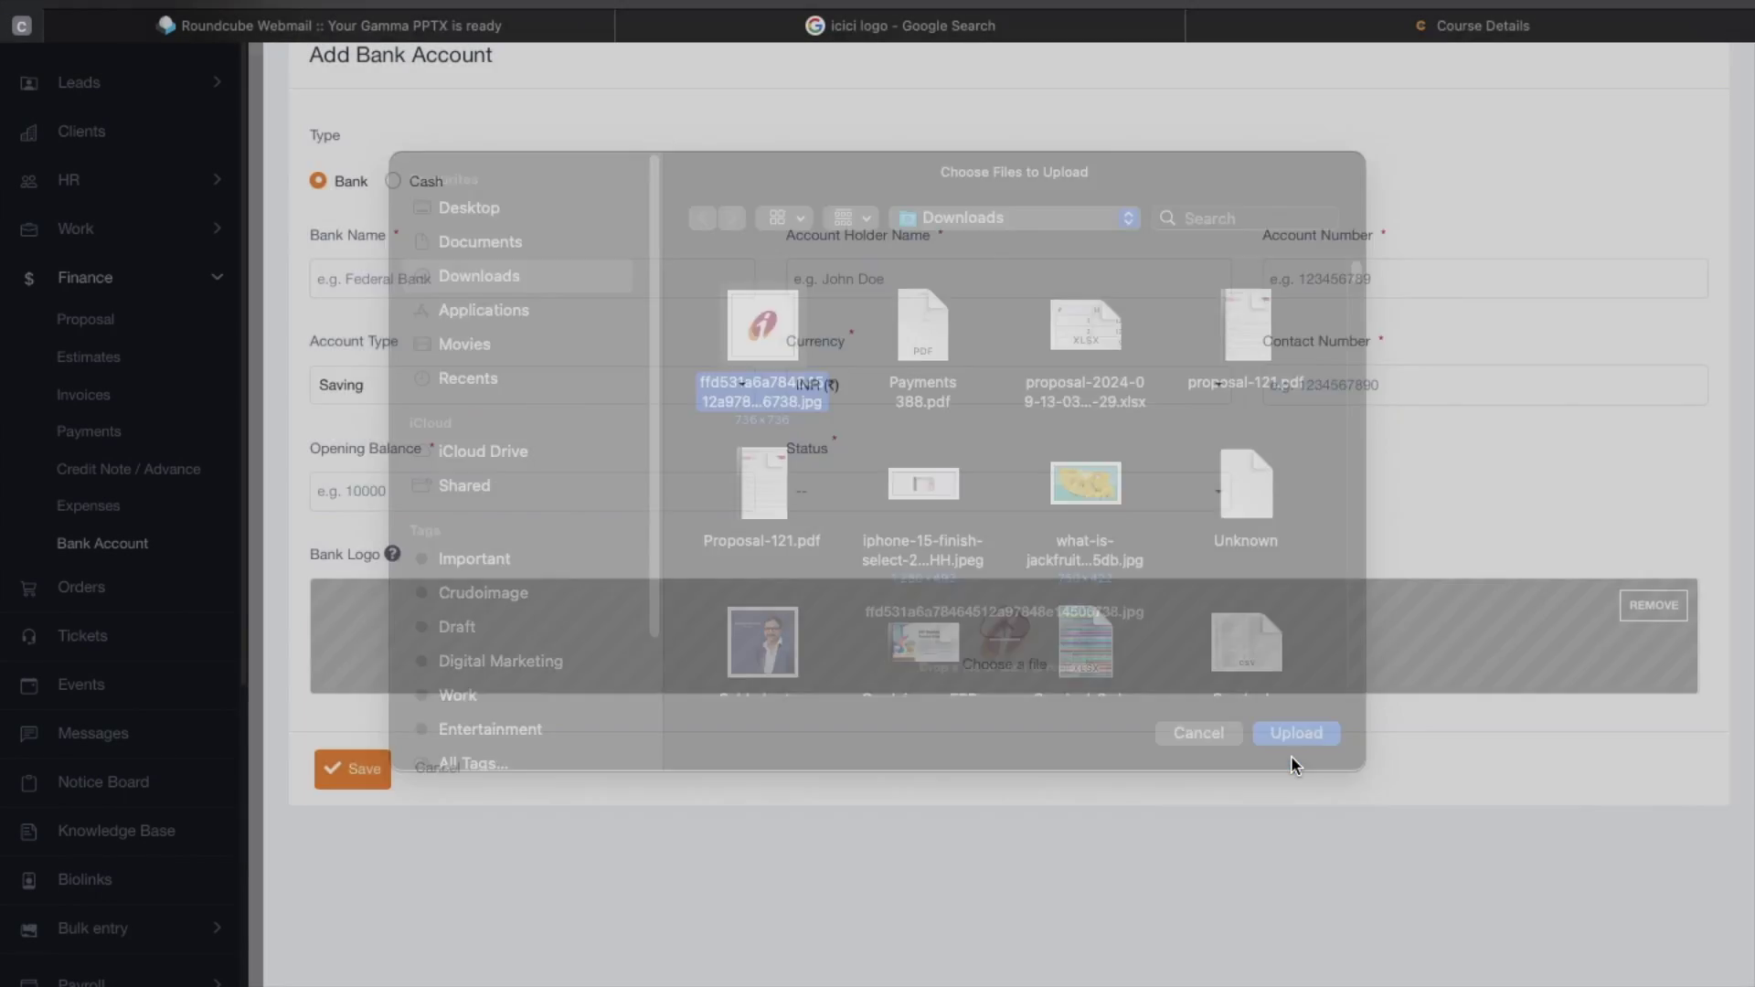
{"action": "left_click", "coordinate": [372, 278]}
{"action": "type", "text": "ICI"}
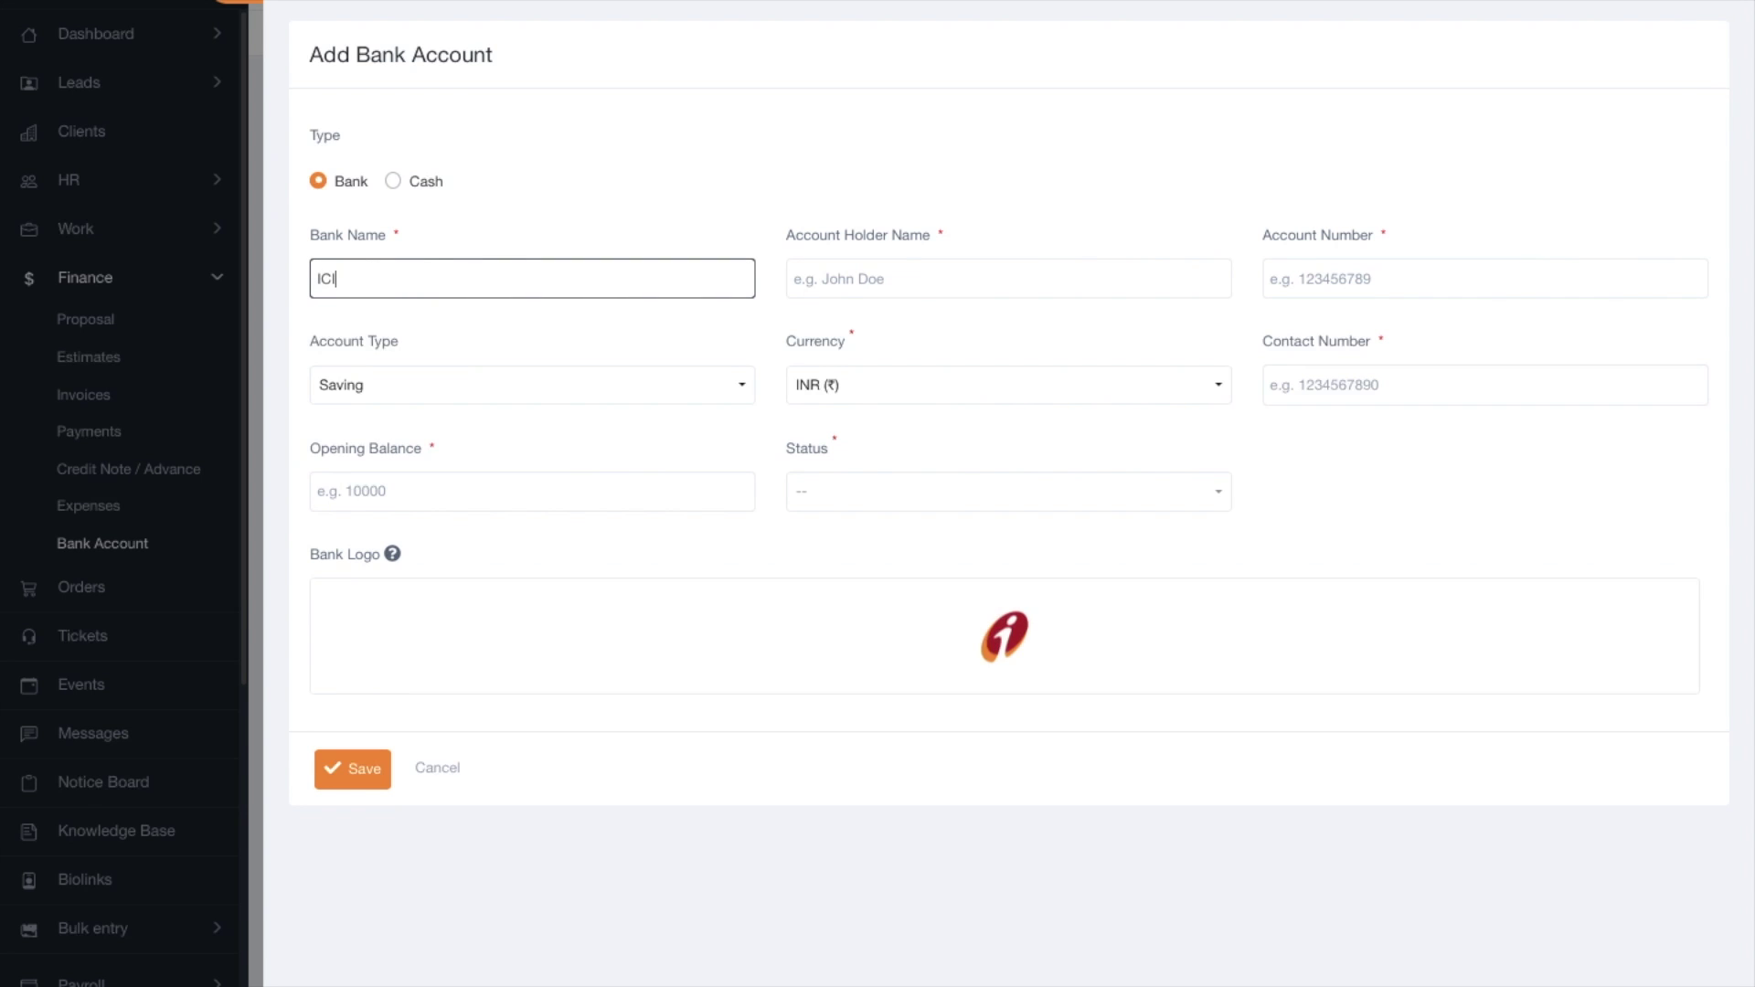
{"action": "type", "text": "CI Bank"}
{"action": "left_click", "coordinate": [894, 278]}
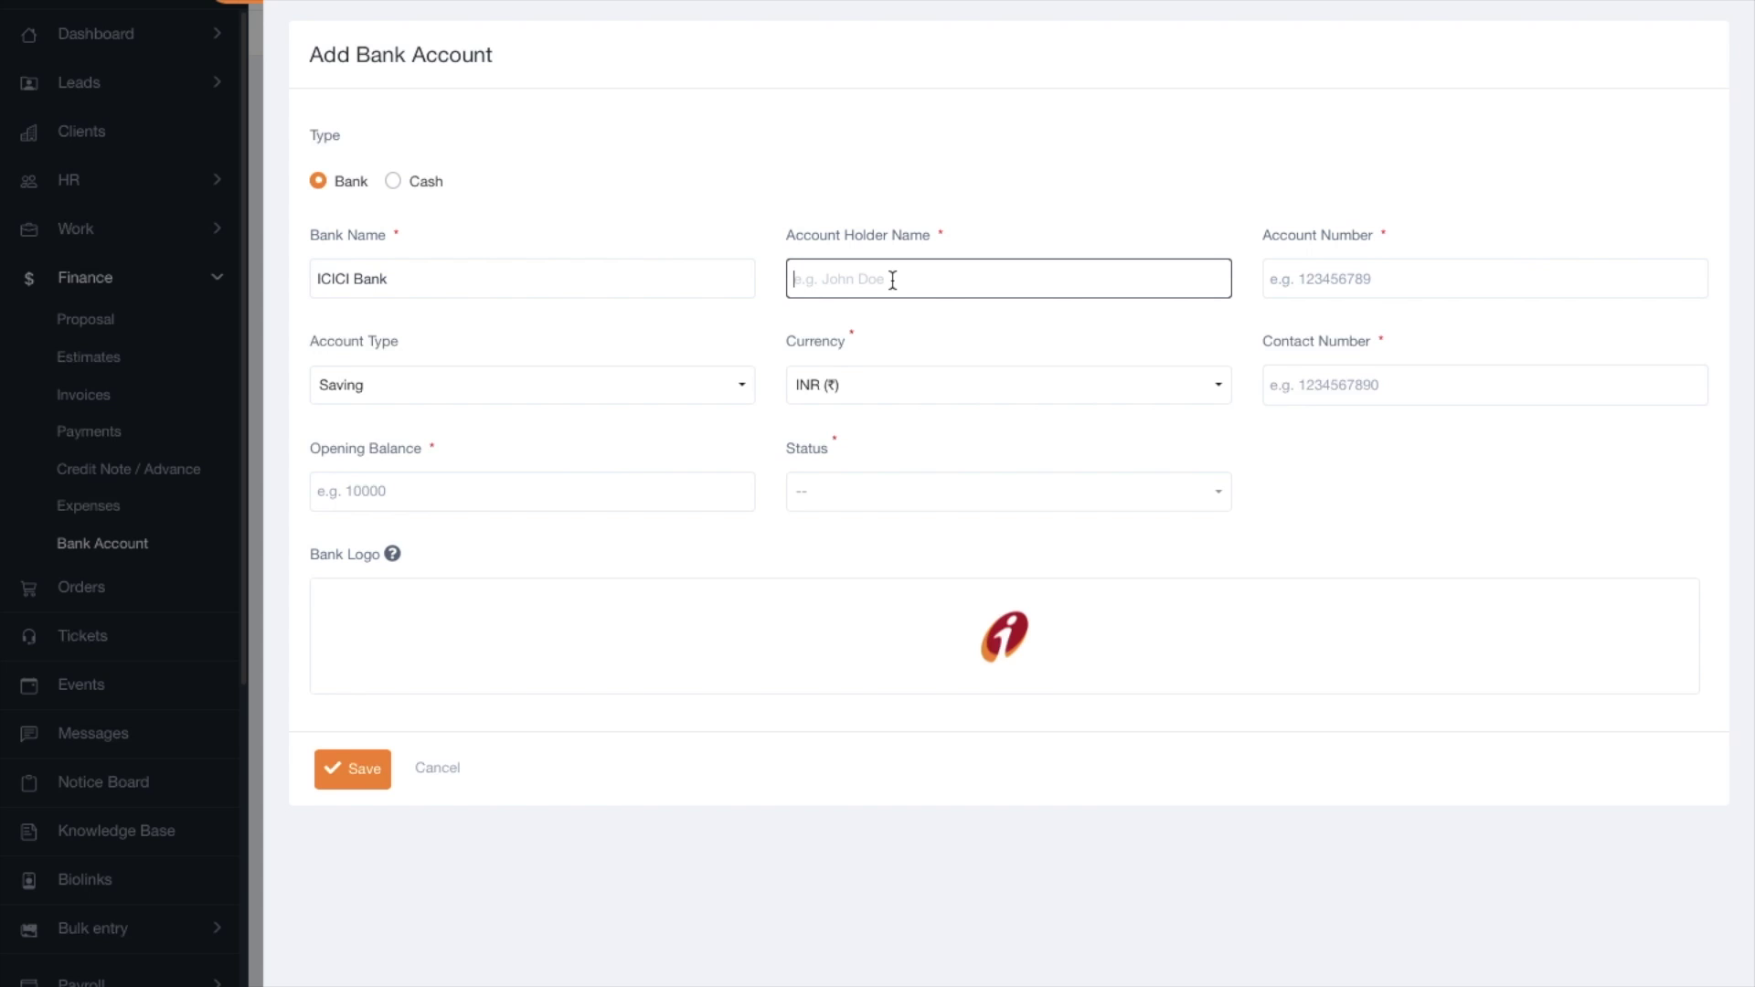
Enter the account number, set account type to Current, and fill in the contact number.
{"action": "left_click", "coordinate": [1434, 290]}
{"action": "type", "text": "123456789o"}
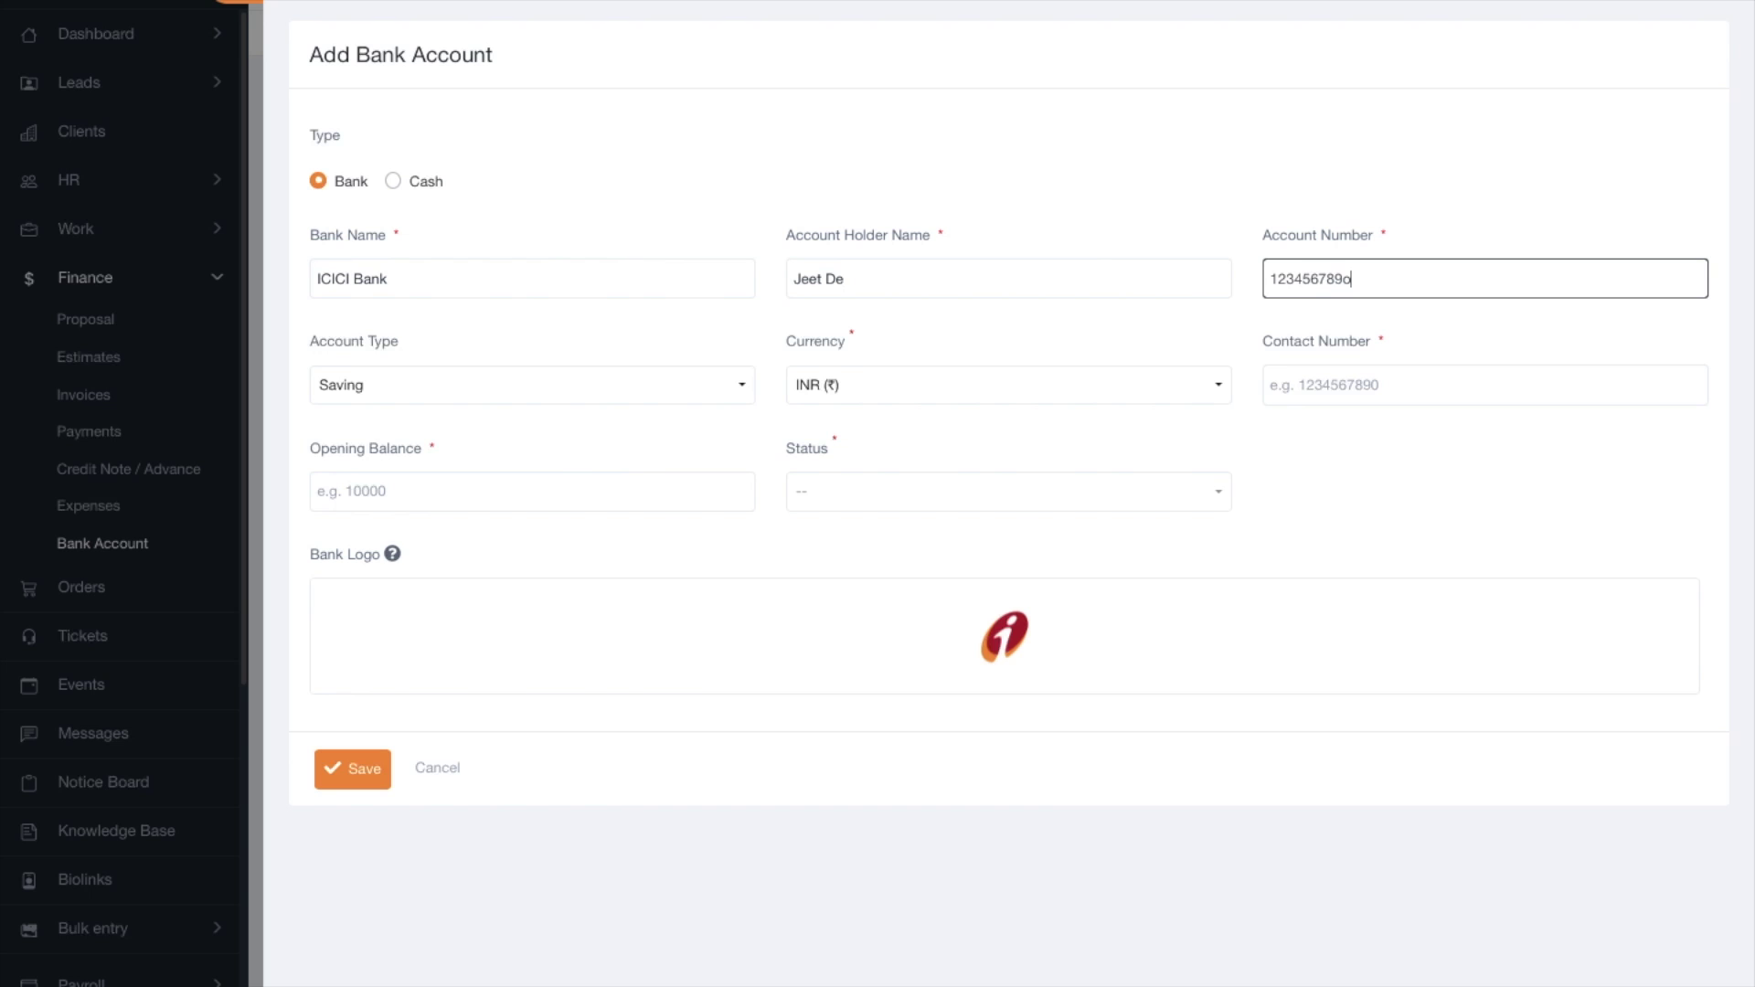
{"action": "left_click", "coordinate": [568, 380]}
{"action": "left_click", "coordinate": [498, 494]}
{"action": "left_click", "coordinate": [1394, 376]}
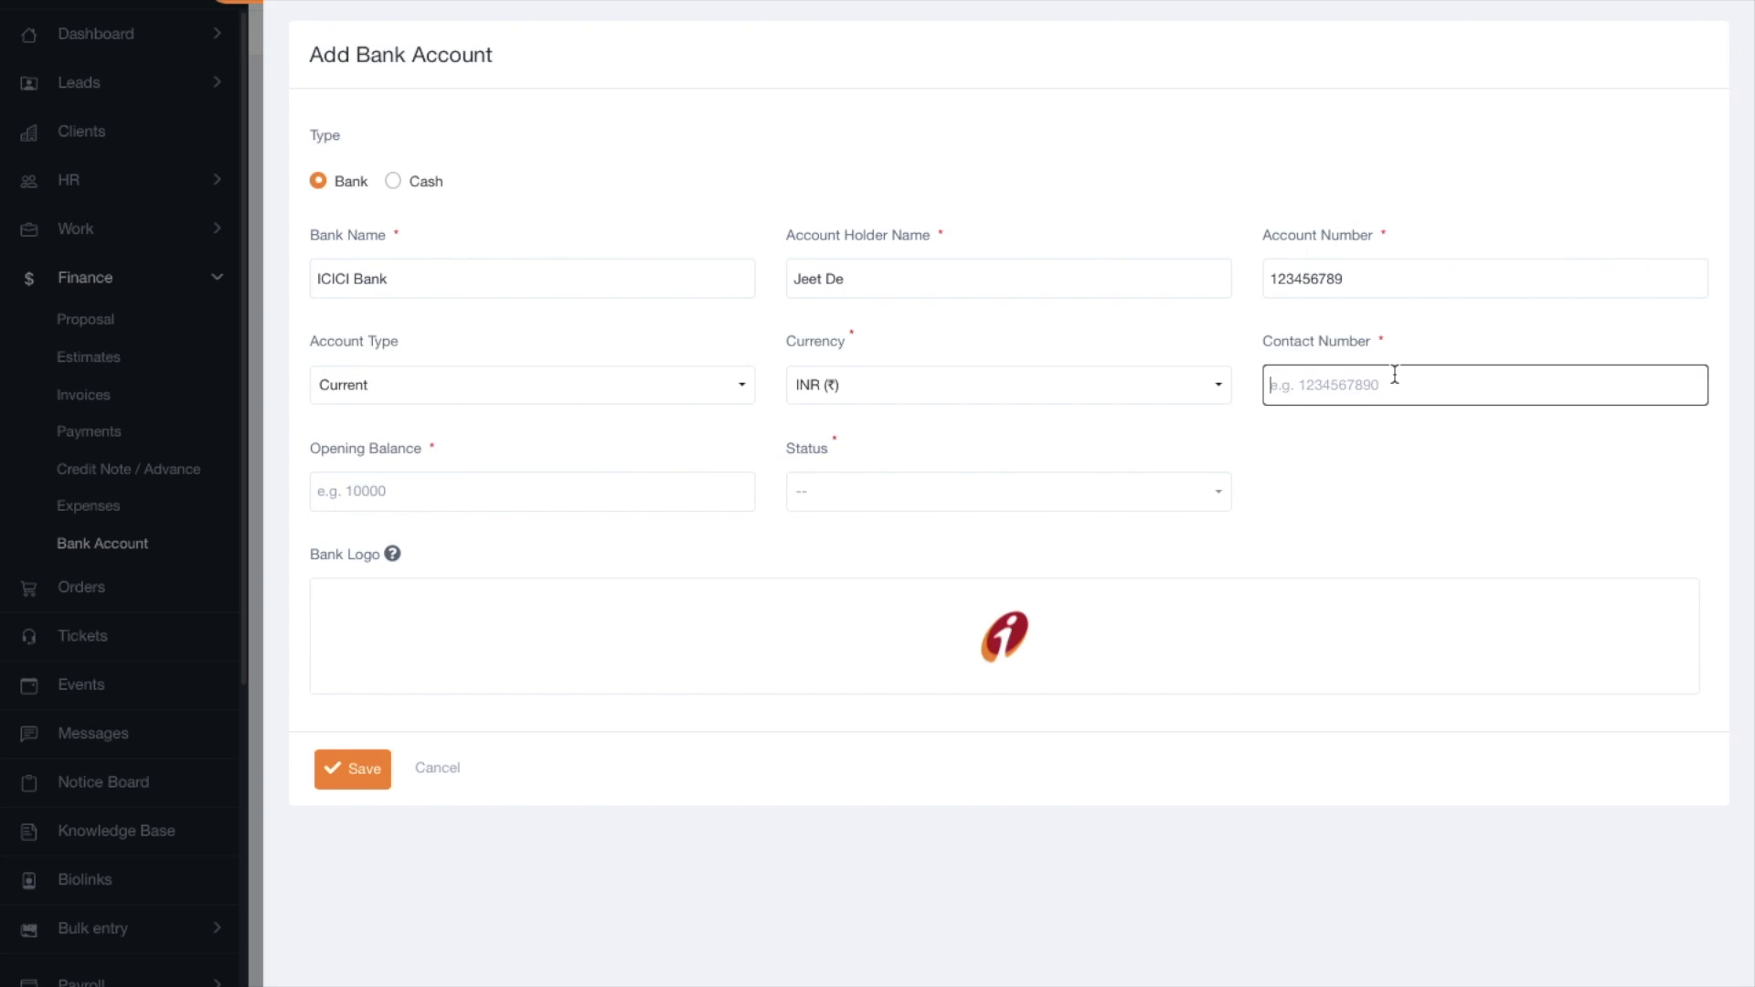
{"action": "type", "text": "3456789"}
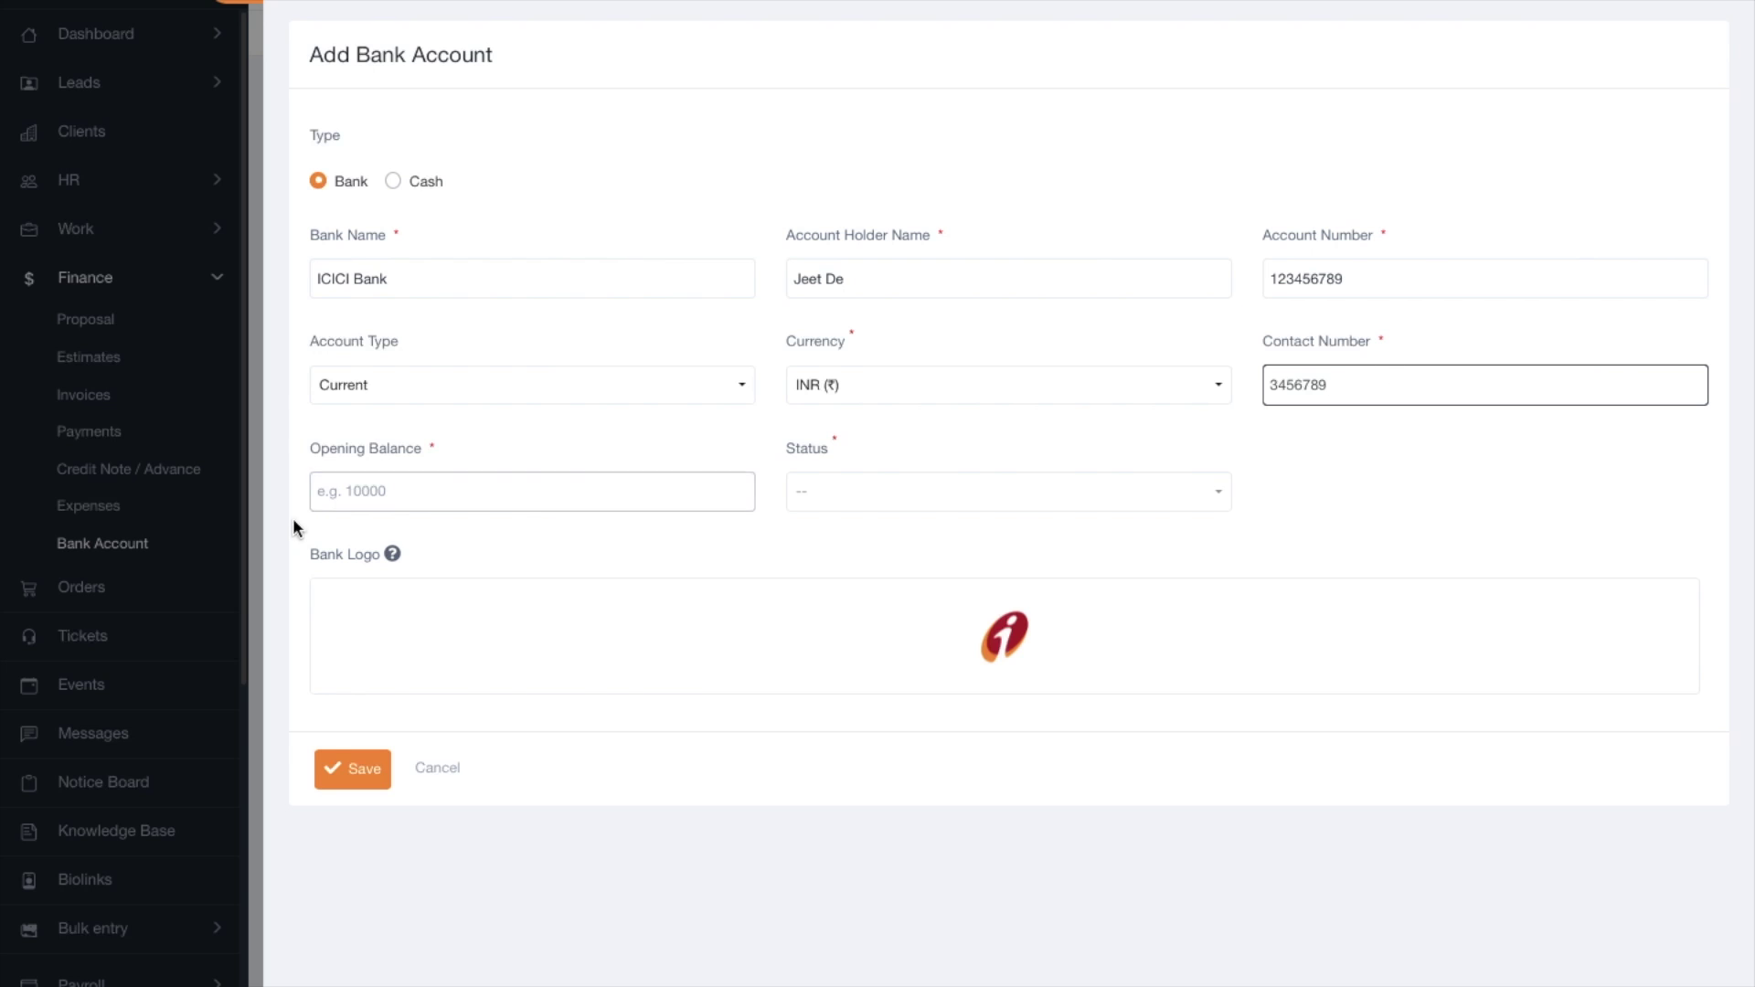
Enter opening balance 1000000, set status Active, and save the ICICI Bank account.
{"action": "left_click", "coordinate": [418, 485]}
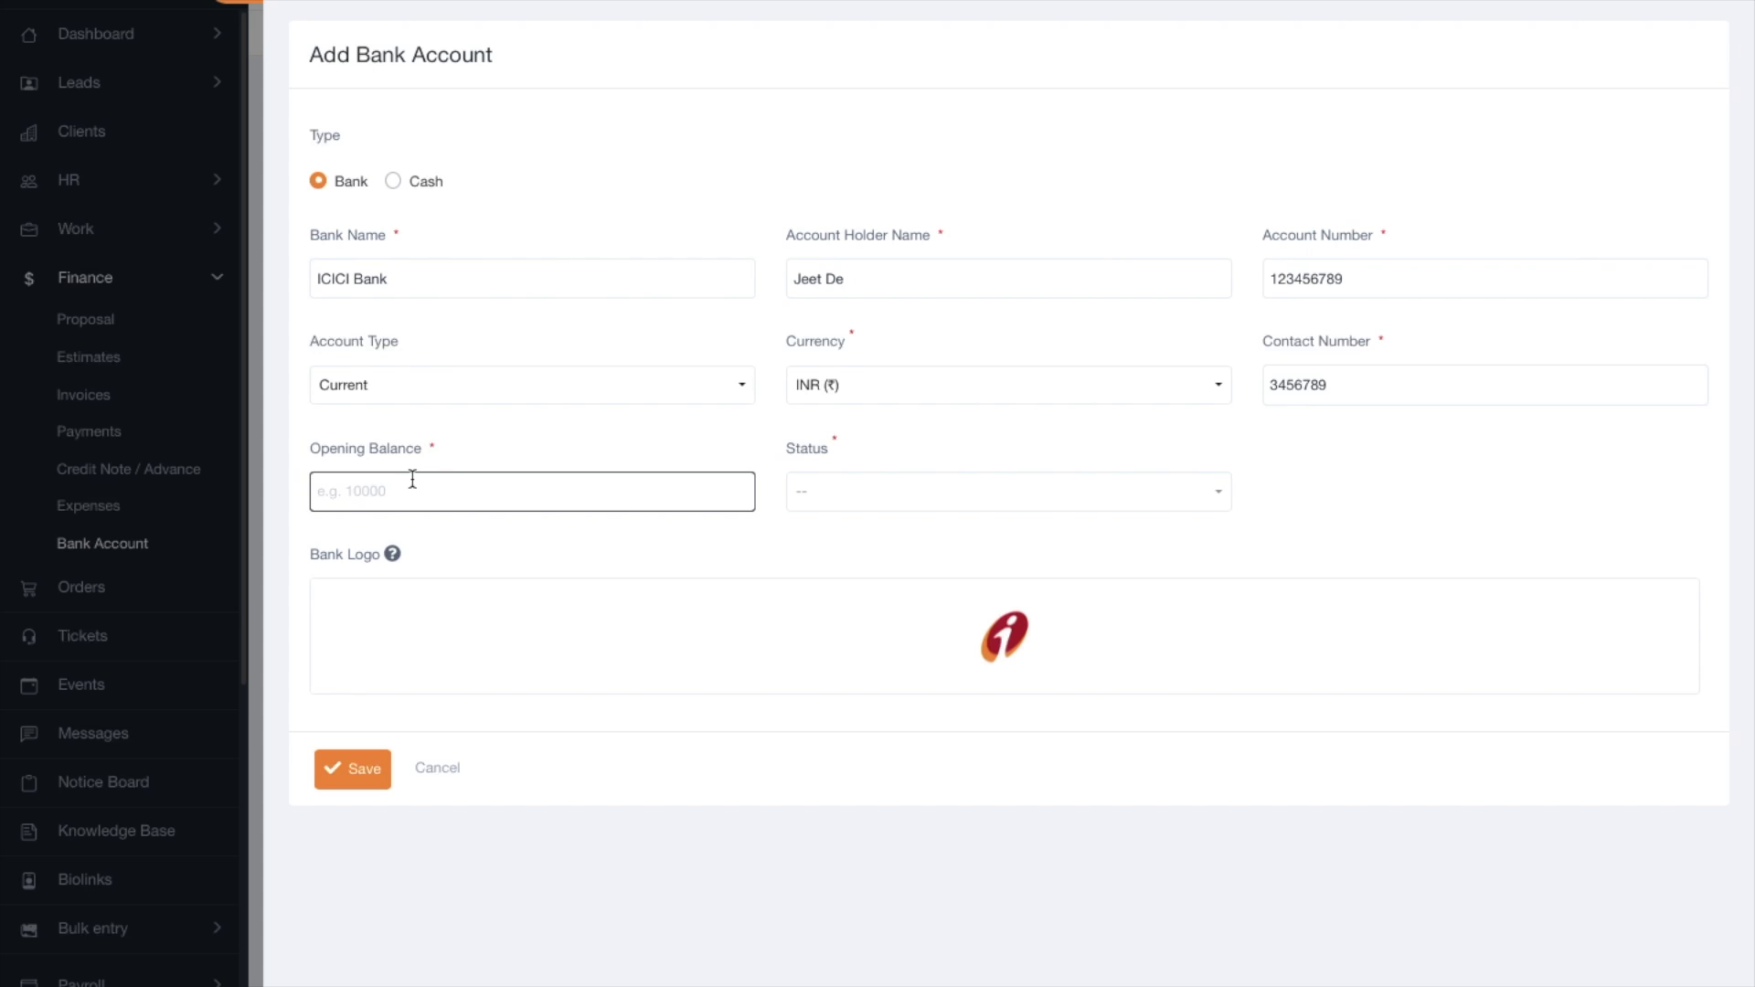
{"action": "type", "text": "10"}
{"action": "left_click", "coordinate": [814, 493]}
{"action": "left_click", "coordinate": [854, 603]}
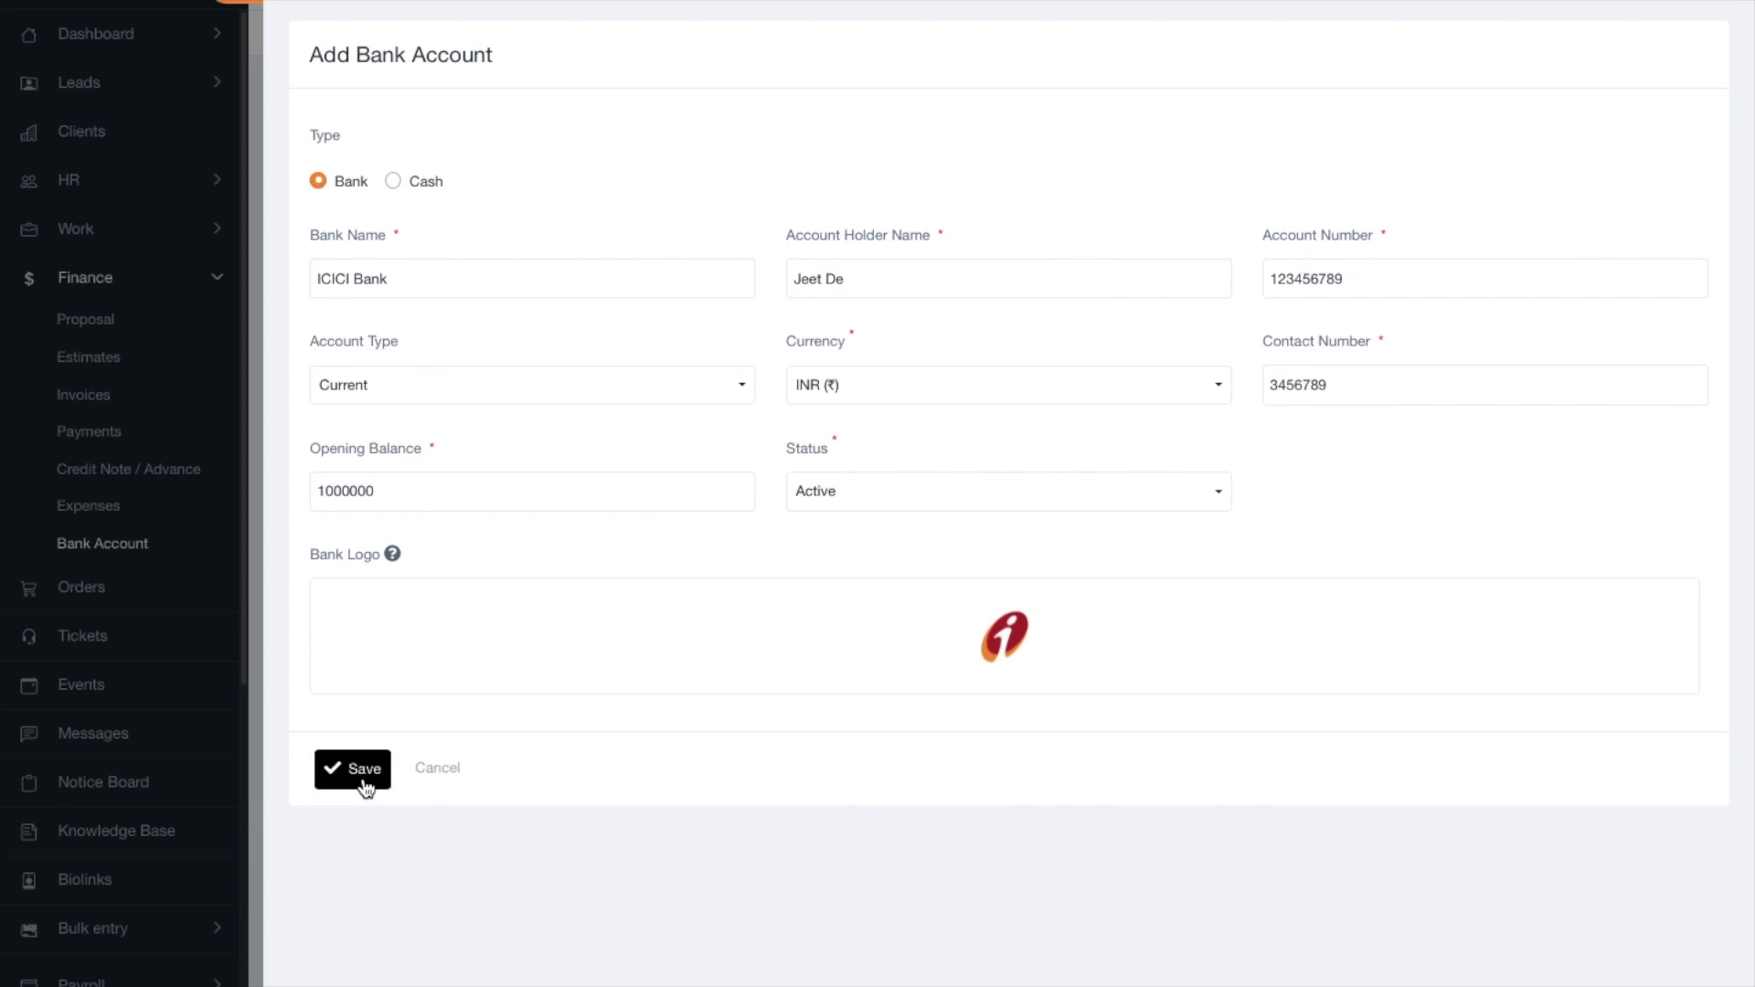
{"action": "left_click", "coordinate": [365, 773]}
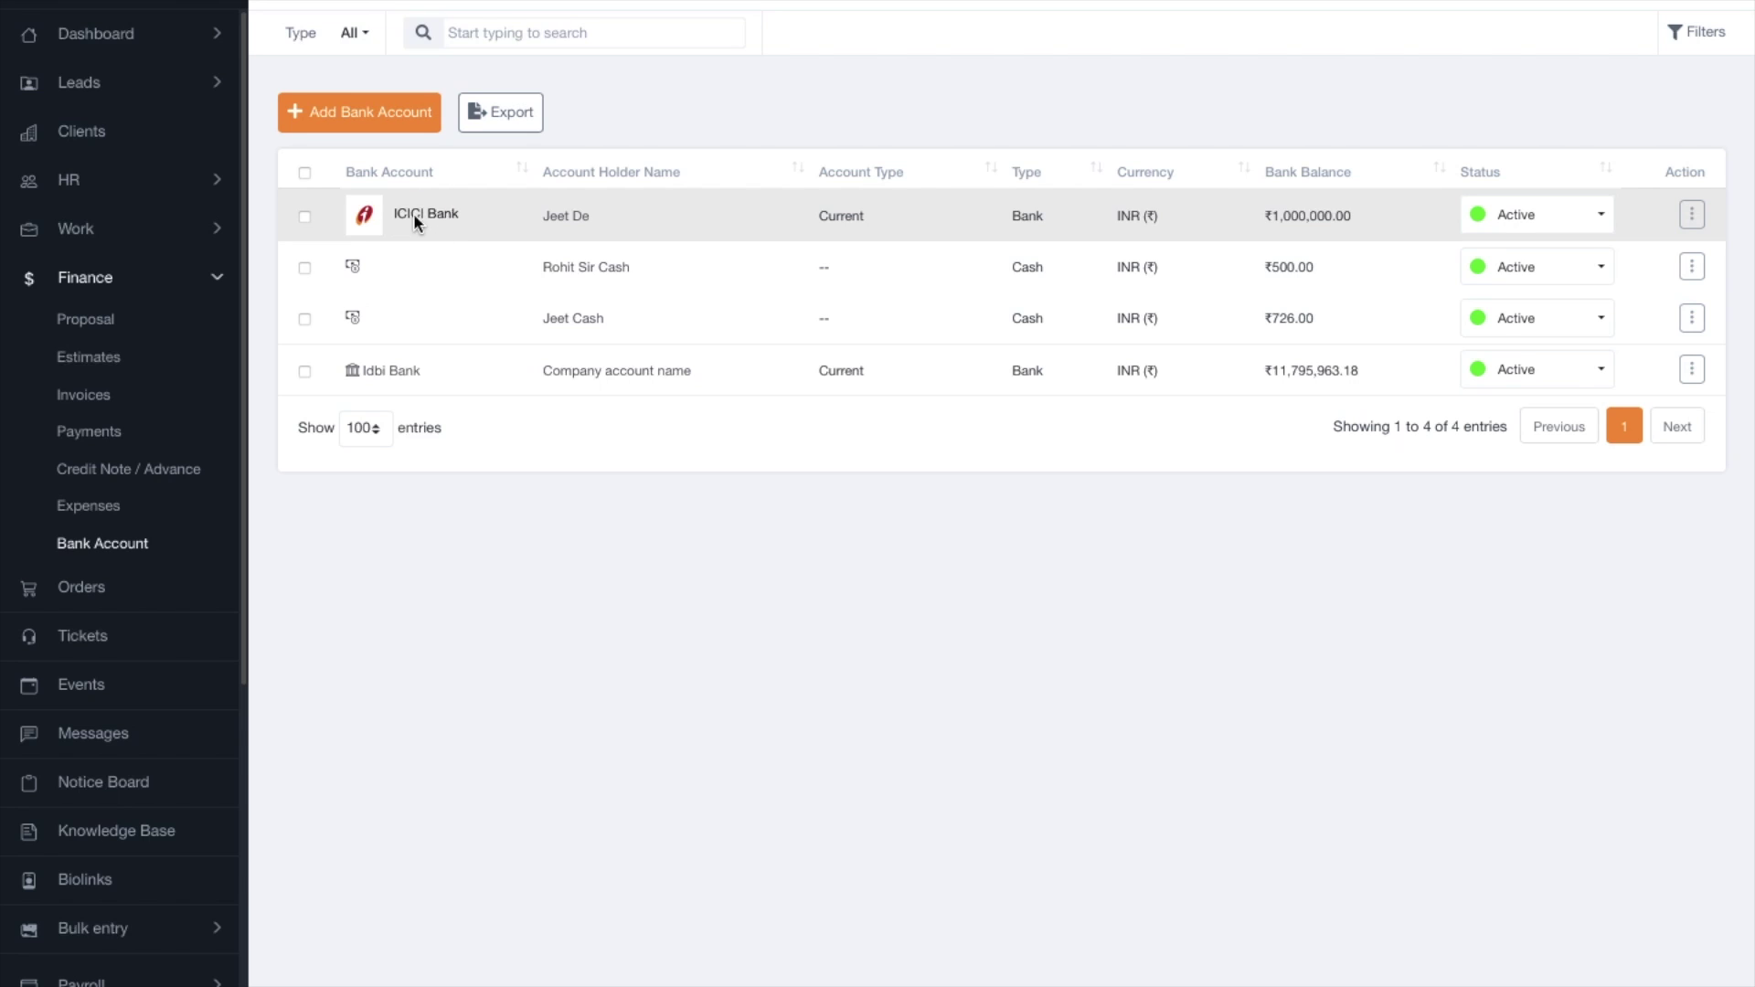
View the ICICI Bank account's details, then go to Finance > Expenses and start a new expense.
{"action": "left_click", "coordinate": [441, 214]}
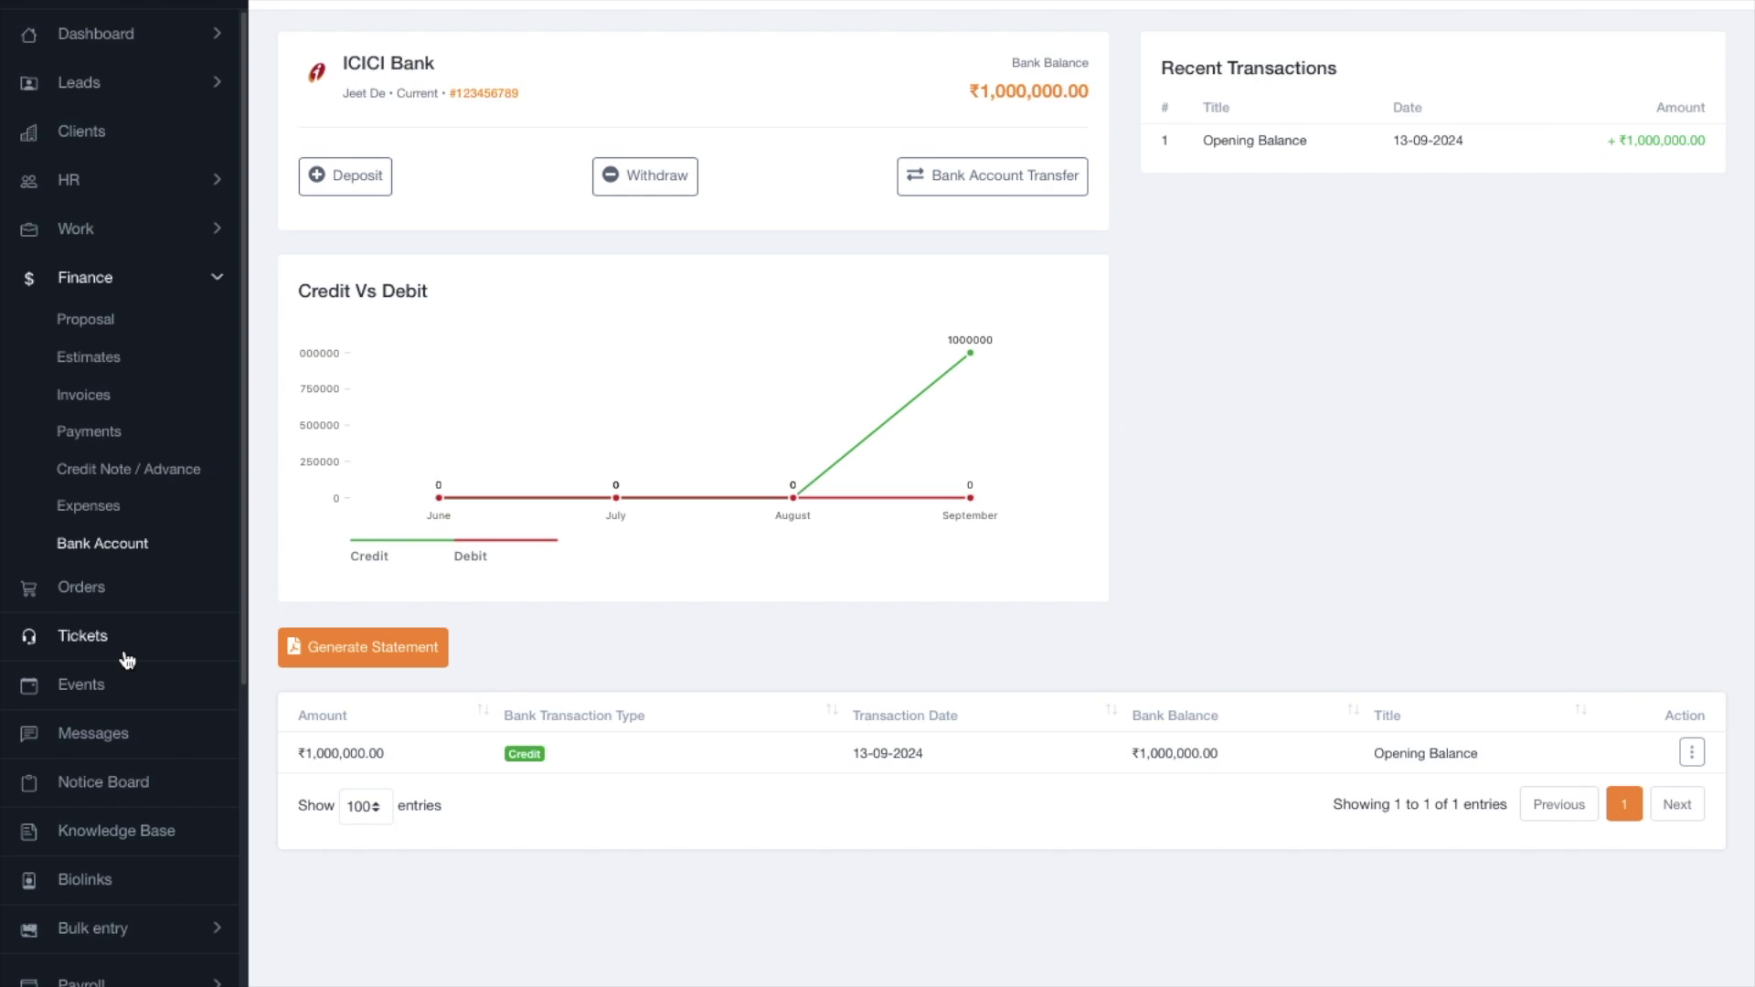
{"action": "left_click", "coordinate": [111, 519]}
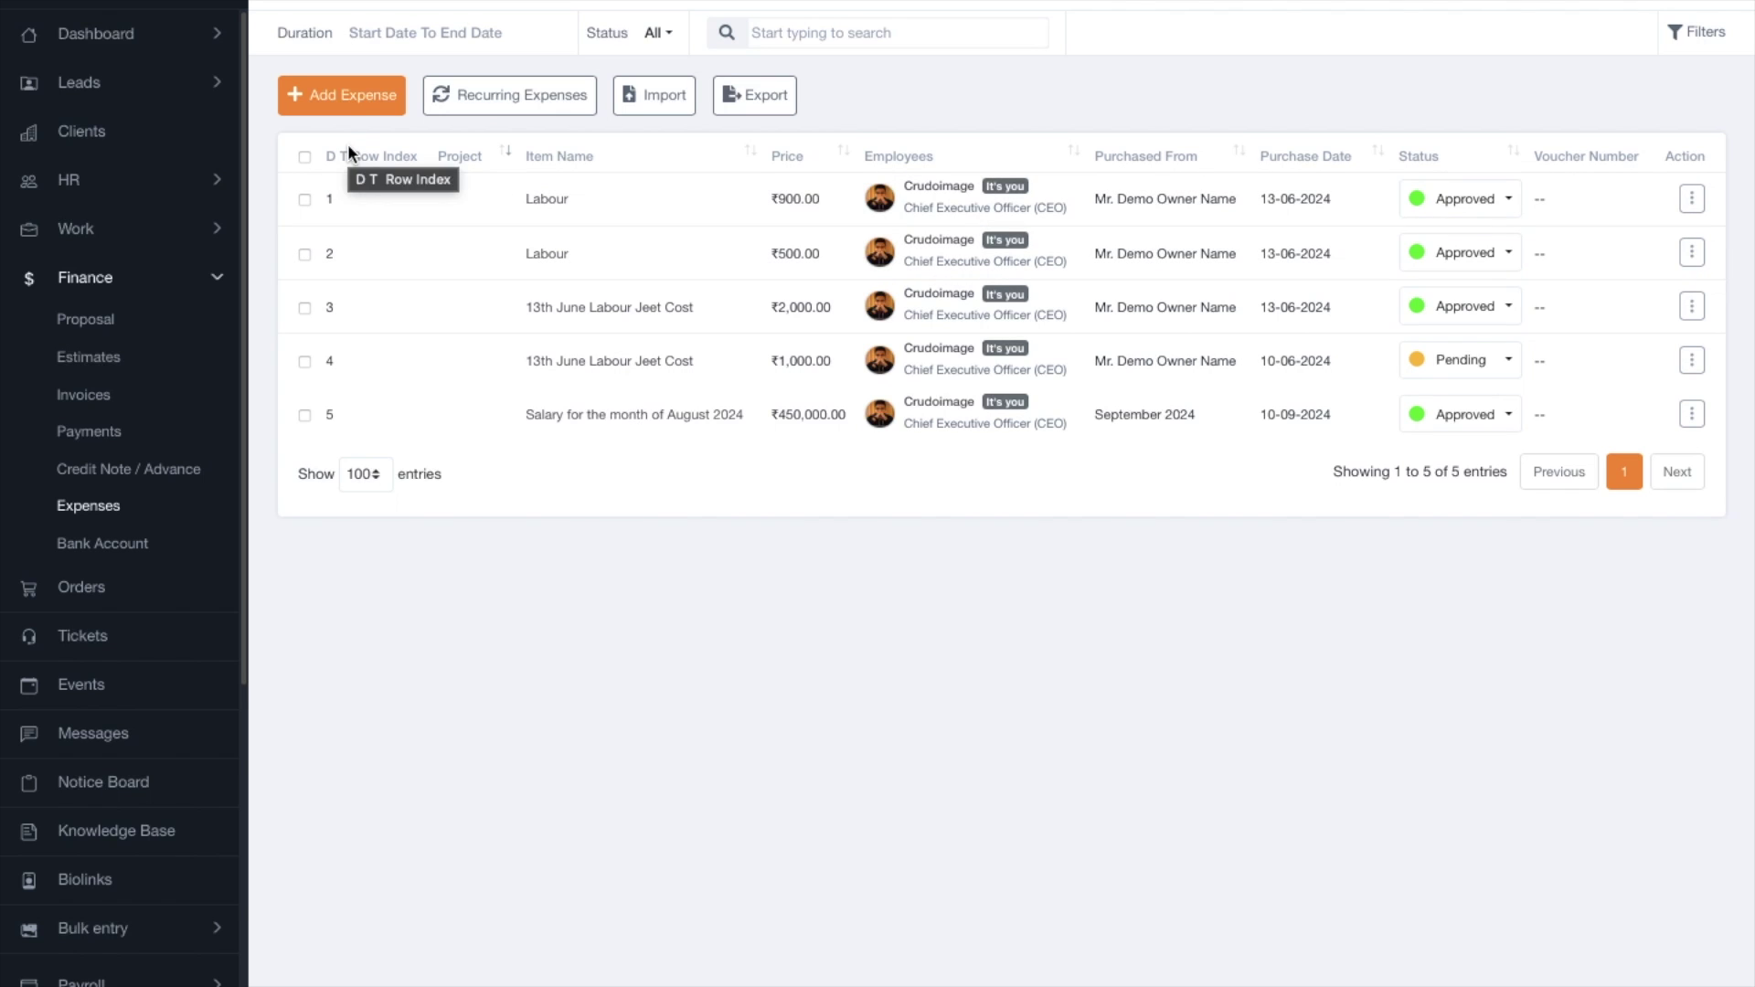
{"action": "left_click", "coordinate": [353, 99]}
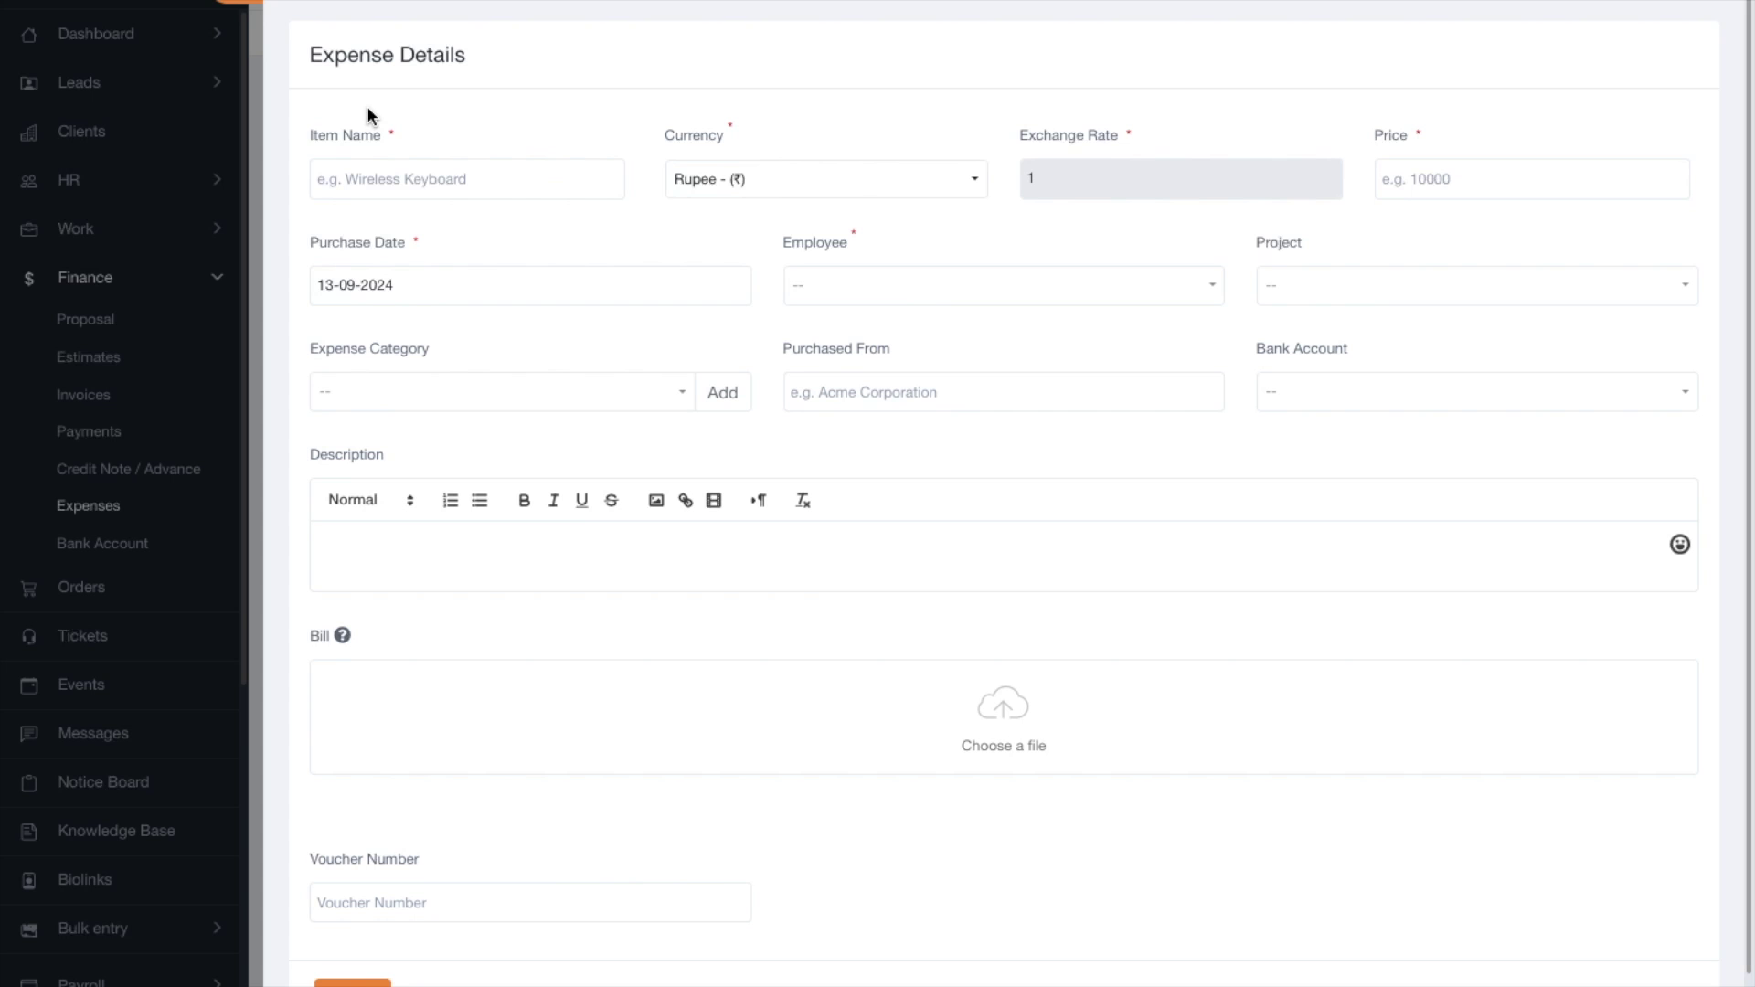
Enter item name Lunch and price 400 in the new expense.
{"action": "left_click", "coordinate": [382, 170]}
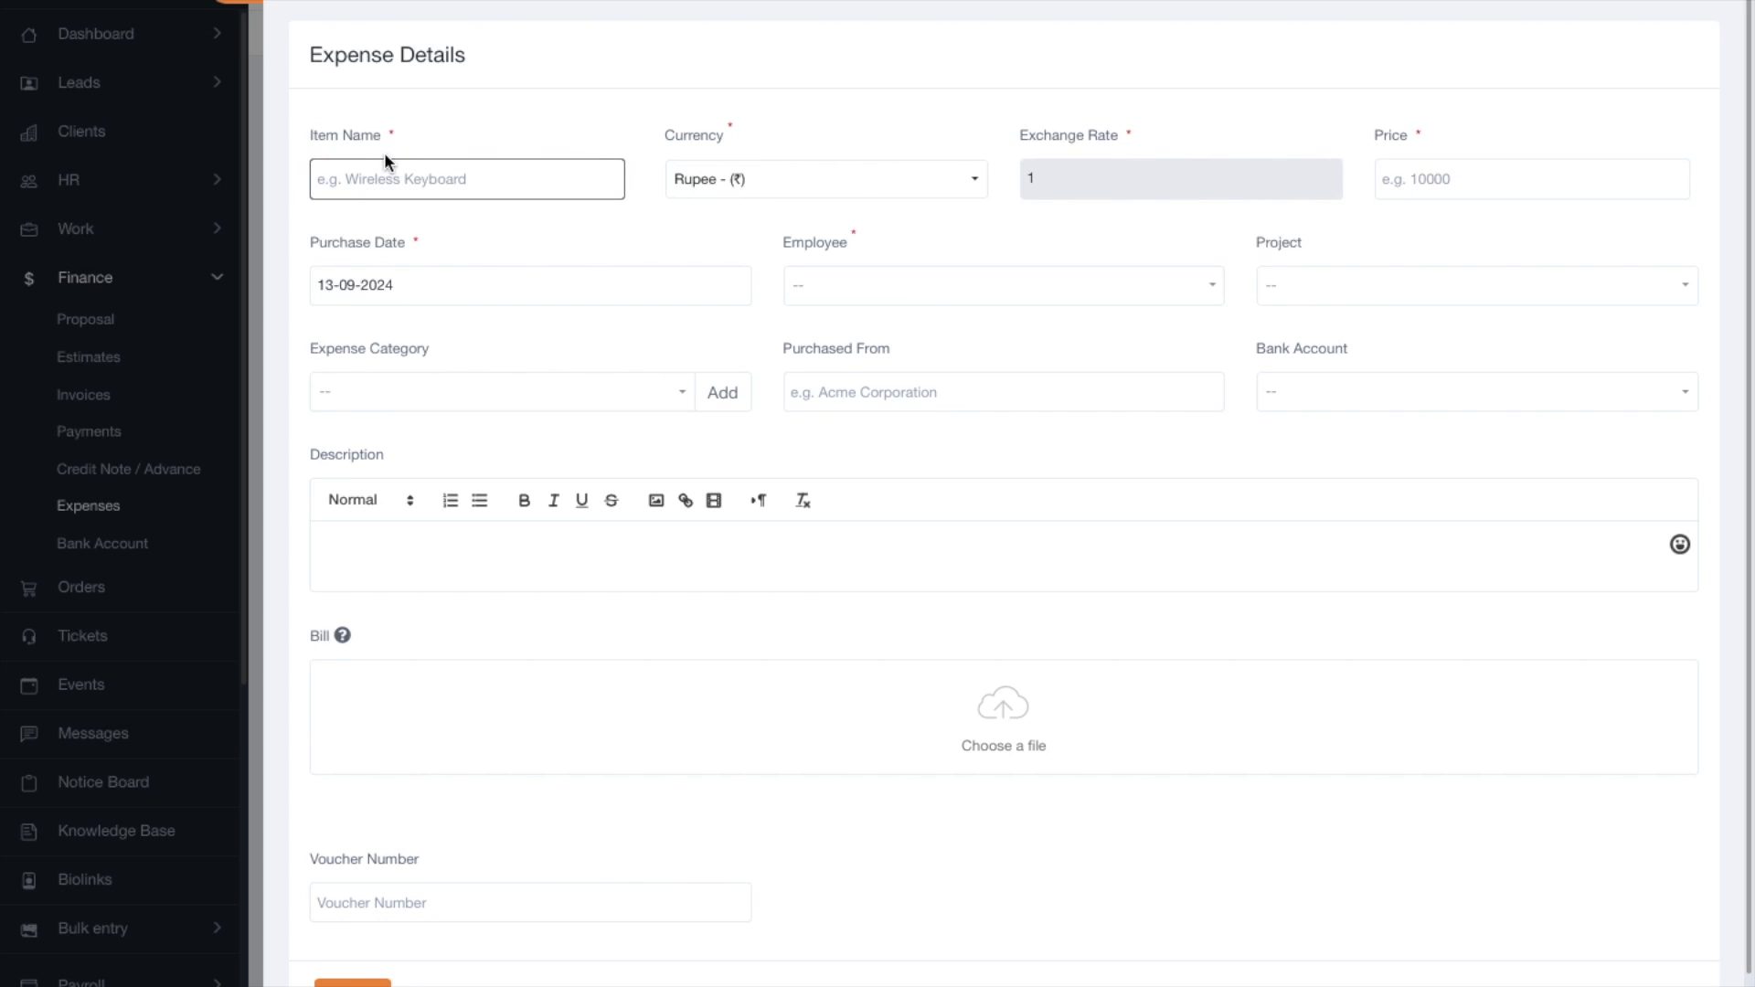
{"action": "left_click", "coordinate": [830, 523]}
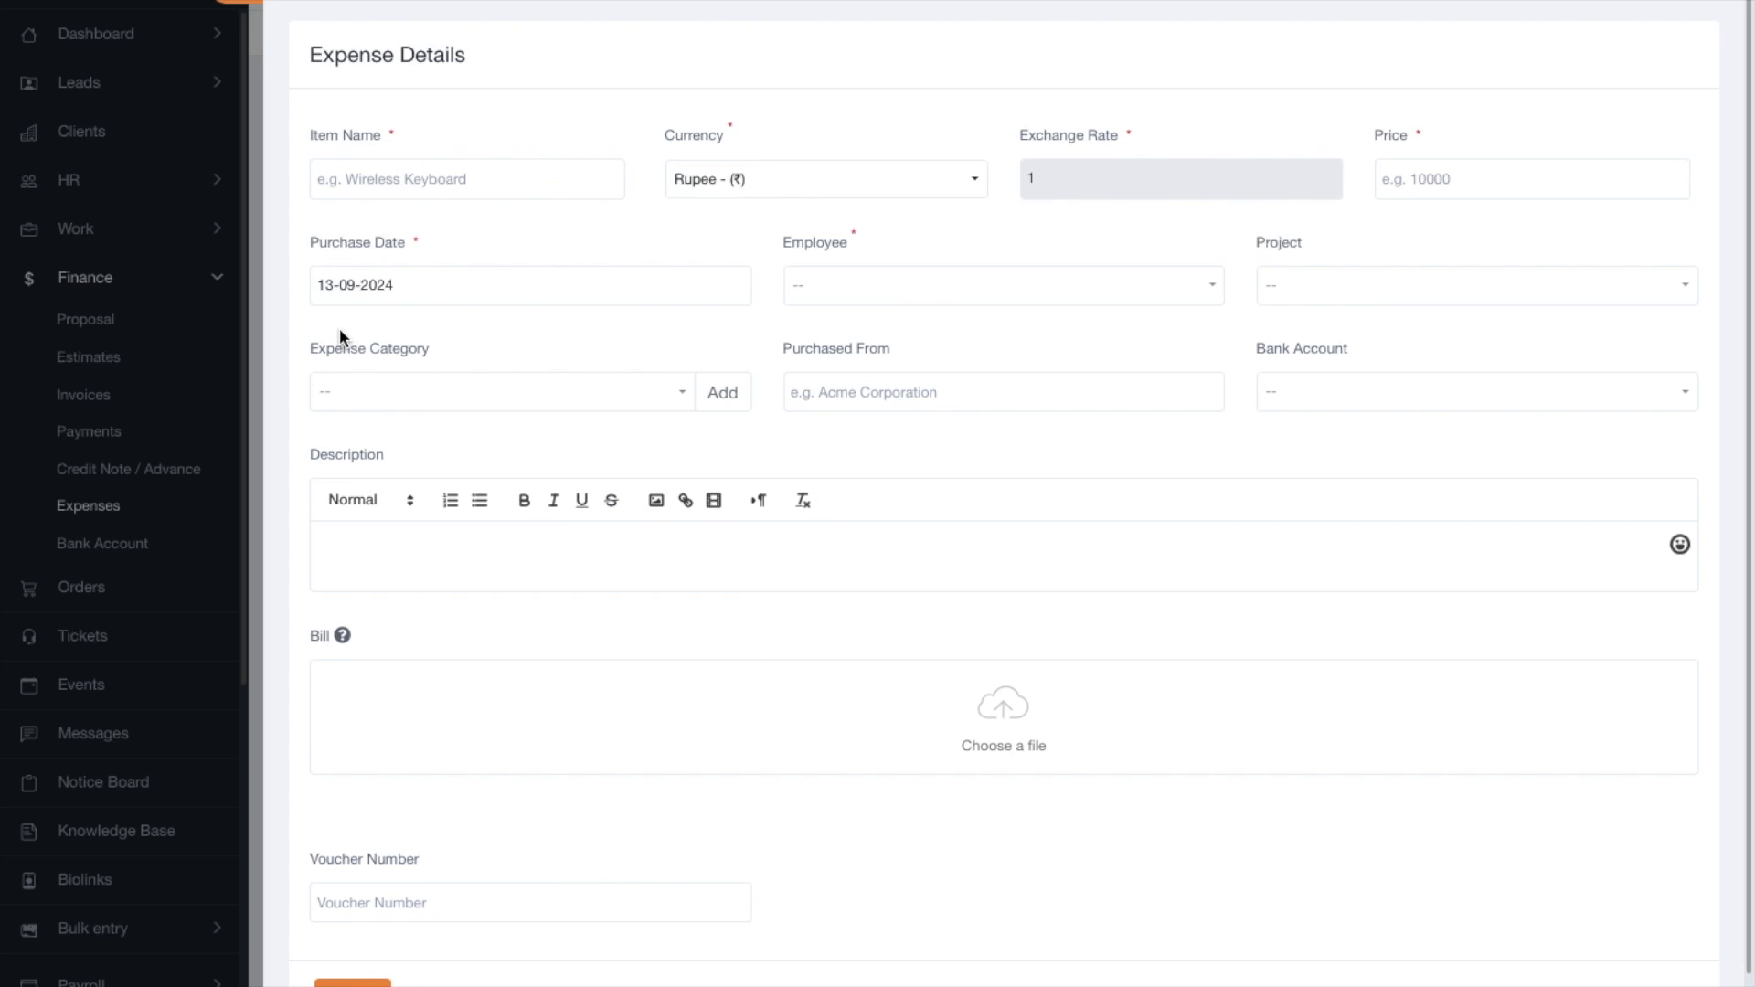
{"action": "left_click", "coordinate": [371, 266]}
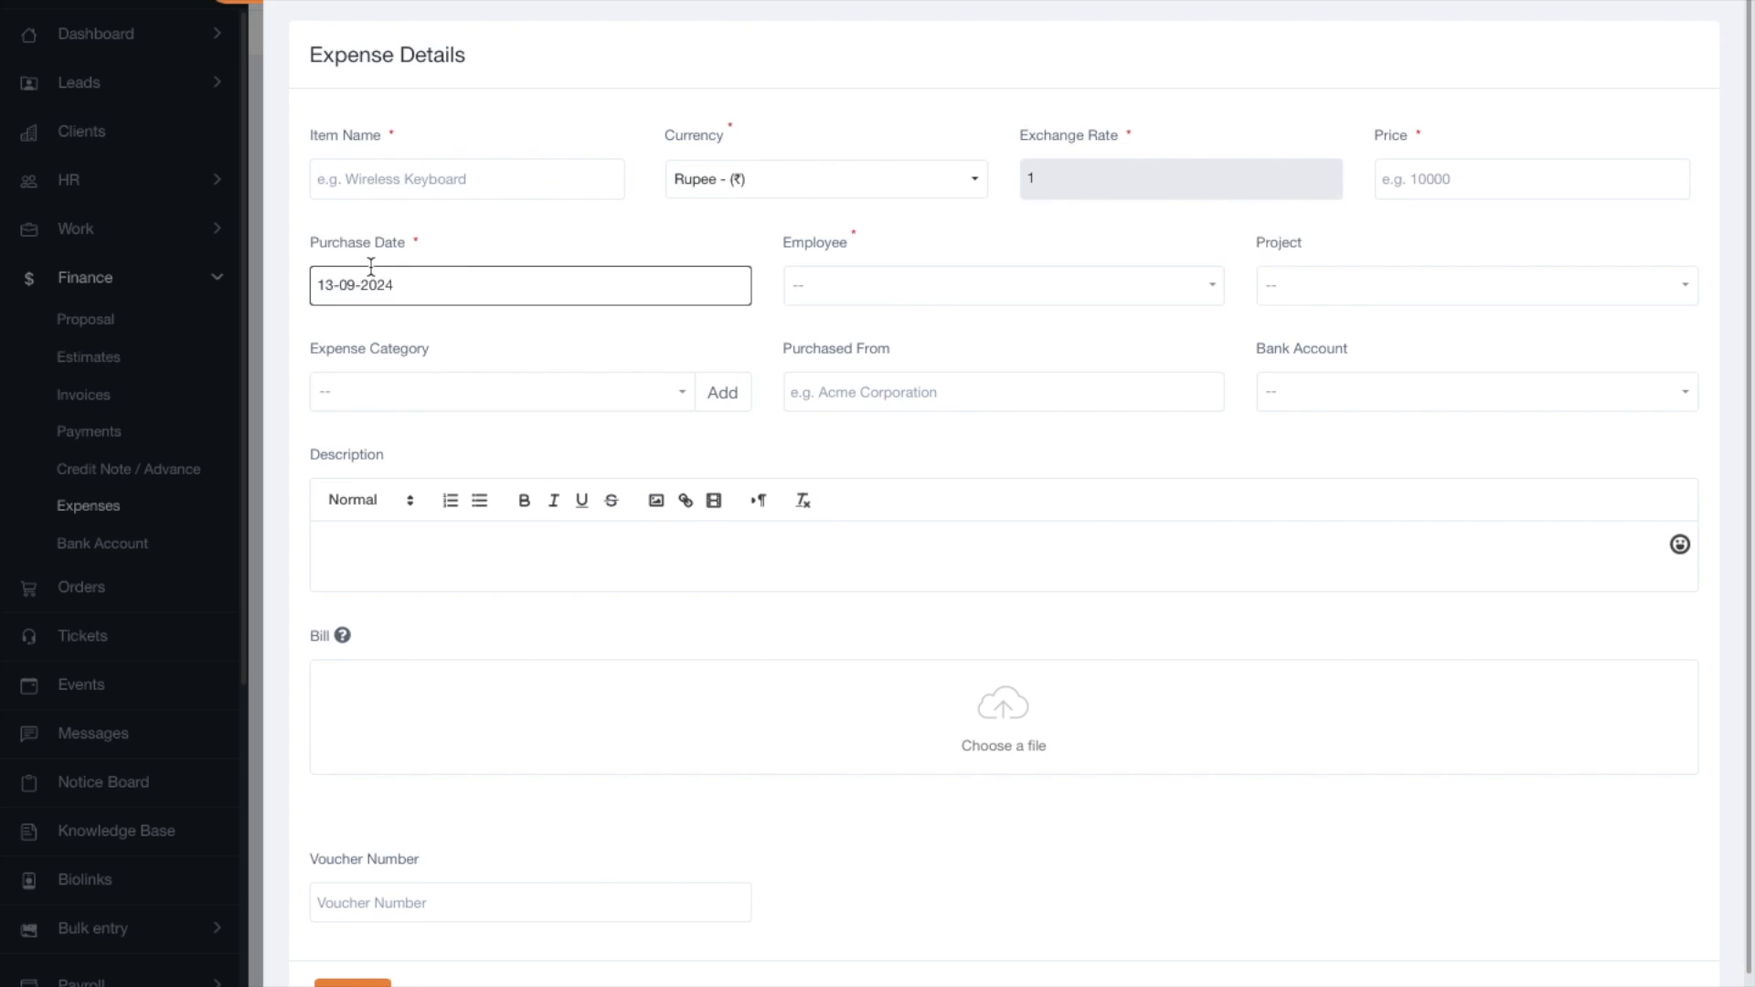
{"action": "left_click", "coordinate": [392, 177]}
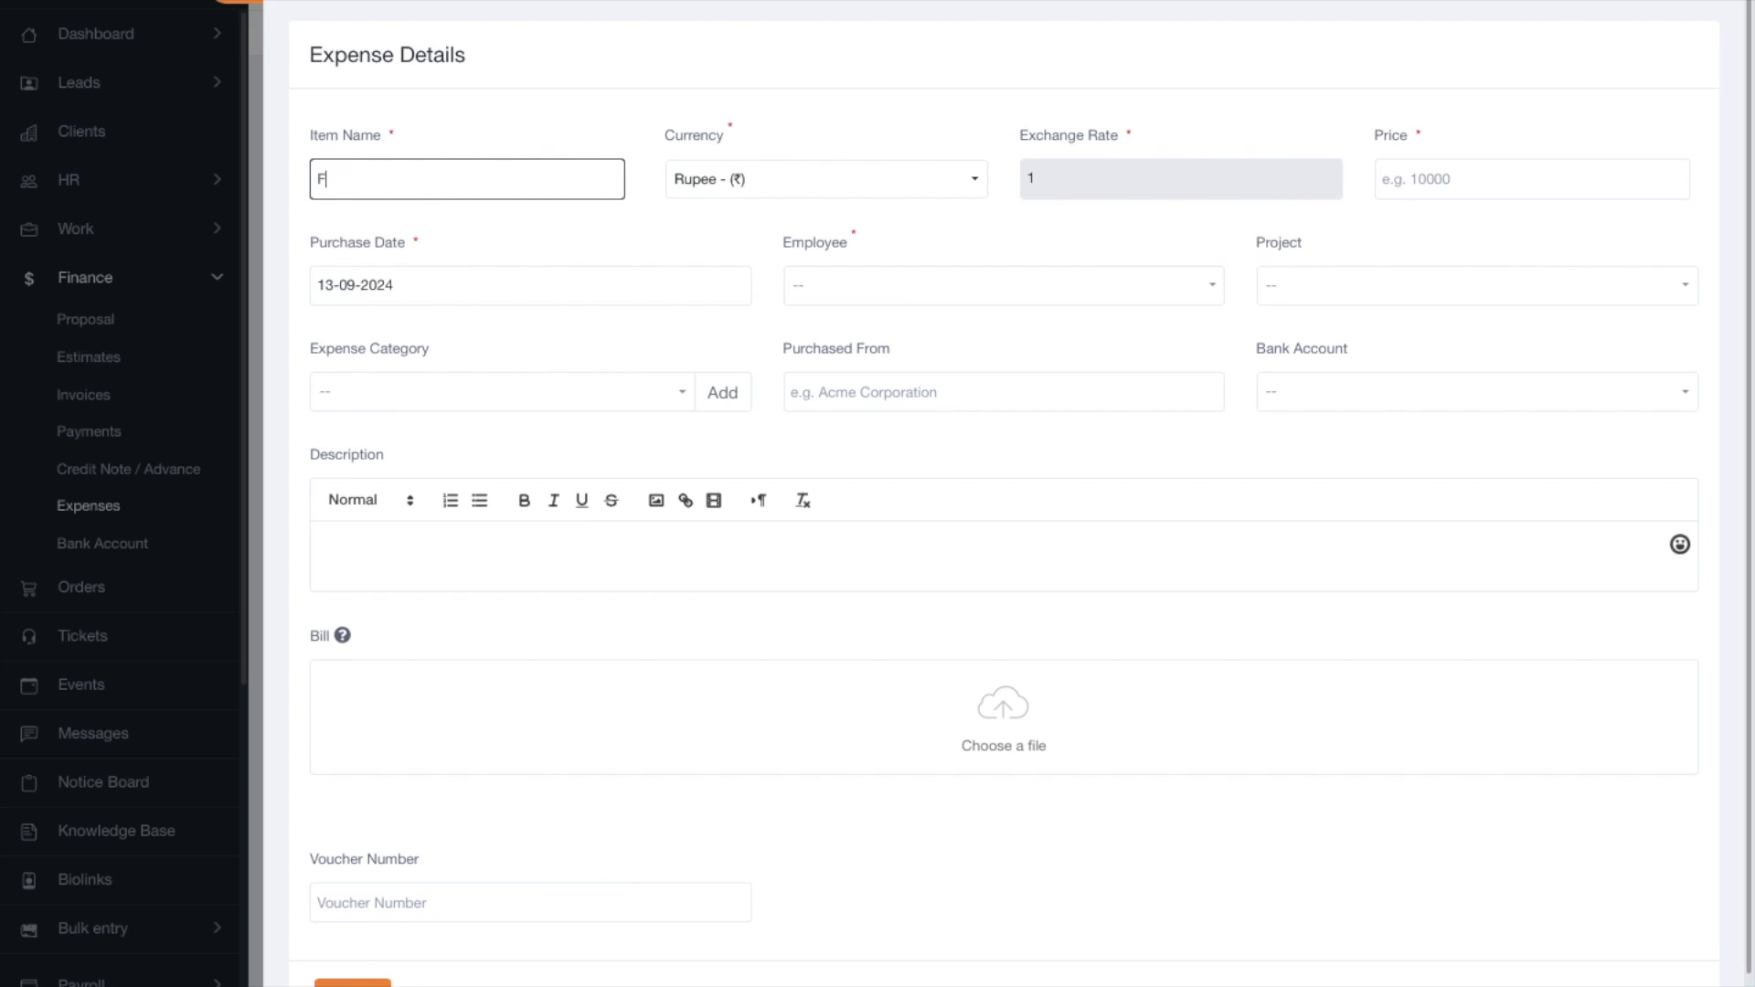
{"action": "type", "text": "Lunch"}
{"action": "left_click", "coordinate": [1490, 188]}
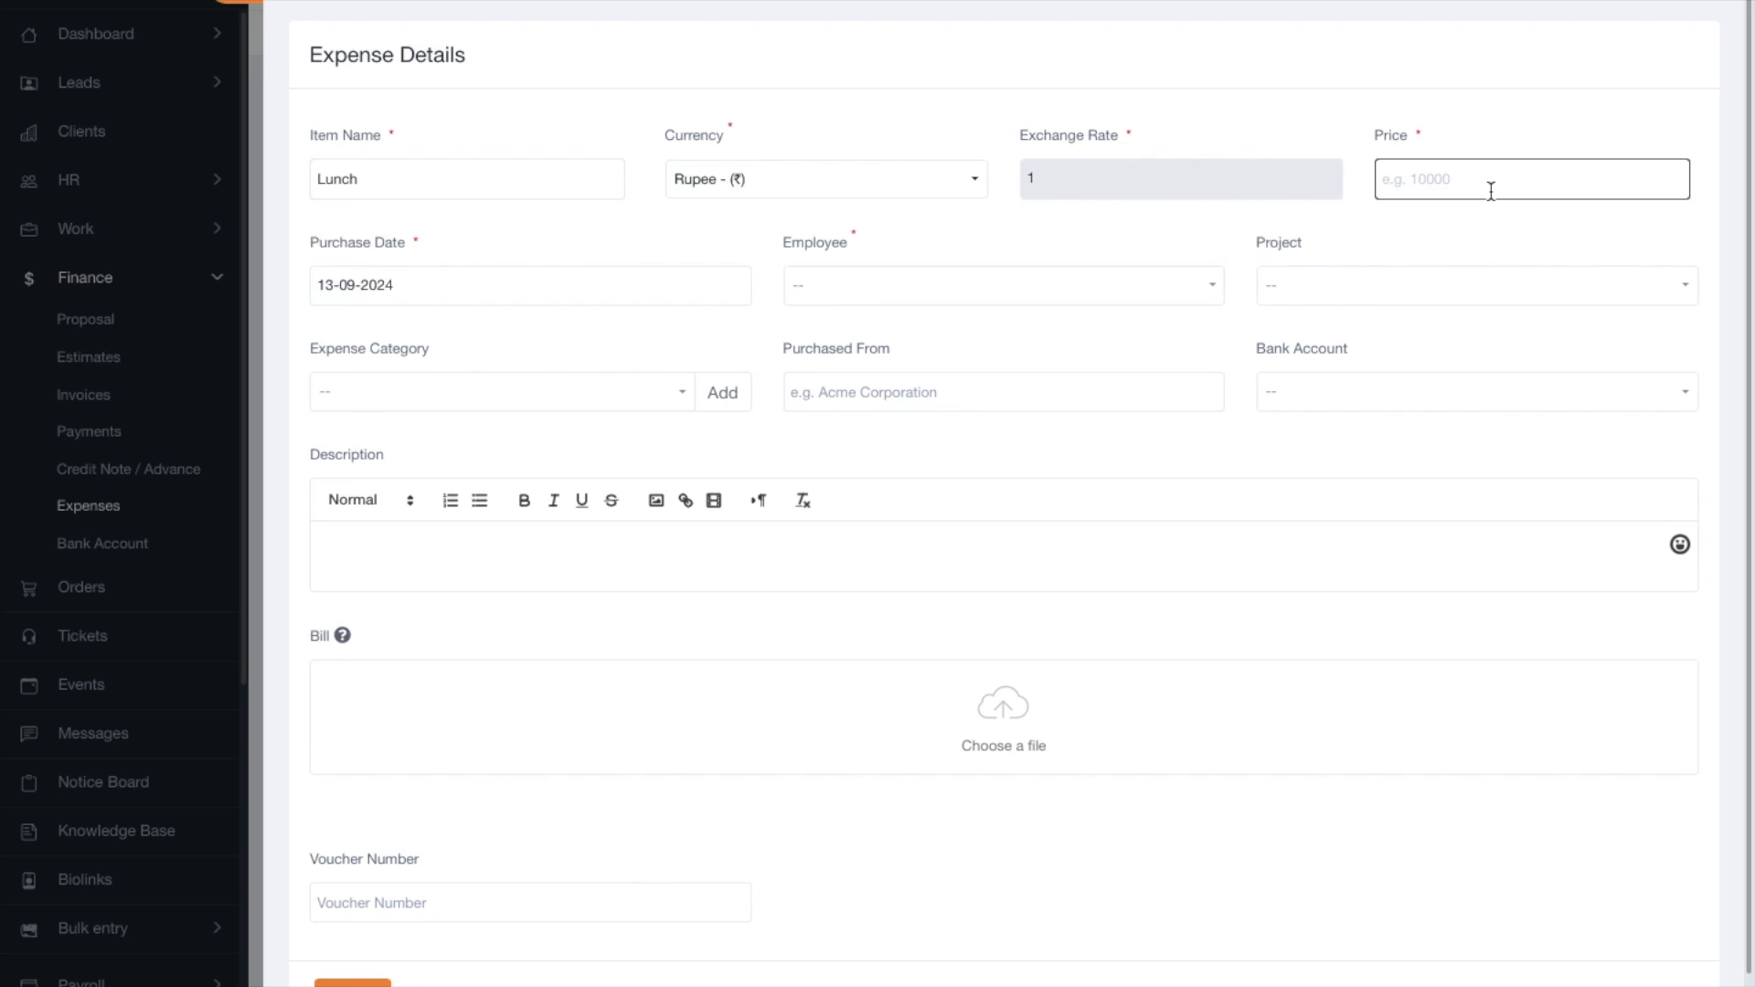
{"action": "type", "text": "400"}
Set yourself as the employee and Jeet Villa Construction as the project.
{"action": "left_click", "coordinate": [1039, 302]}
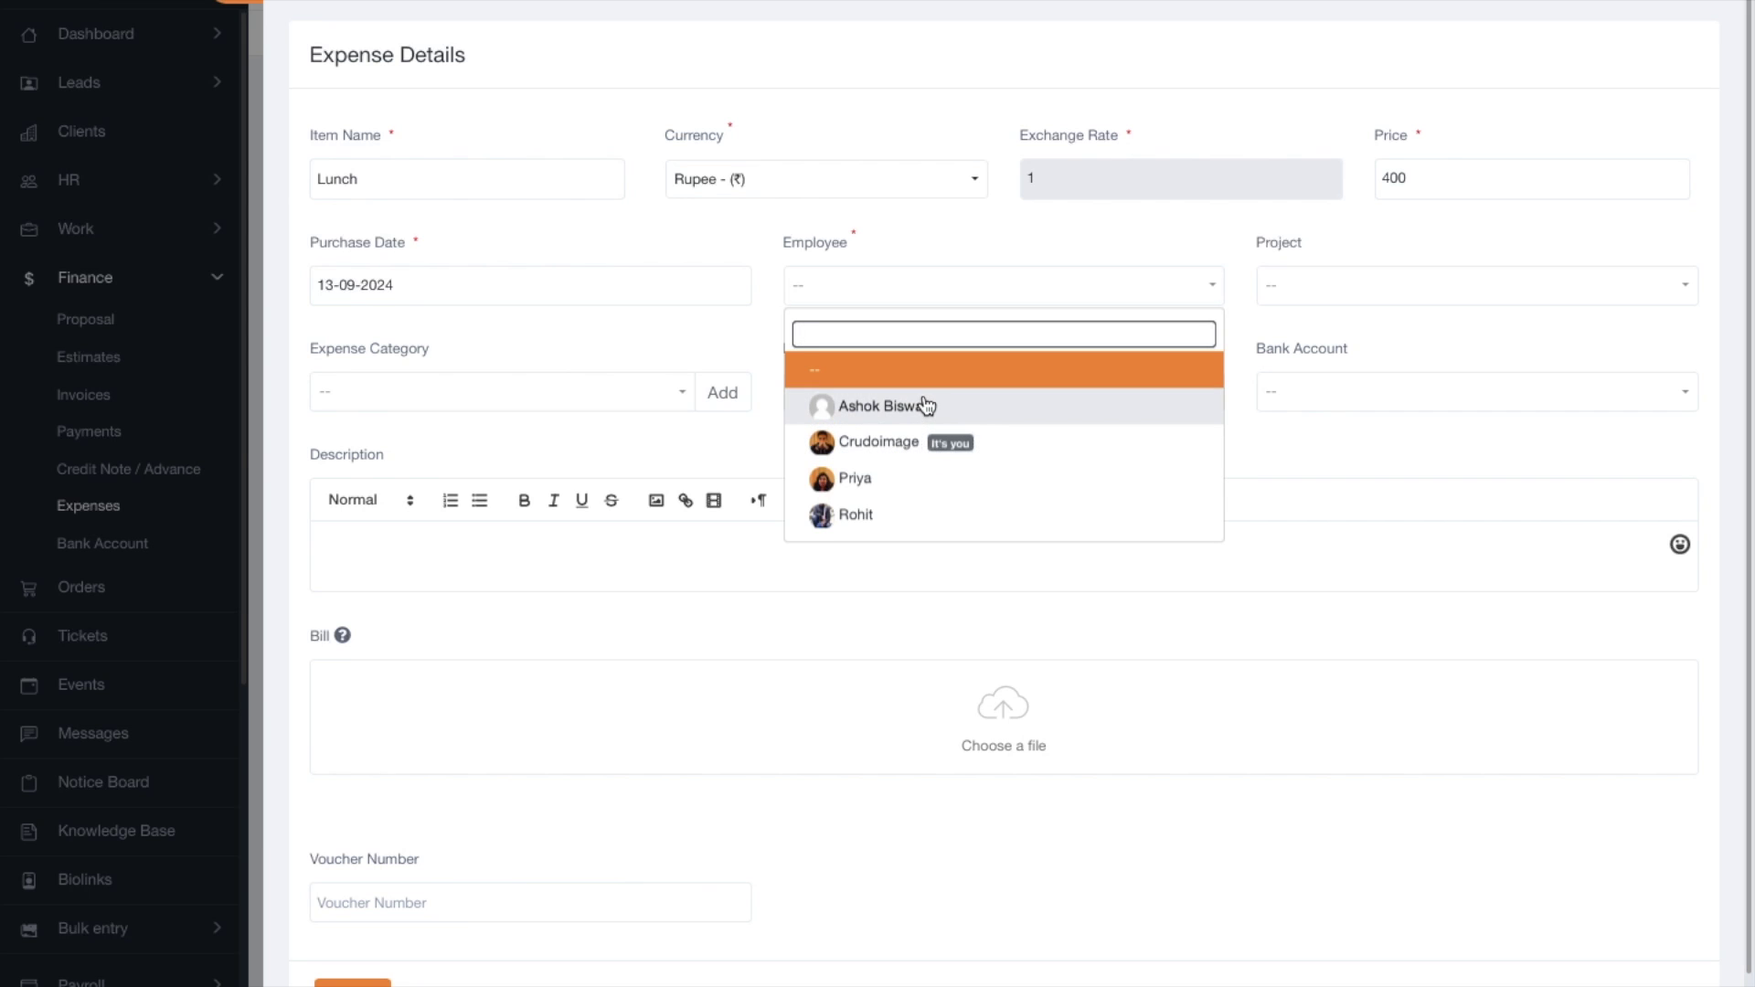
{"action": "left_click", "coordinate": [895, 514]}
{"action": "left_click", "coordinate": [869, 286]}
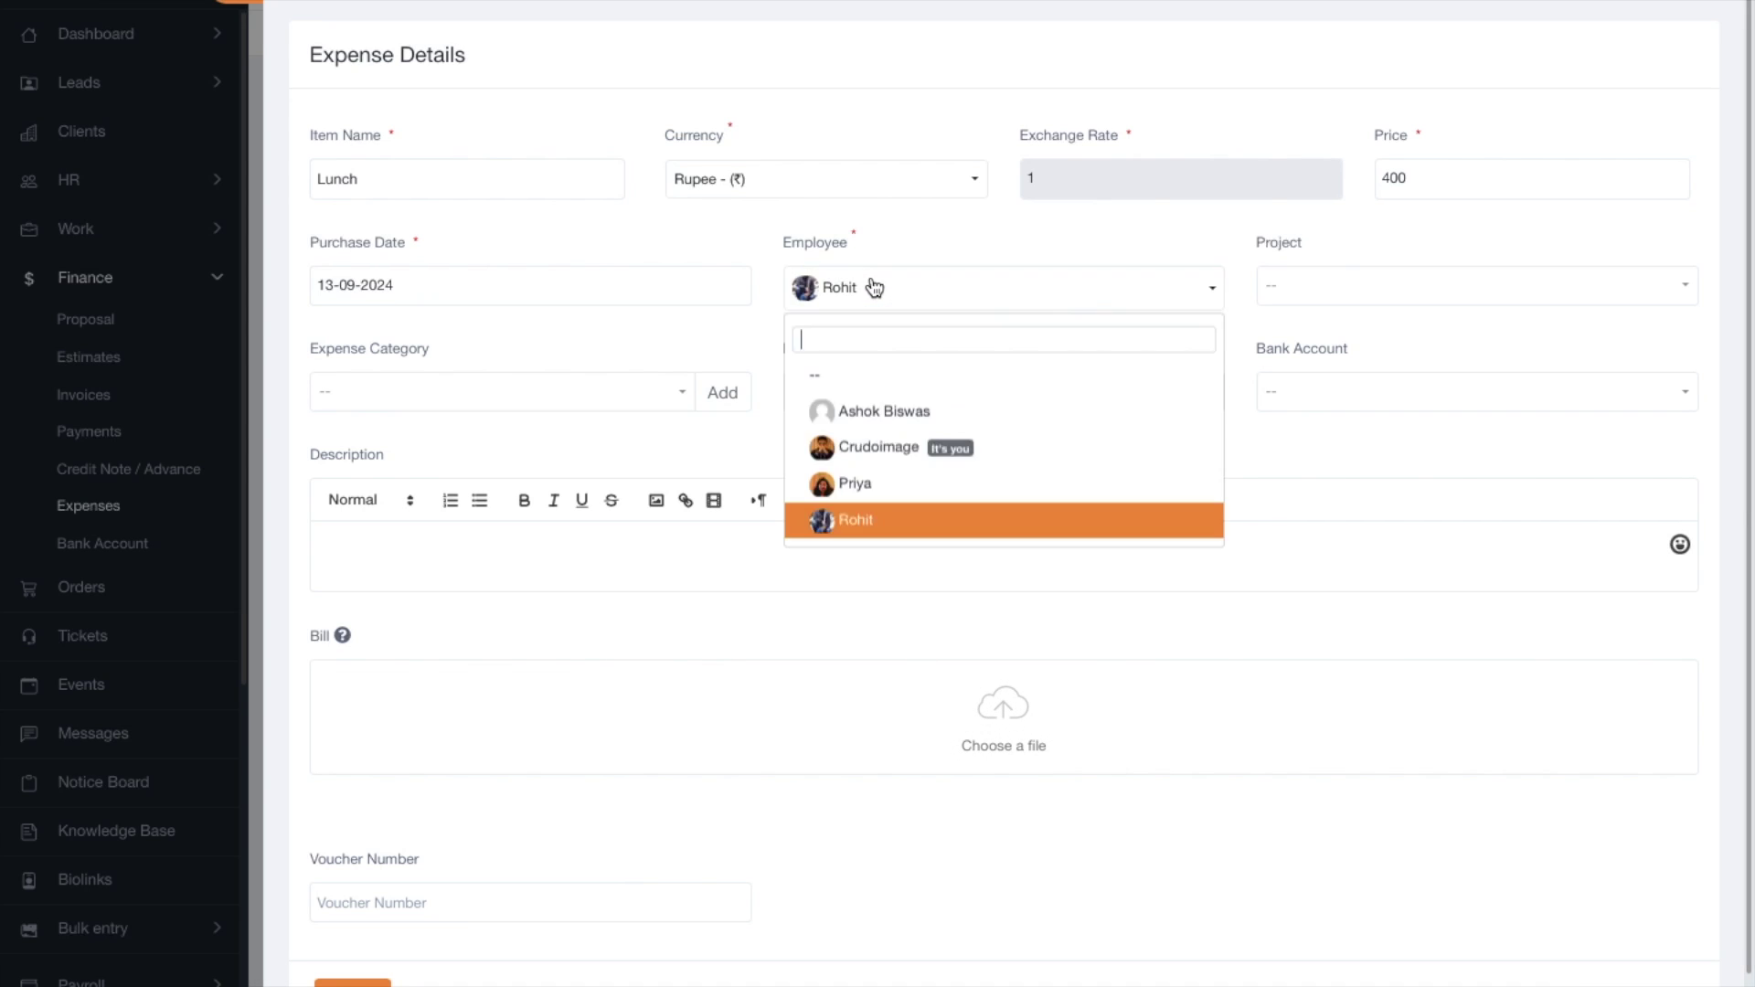
{"action": "left_click", "coordinate": [908, 448]}
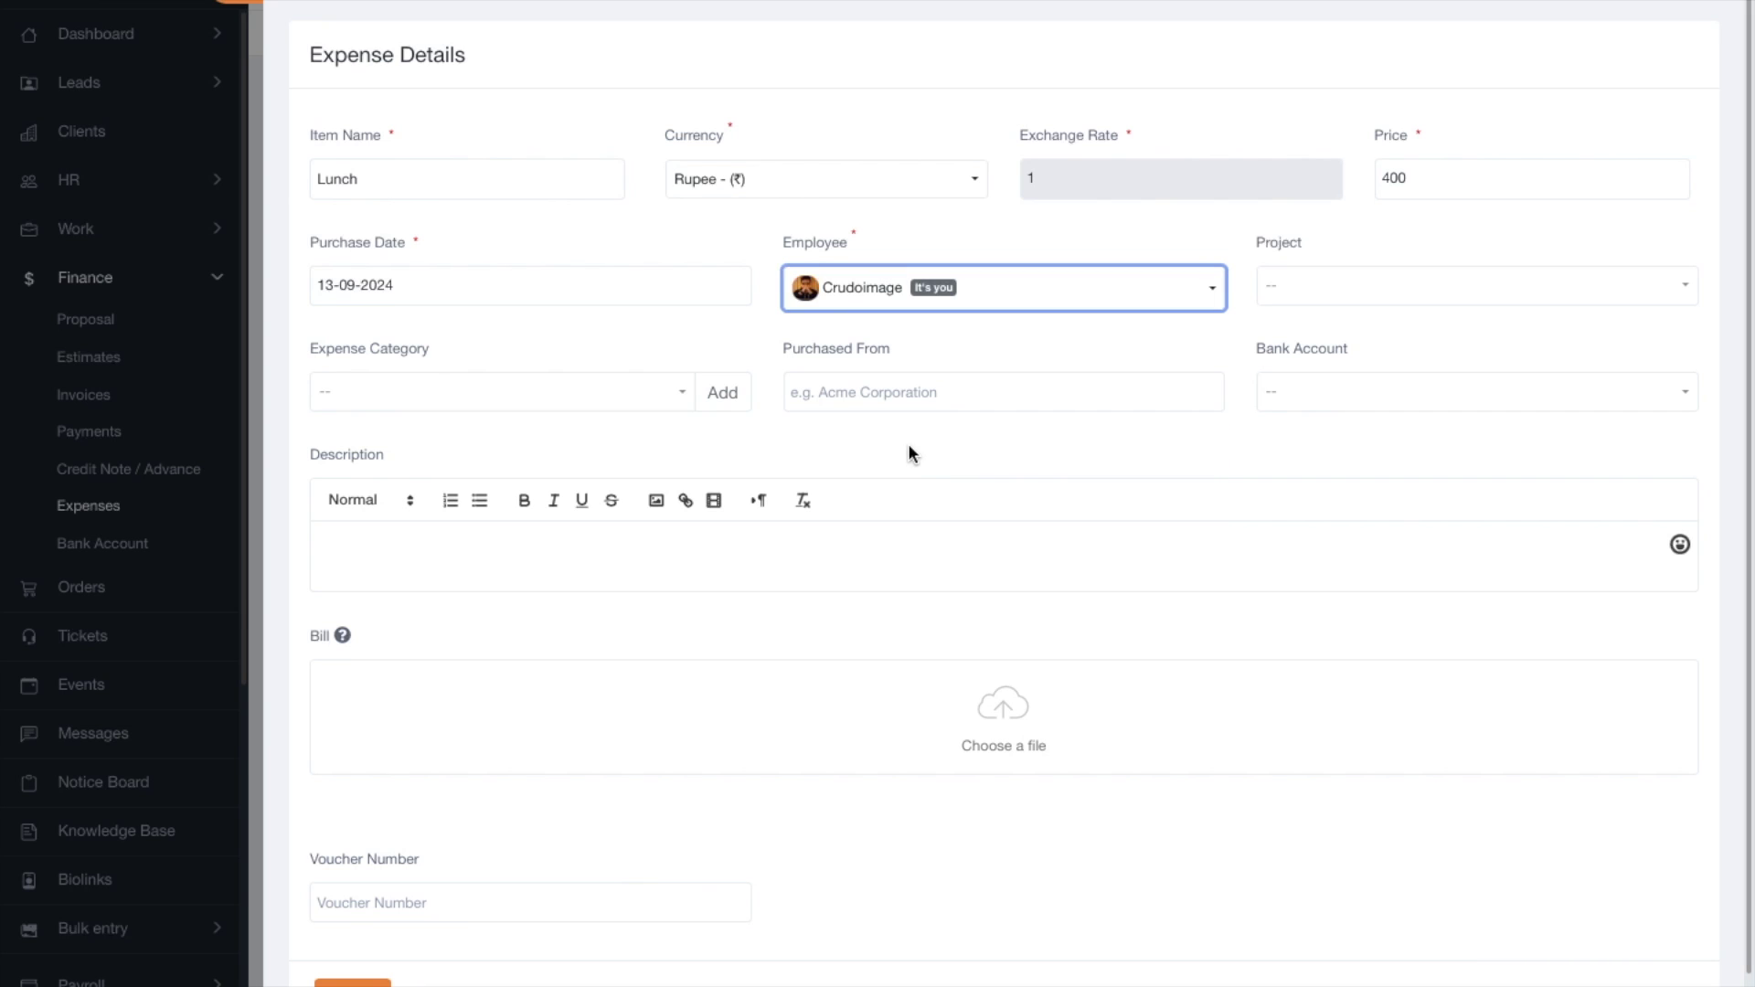
{"action": "left_click", "coordinate": [1281, 291]}
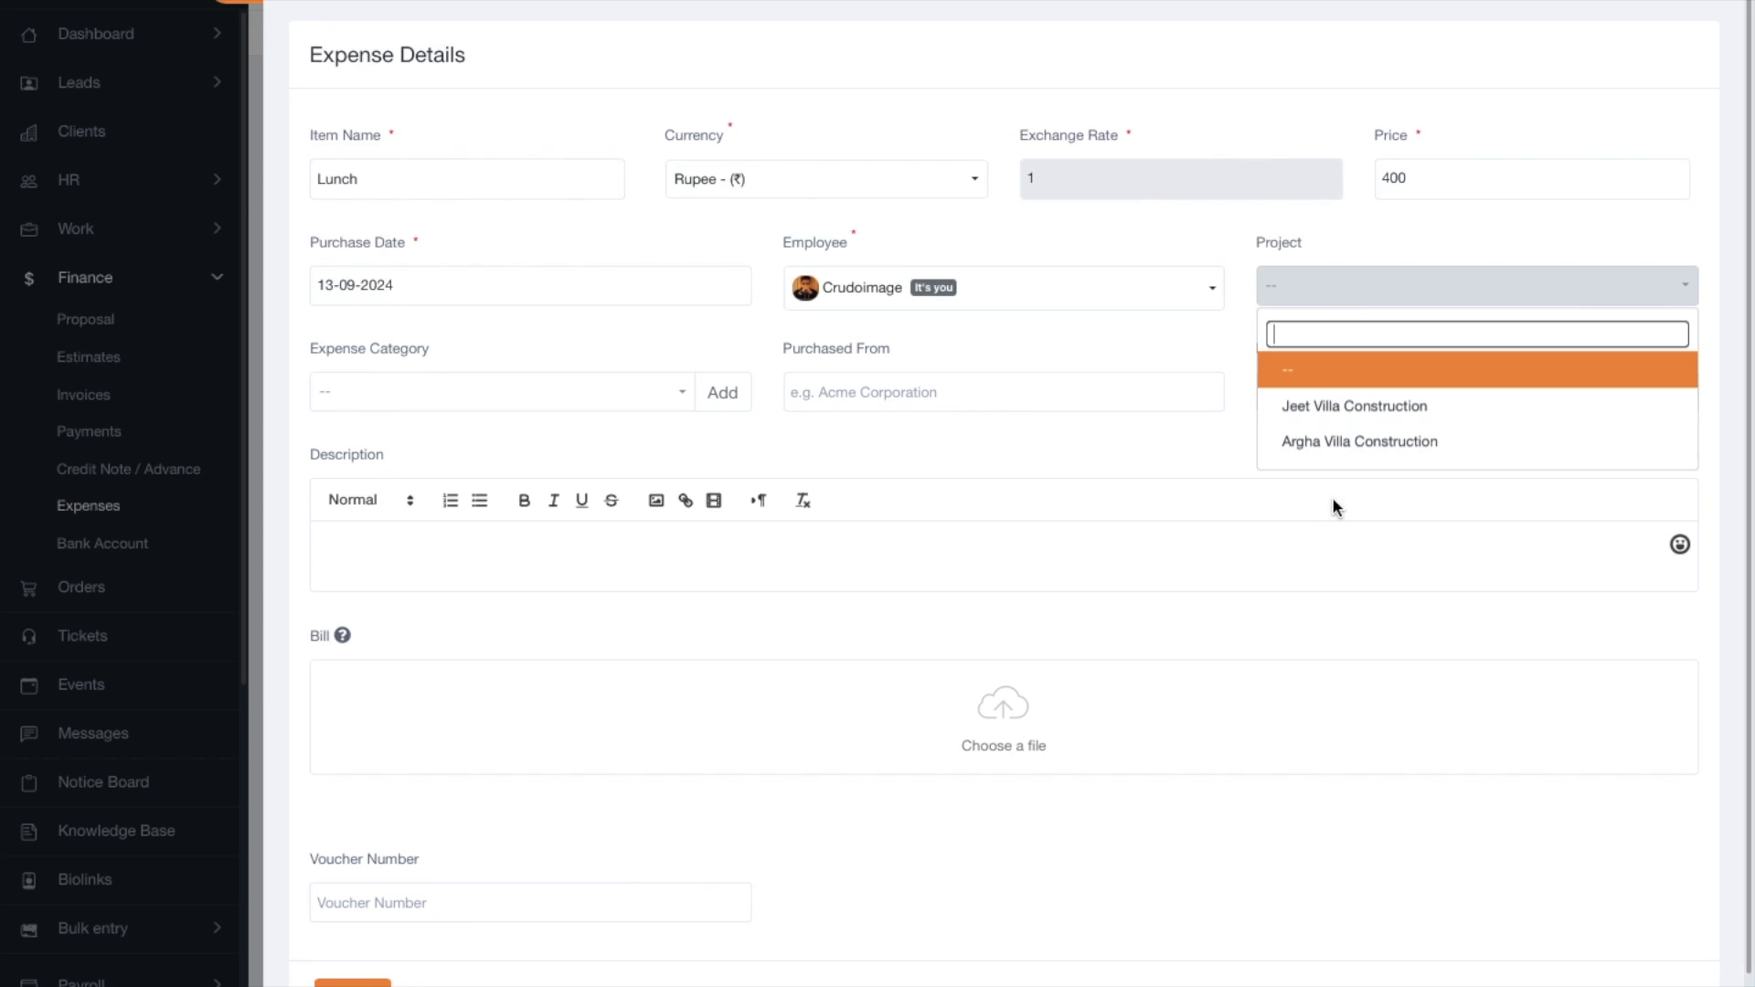
{"action": "left_click", "coordinate": [1328, 406]}
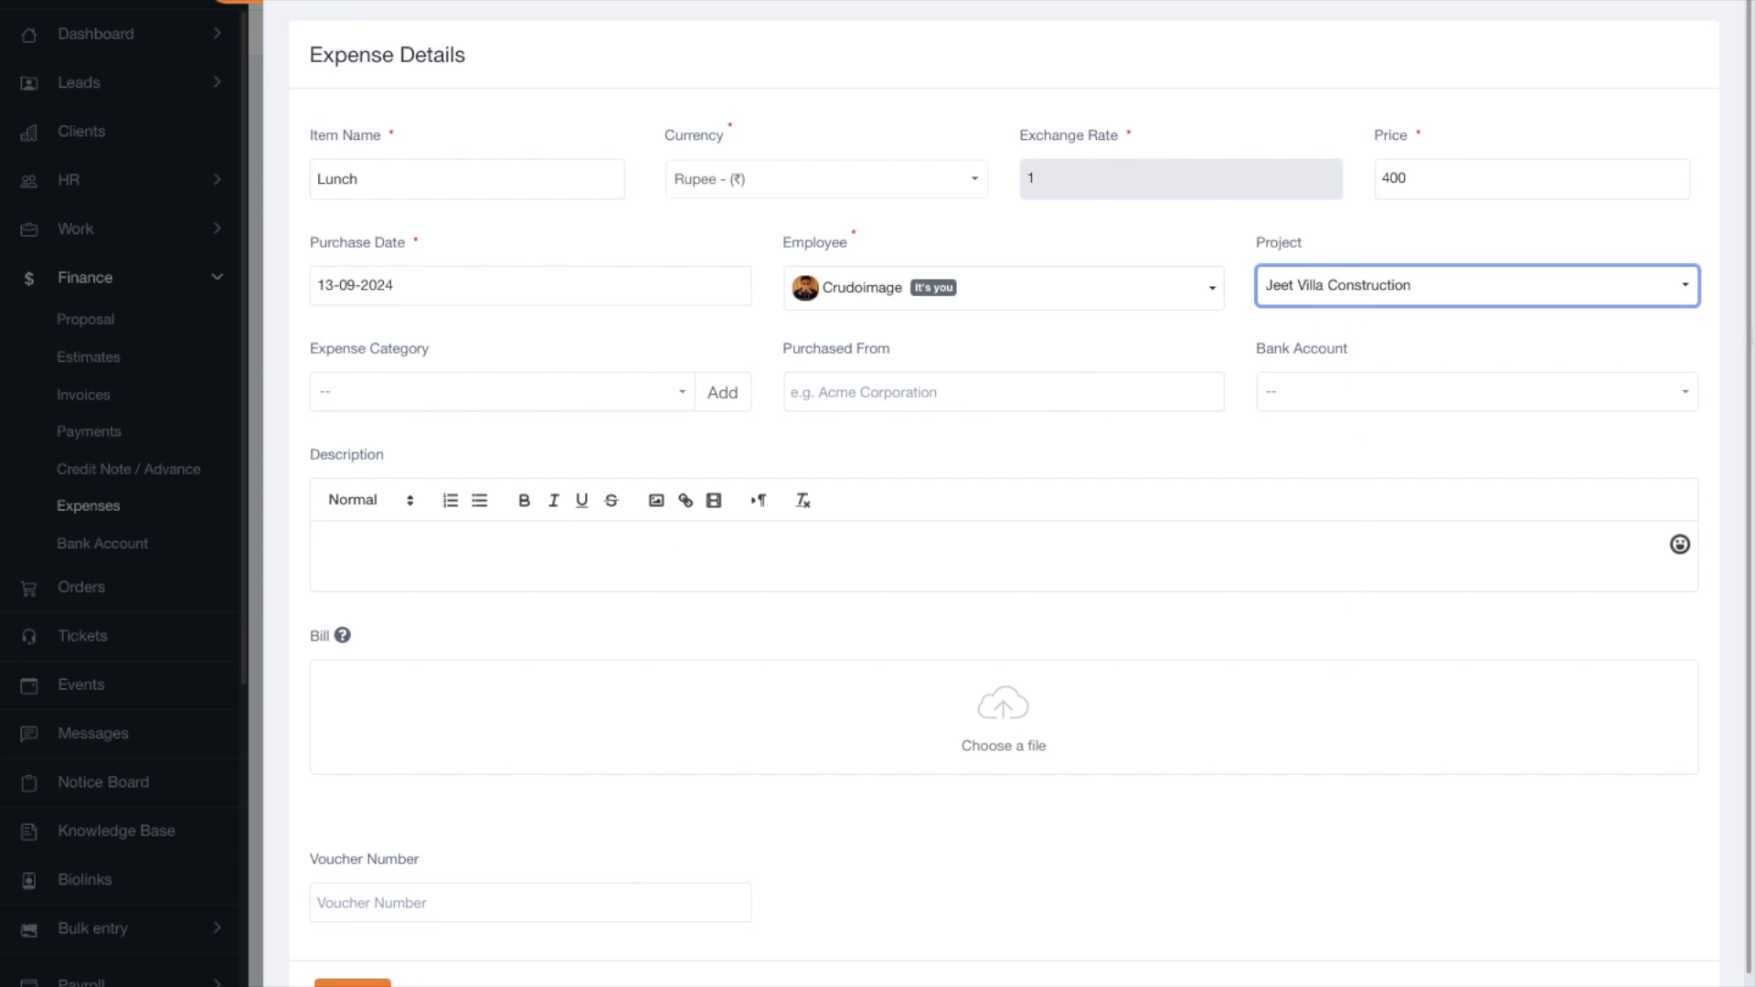
Browse the Expense Category list and leave it without picking a category.
{"action": "left_click", "coordinate": [502, 385]}
{"action": "left_click", "coordinate": [518, 382]}
{"action": "left_click", "coordinate": [499, 403]}
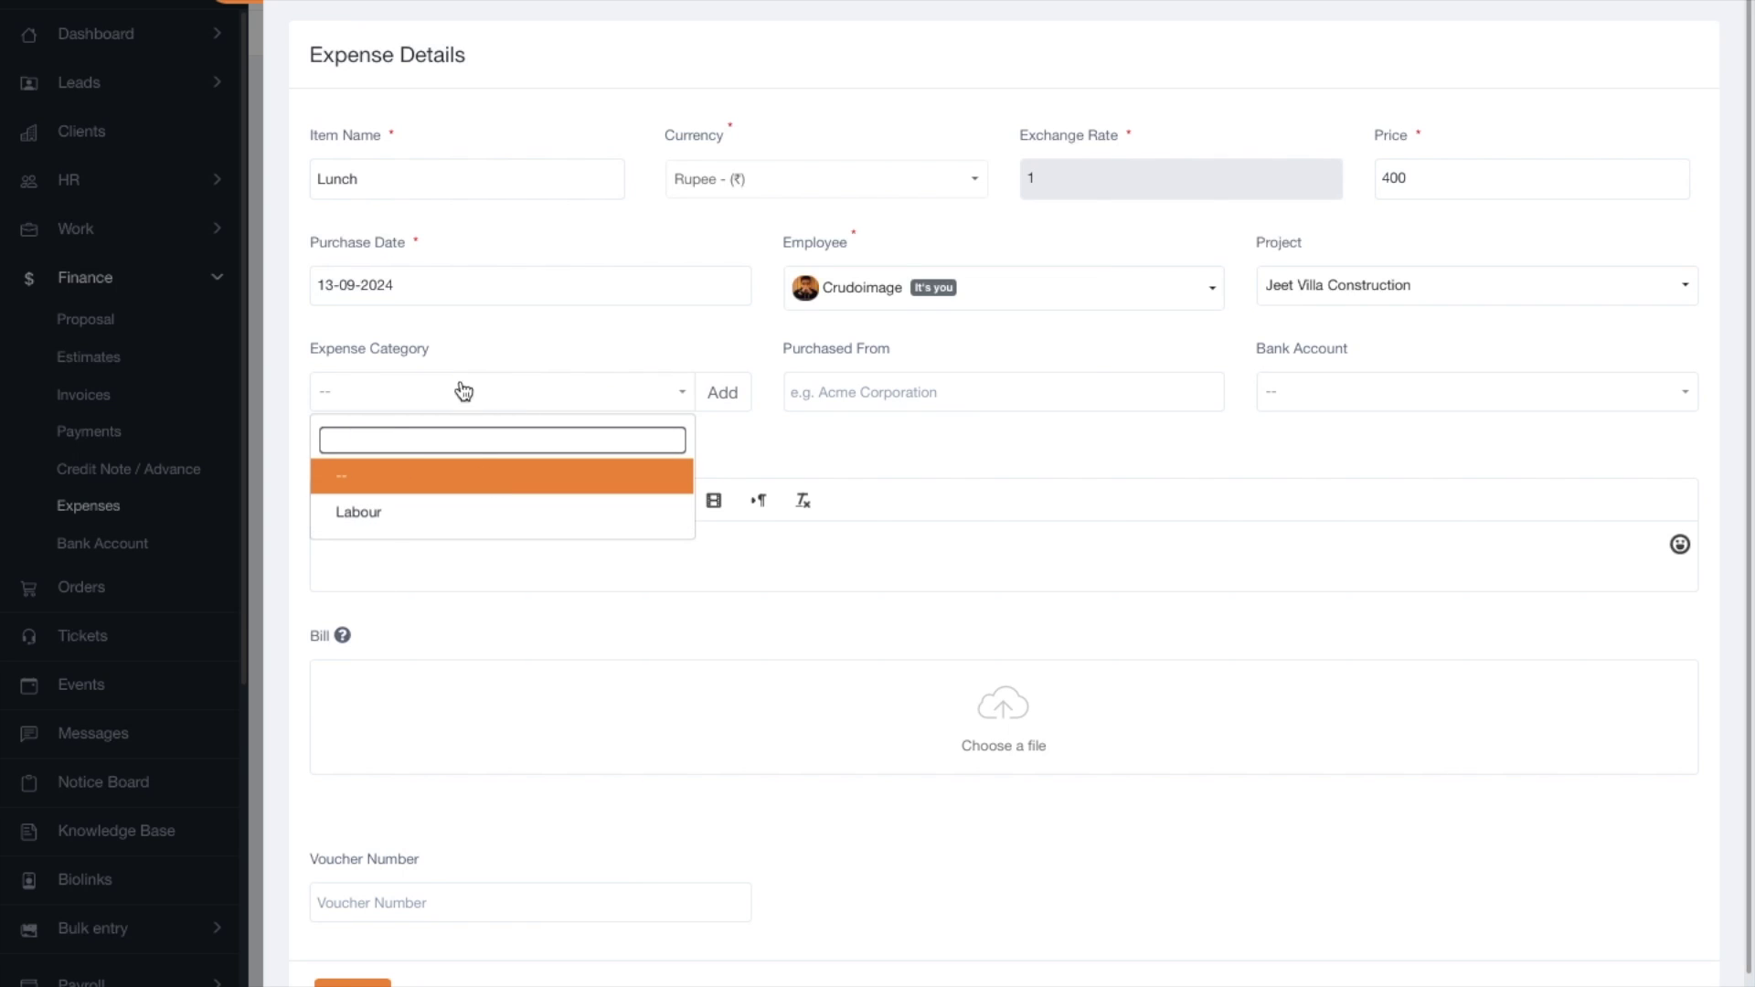
{"action": "left_click", "coordinate": [457, 336]}
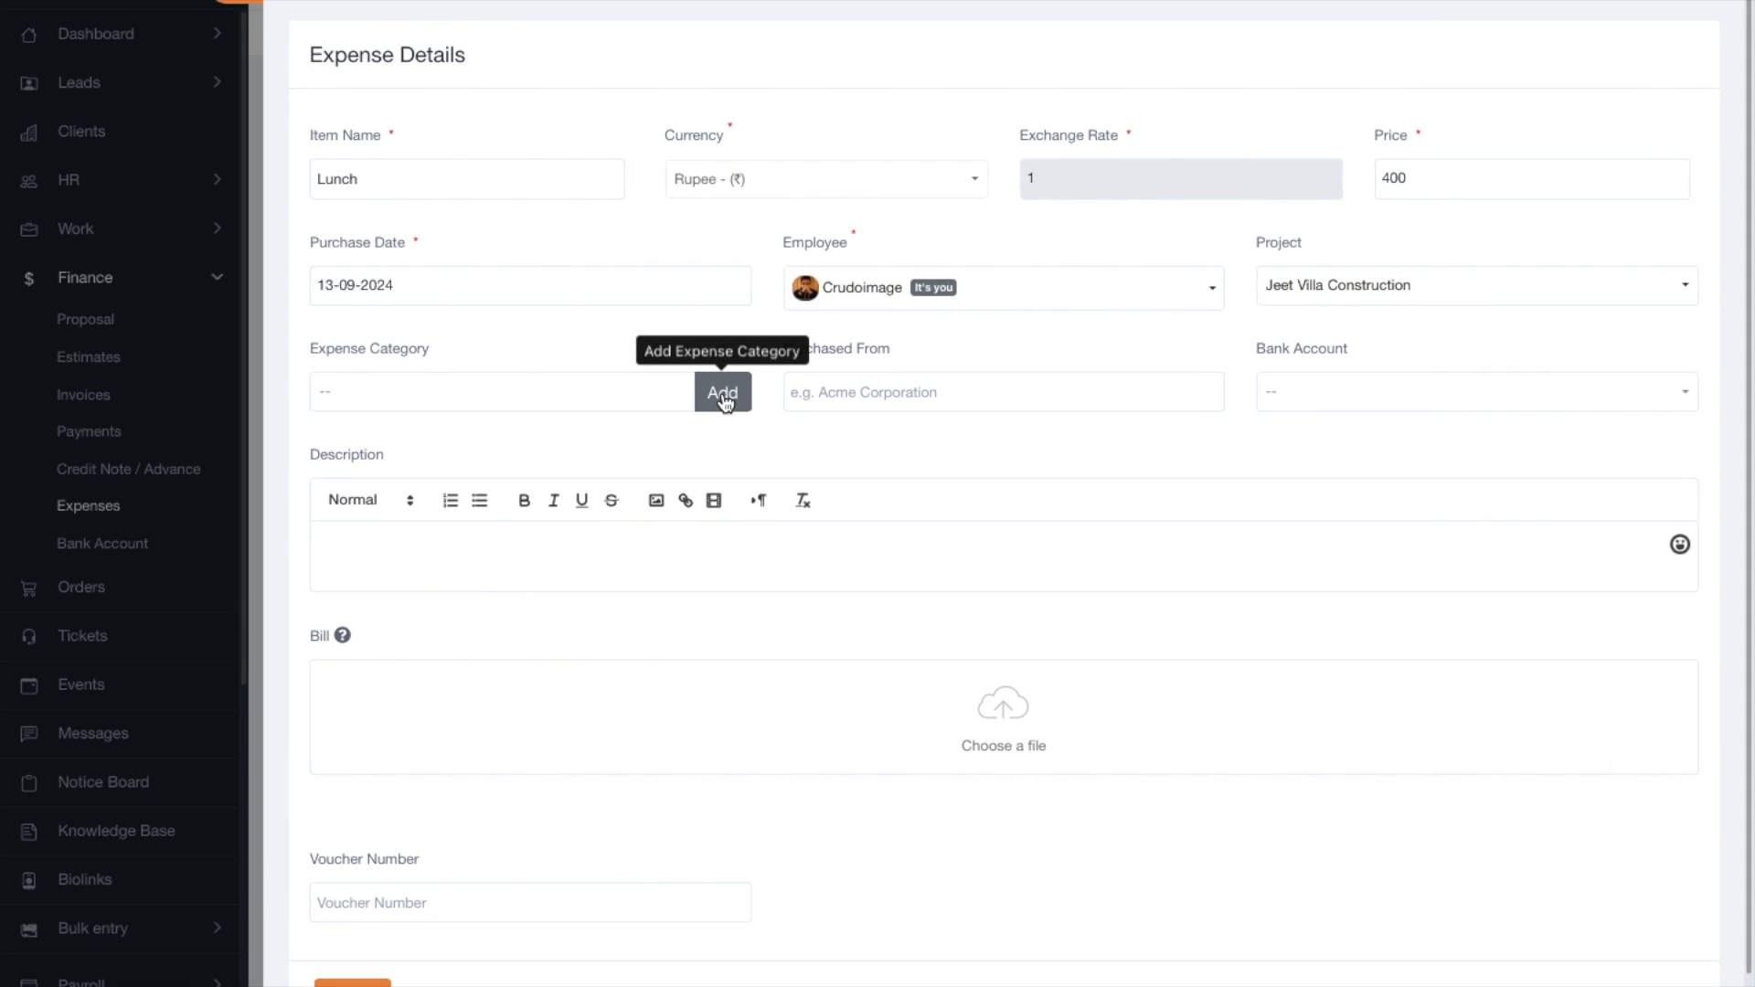
Create a new expense category named Food, leaving its roles unset.
{"action": "left_click", "coordinate": [723, 400]}
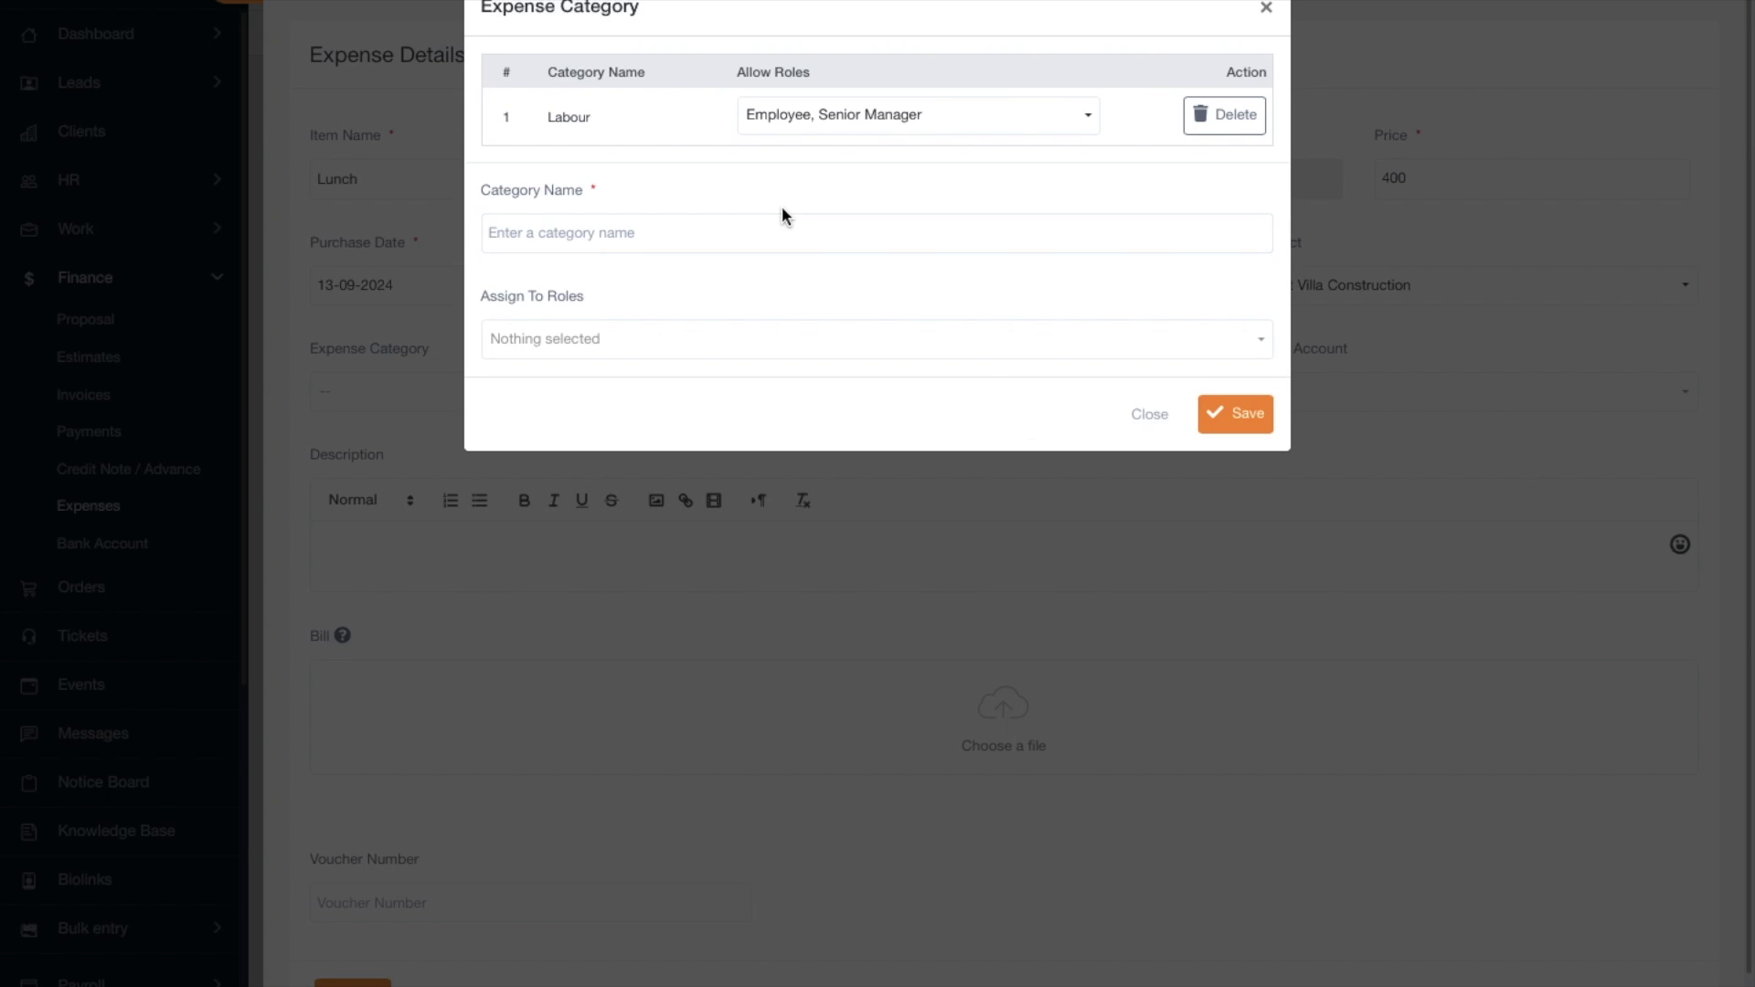
{"action": "left_click", "coordinate": [598, 239]}
{"action": "type", "text": "Food"}
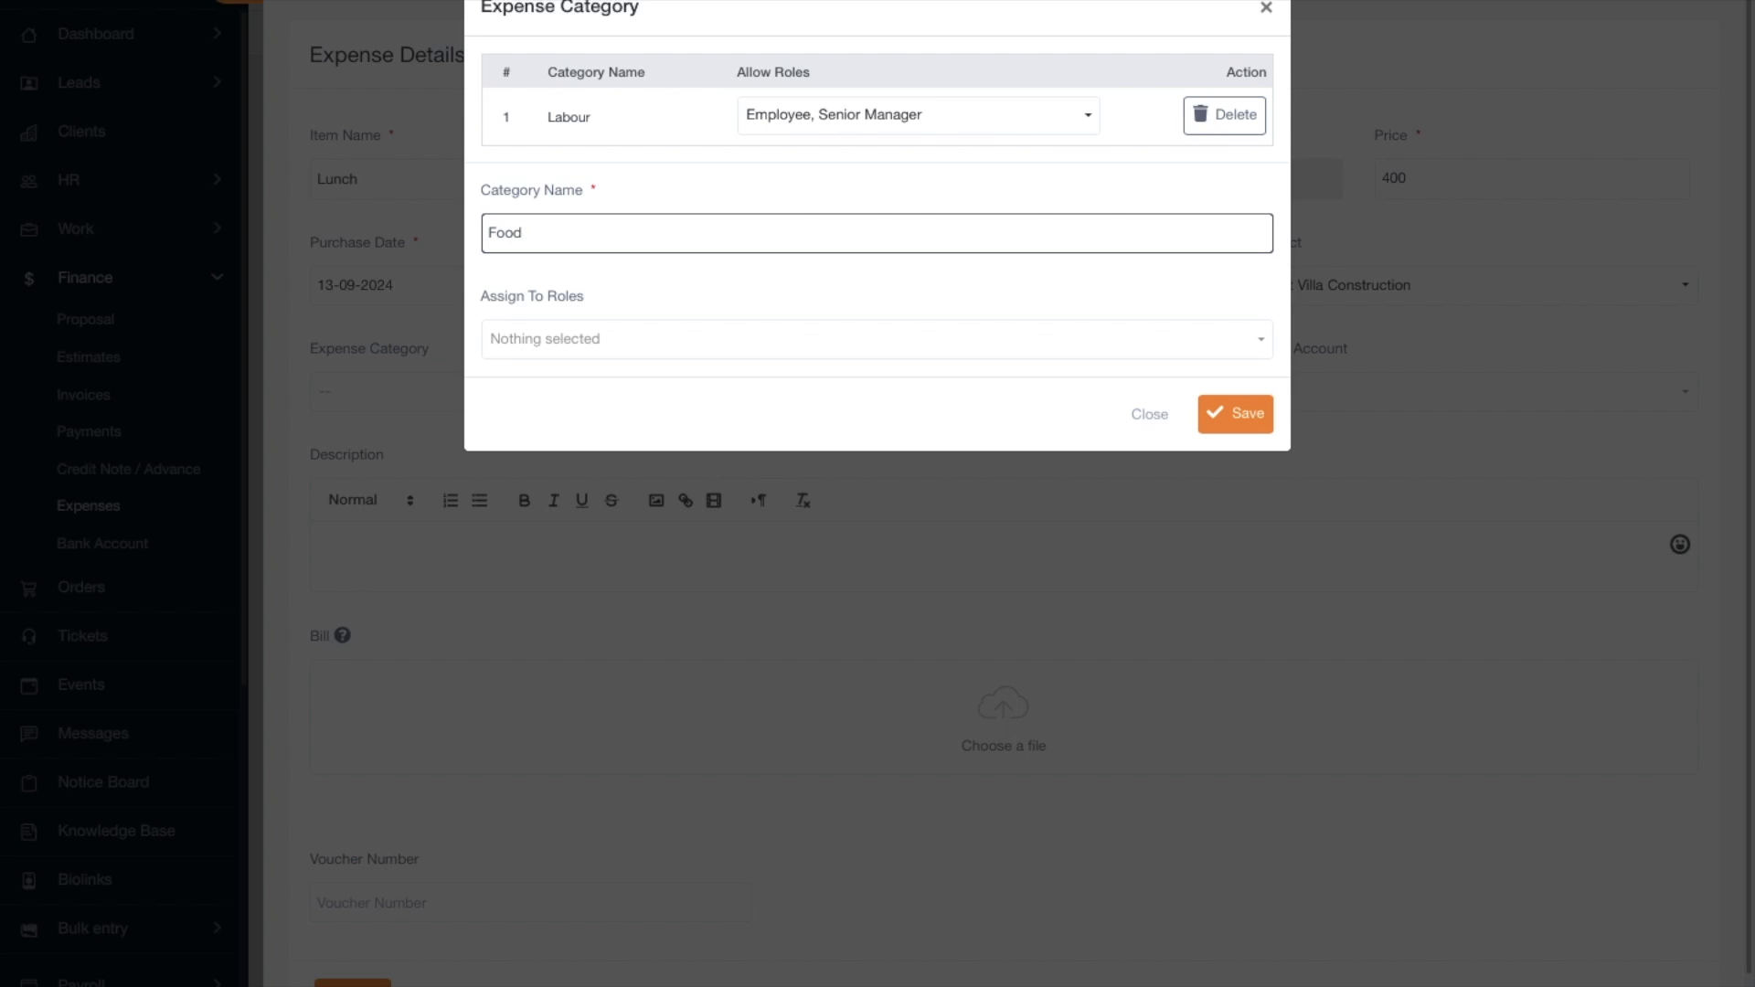
{"action": "left_click", "coordinate": [607, 338]}
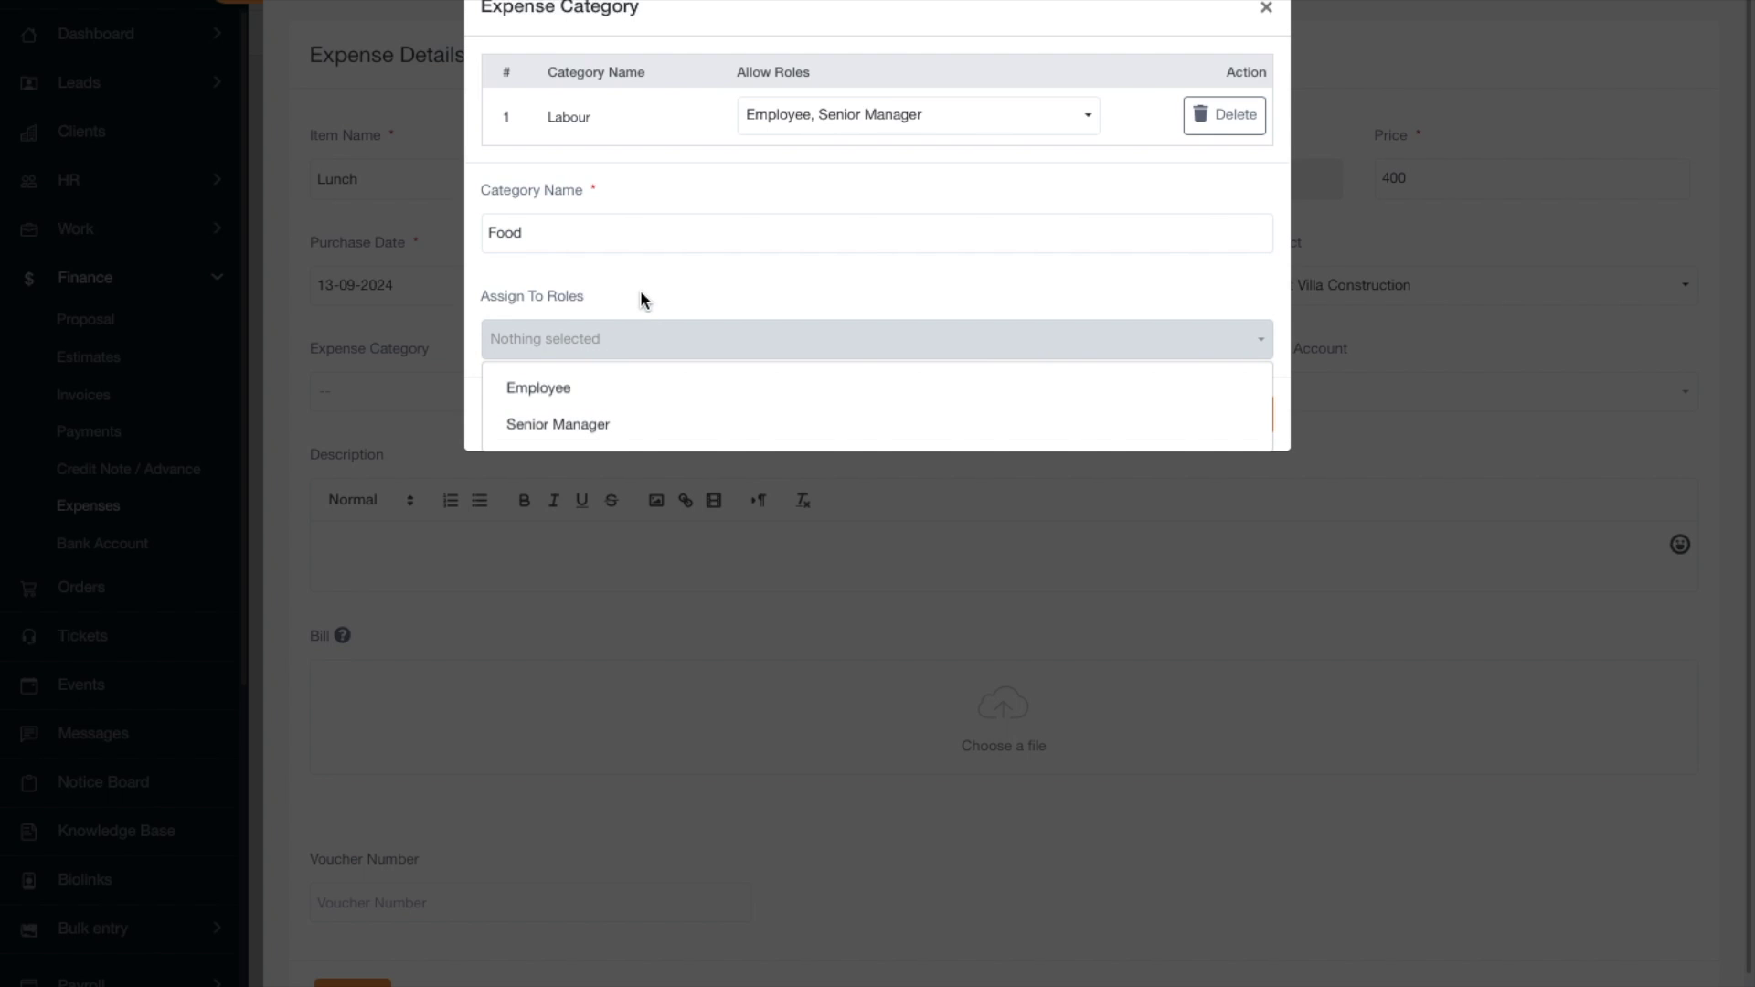
{"action": "left_click", "coordinate": [601, 311]}
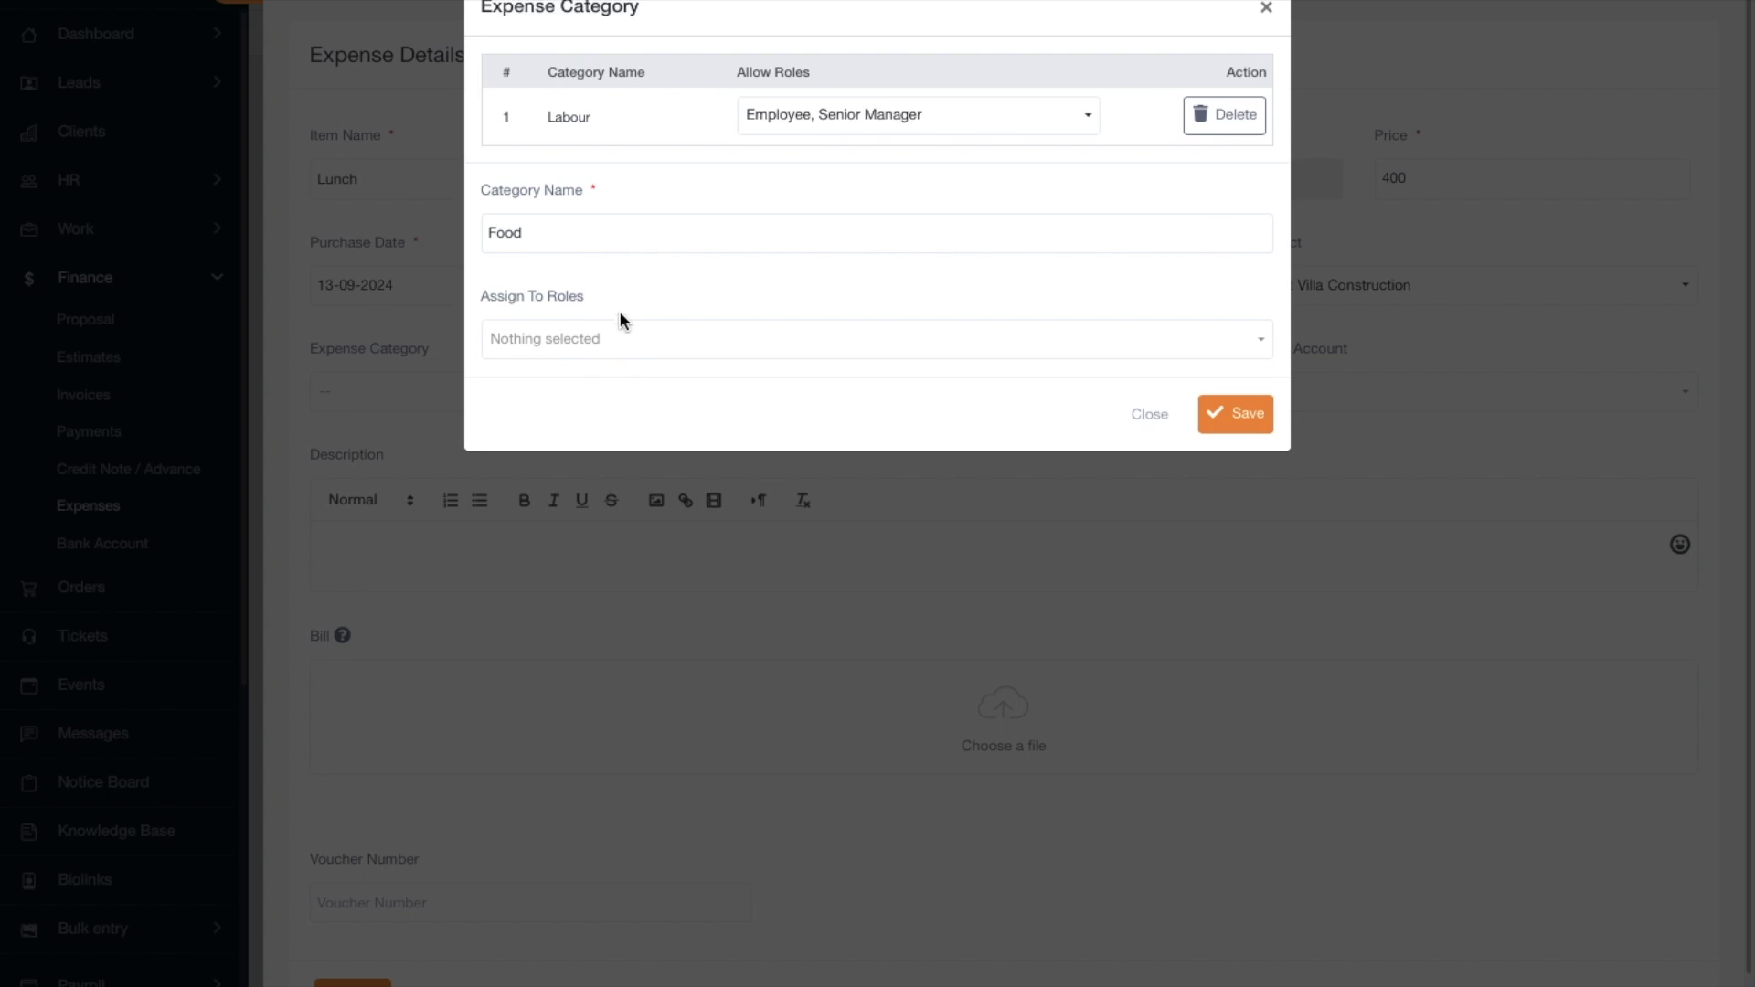
{"action": "left_click", "coordinate": [1249, 416]}
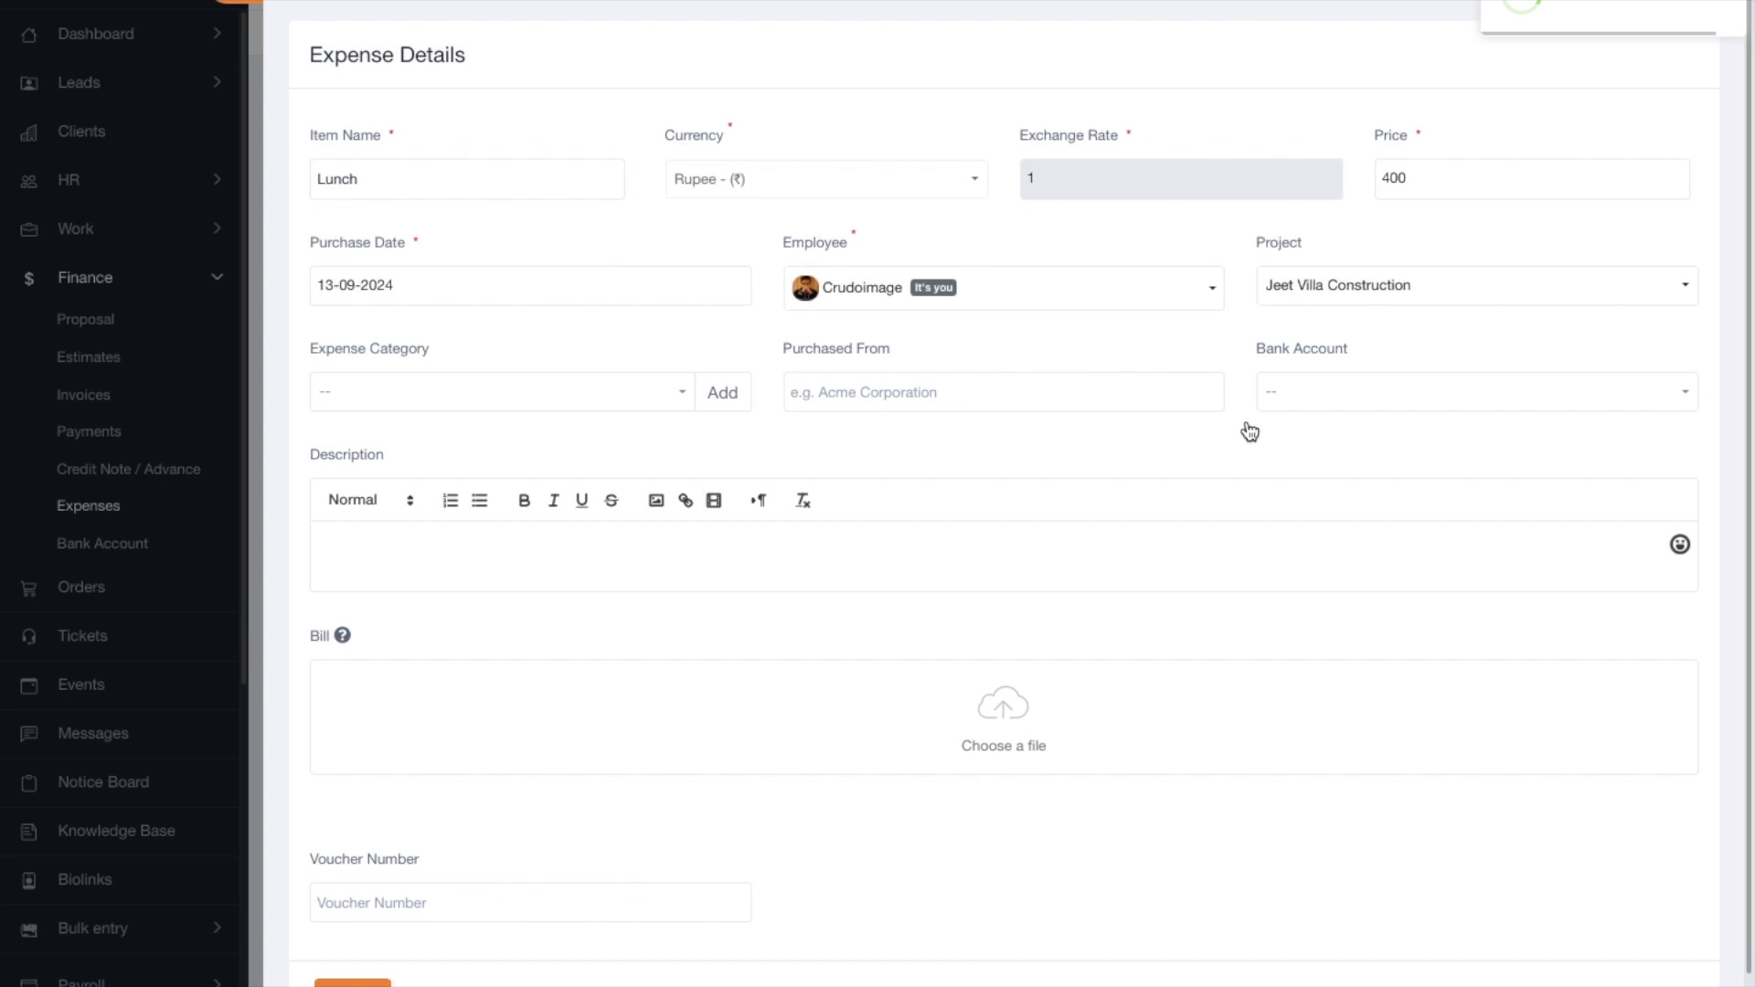
{"action": "left_click", "coordinate": [494, 395]}
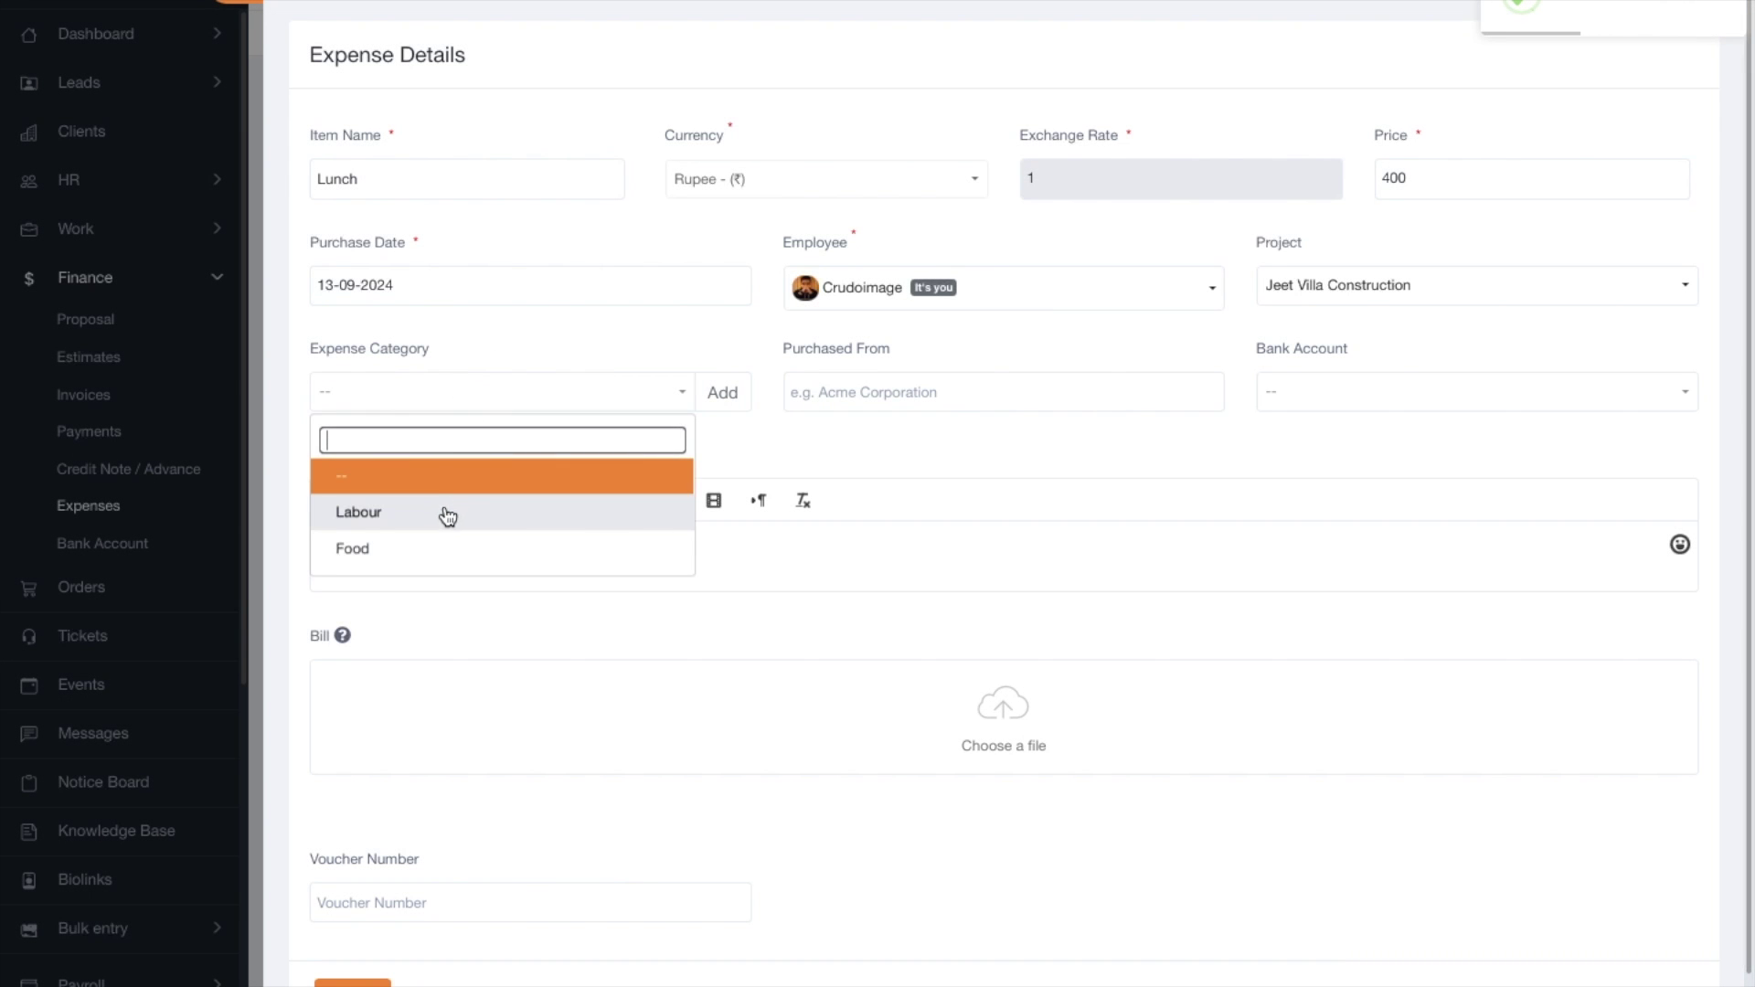
Choose Food category, Local Vendor as seller, the cash account, and description 'Lunch today at South city mall'.
{"action": "left_click", "coordinate": [429, 548]}
{"action": "left_click", "coordinate": [835, 390]}
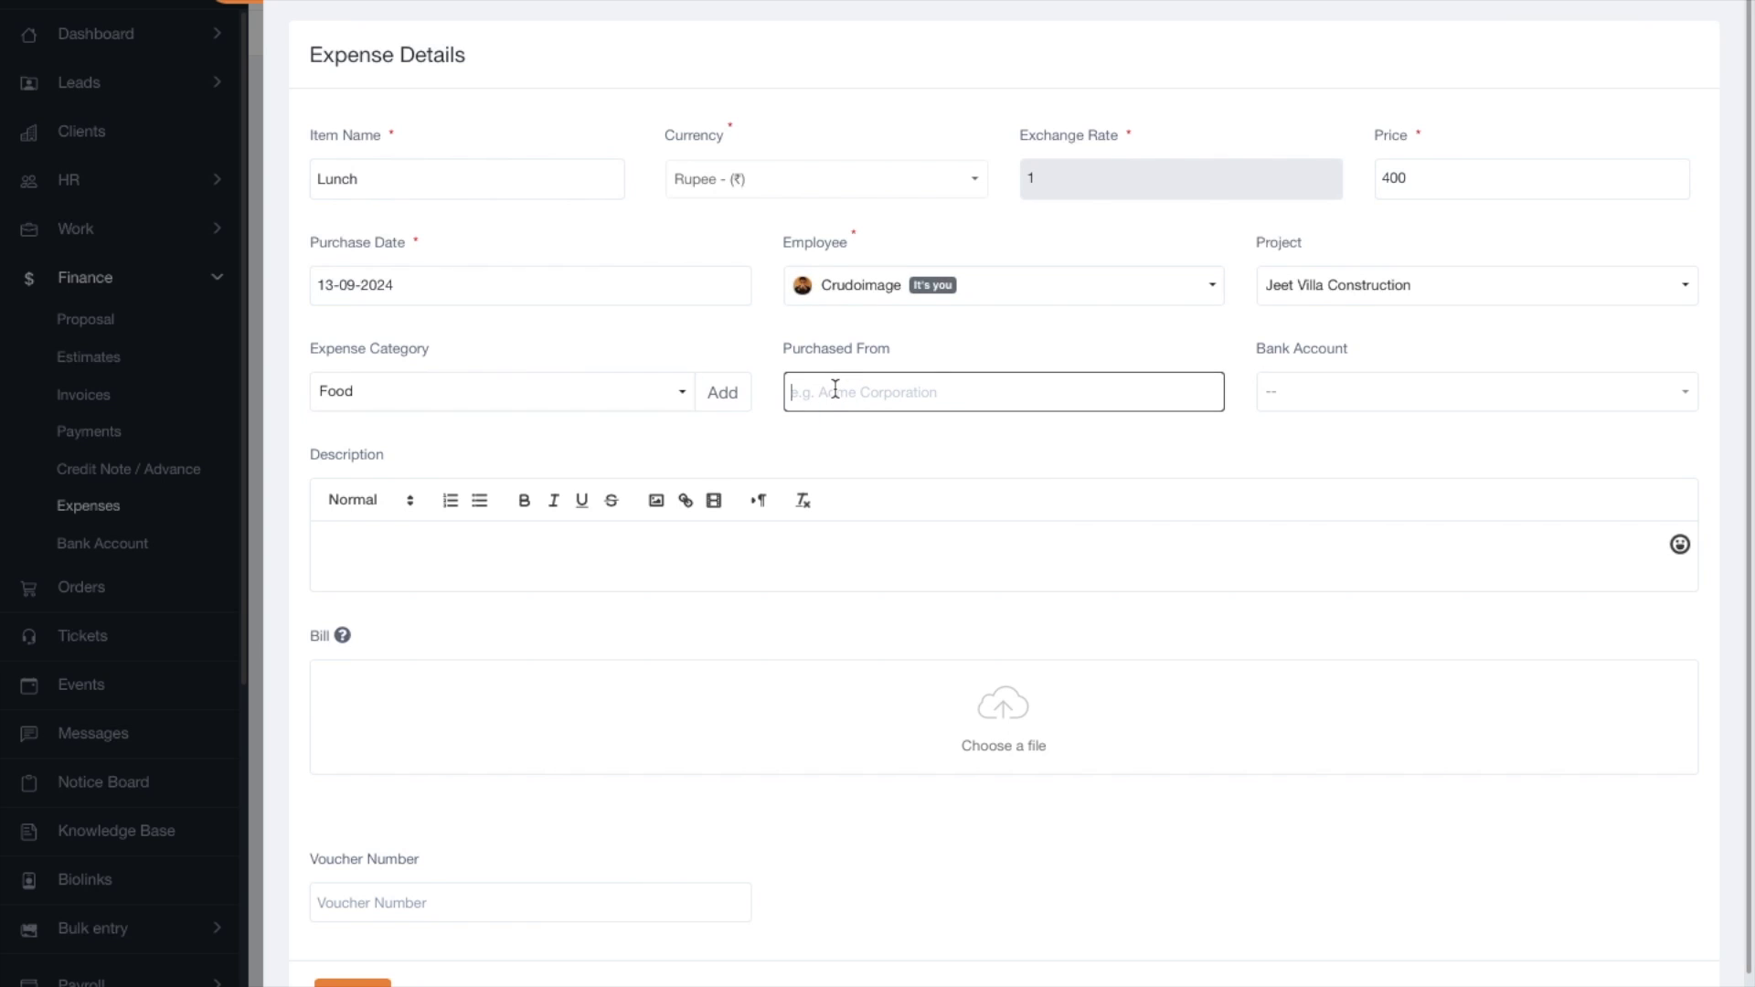
{"action": "type", "text": "Local Vendor"}
{"action": "left_click", "coordinate": [1310, 406]}
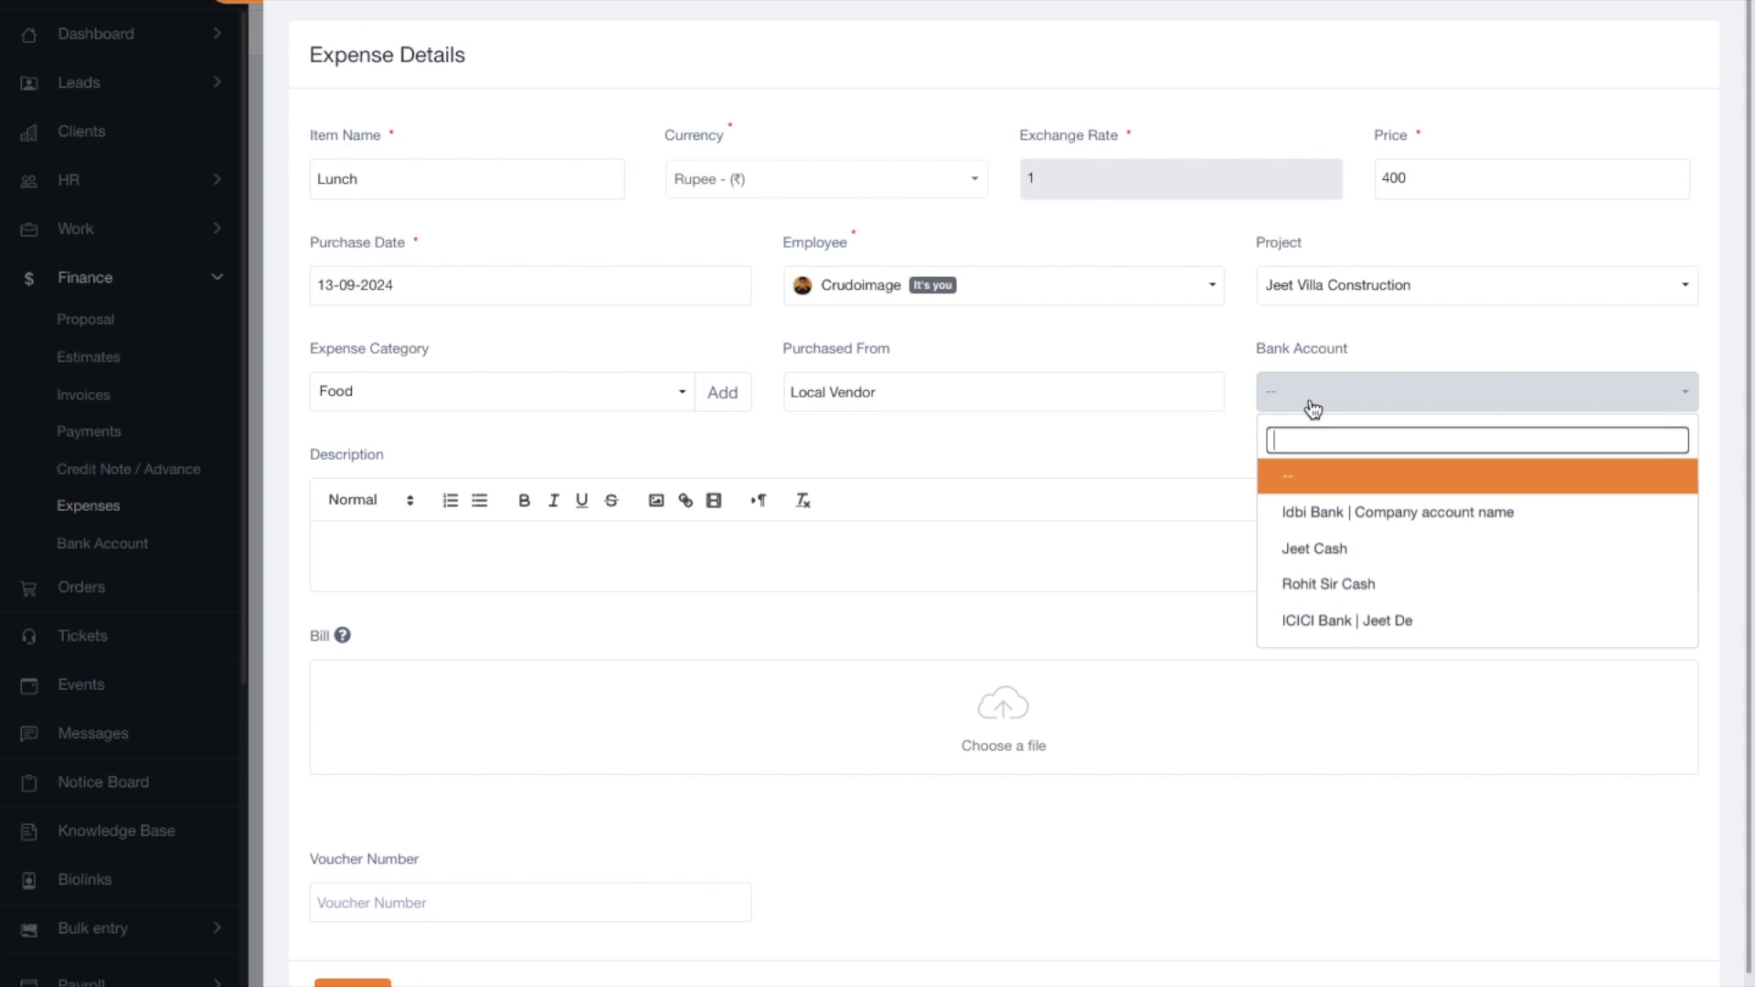
{"action": "left_click", "coordinate": [1347, 551]}
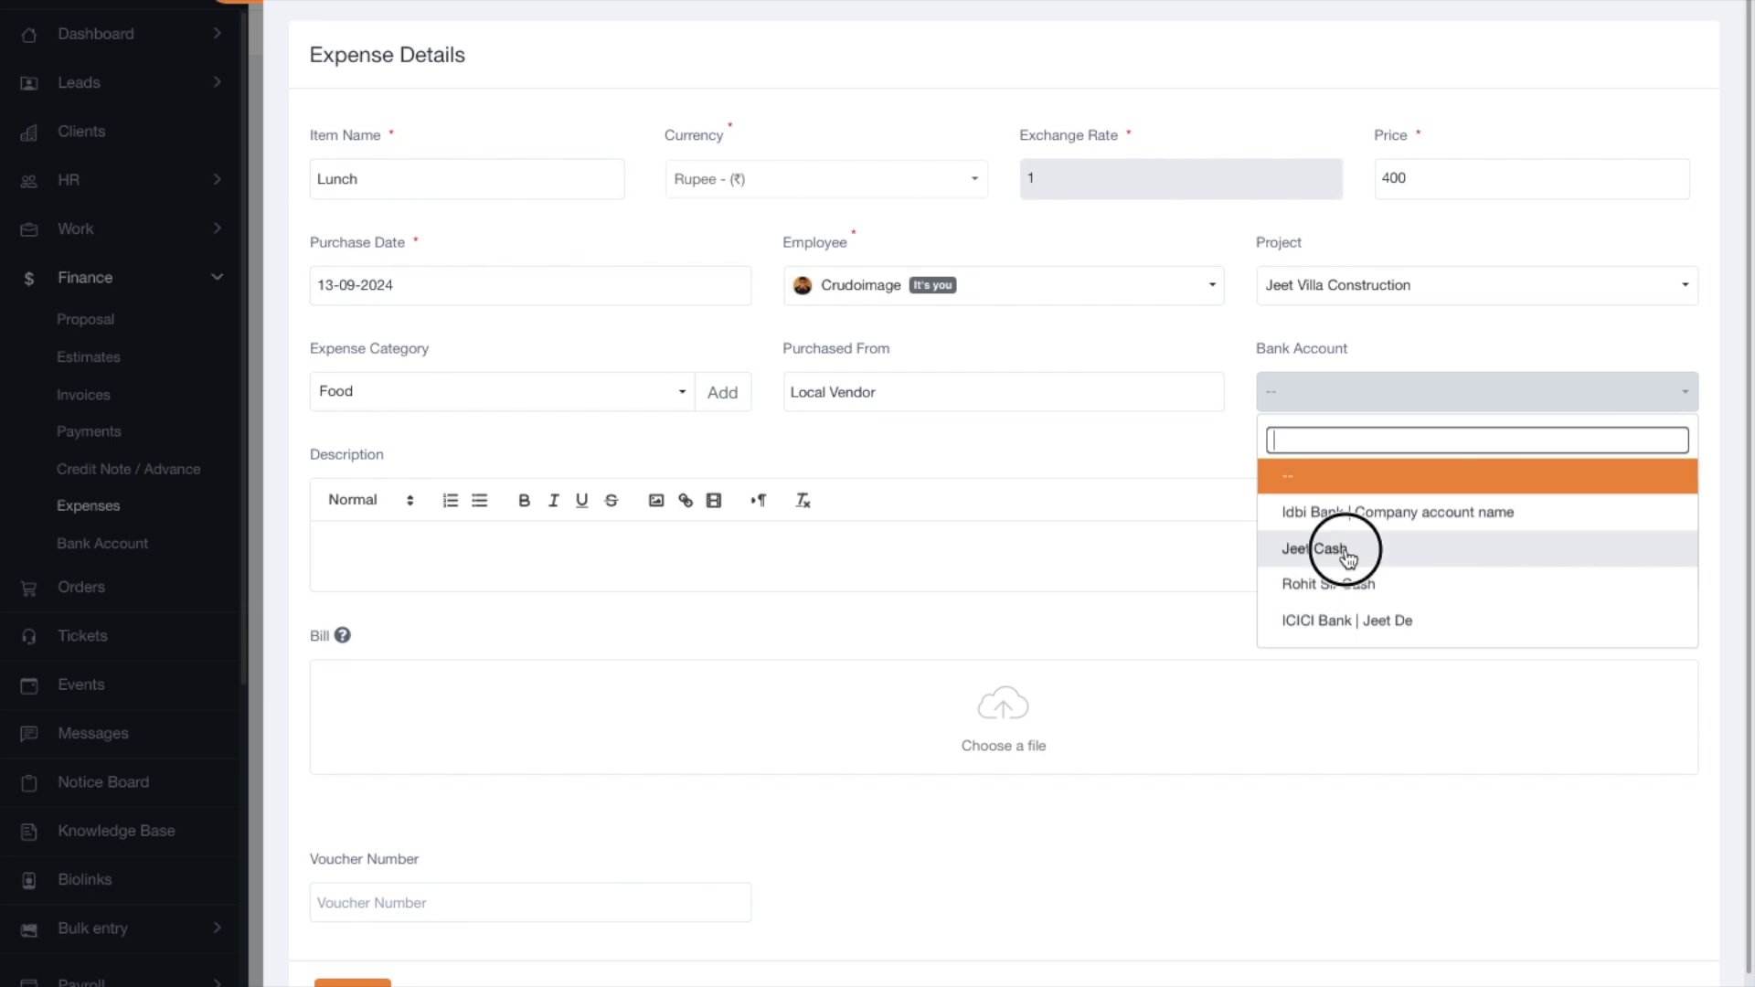
{"action": "left_click", "coordinate": [447, 571]}
{"action": "type", "text": "Lunch today at South city mall"}
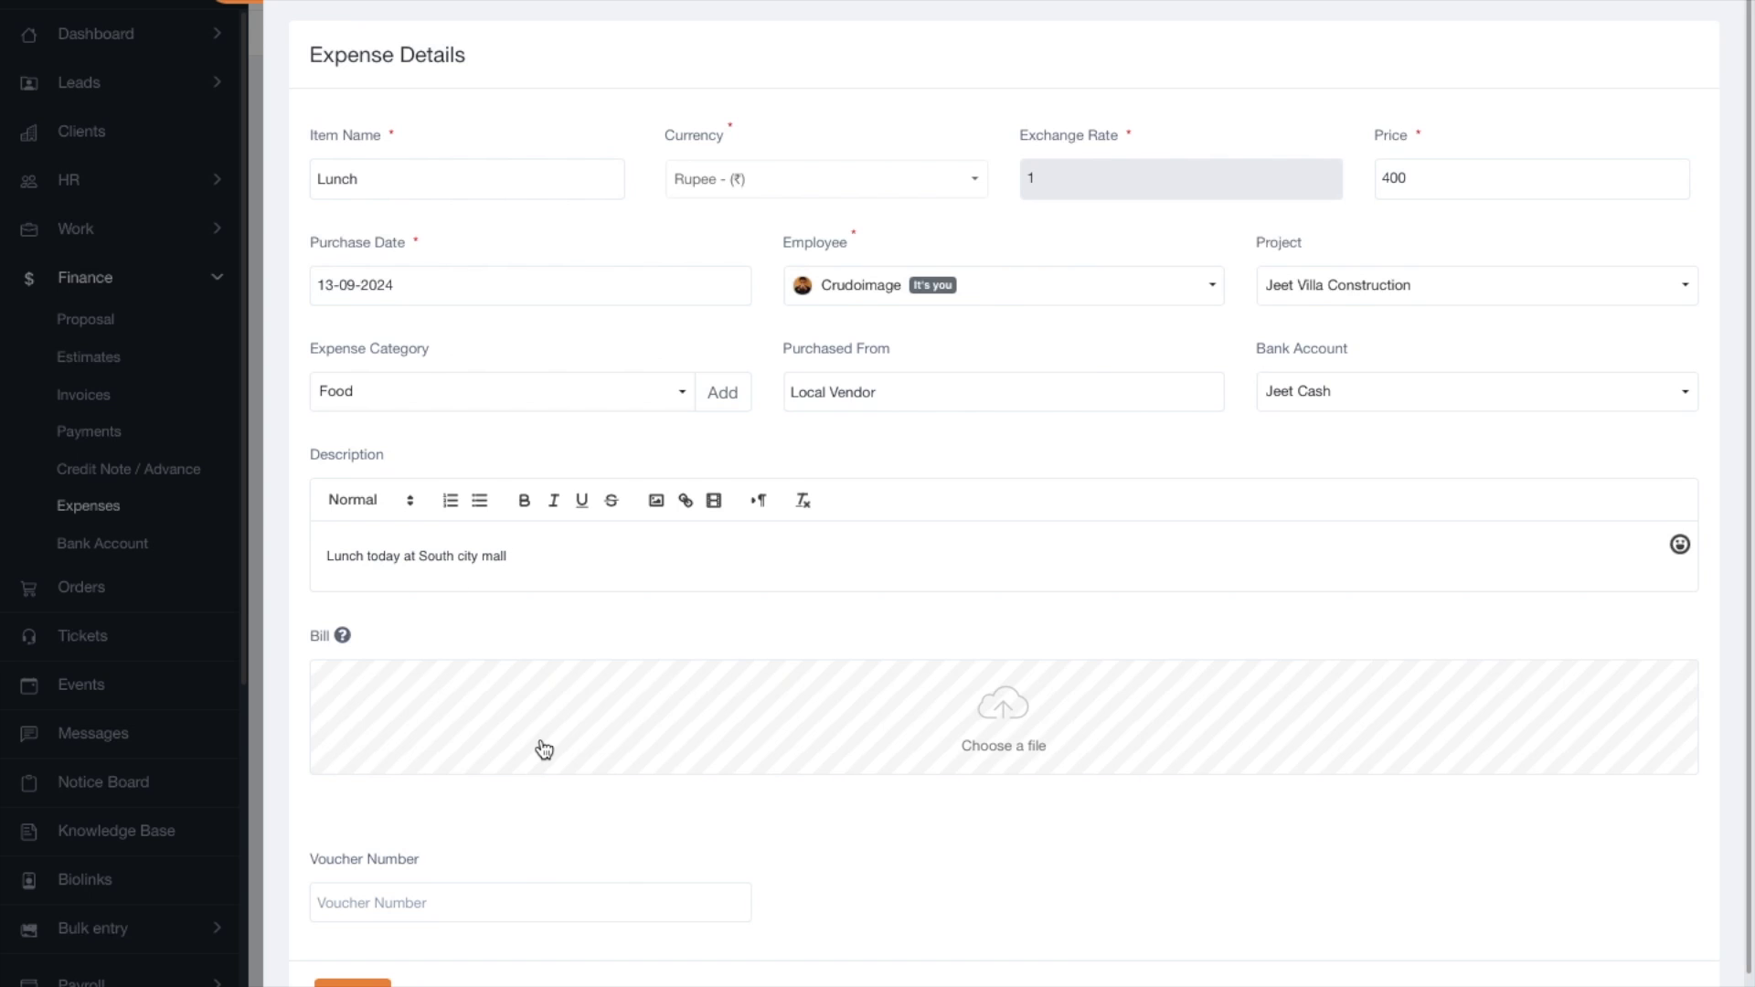
Attach How to Login.jpg as the expense bill.
{"action": "left_click", "coordinate": [728, 660]}
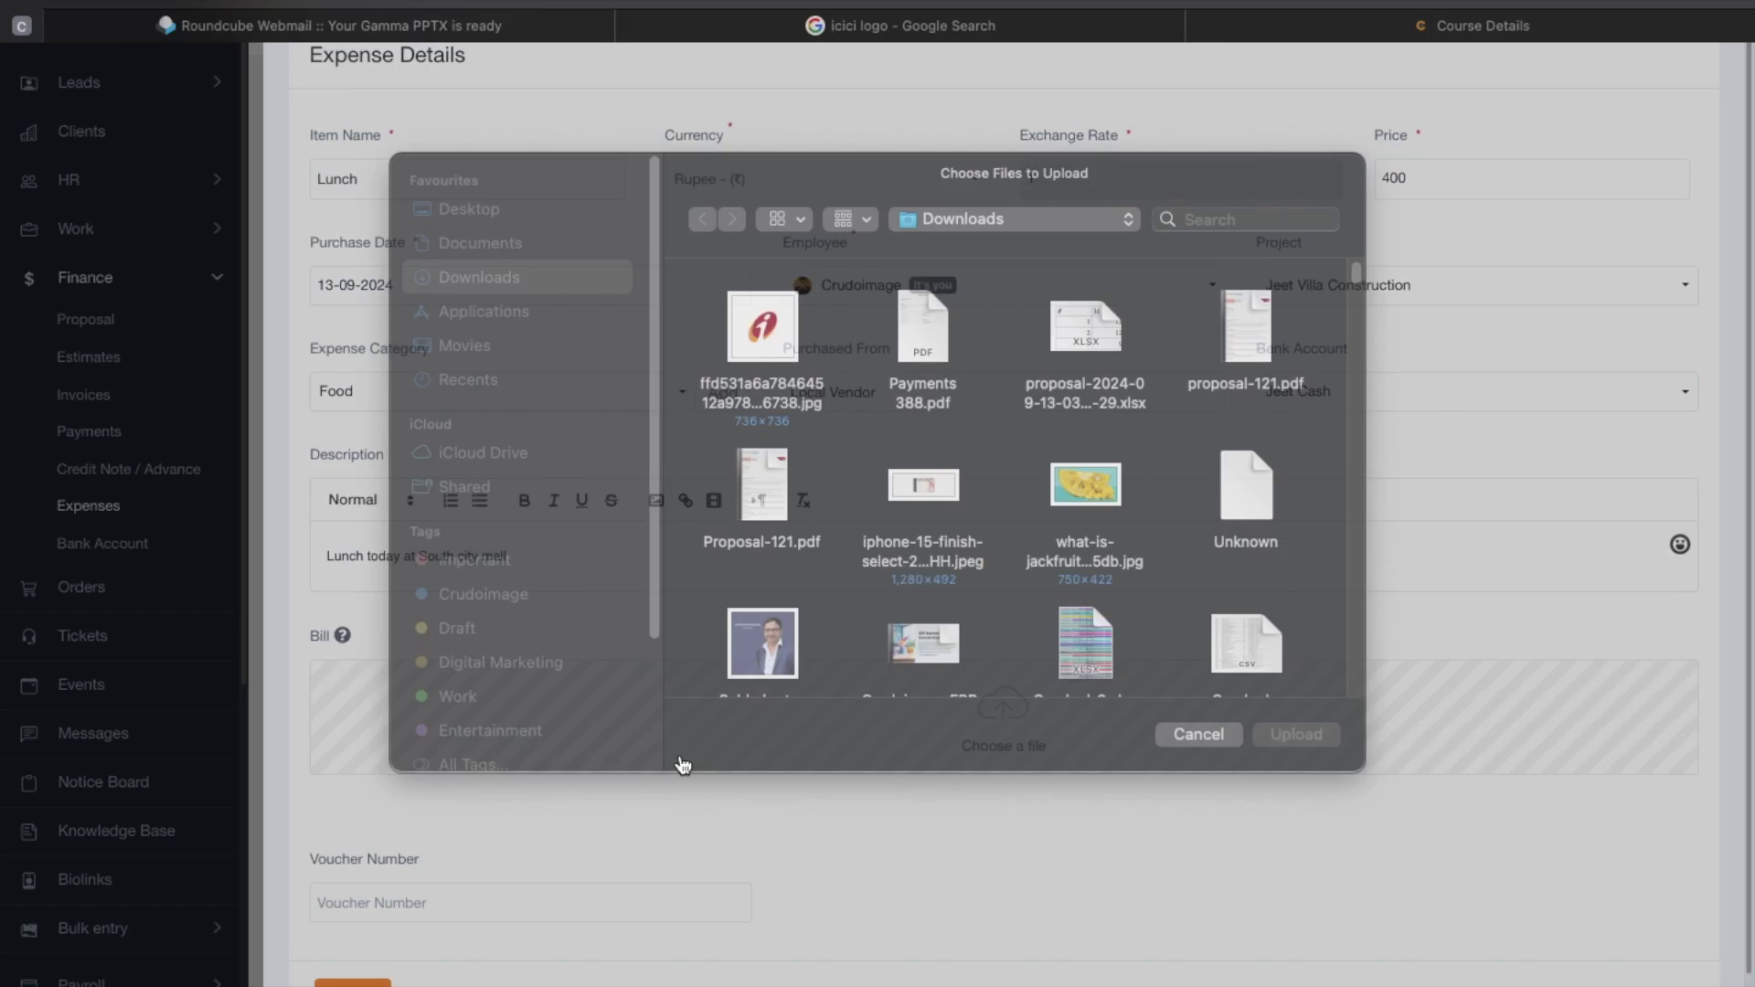
{"action": "left_click", "coordinate": [923, 361]}
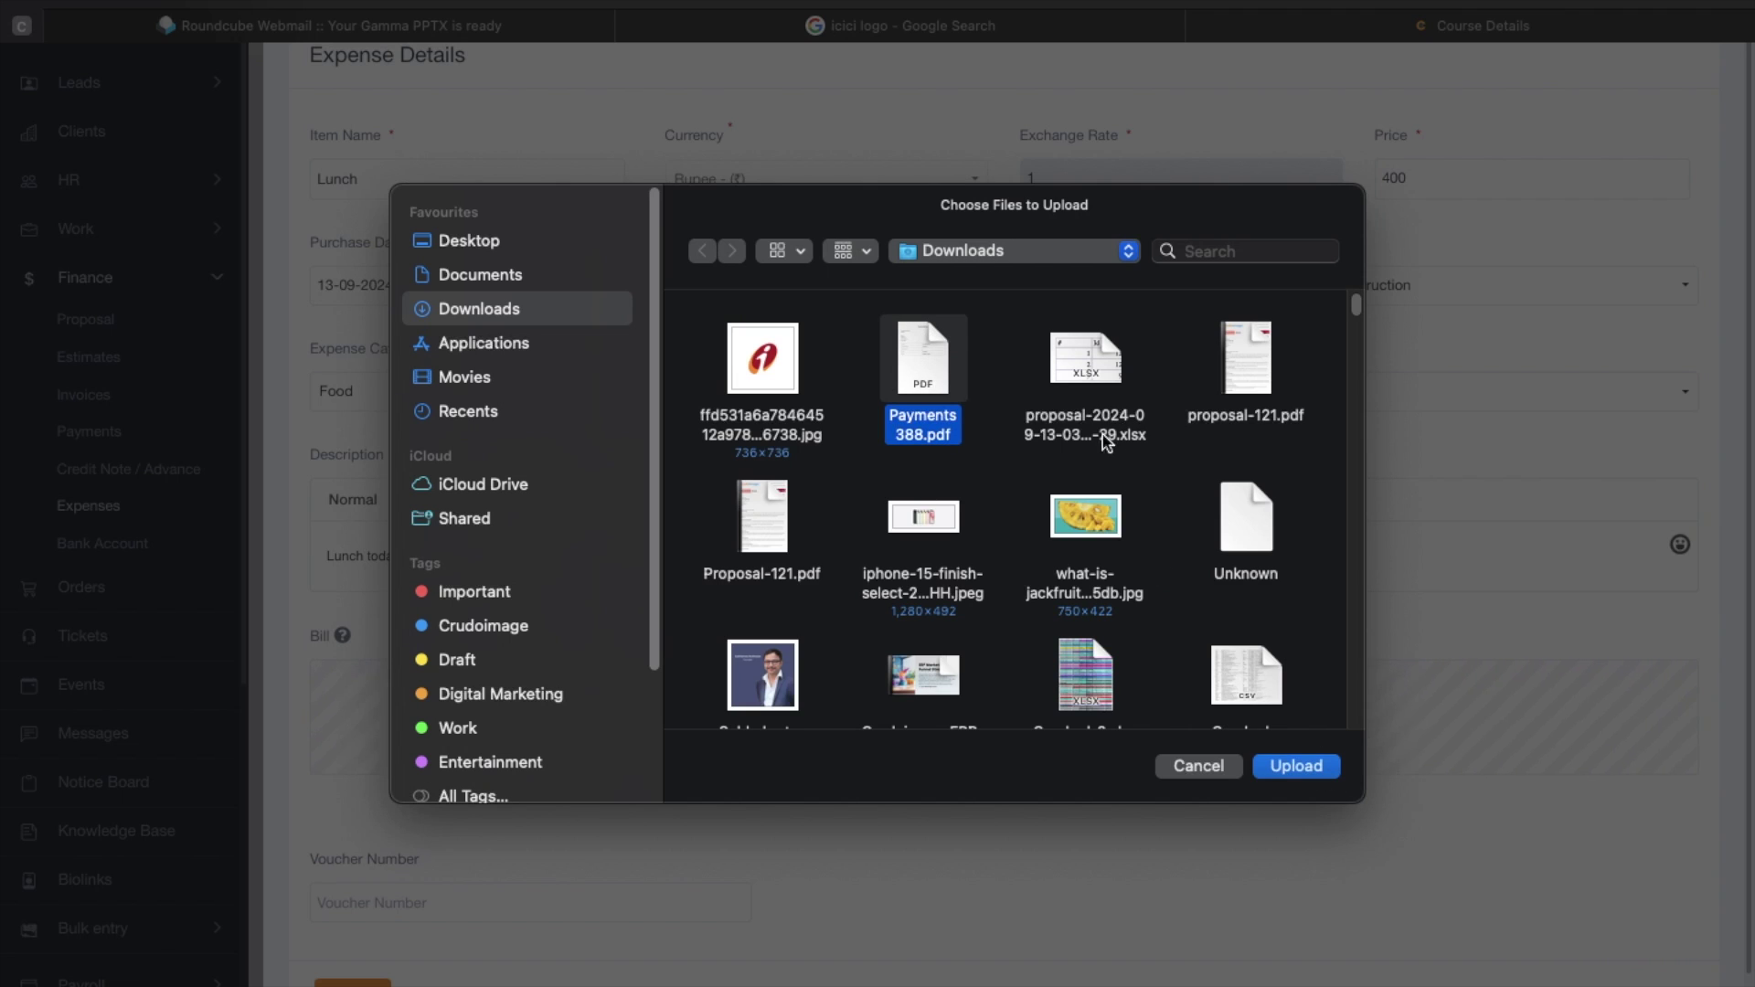
{"action": "scroll", "coordinate": [1054, 645], "scroll_direction": "down", "scroll_amount": 1}
{"action": "scroll", "coordinate": [1054, 645], "scroll_direction": "down", "scroll_amount": 3}
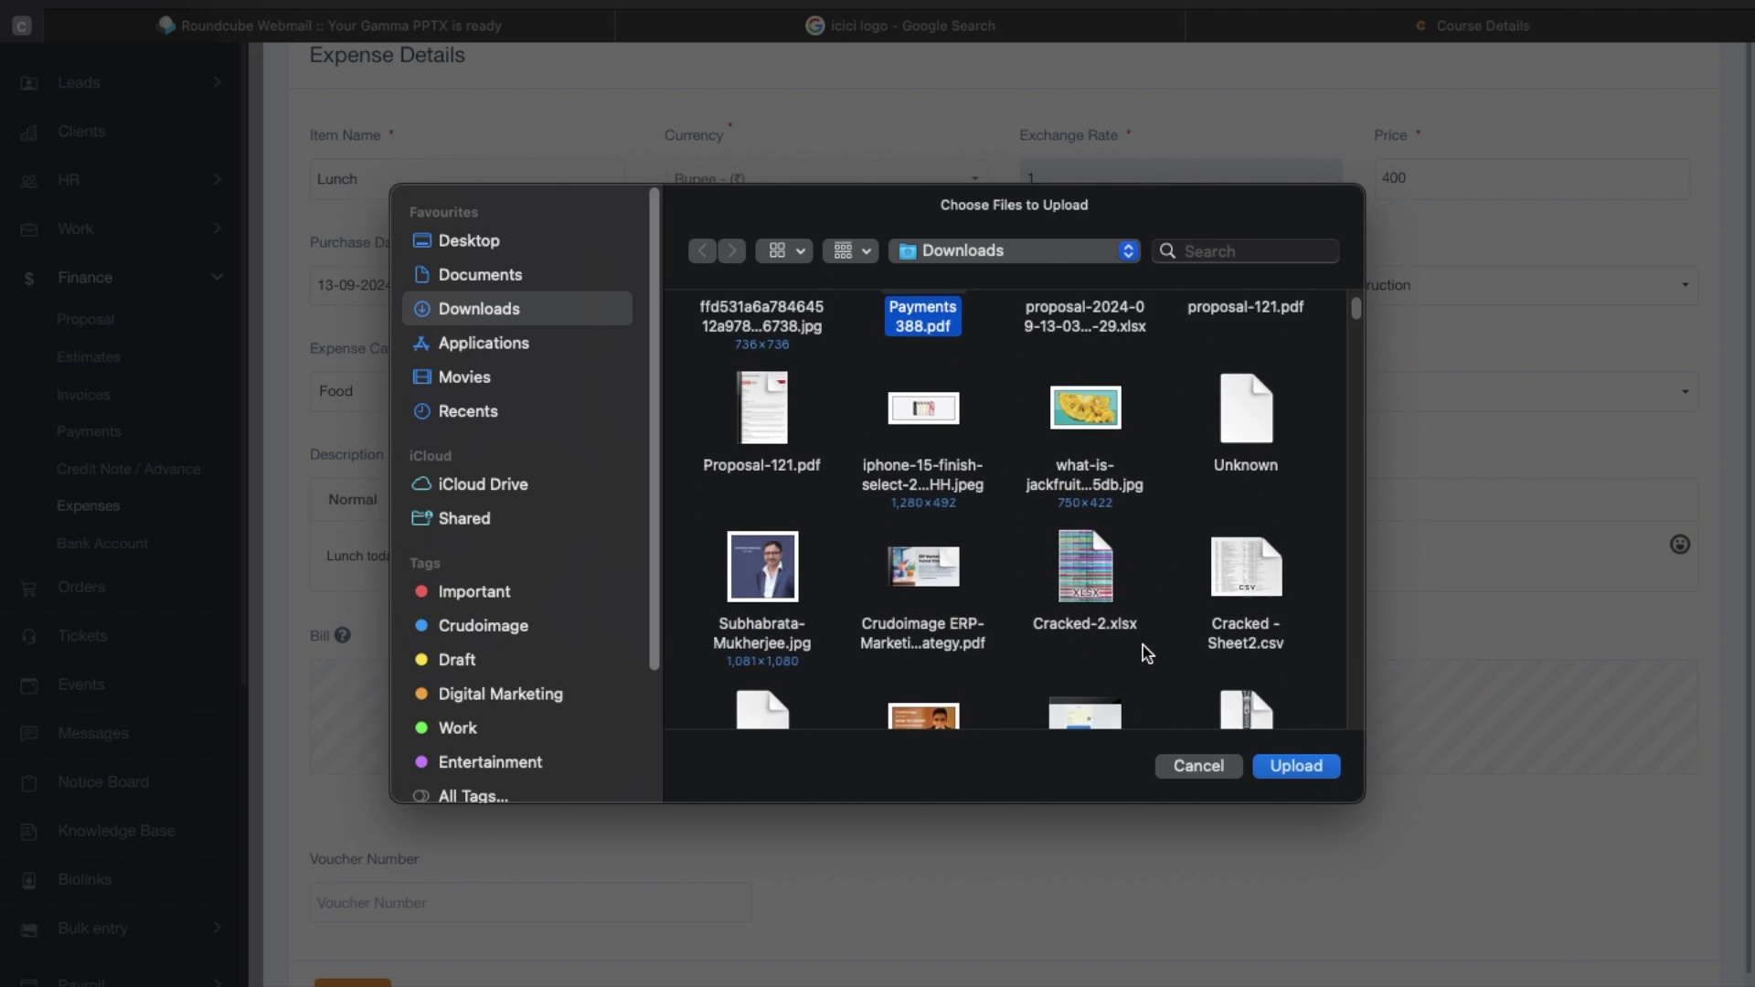
{"action": "left_click", "coordinate": [905, 656]}
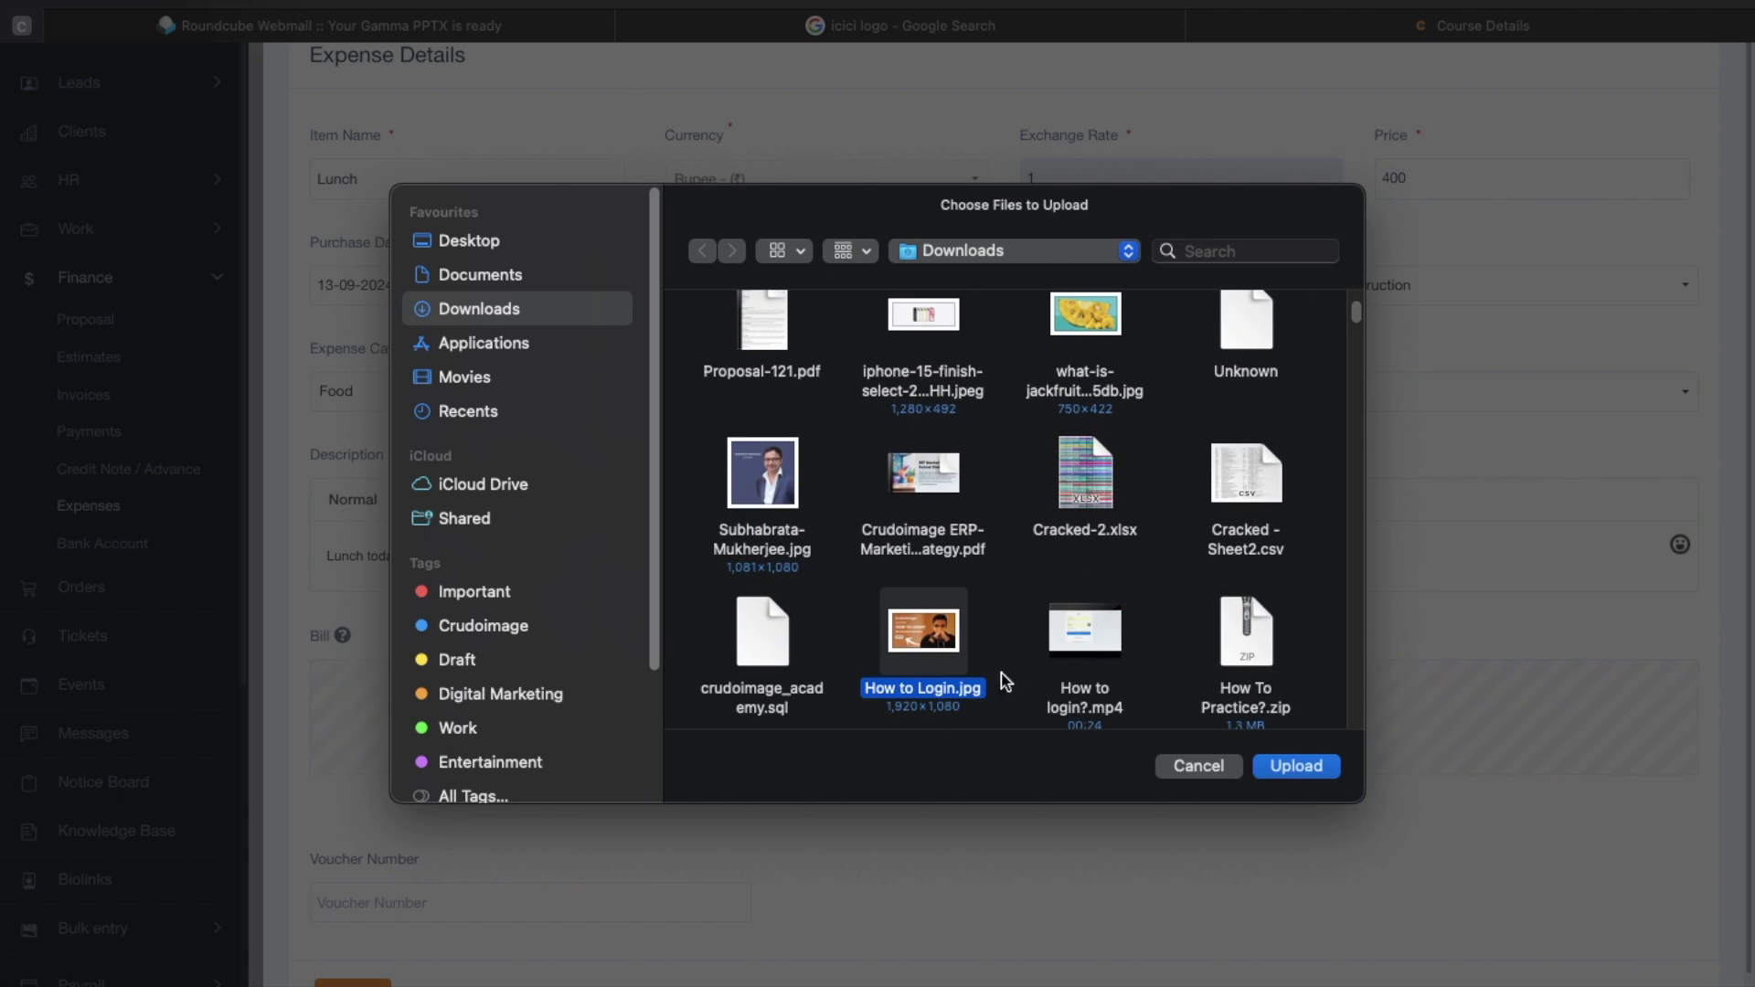
{"action": "left_click", "coordinate": [1324, 768]}
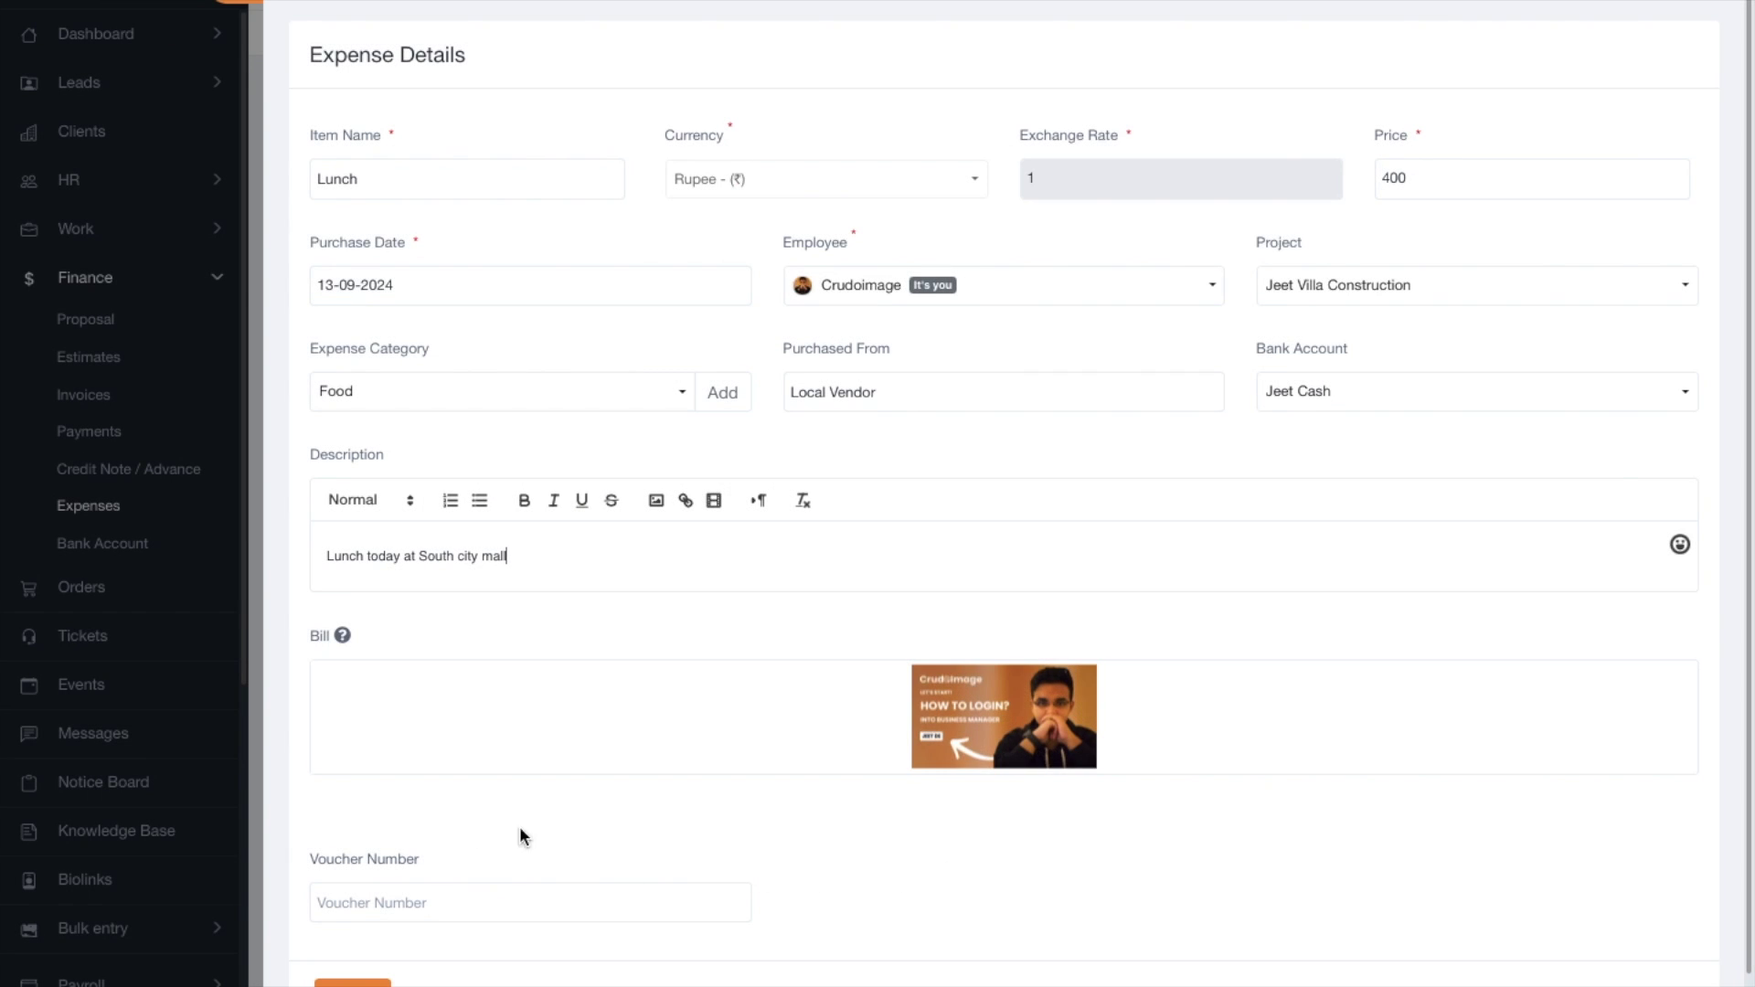
Enter voucher number 2345678 and save the Lunch expense.
{"action": "scroll", "coordinate": [457, 832], "scroll_direction": "down", "scroll_amount": 1}
{"action": "left_click", "coordinate": [361, 832]}
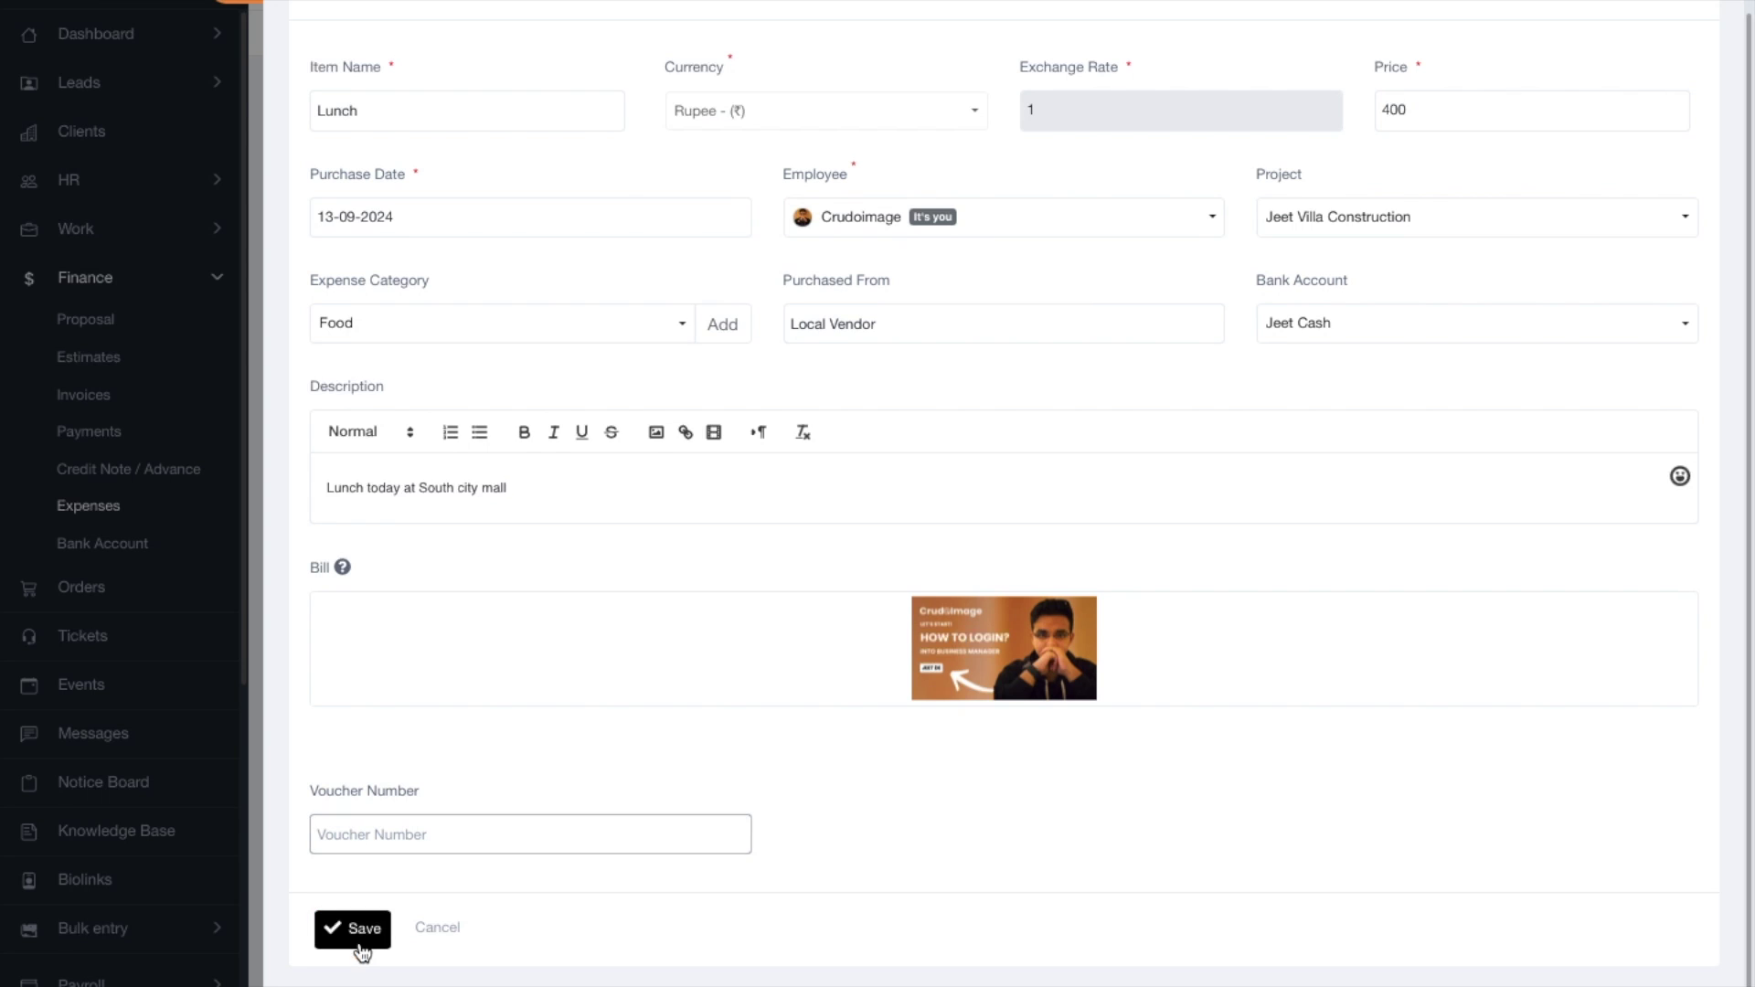
{"action": "left_click", "coordinate": [362, 828]}
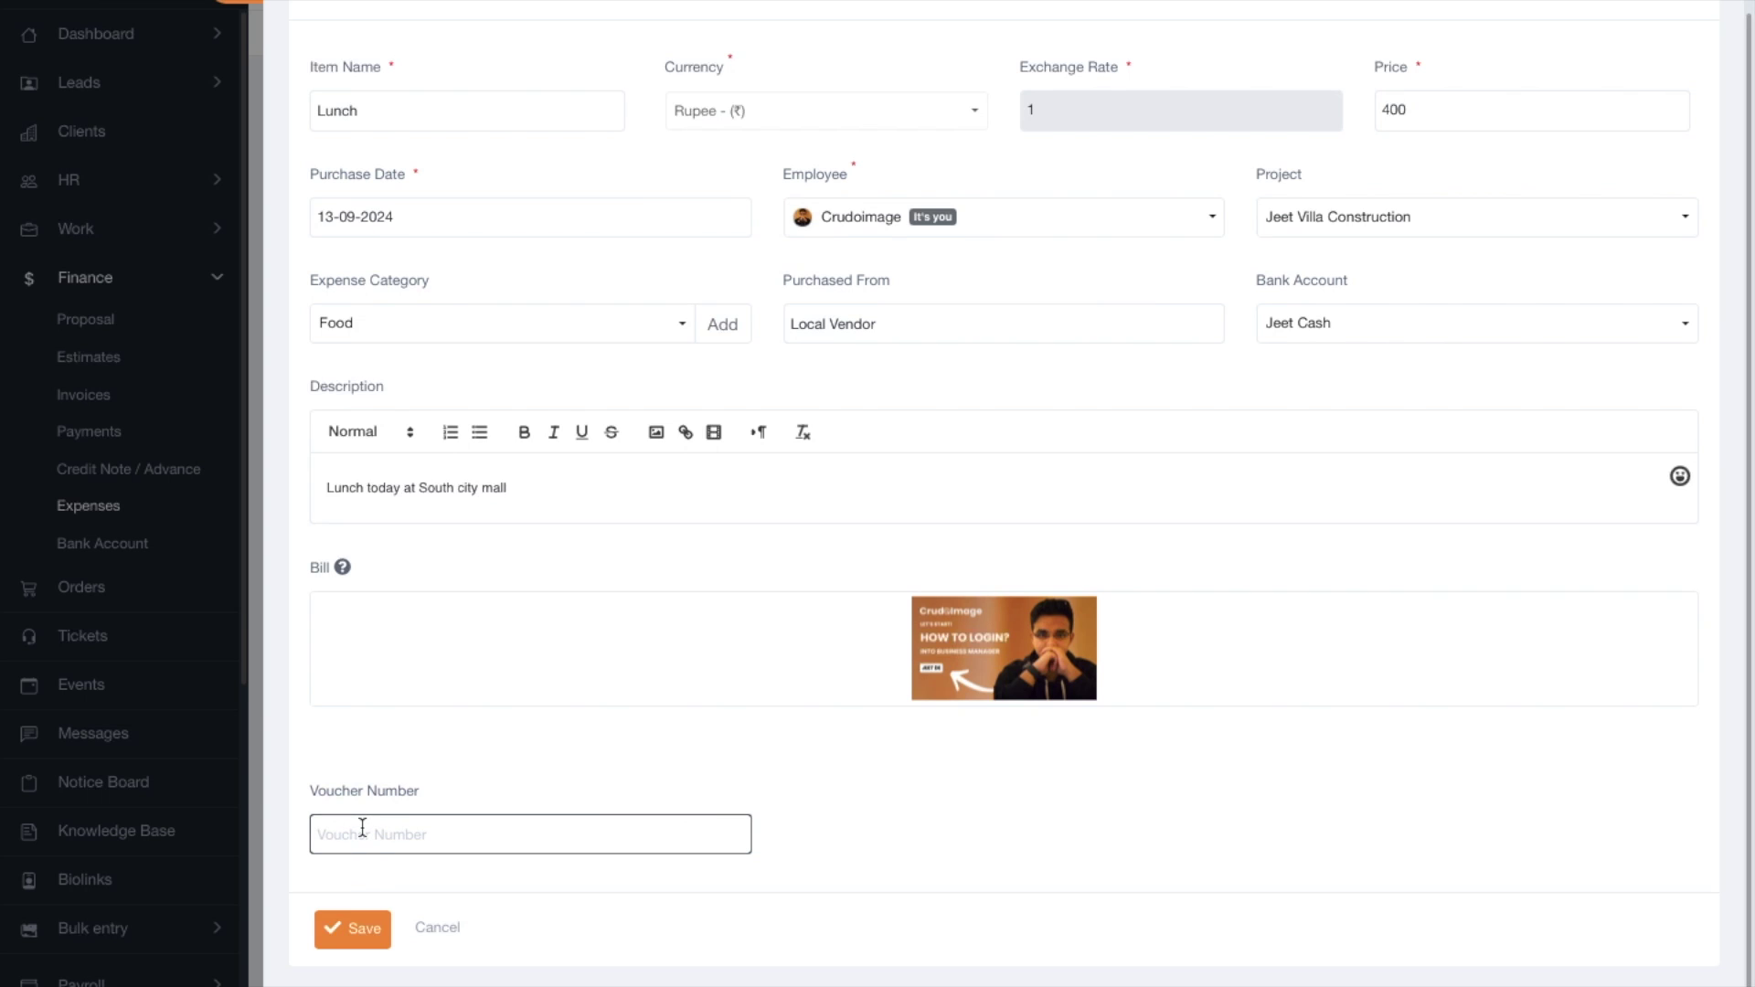
{"action": "type", "text": "2345678"}
{"action": "left_click", "coordinate": [359, 933]}
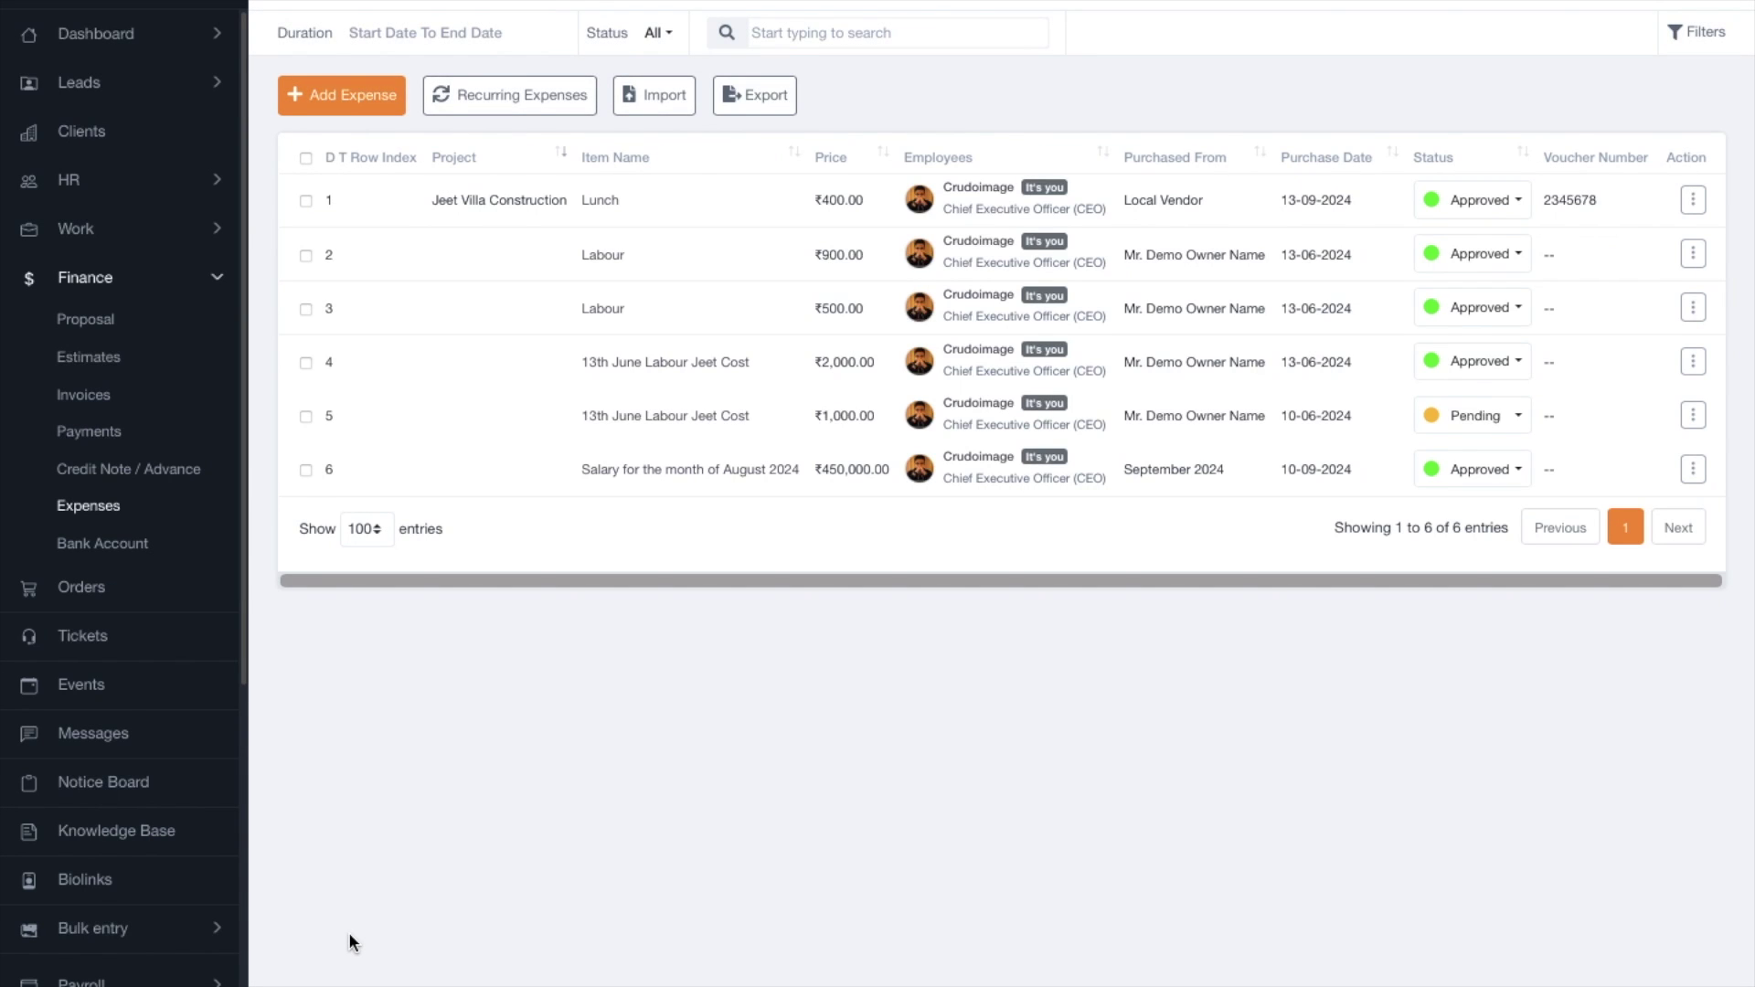
Edit the Lunch expense to pay from the ICICI Bank account and save it.
{"action": "left_click", "coordinate": [1690, 201]}
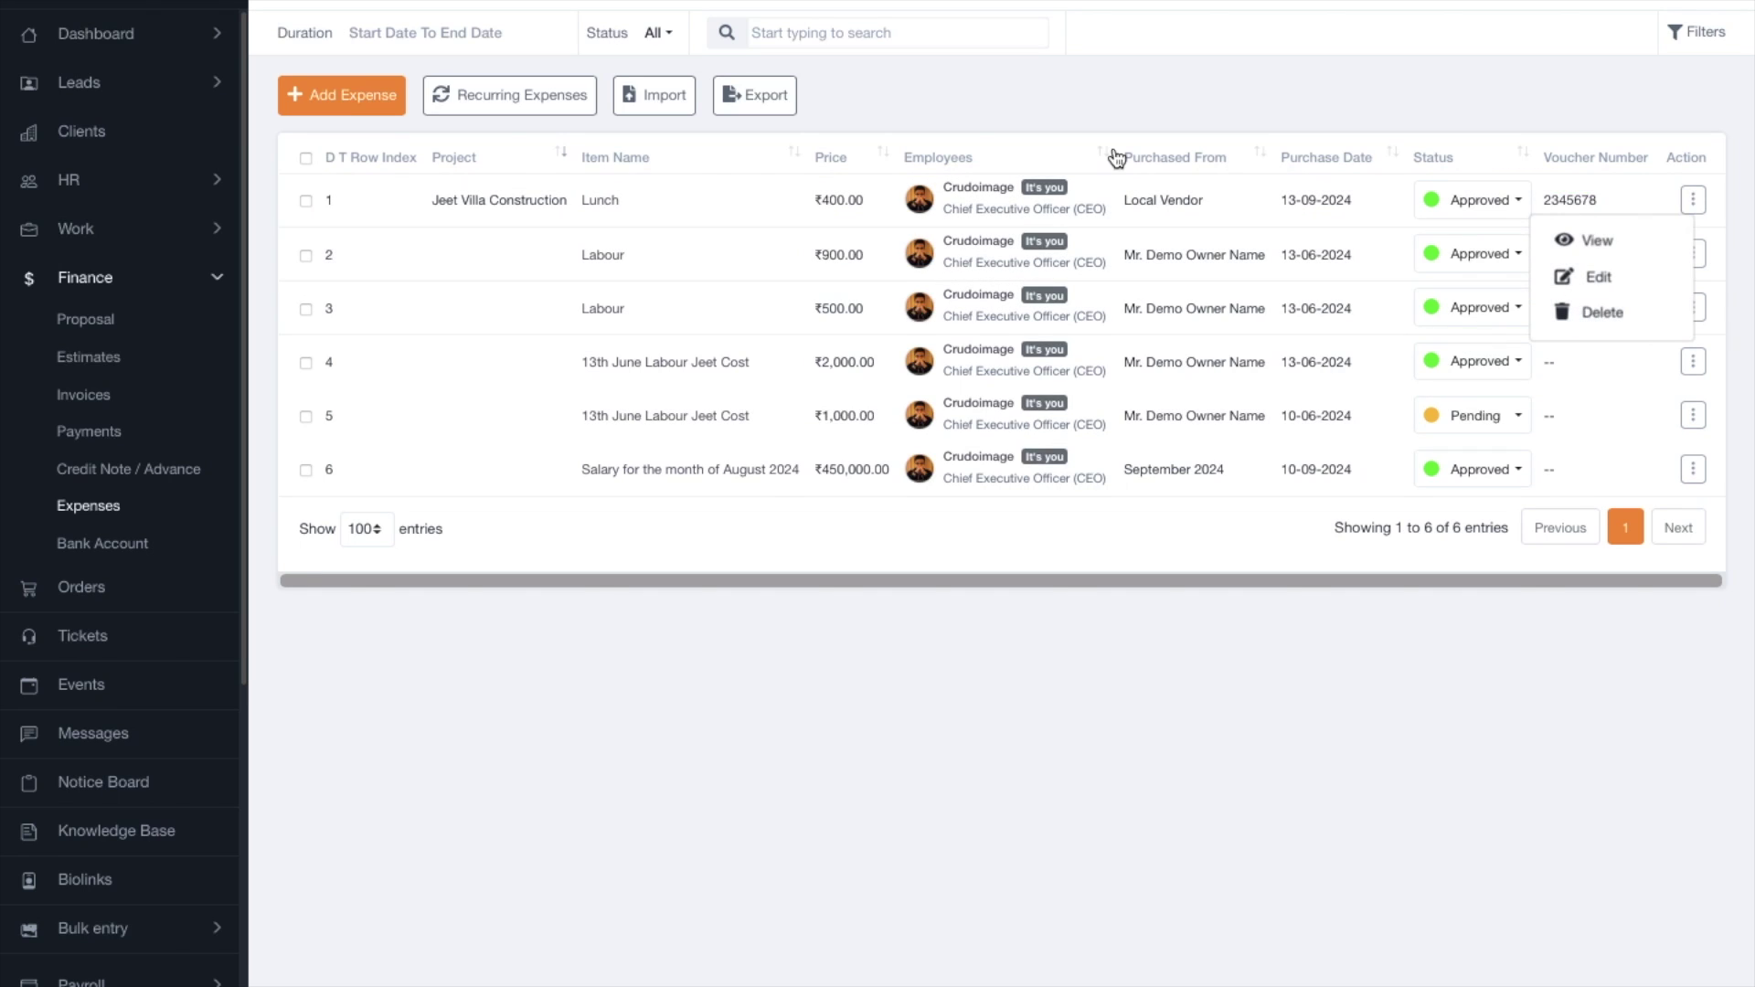
{"action": "left_click", "coordinate": [1620, 280]}
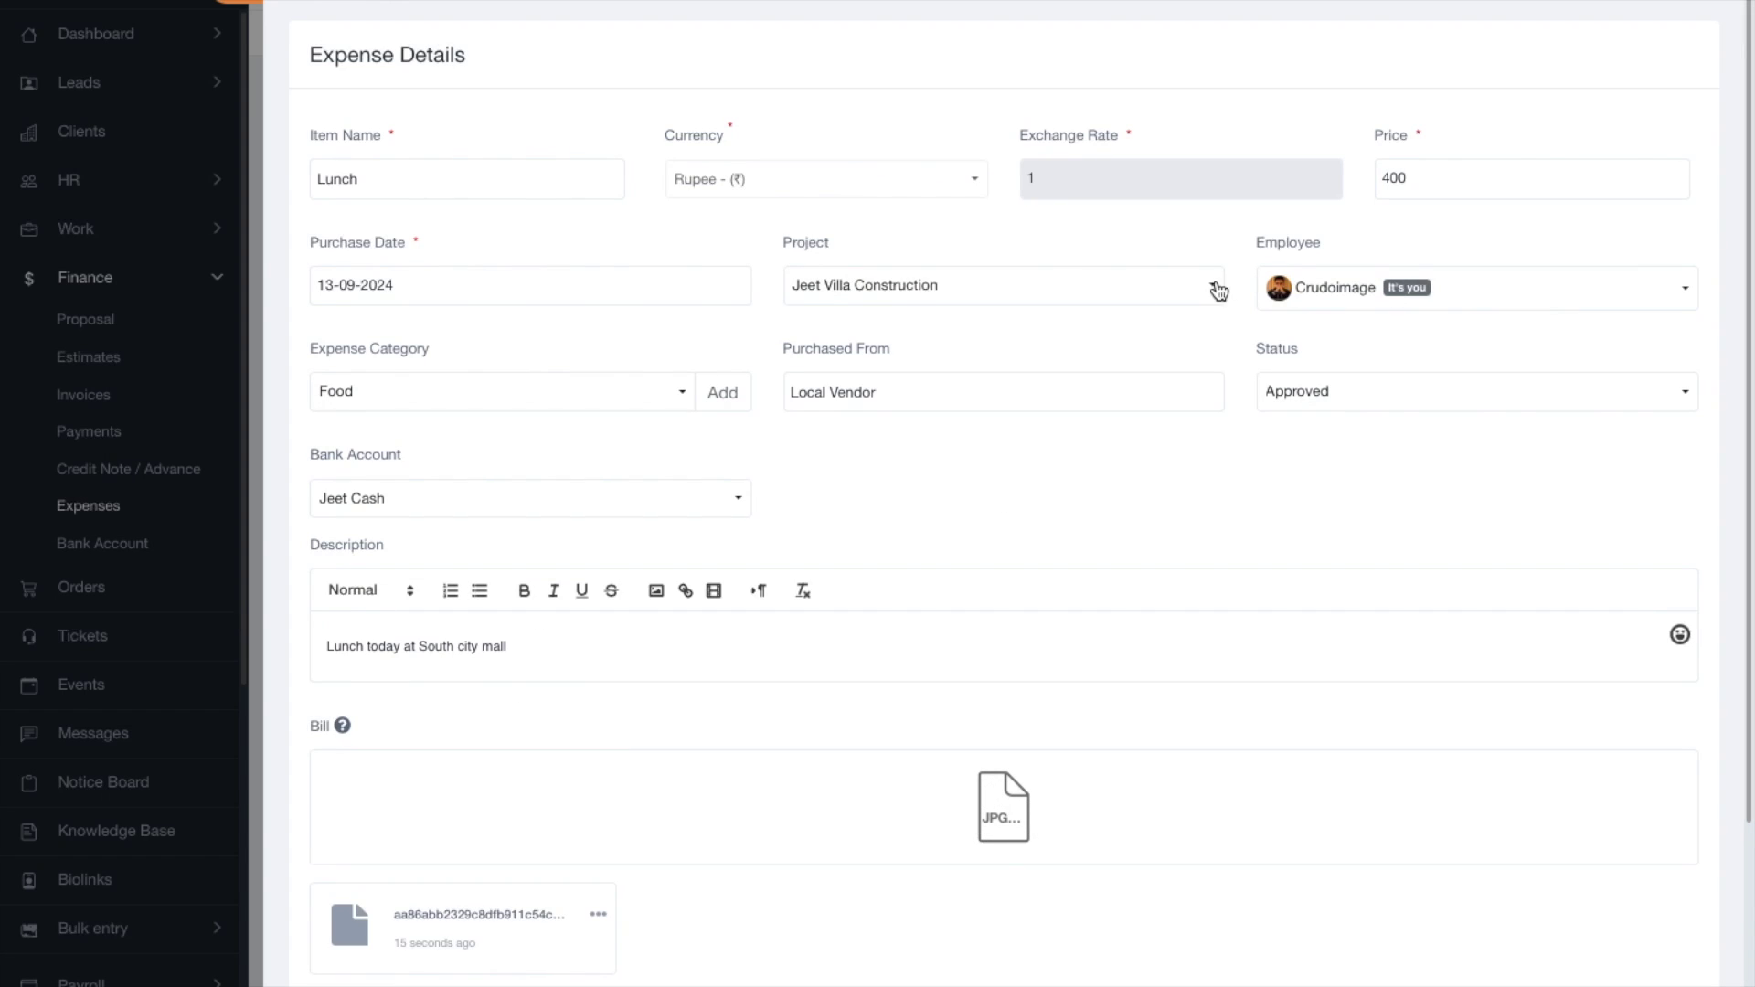
{"action": "scroll", "coordinate": [831, 429], "scroll_direction": "down", "scroll_amount": 3}
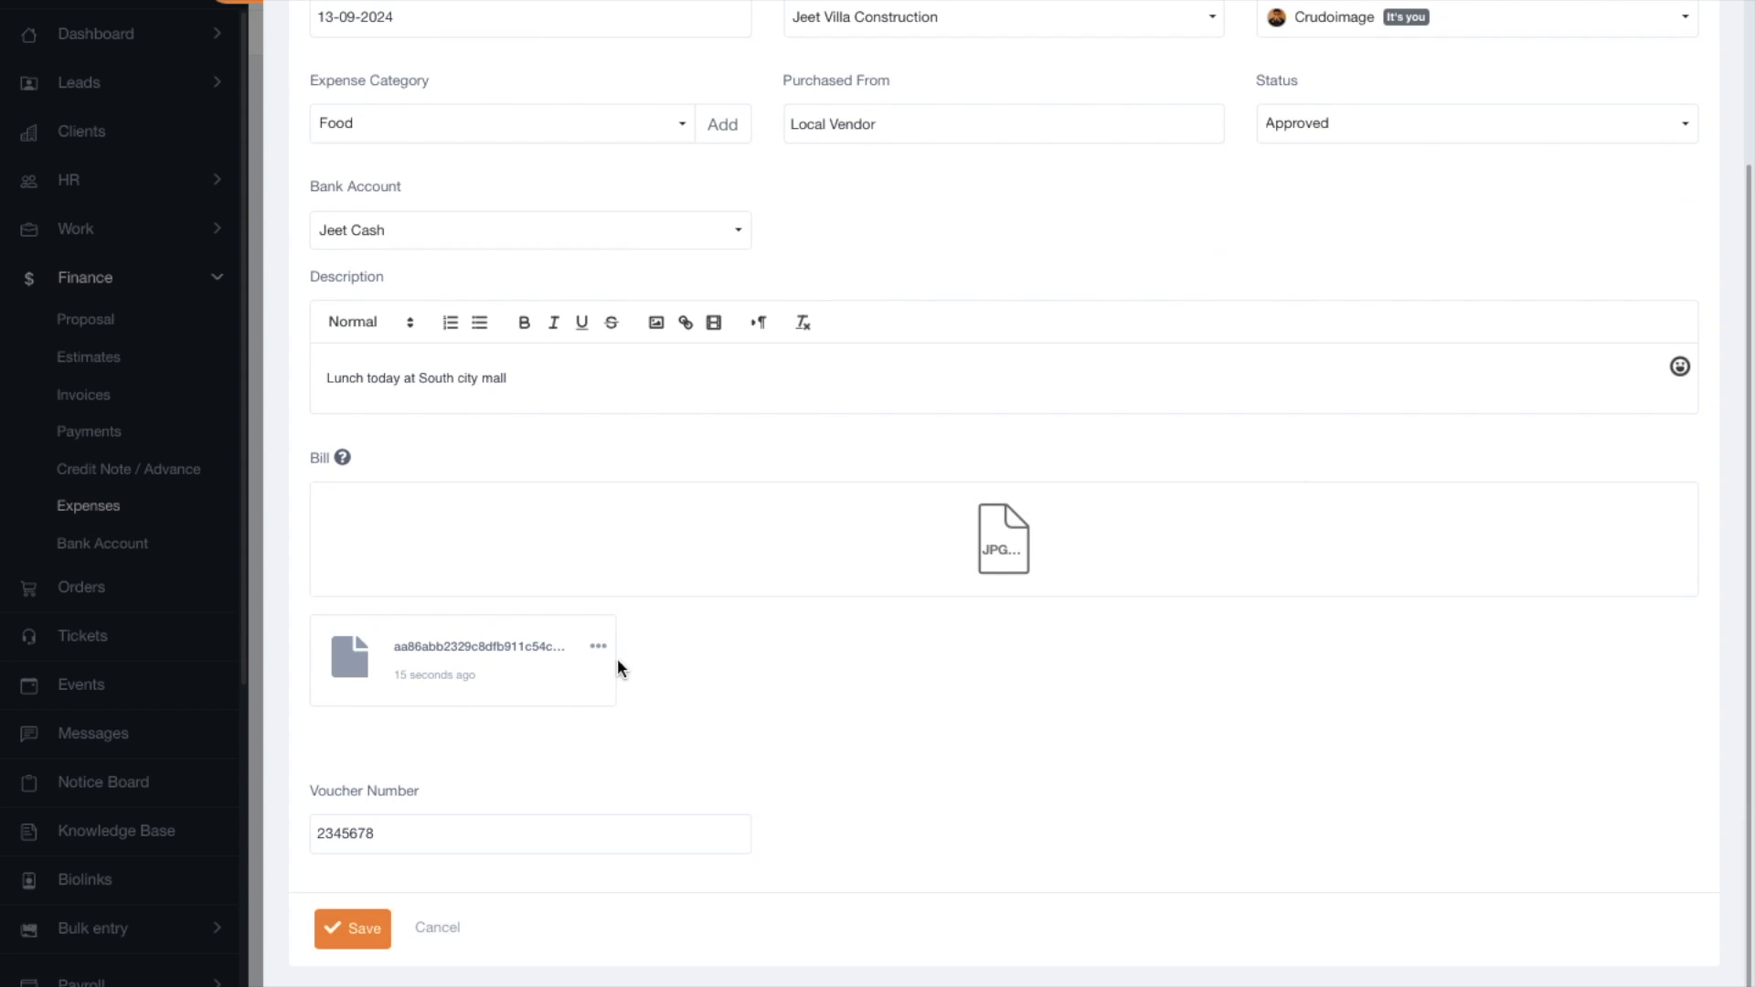
{"action": "scroll", "coordinate": [617, 658], "scroll_direction": "up", "scroll_amount": 3}
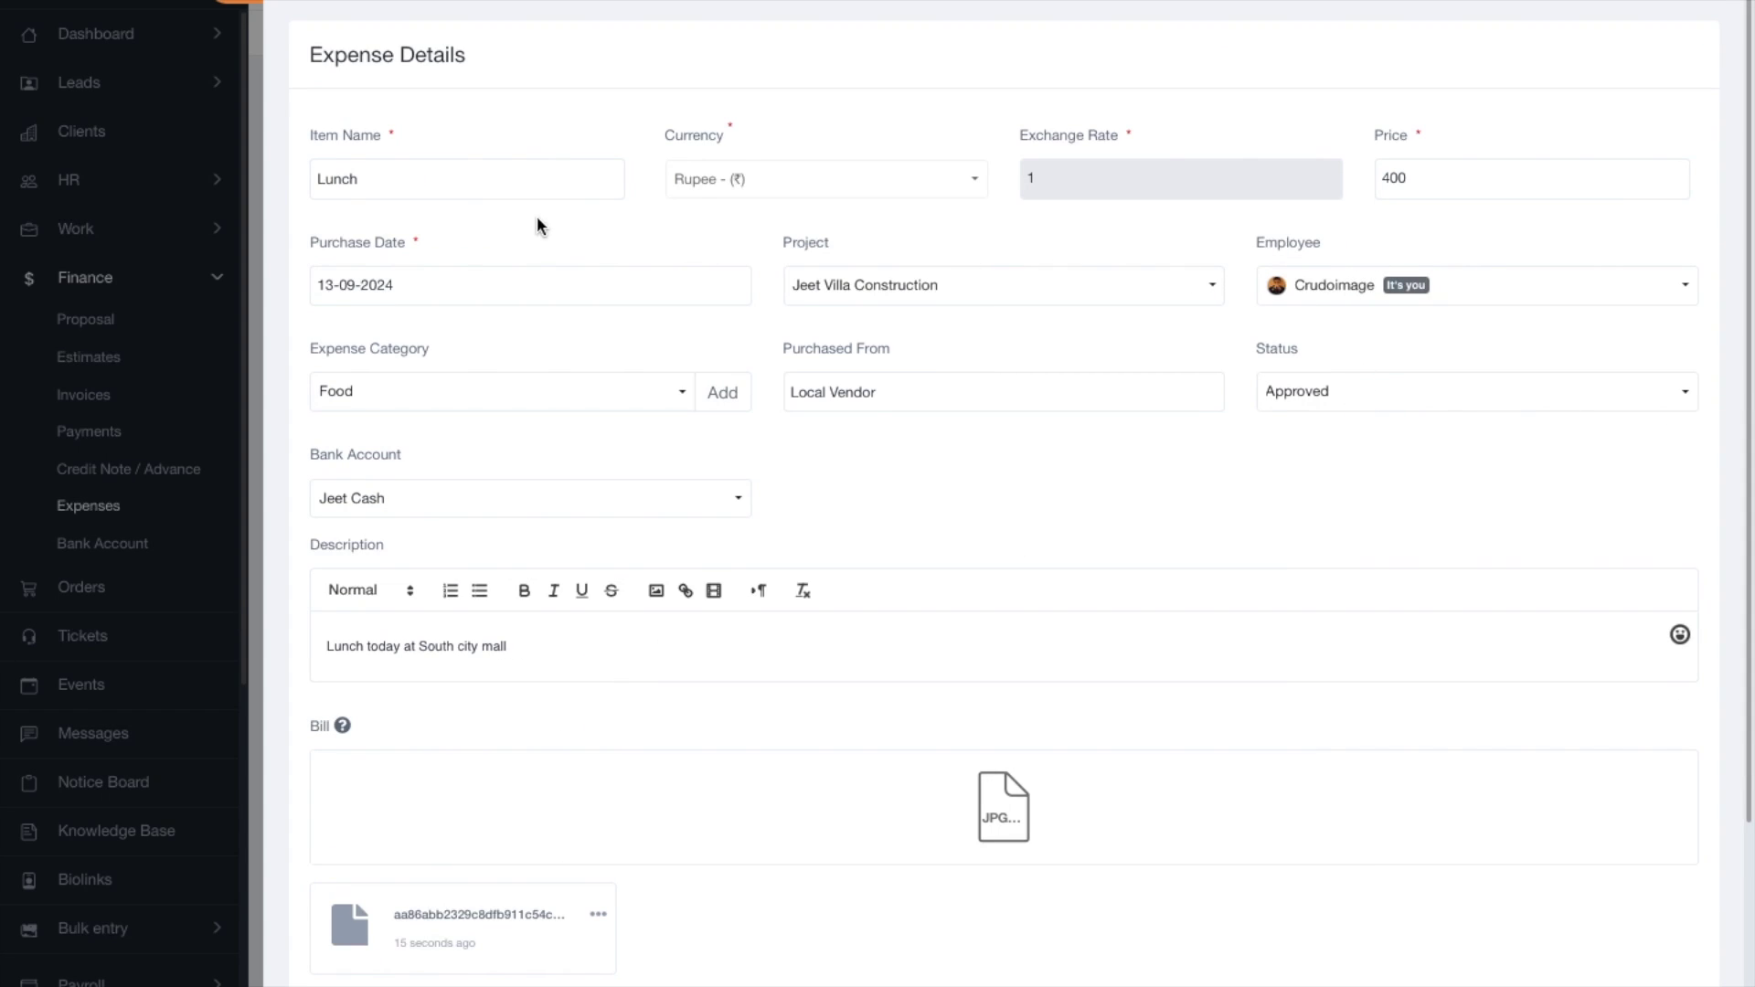
{"action": "left_click", "coordinate": [1128, 403]}
{"action": "left_click", "coordinate": [380, 490]}
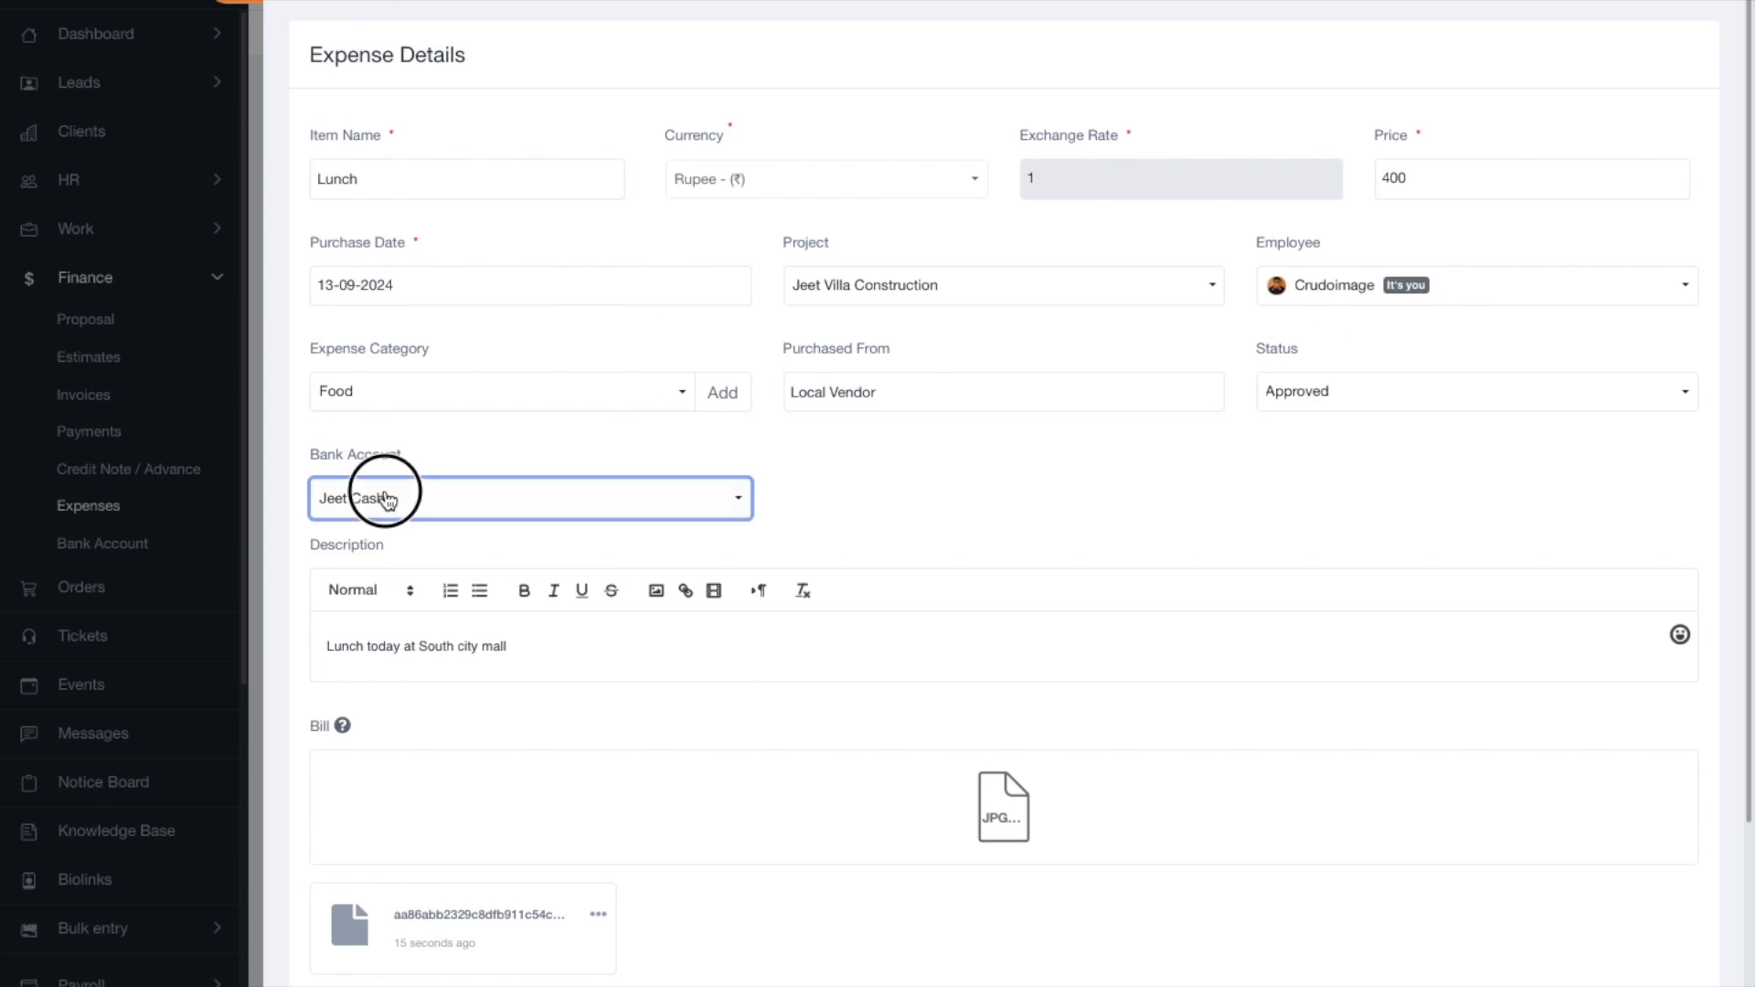
{"action": "left_click", "coordinate": [402, 729]}
{"action": "scroll", "coordinate": [780, 631], "scroll_direction": "down", "scroll_amount": 3}
{"action": "left_click", "coordinate": [366, 929]}
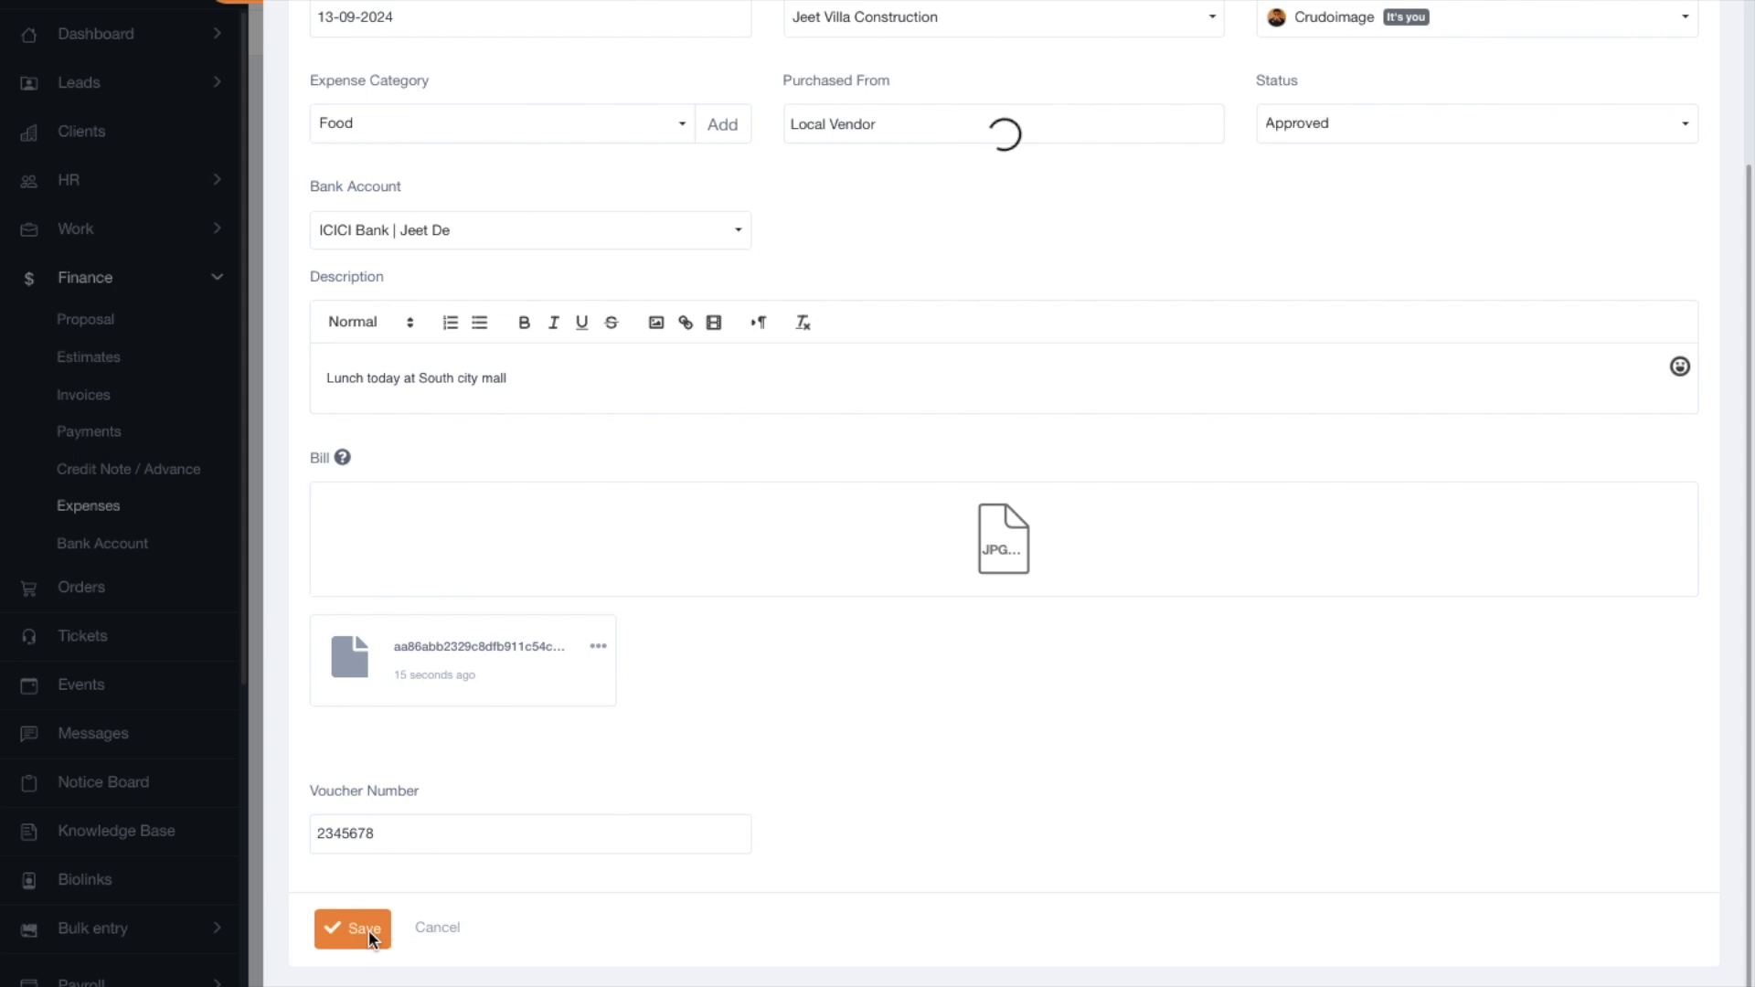
{"action": "left_click", "coordinate": [375, 929]}
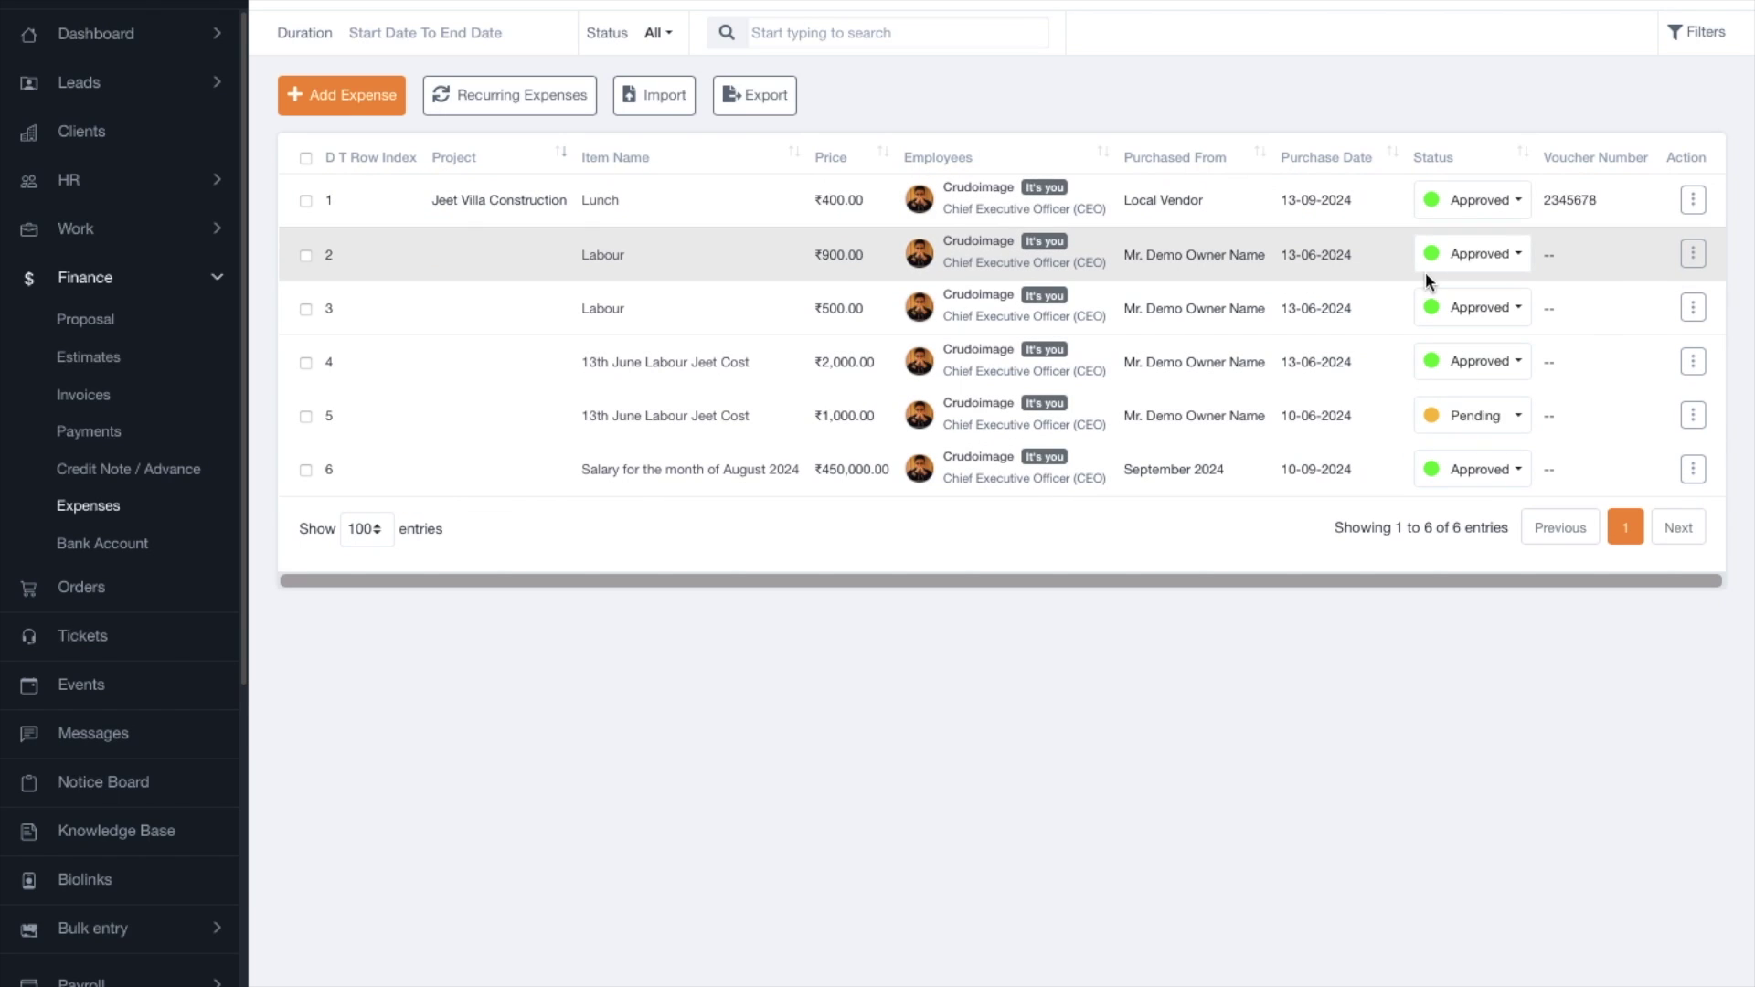
{"action": "left_click", "coordinate": [1694, 203]}
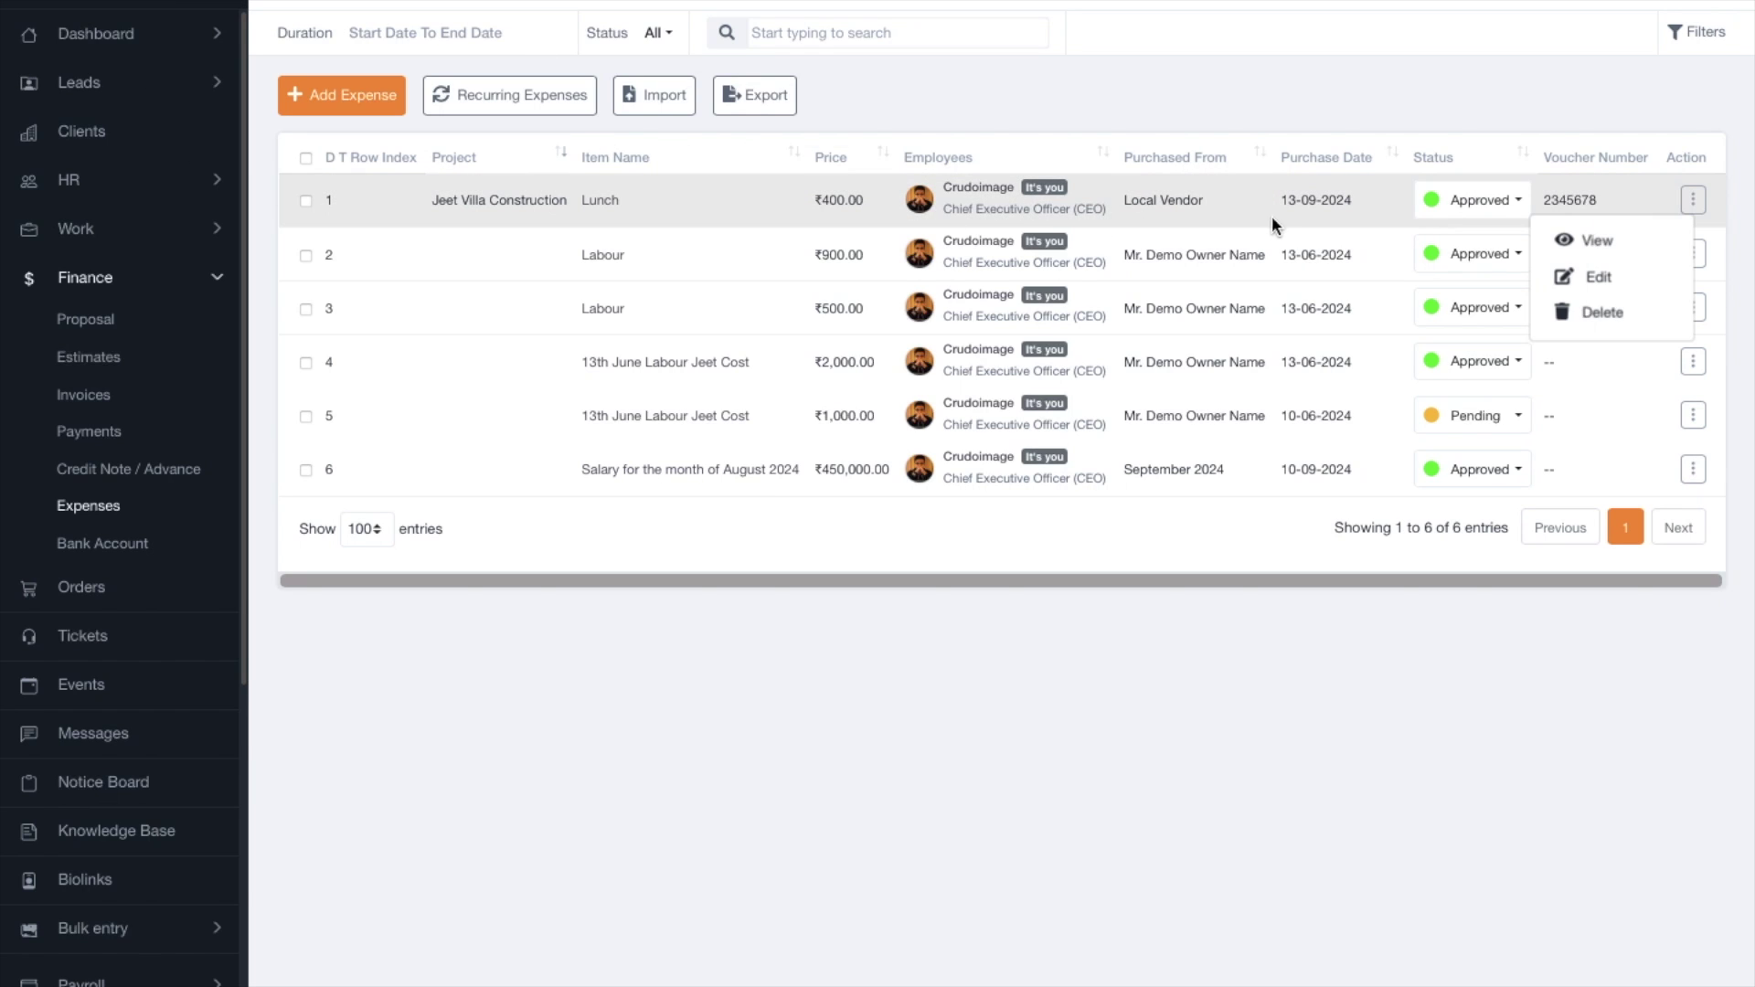
{"action": "left_click", "coordinate": [1620, 280]}
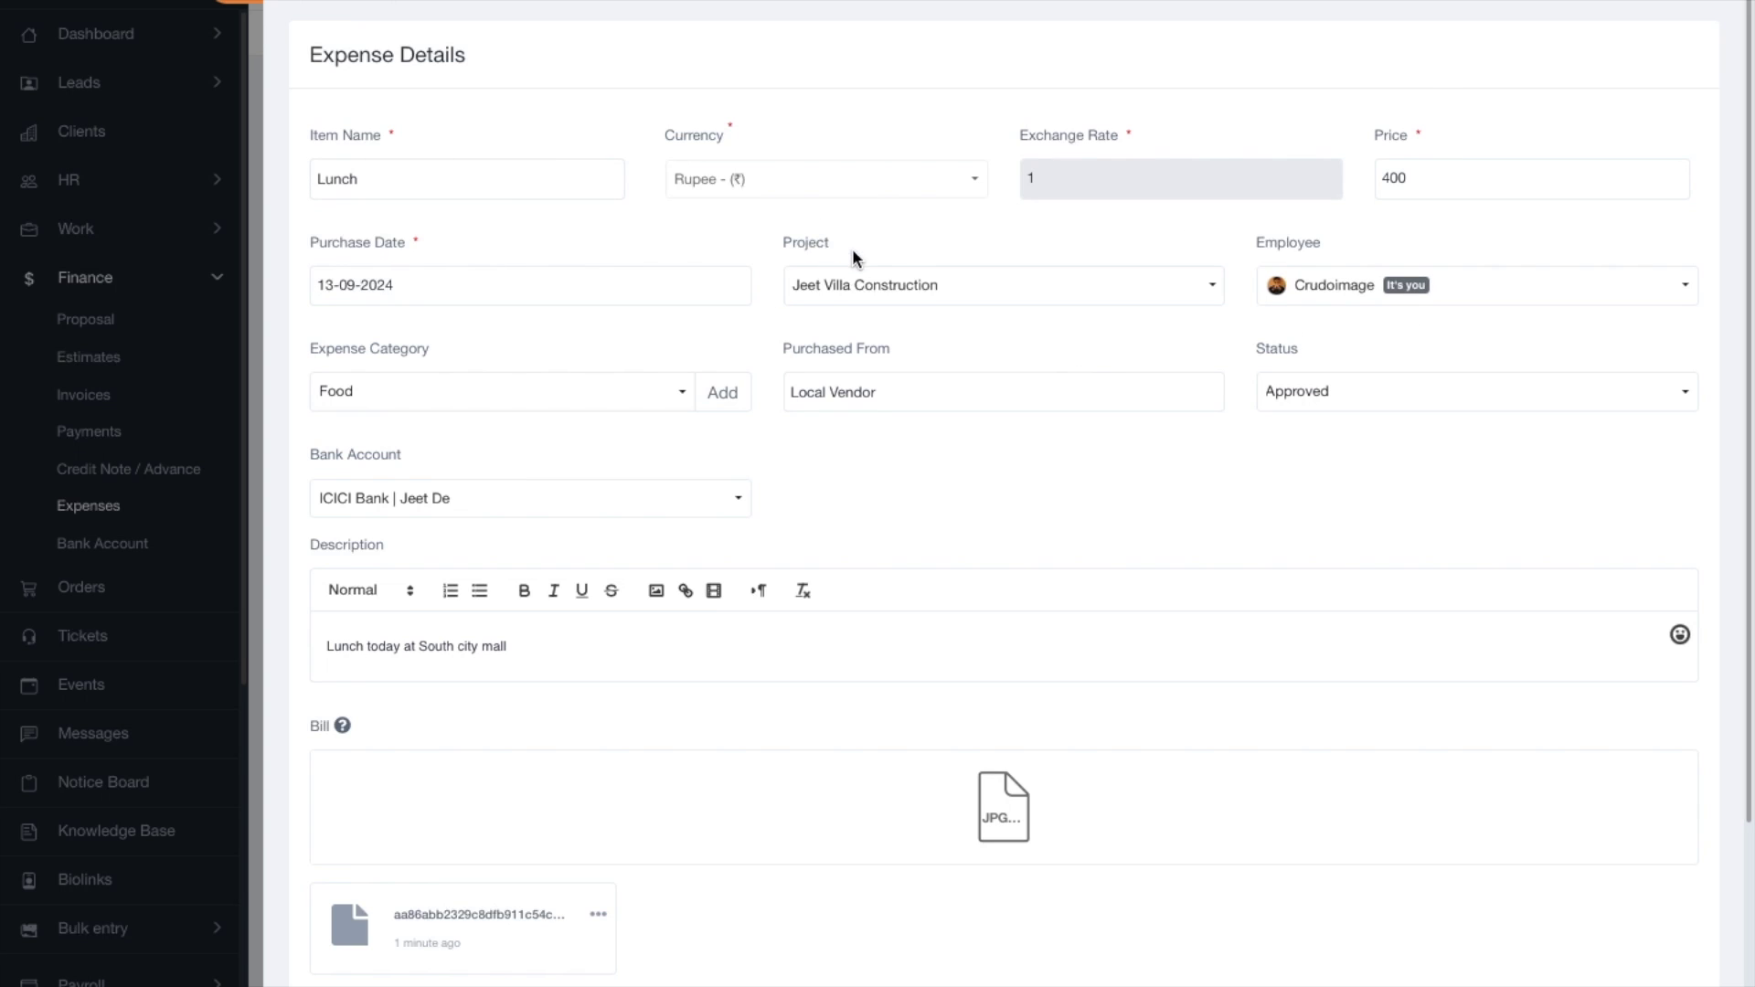
{"action": "scroll", "coordinate": [1088, 352], "scroll_direction": "down", "scroll_amount": 3}
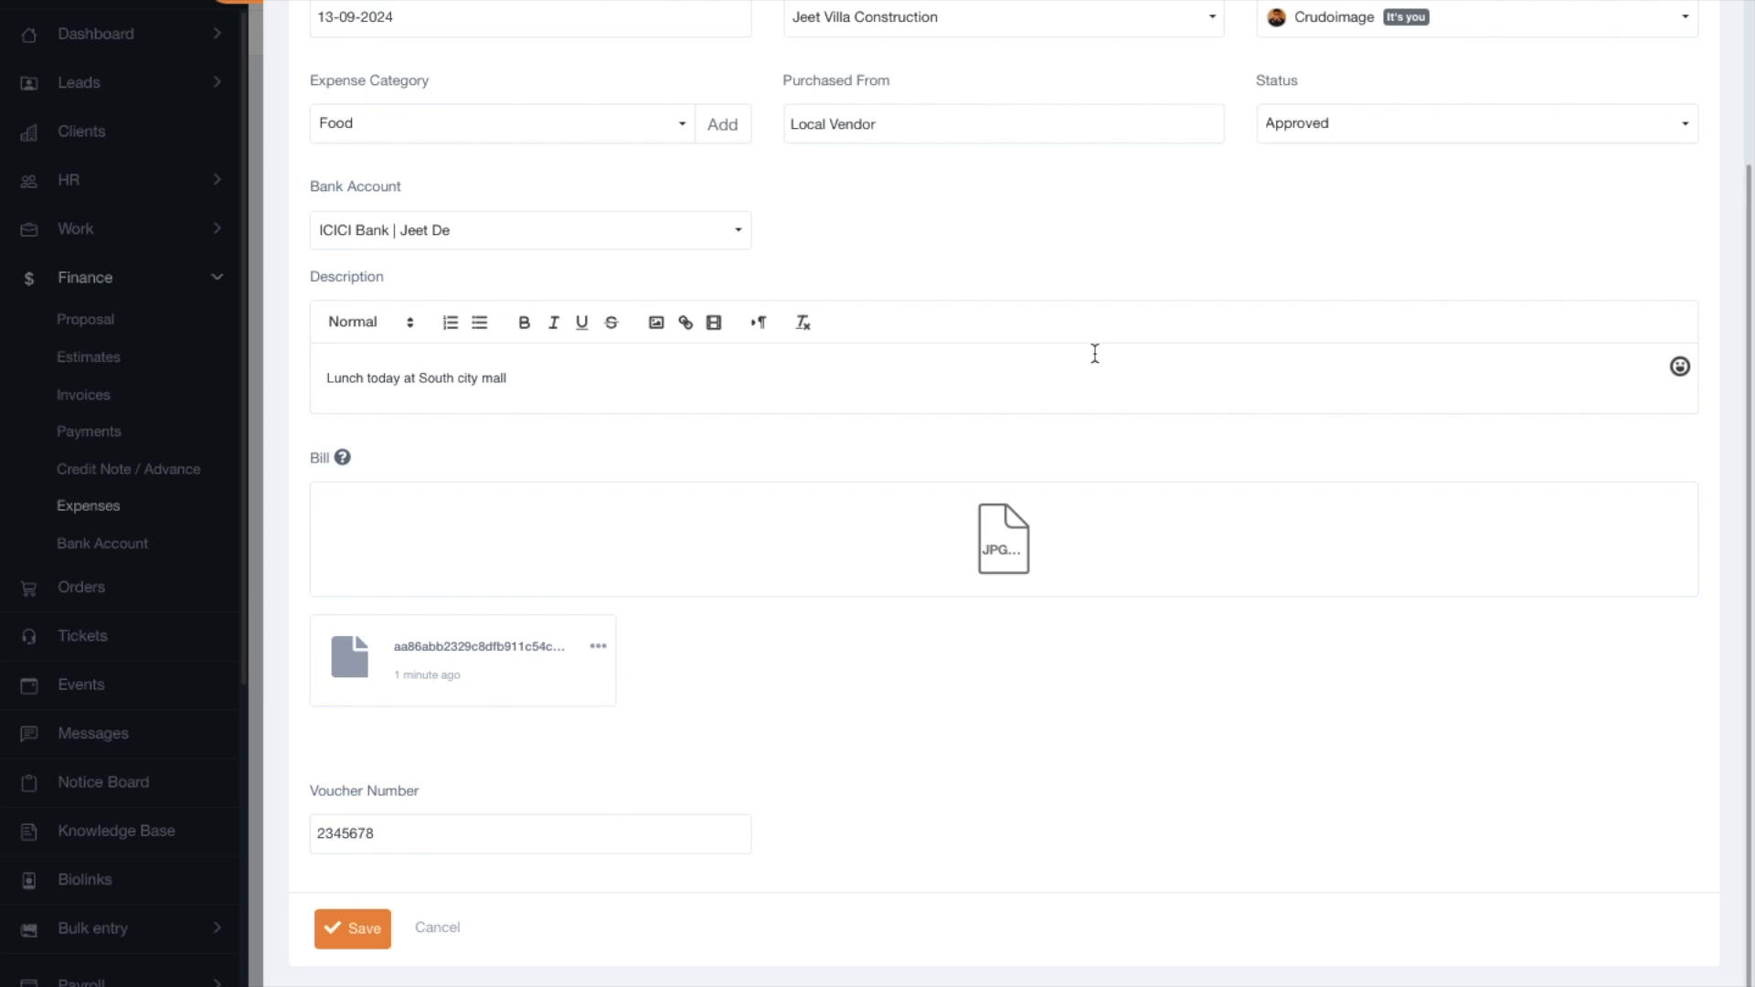
{"action": "scroll", "coordinate": [1108, 382], "scroll_direction": "up", "scroll_amount": 3}
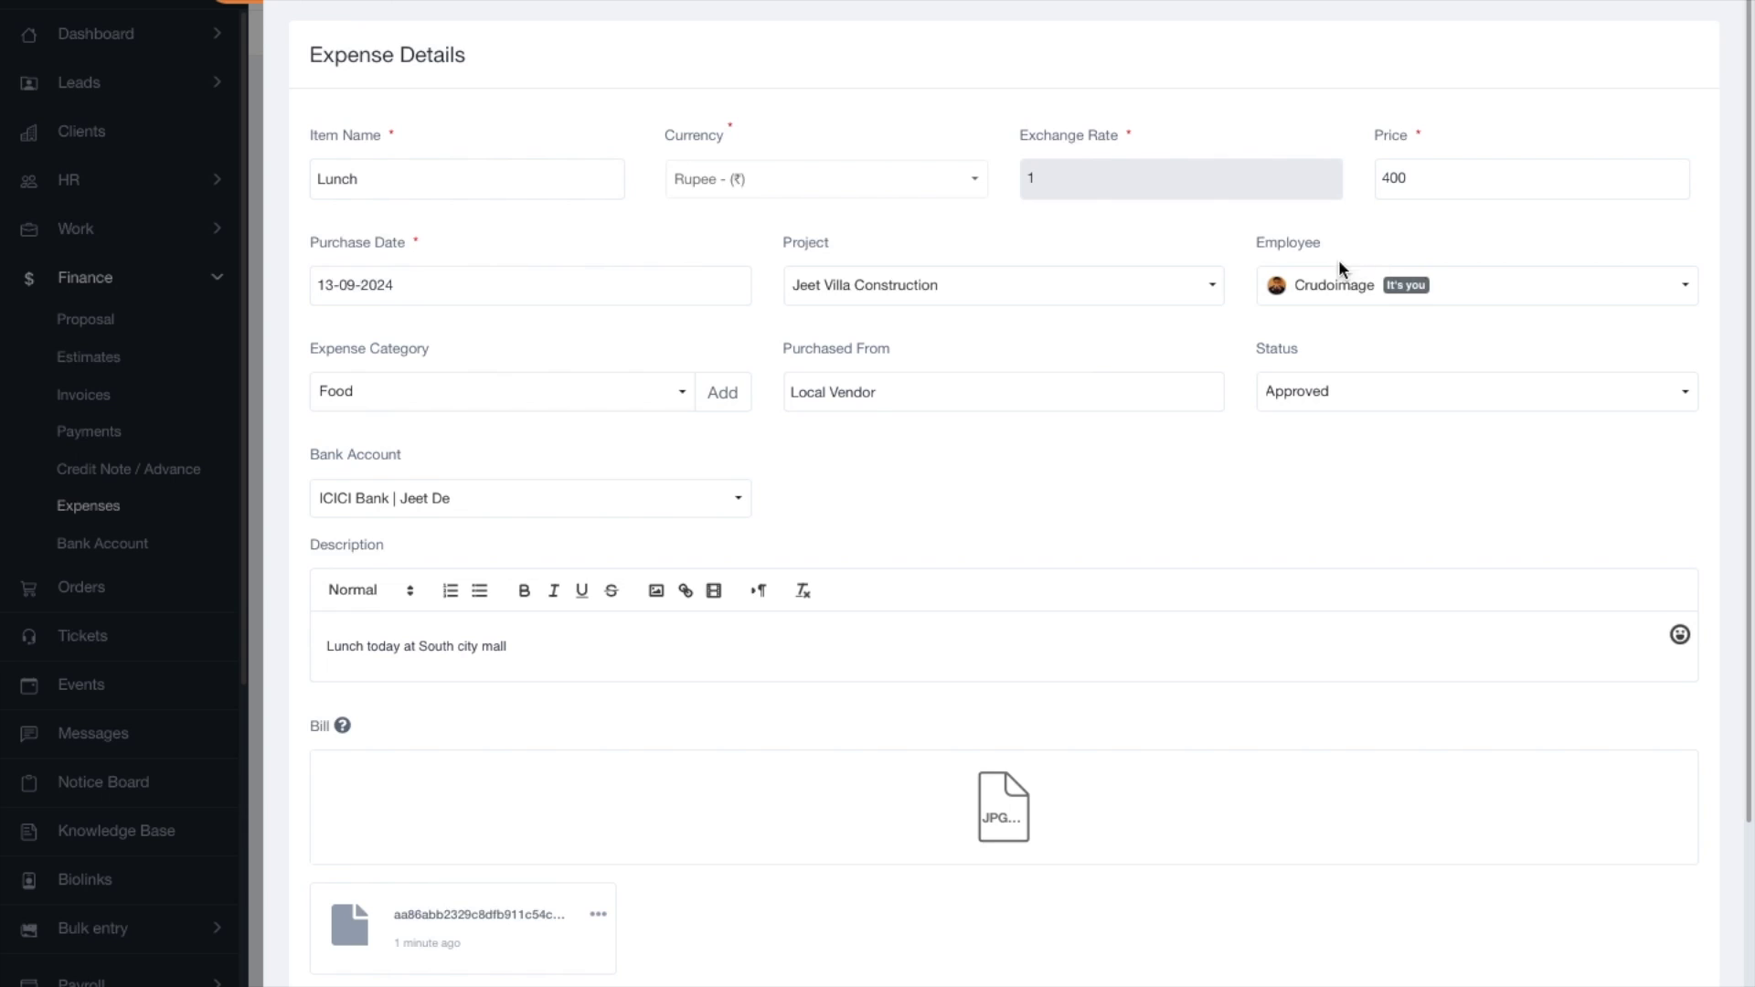
{"action": "left_click", "coordinate": [1313, 293]}
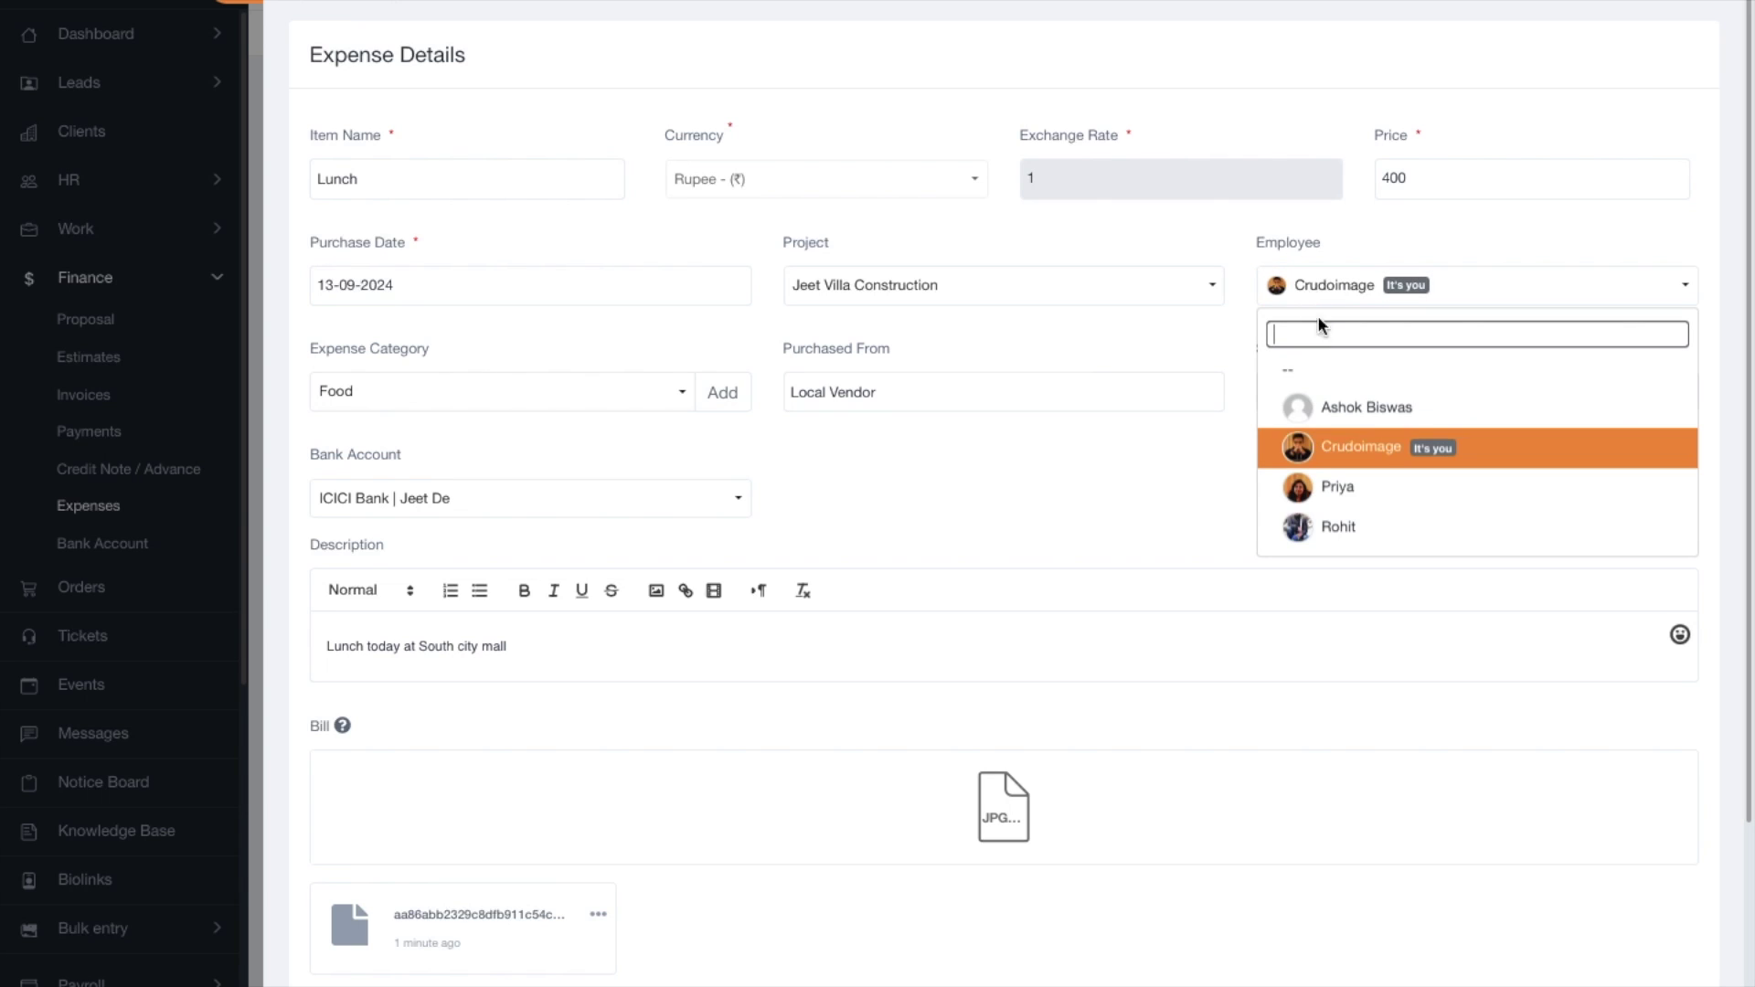
{"action": "left_click", "coordinate": [1364, 489]}
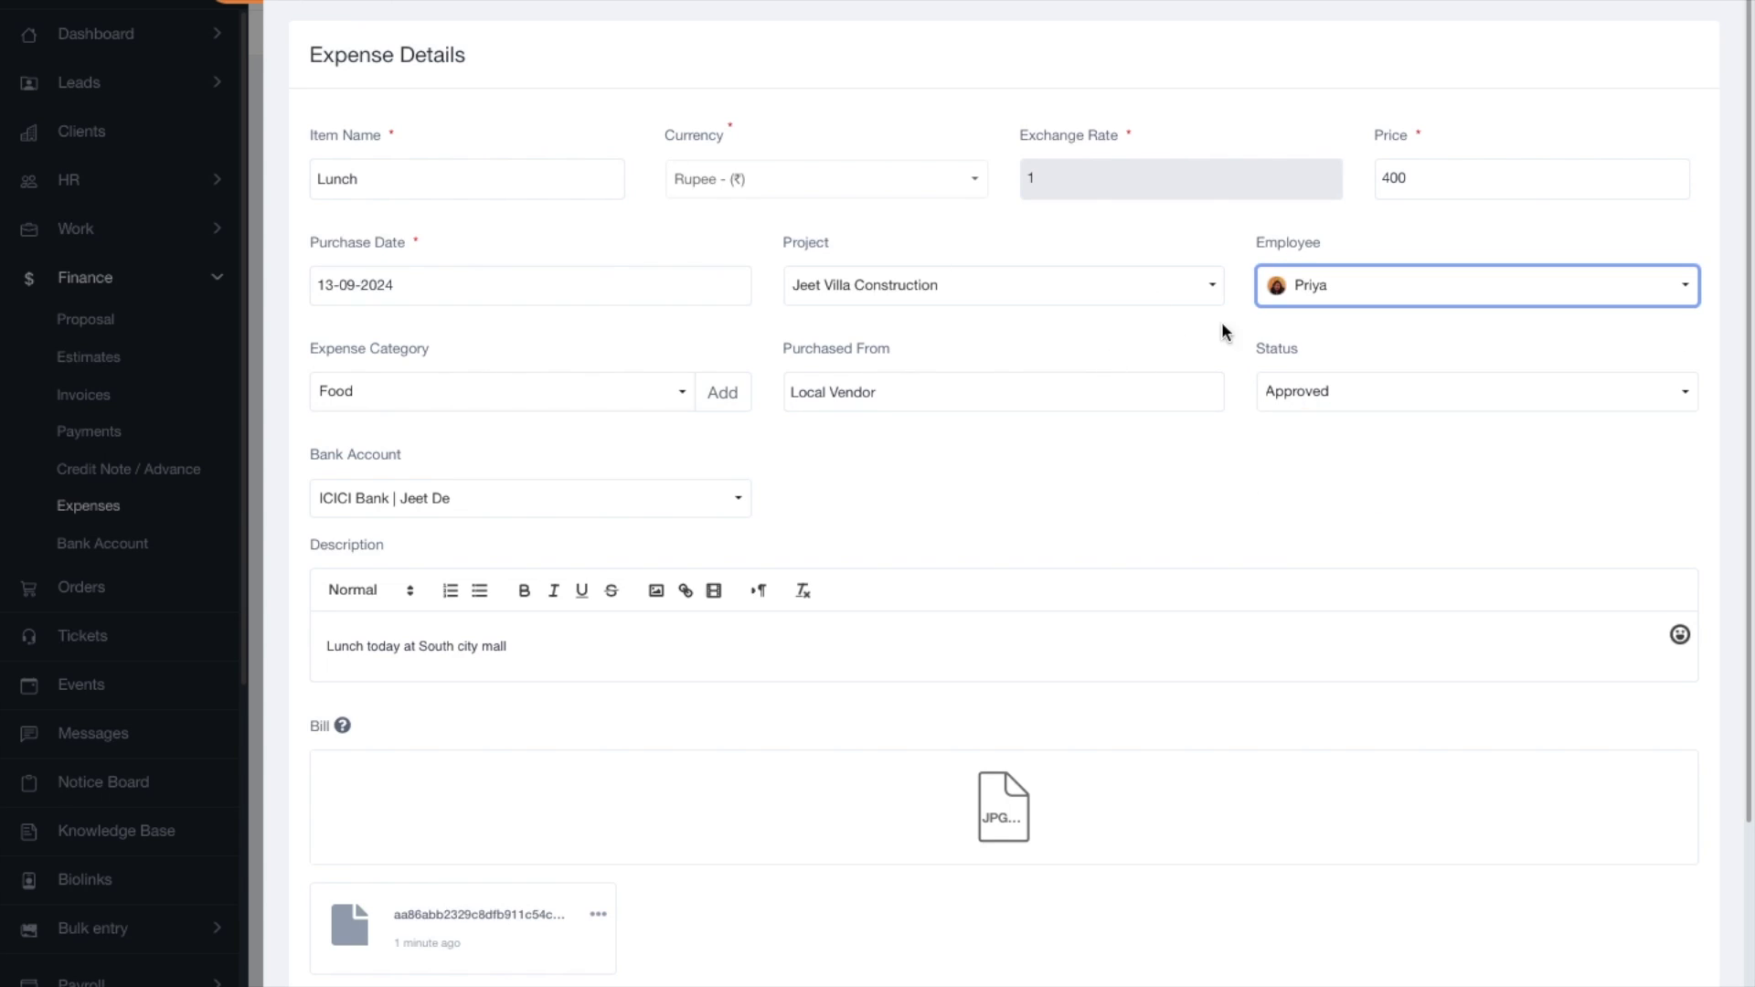
{"action": "left_click", "coordinate": [1539, 298]}
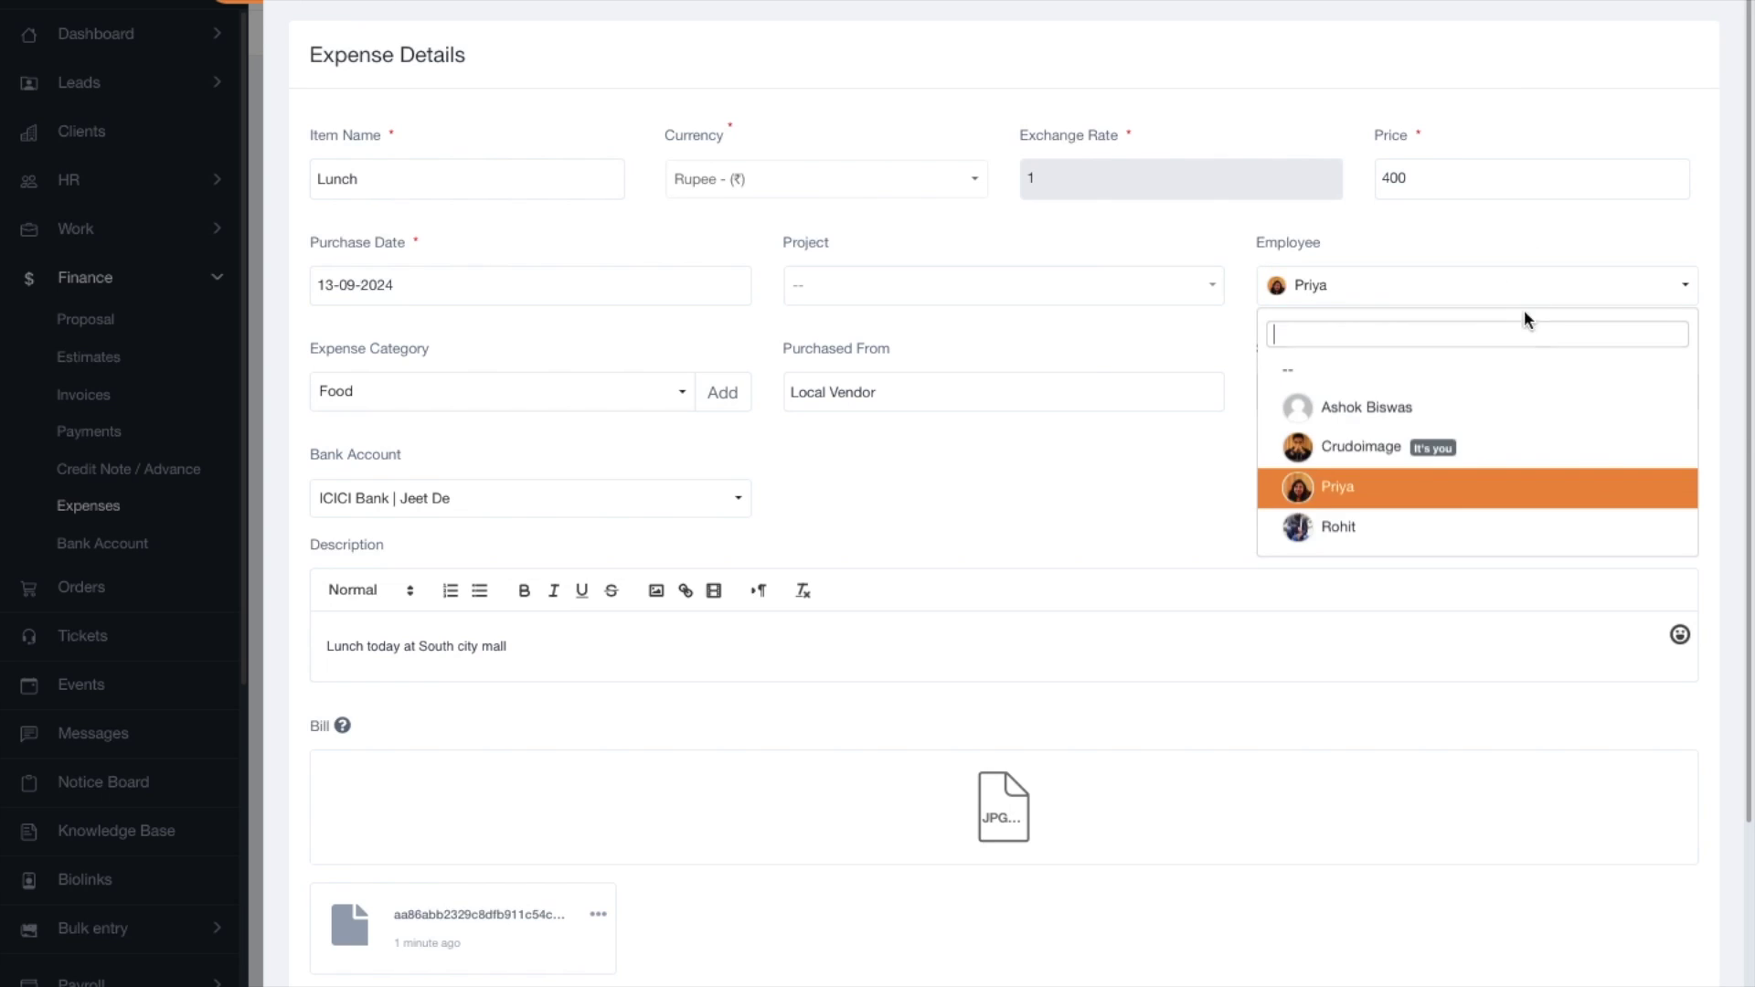
{"action": "left_click", "coordinate": [1379, 527]}
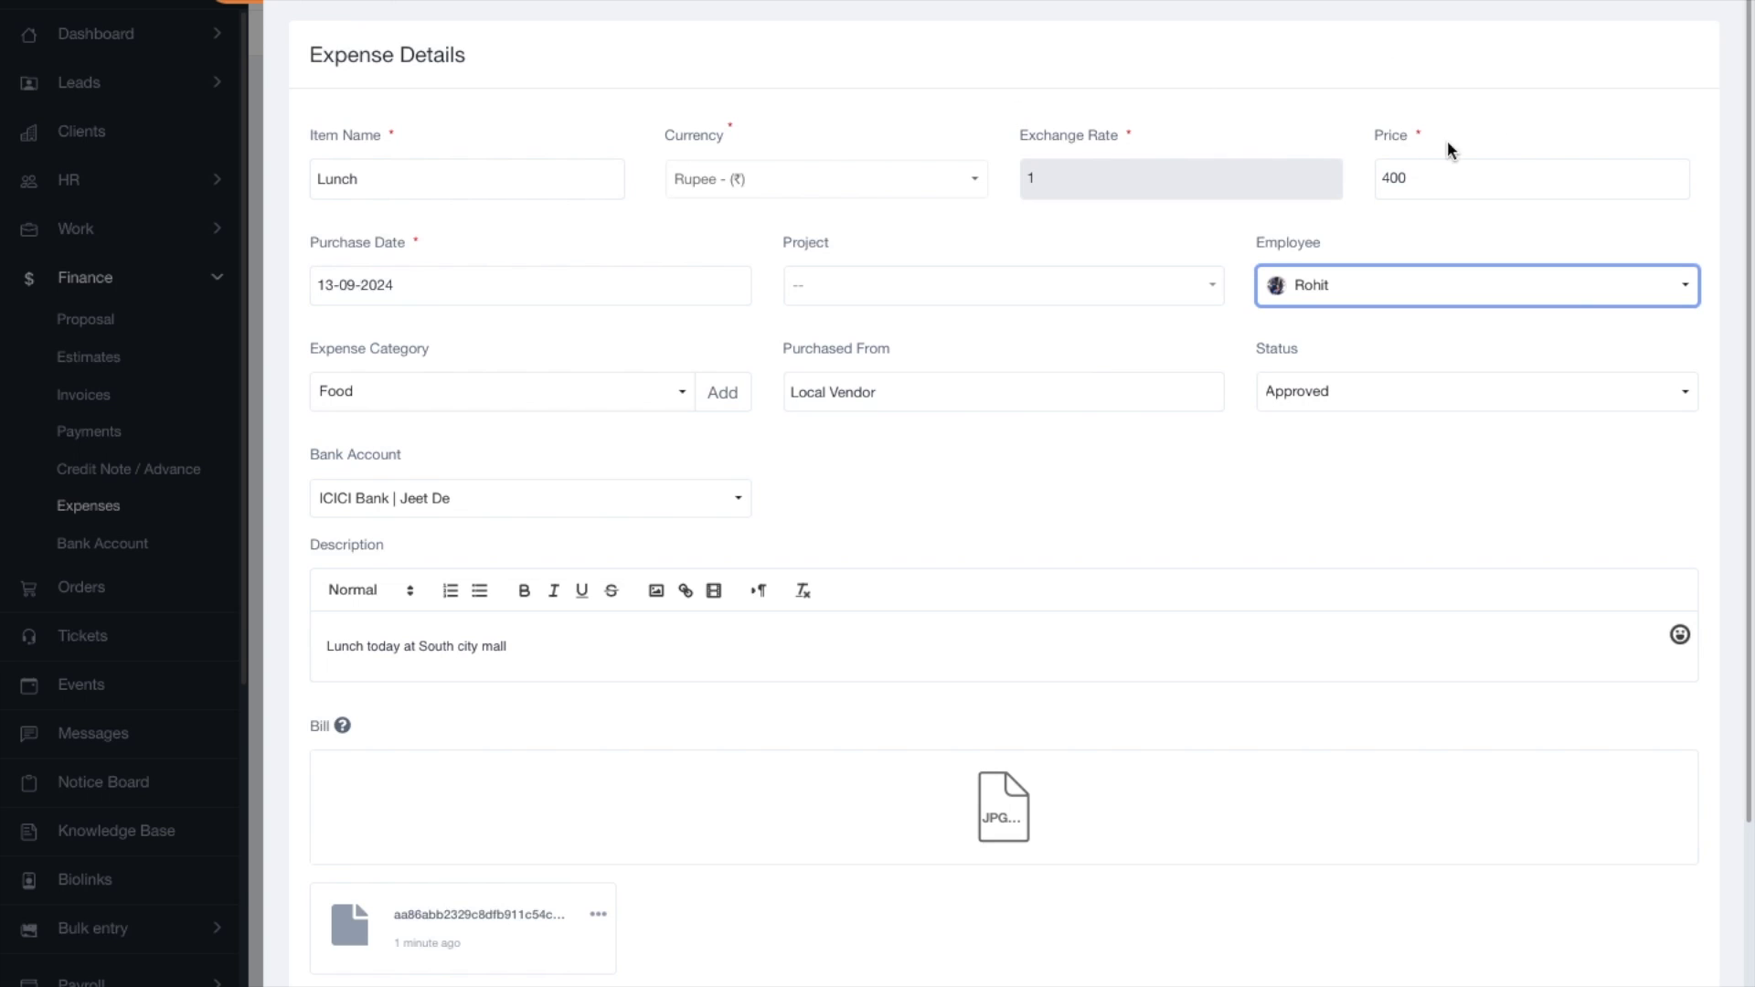
{"action": "left_click", "coordinate": [1360, 299]}
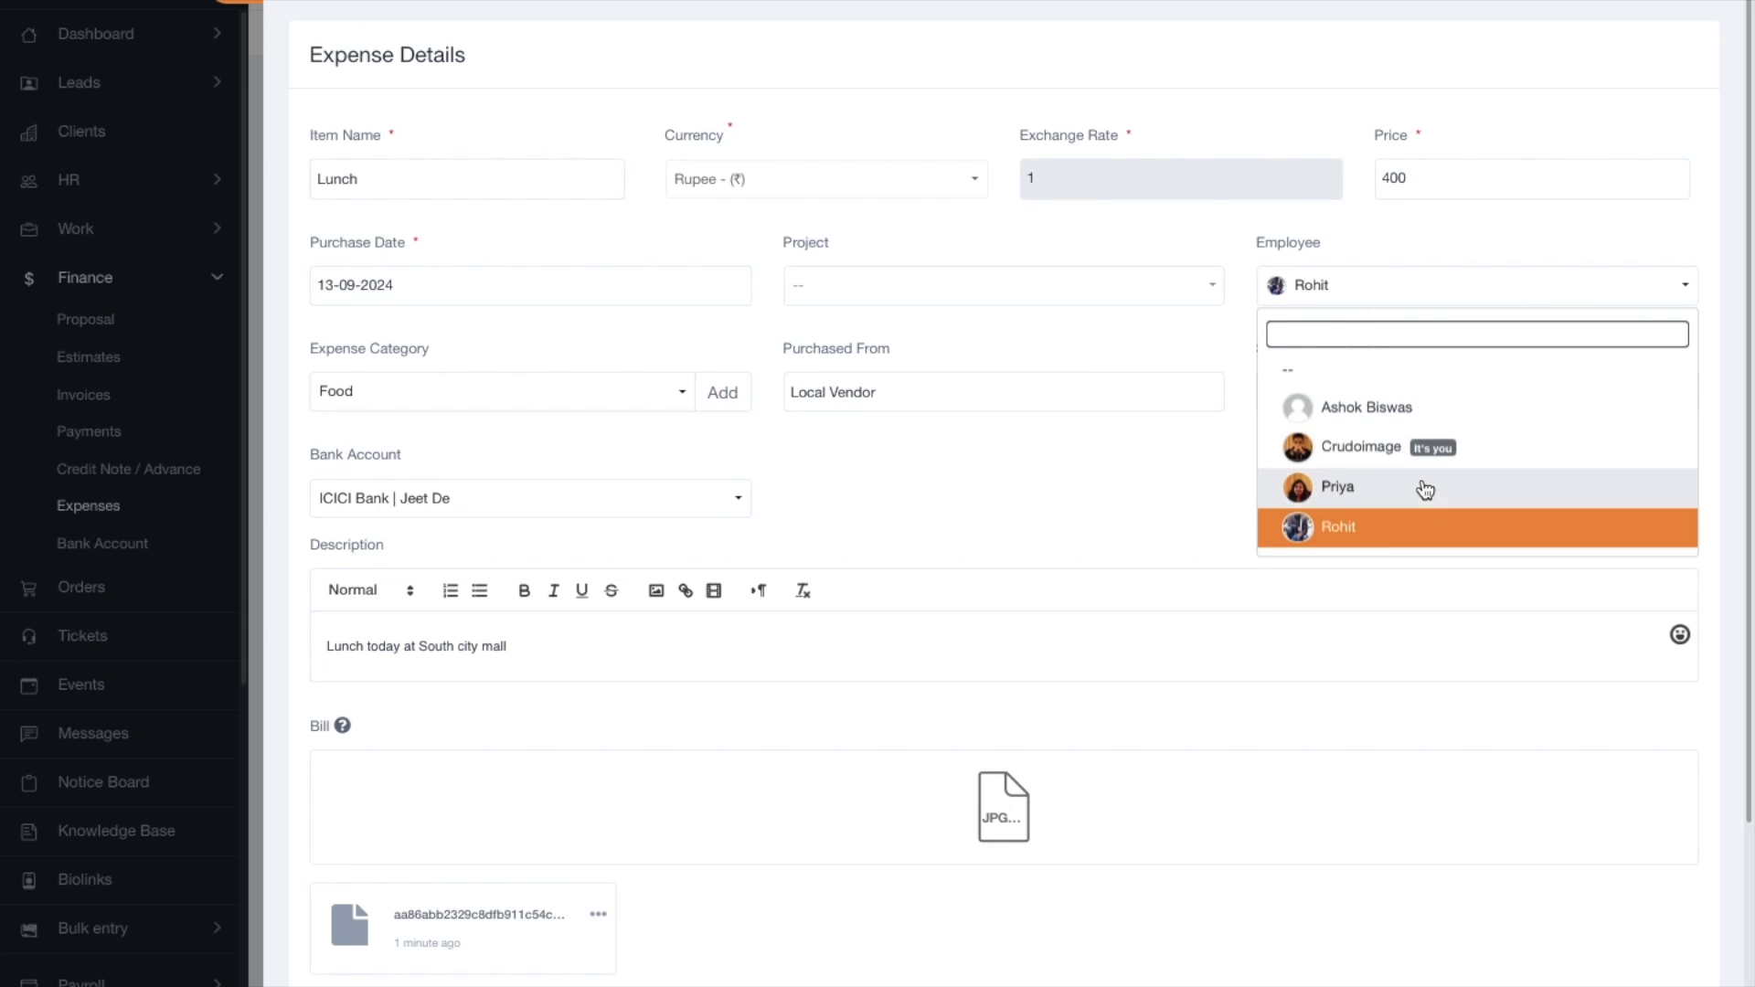
{"action": "left_click", "coordinate": [245, 18]}
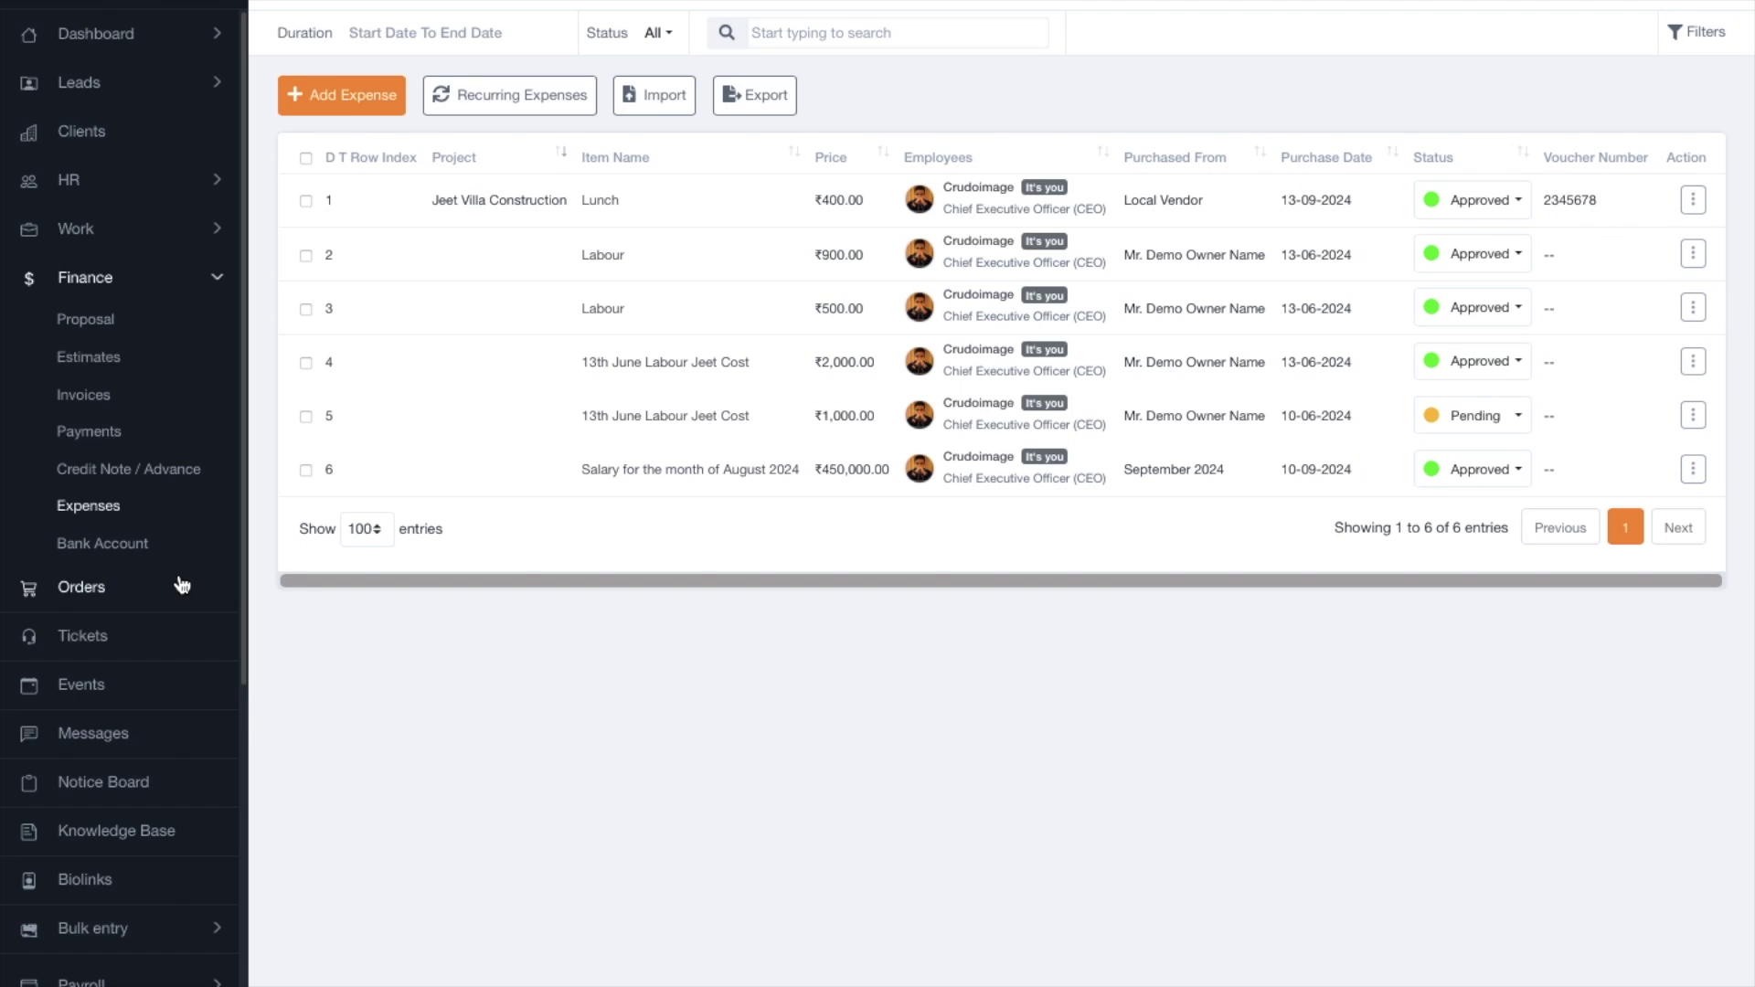
Open the bulk expense form and enter Expense #1 as item Food priced 500.
{"action": "scroll", "coordinate": [153, 753], "scroll_direction": "down", "scroll_amount": 3}
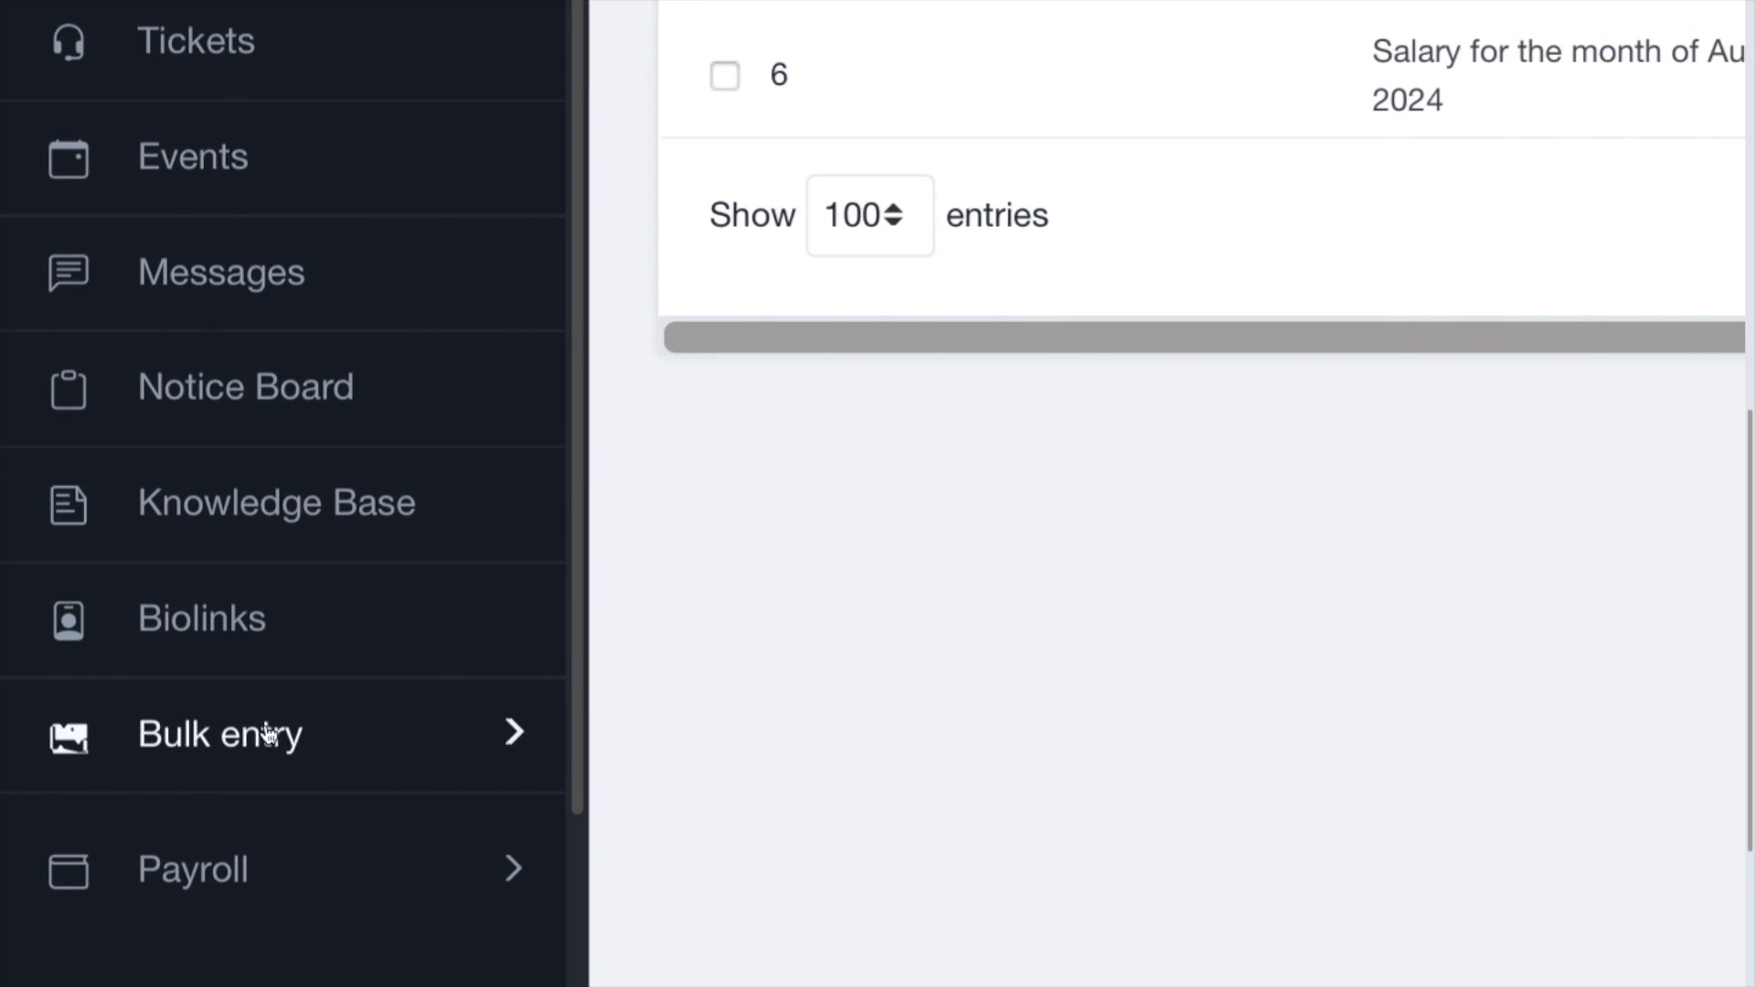
{"action": "left_click", "coordinate": [114, 733]}
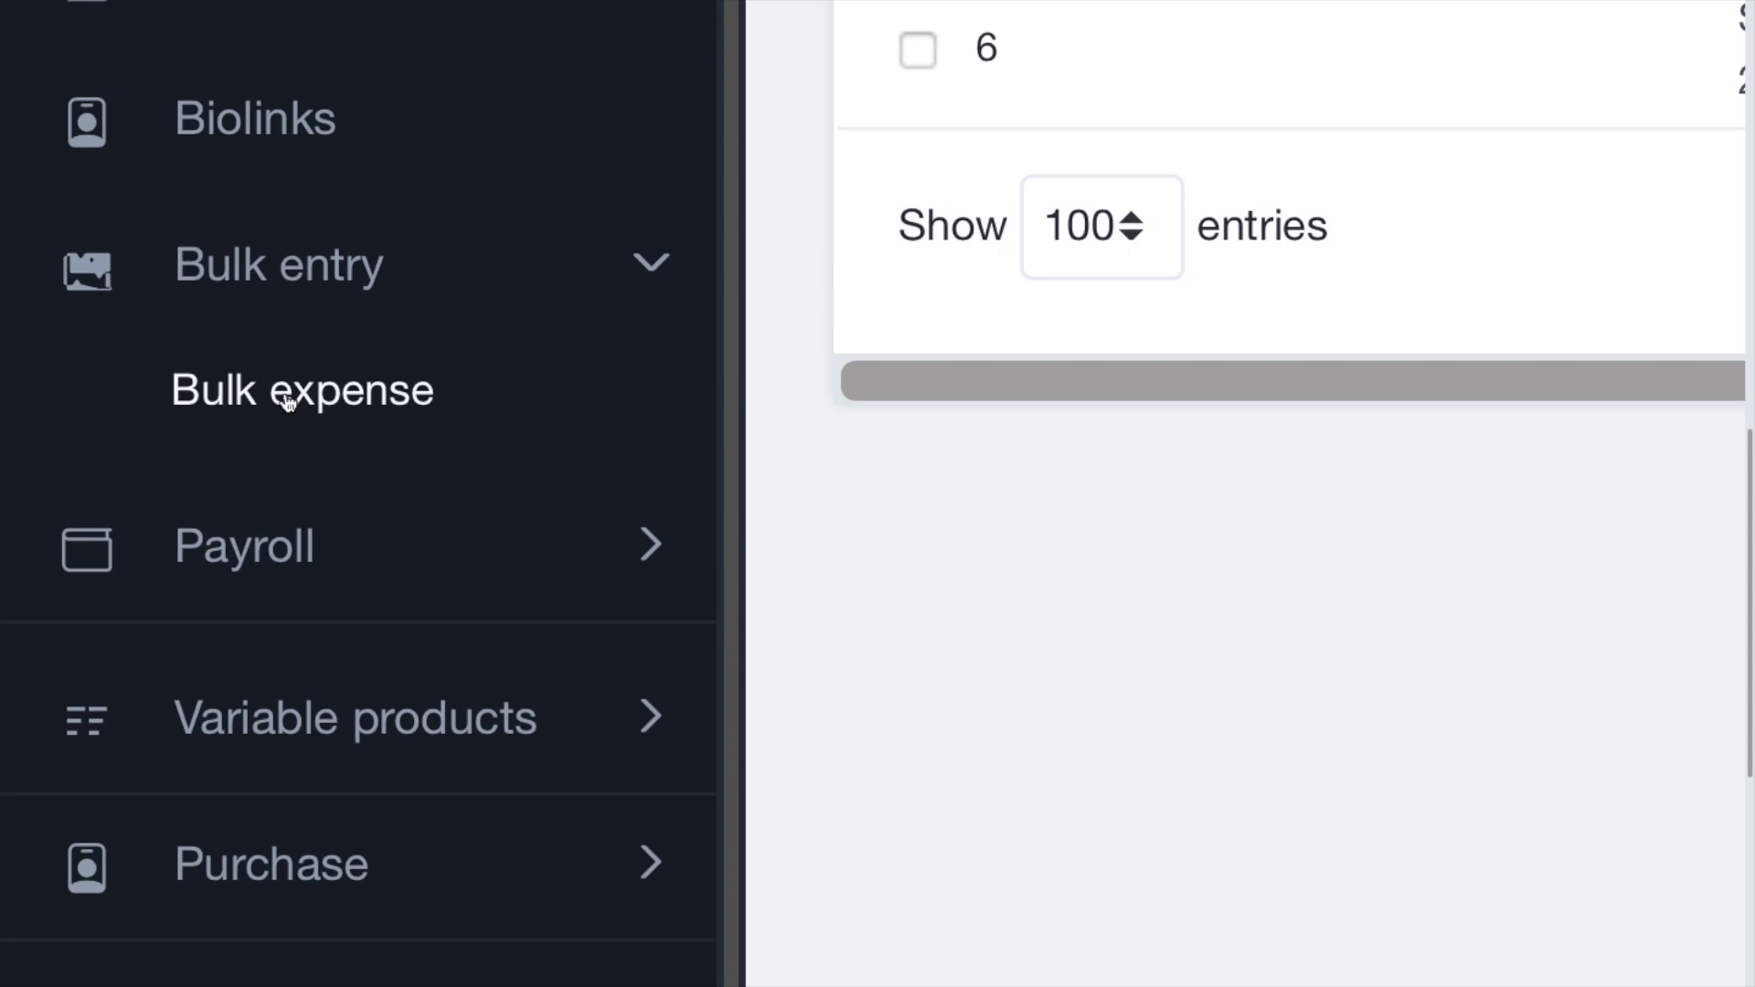
{"action": "left_click", "coordinate": [289, 403]}
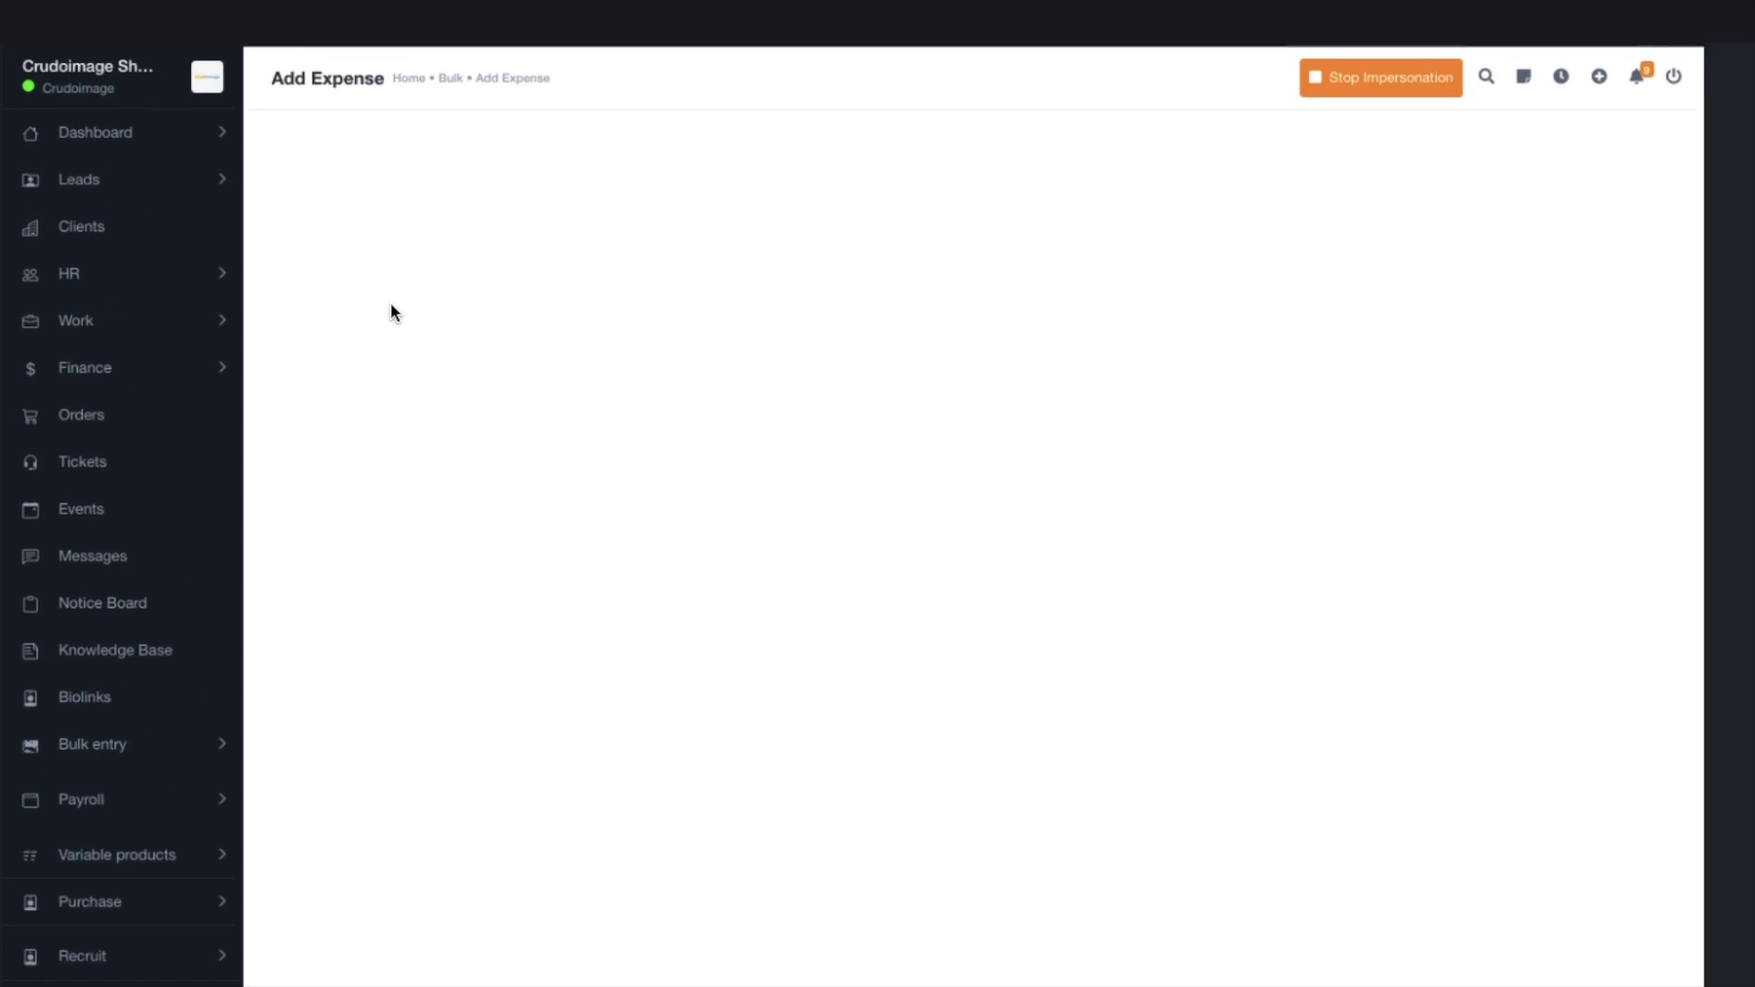
{"action": "left_click", "coordinate": [446, 367]}
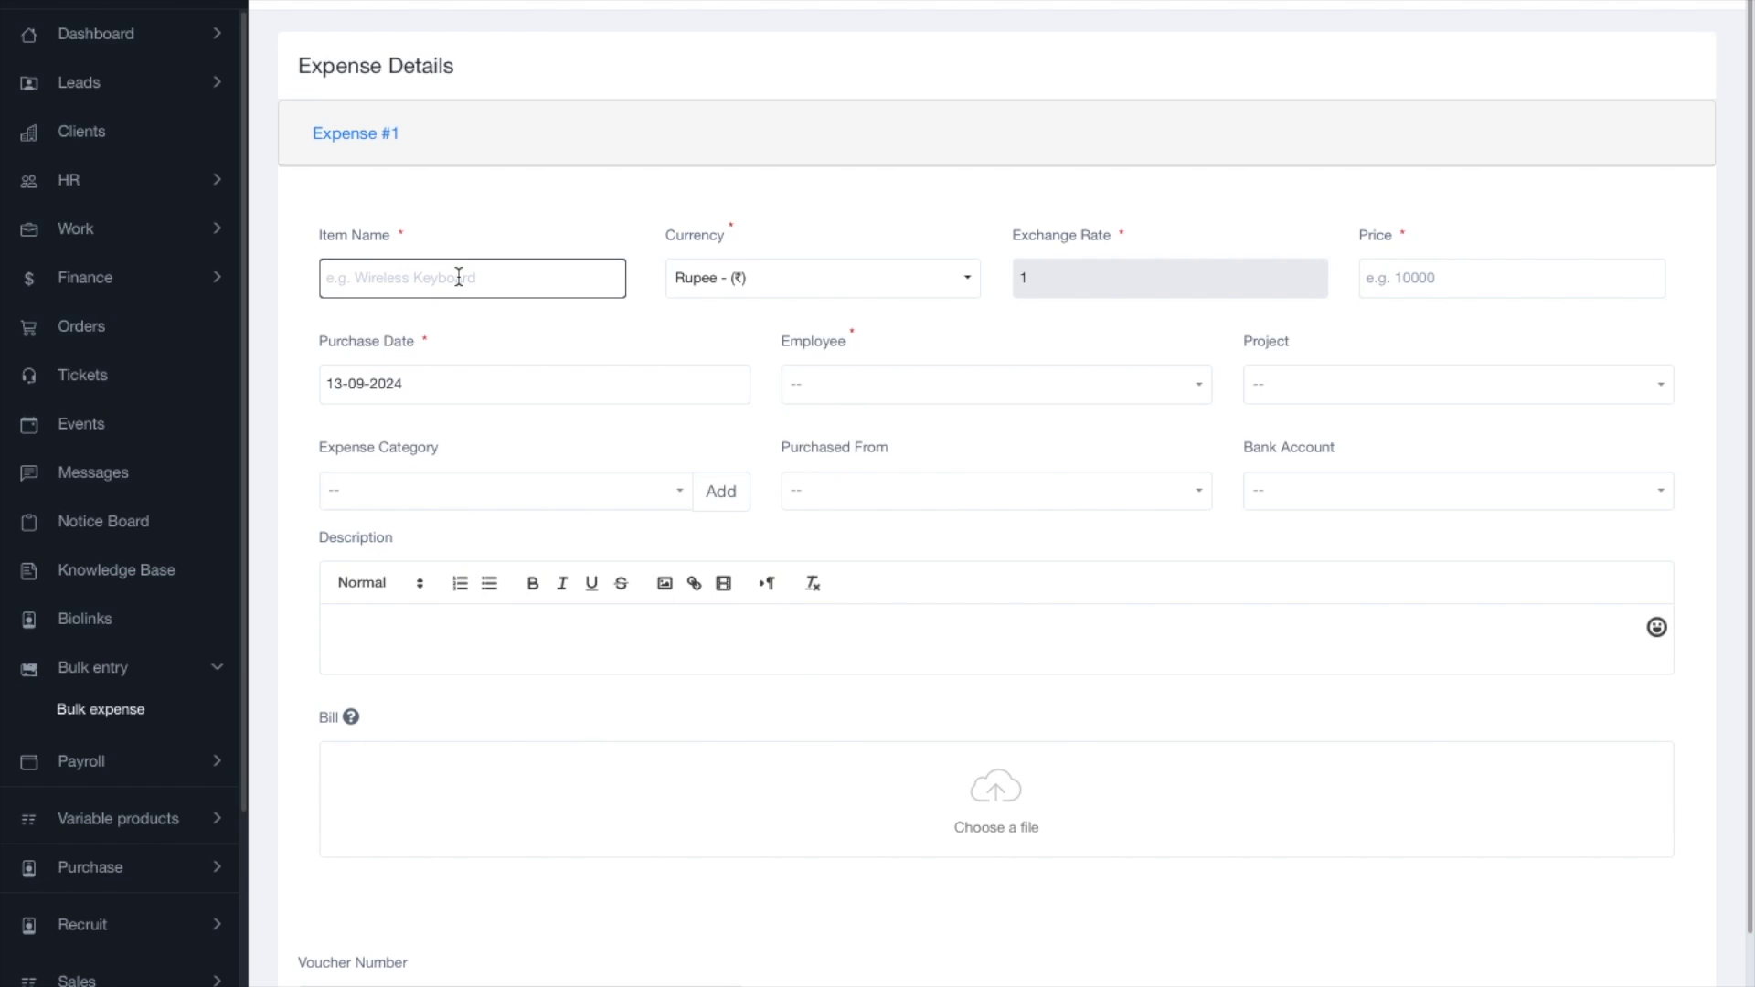
{"action": "type", "text": "Food"}
{"action": "left_click", "coordinate": [1431, 277]}
{"action": "type", "text": "500"}
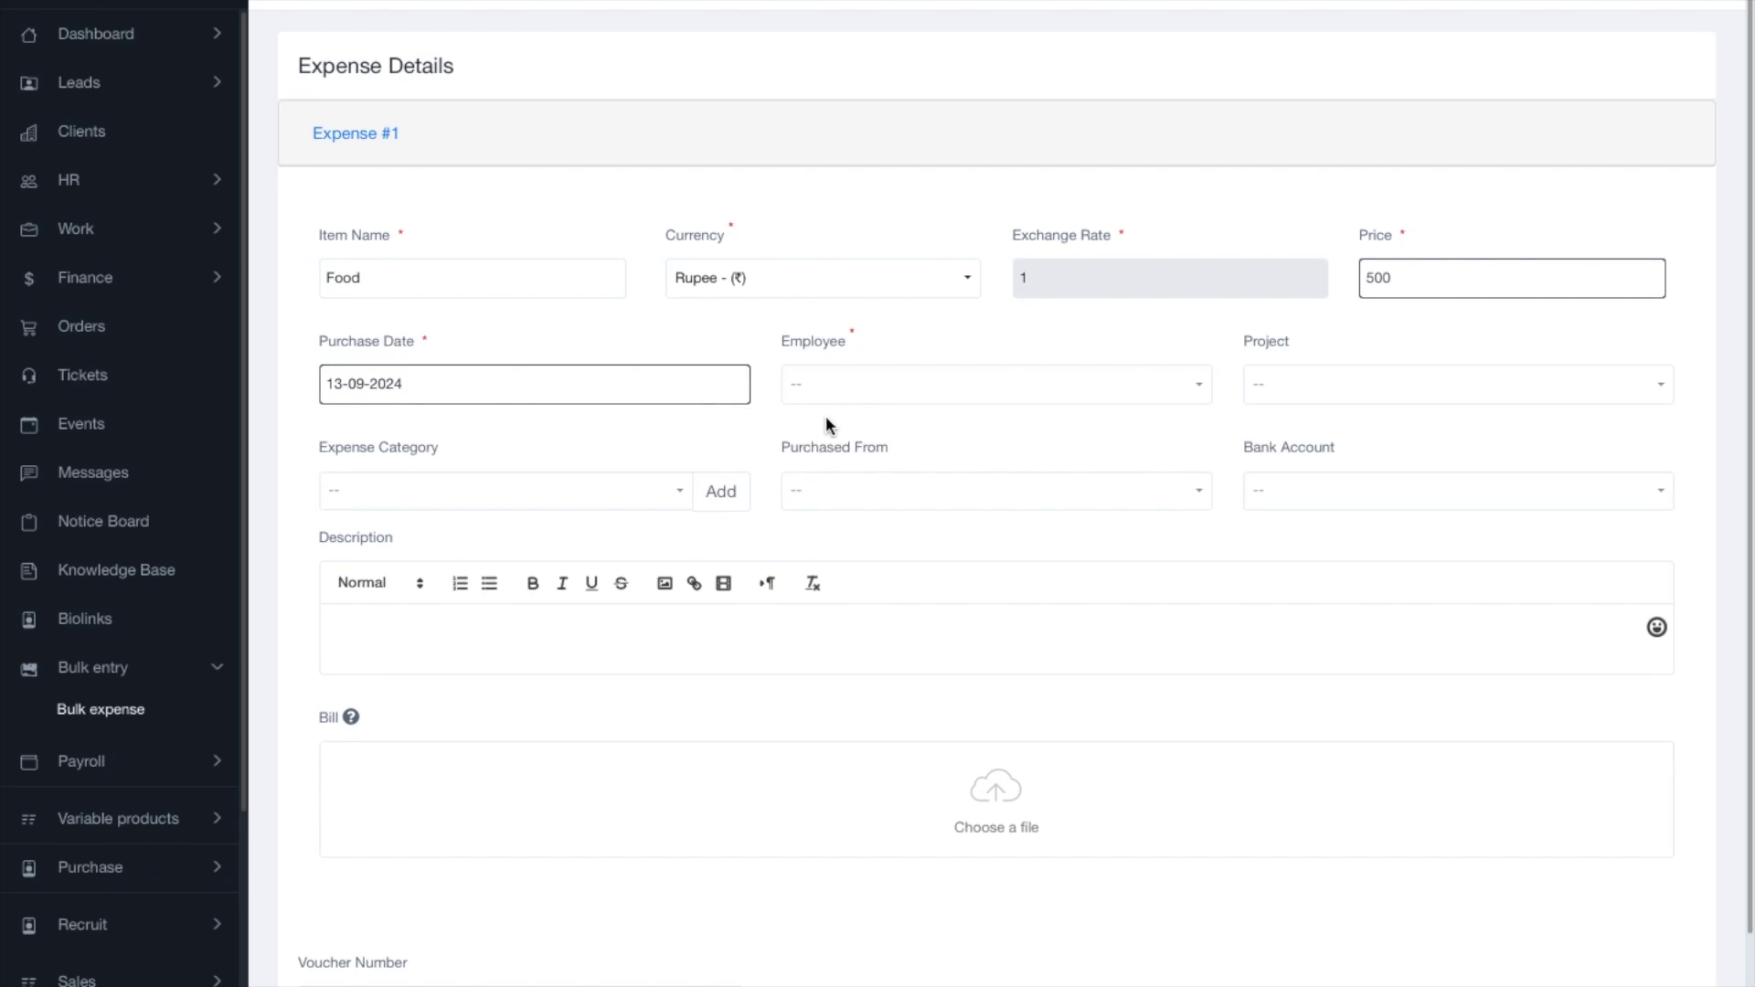
Assign Expense #1 to yourself as employee and to the Jeet Villa Construction project.
{"action": "left_click", "coordinate": [851, 395]}
{"action": "left_click", "coordinate": [859, 510]}
{"action": "left_click", "coordinate": [1426, 399]}
{"action": "left_click", "coordinate": [992, 352]}
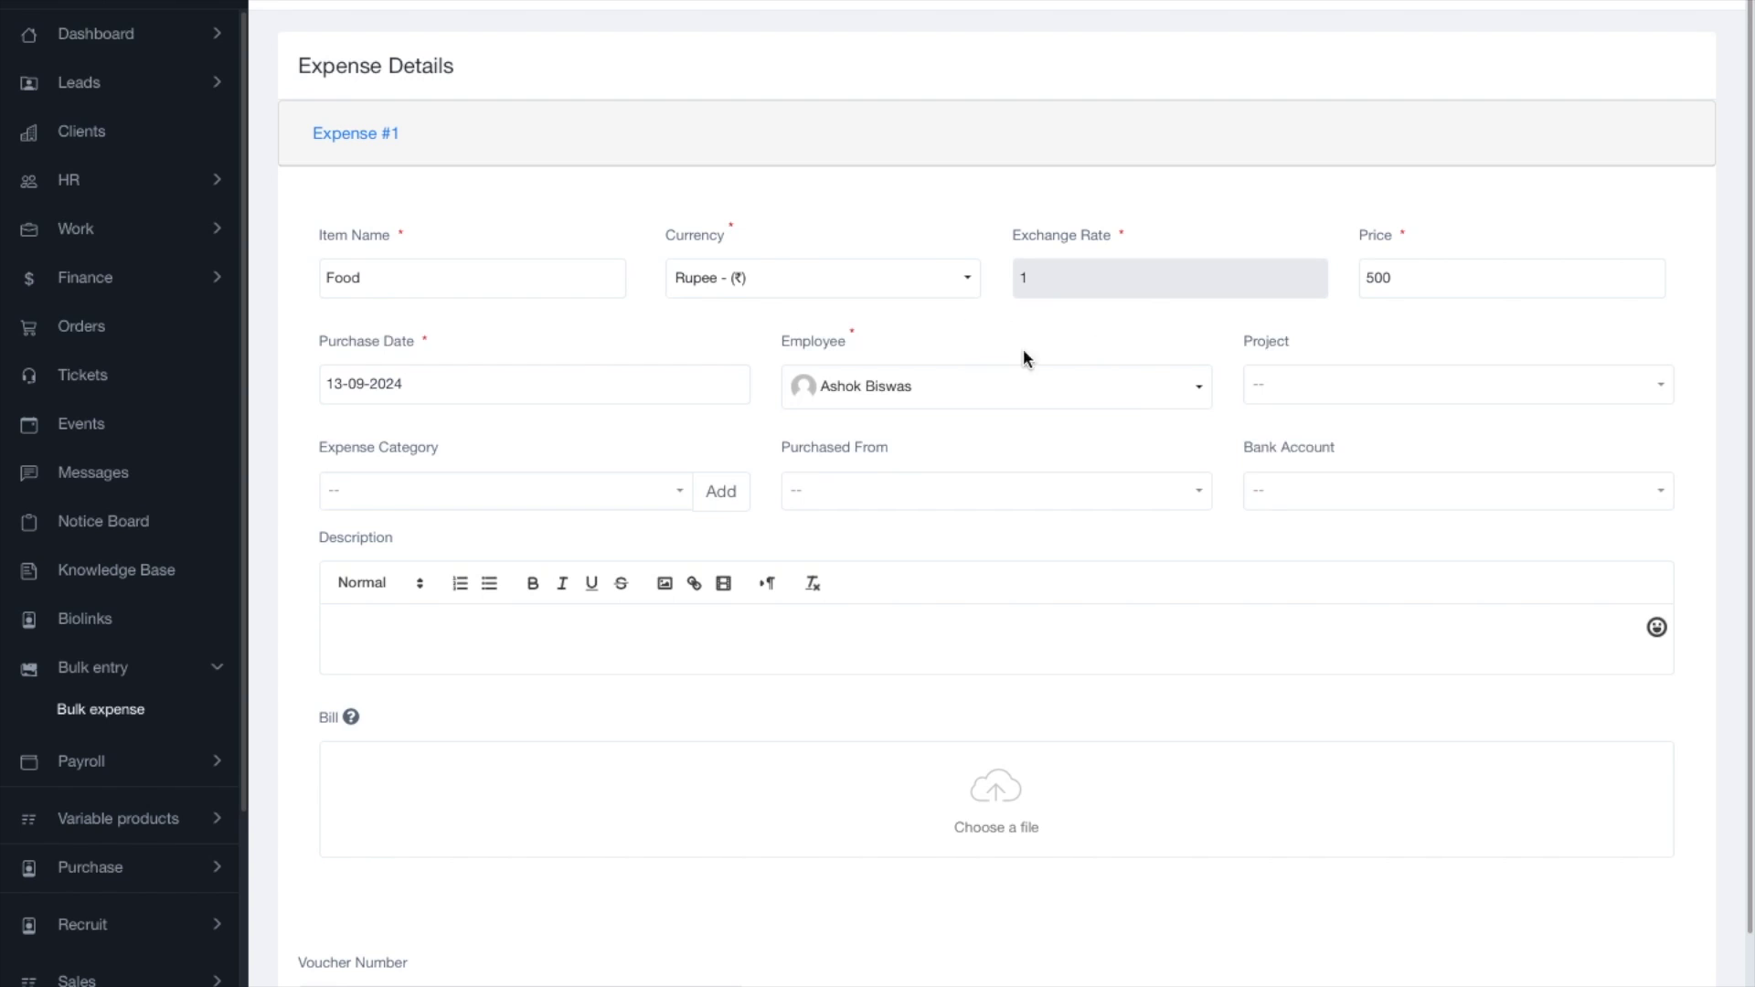
{"action": "left_click", "coordinate": [1166, 385]}
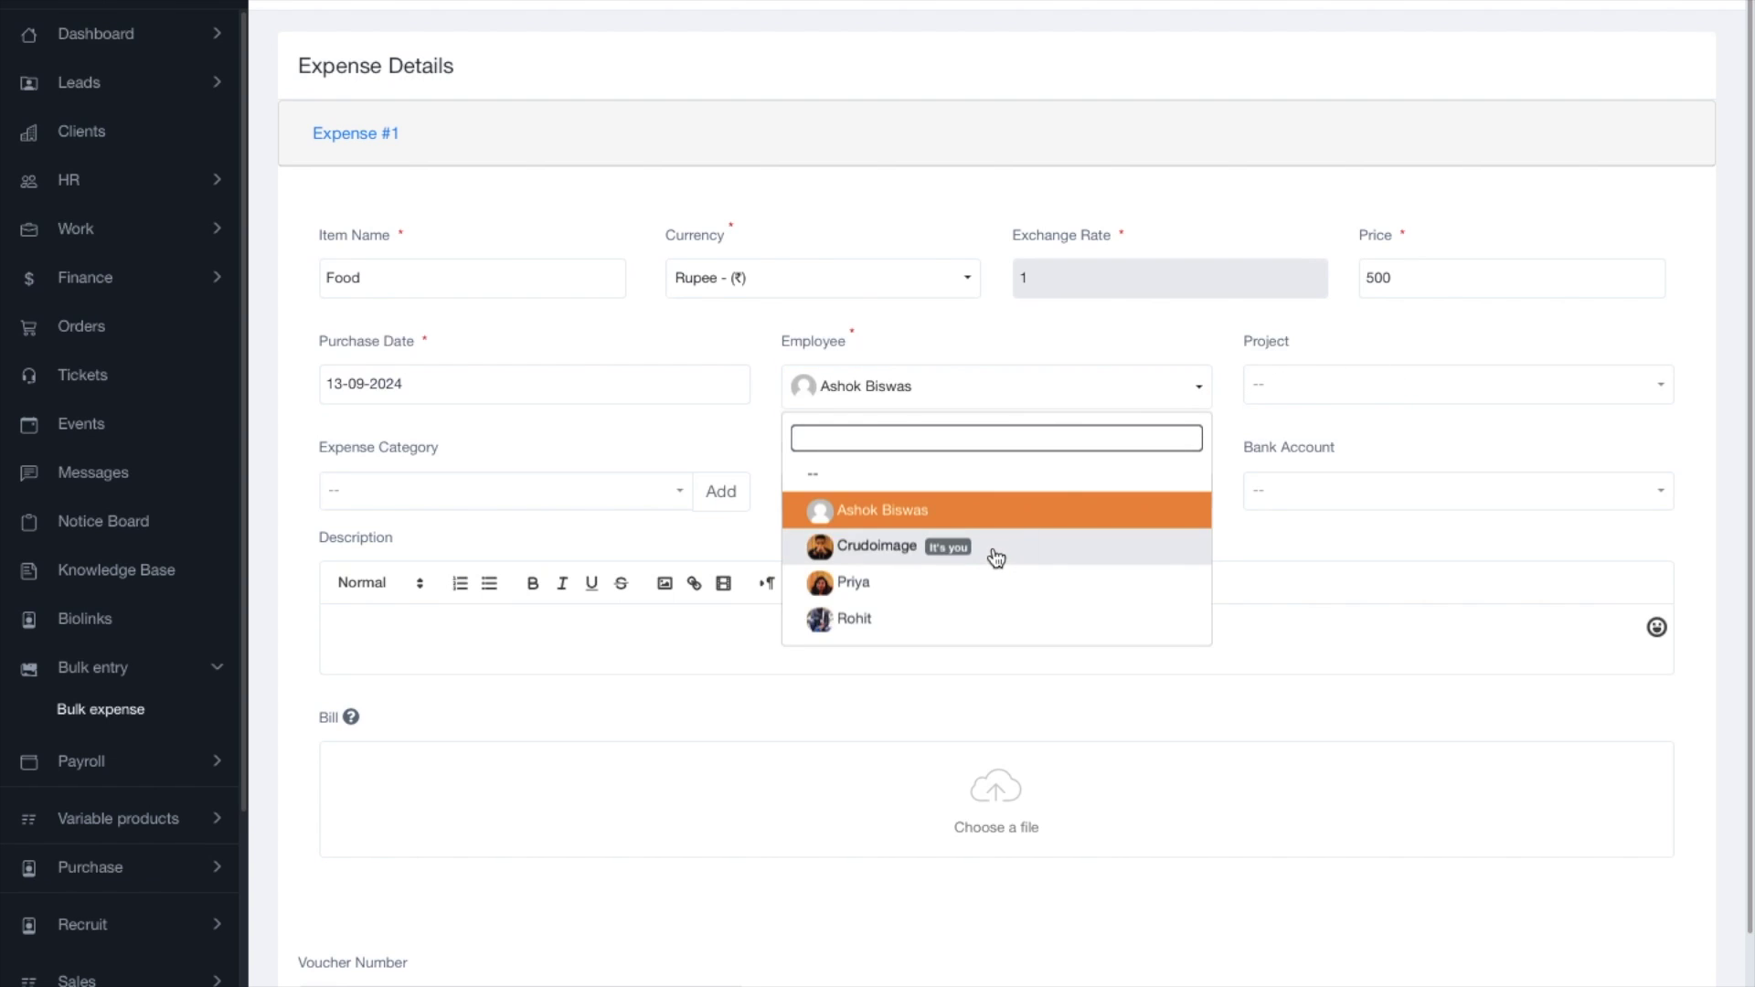
{"action": "left_click", "coordinate": [996, 559]}
{"action": "left_click", "coordinate": [1342, 376]}
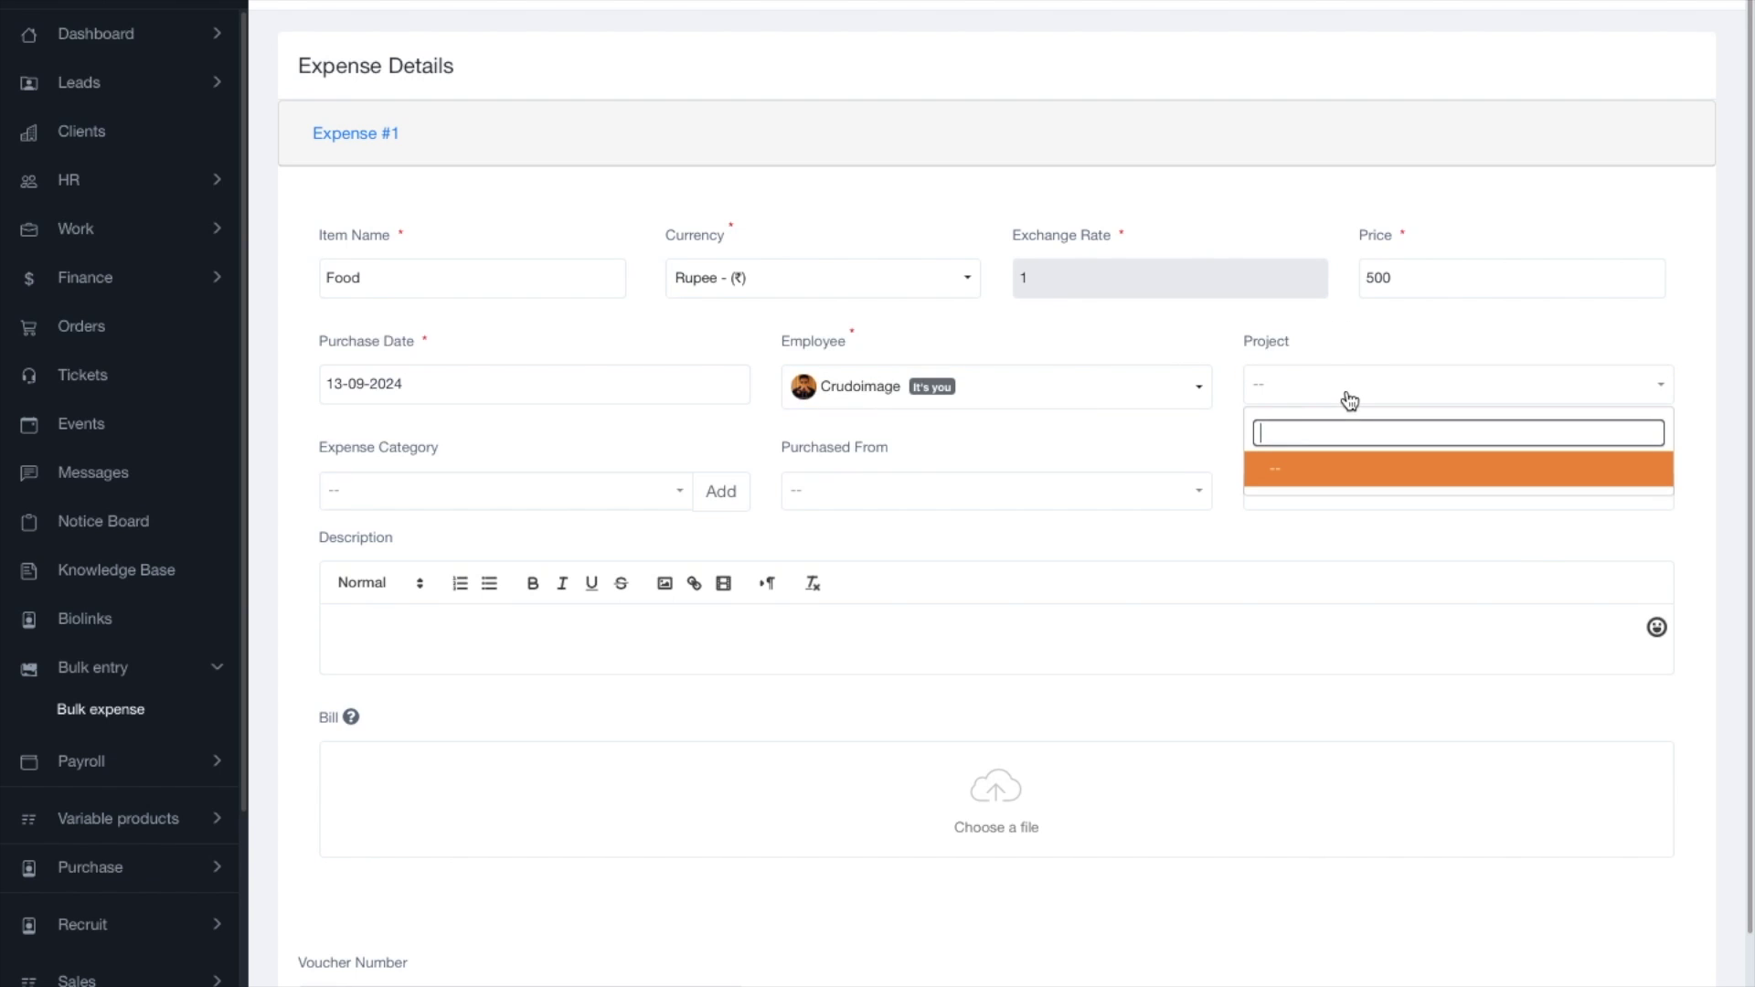
{"action": "left_click", "coordinate": [1349, 382]}
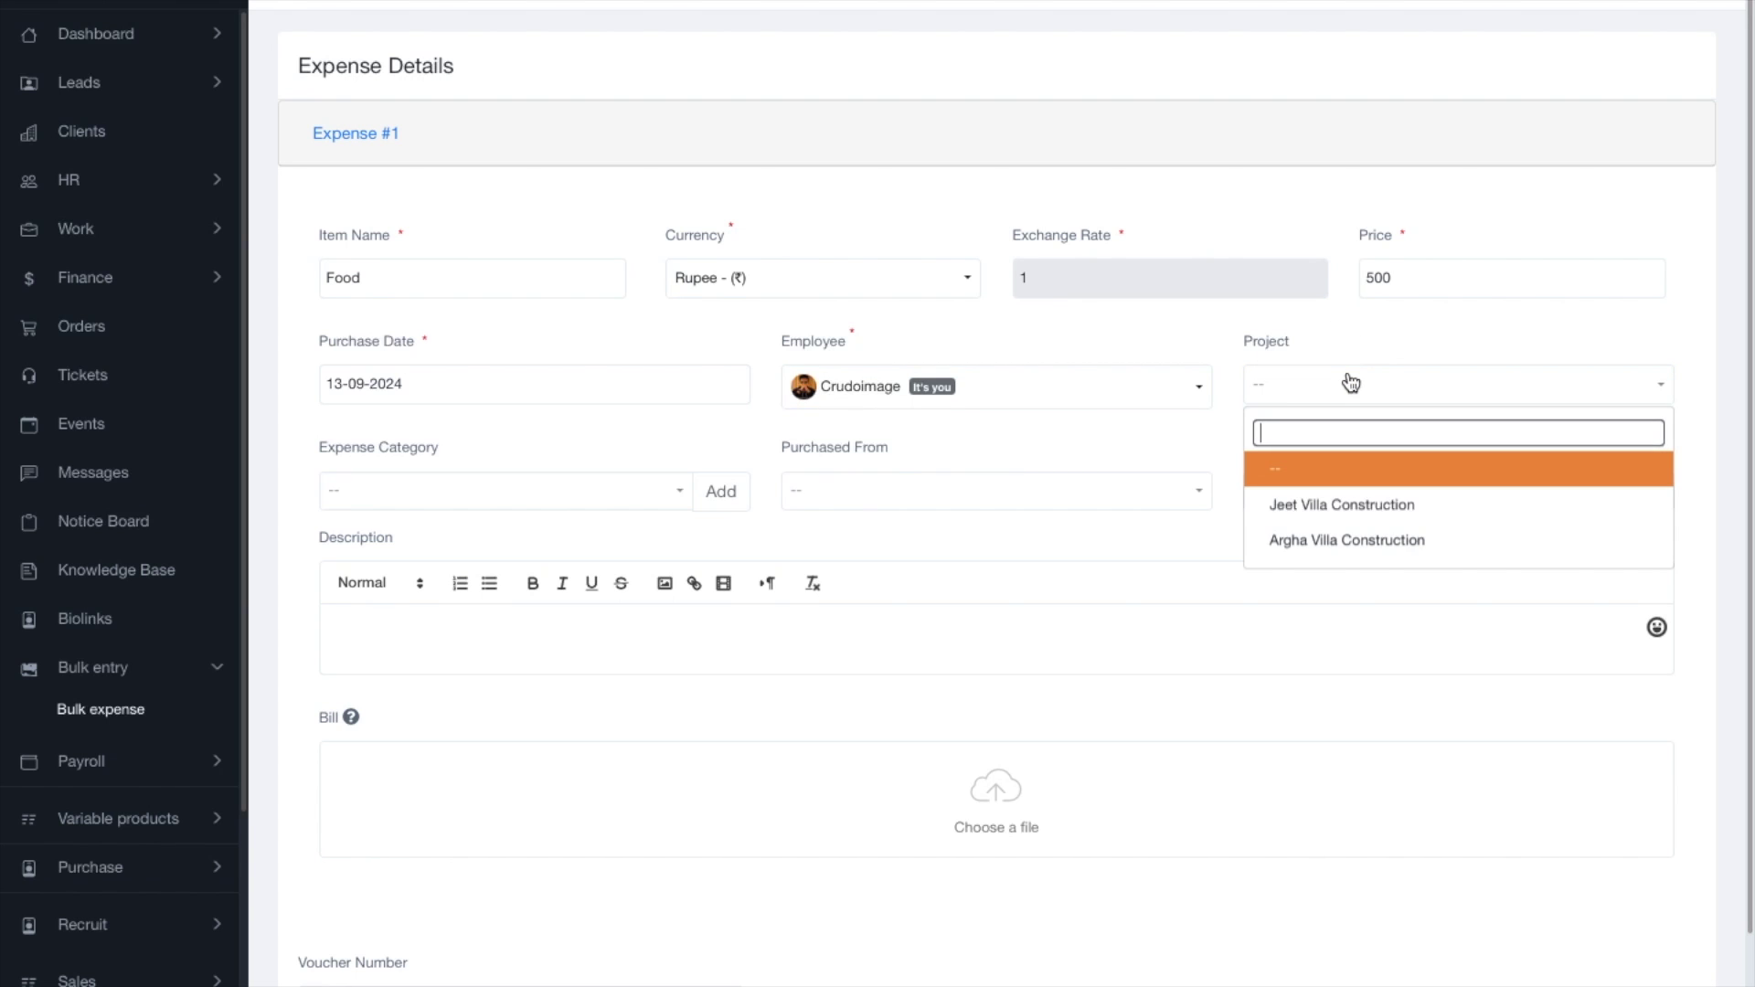
{"action": "left_click", "coordinate": [1364, 512]}
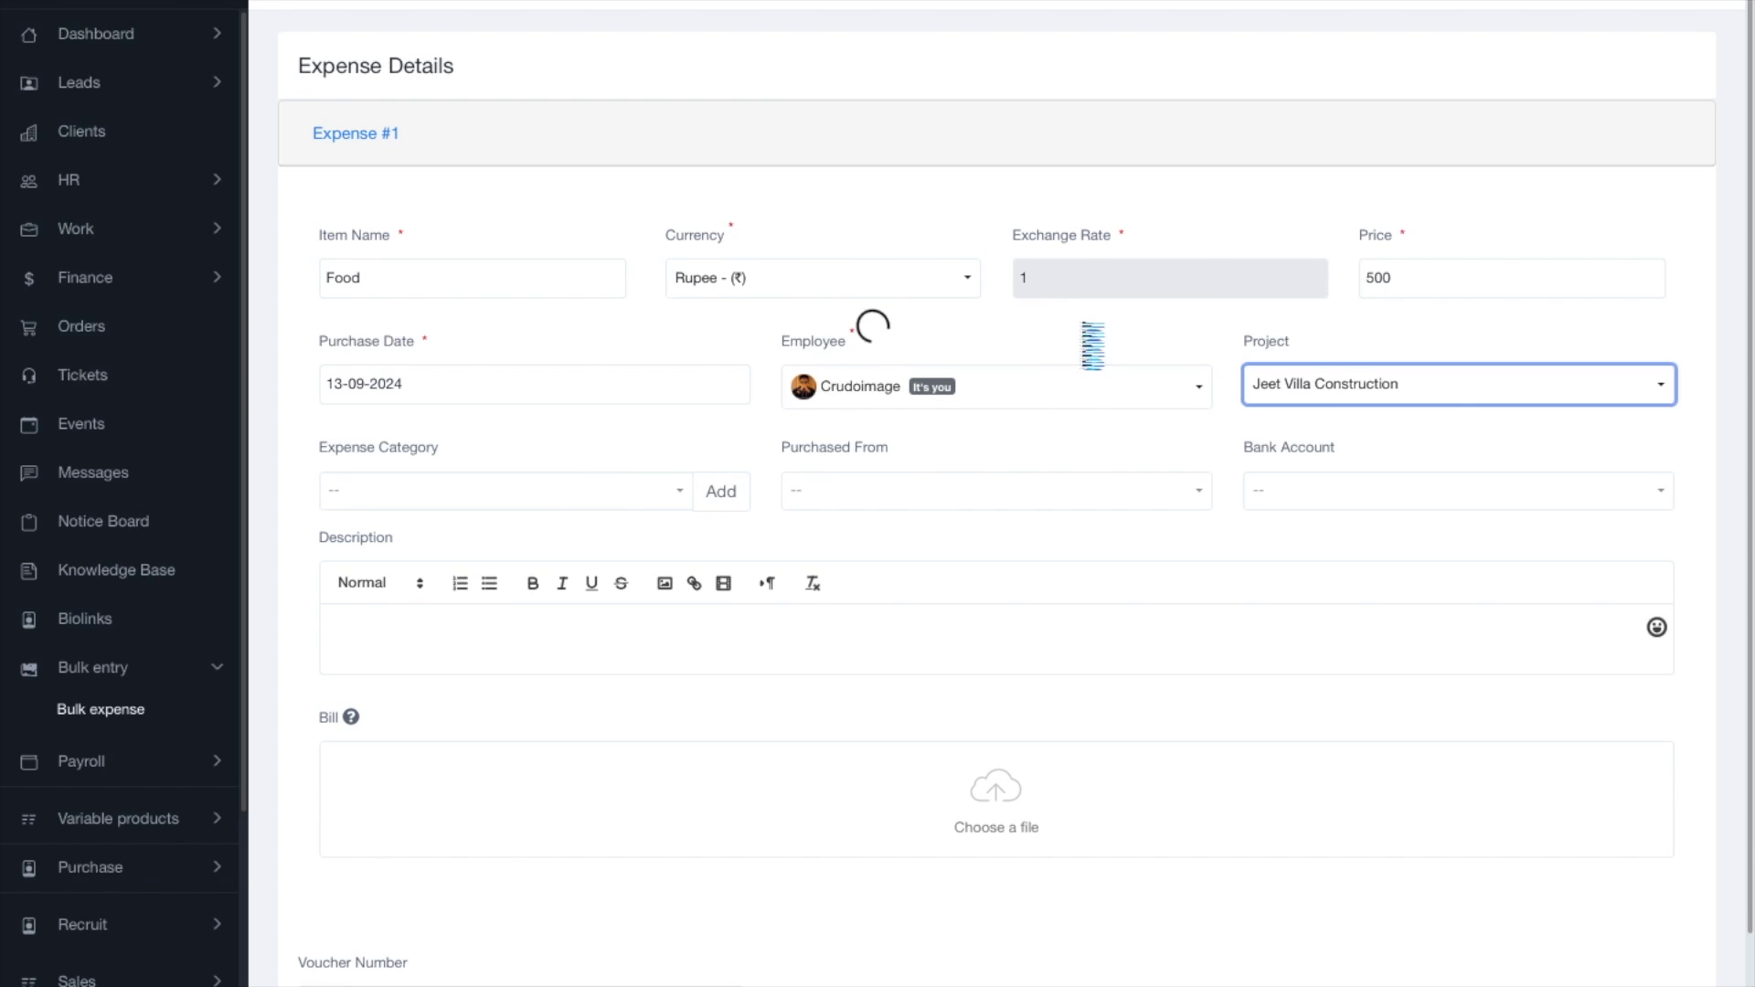
Set Expense #1's category to Food, vendor to the demo owner, and account to ICICI Bank.
{"action": "scroll", "coordinate": [778, 403], "scroll_direction": "down", "scroll_amount": 2}
{"action": "left_click", "coordinate": [384, 377]}
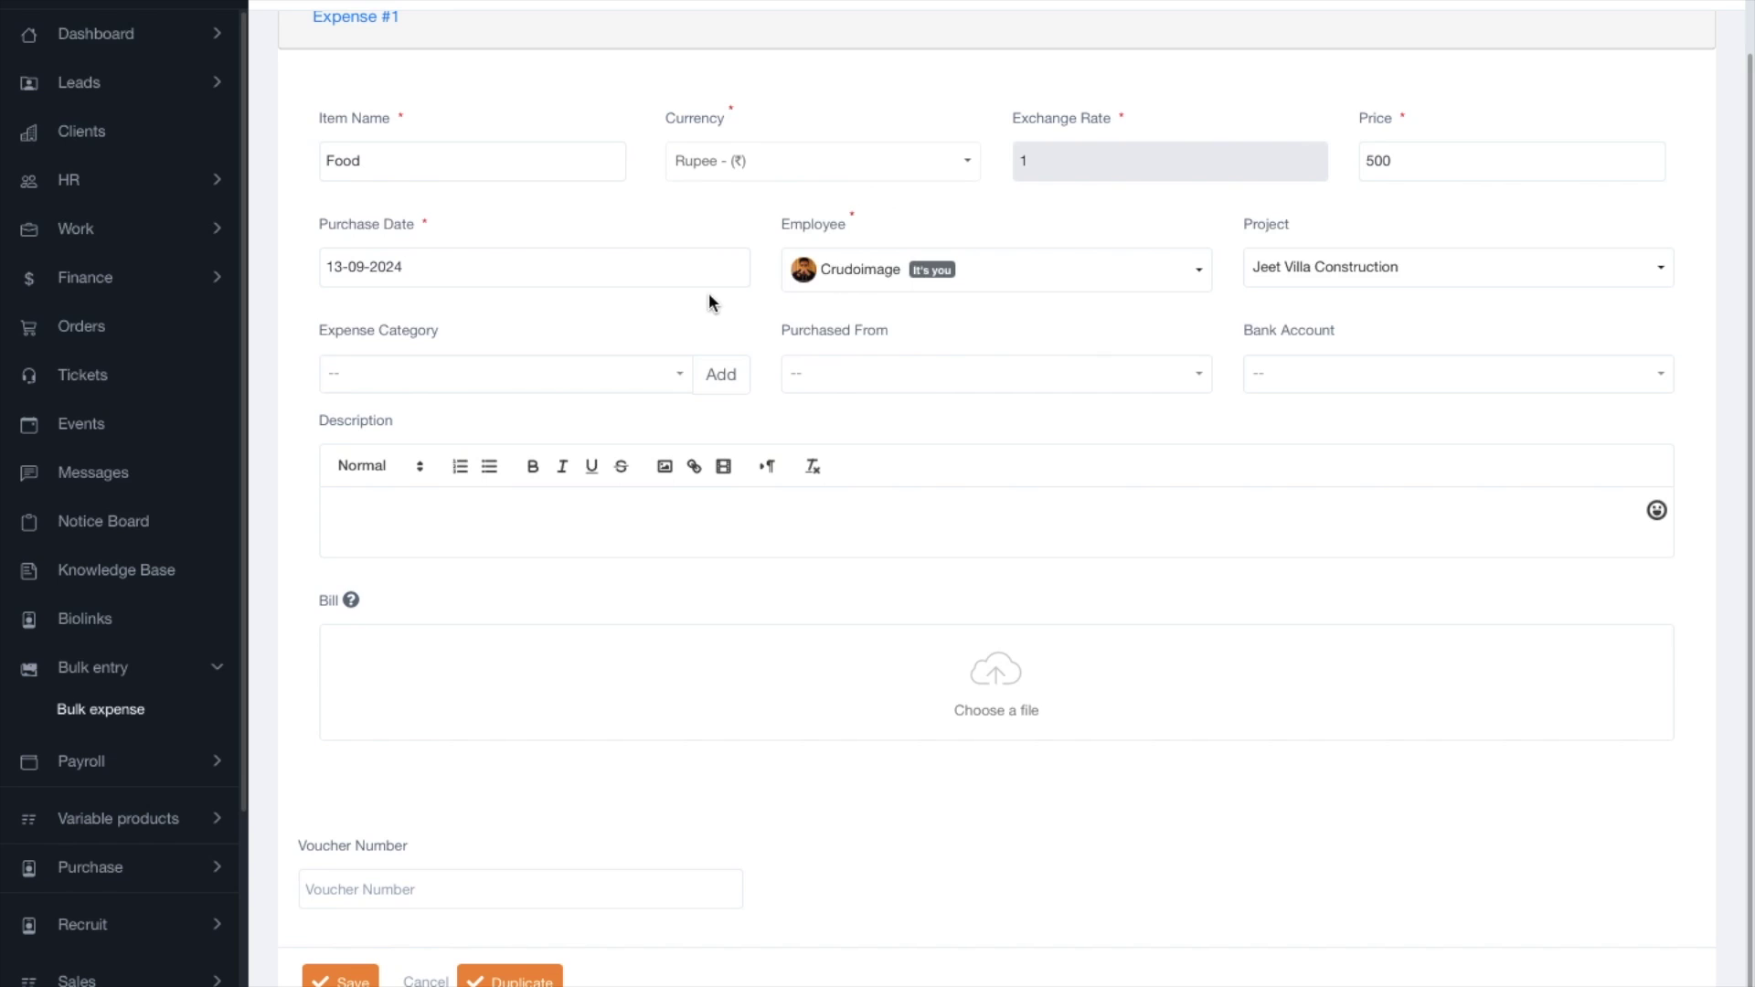
{"action": "left_click", "coordinate": [418, 374]}
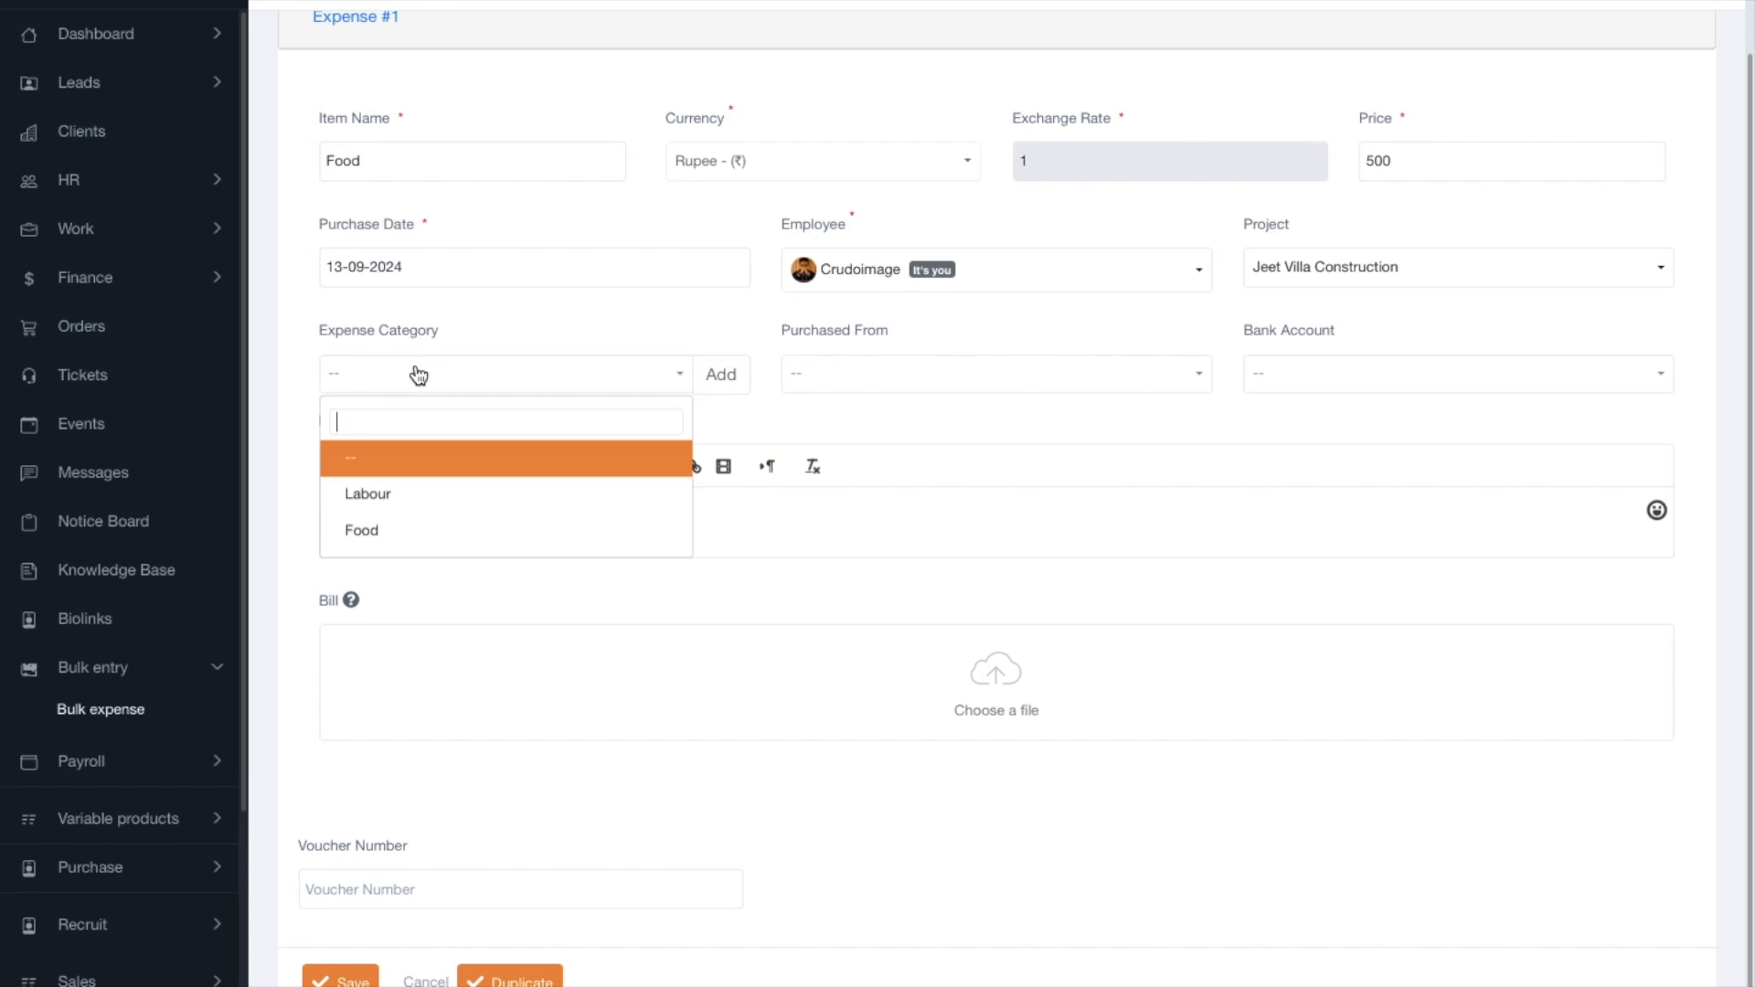
{"action": "left_click", "coordinate": [412, 530]}
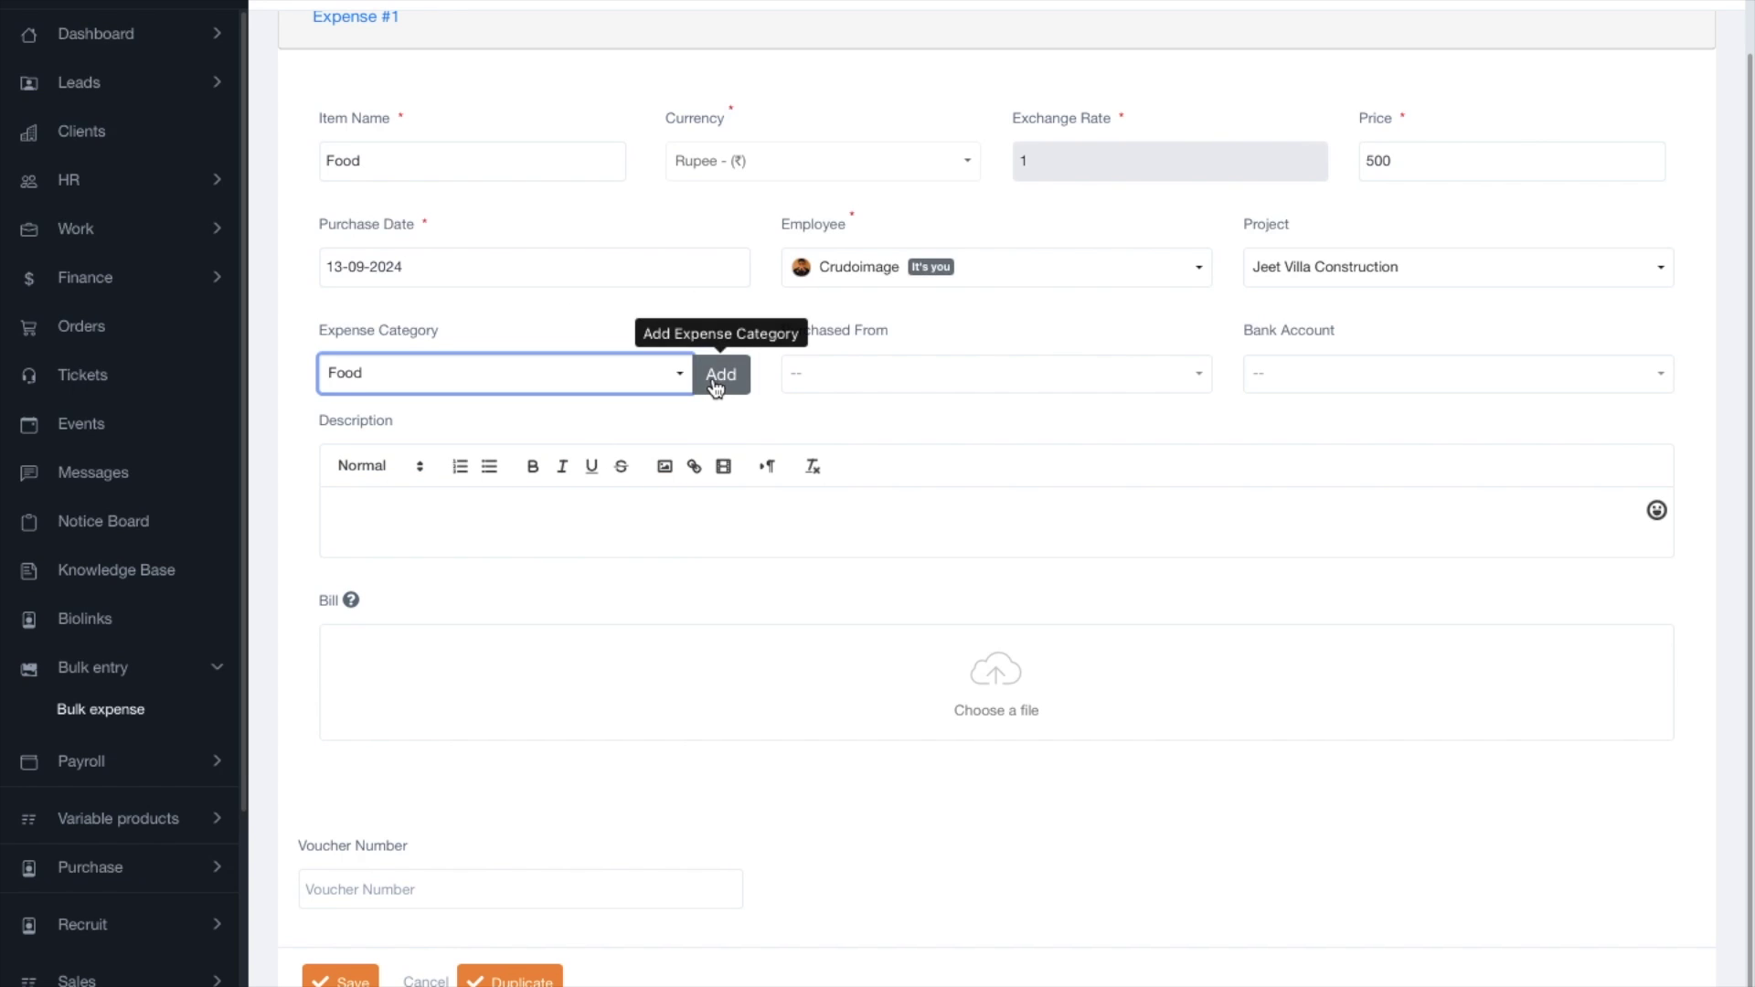
{"action": "left_click", "coordinate": [866, 378]}
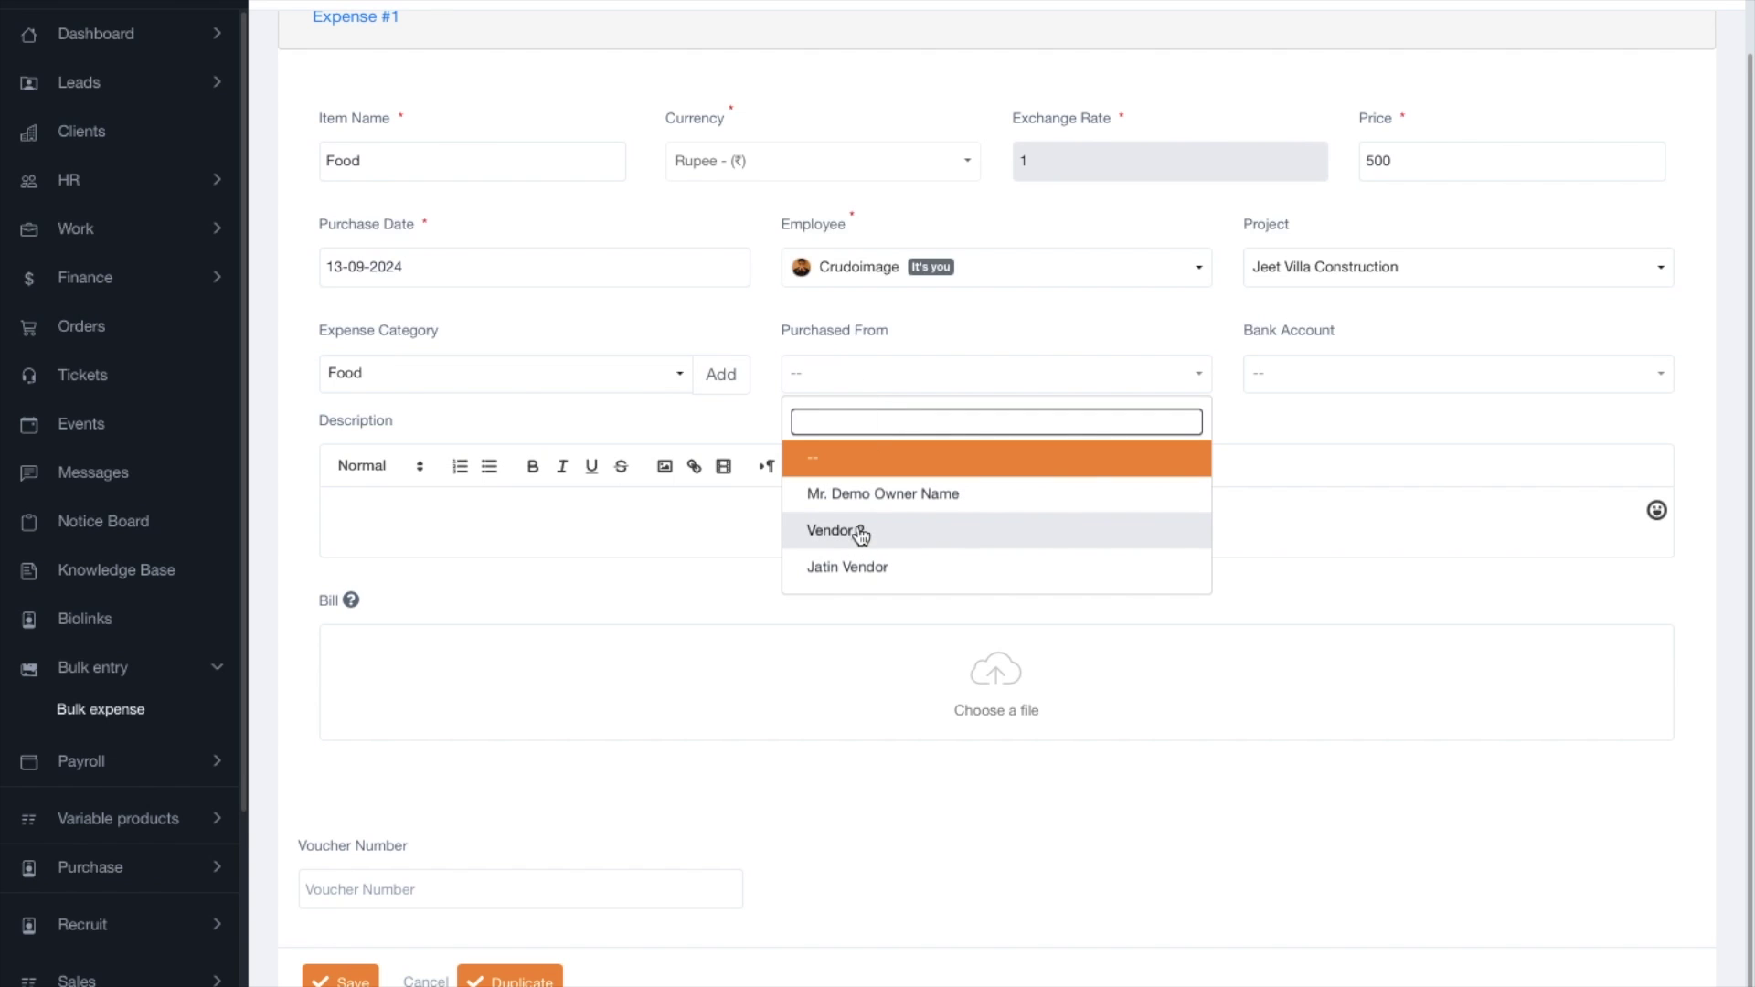
{"action": "left_click", "coordinate": [878, 494]}
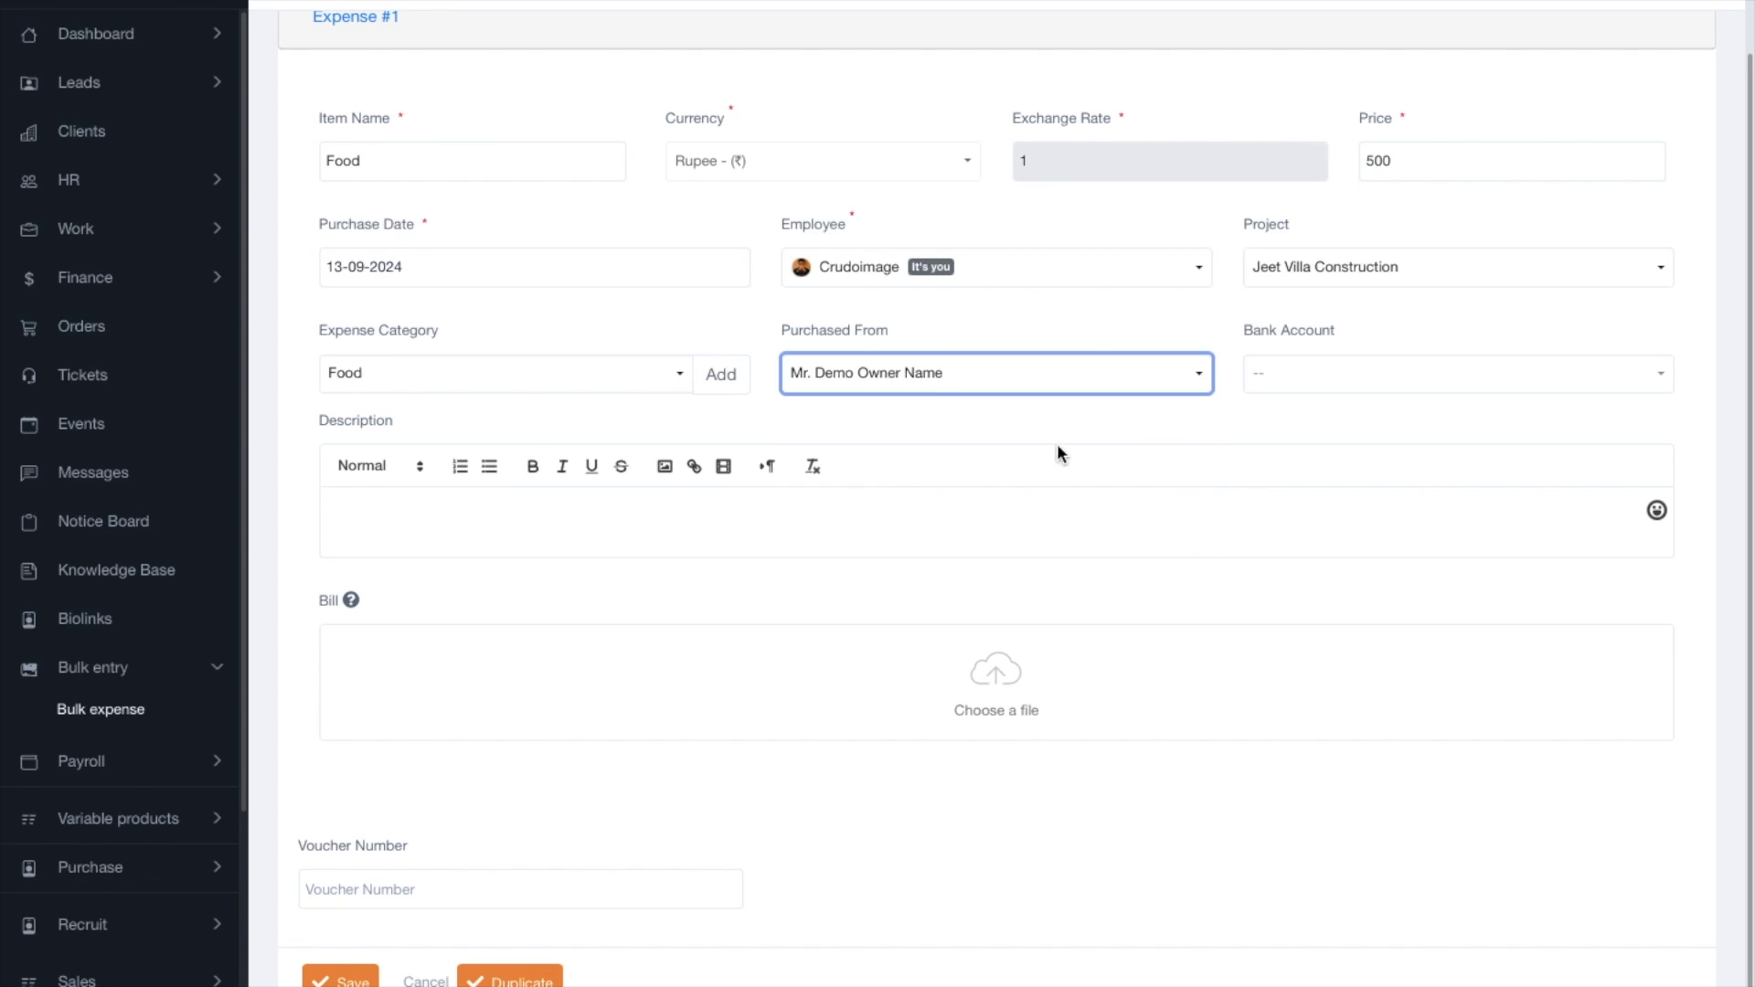
{"action": "left_click", "coordinate": [1277, 399]}
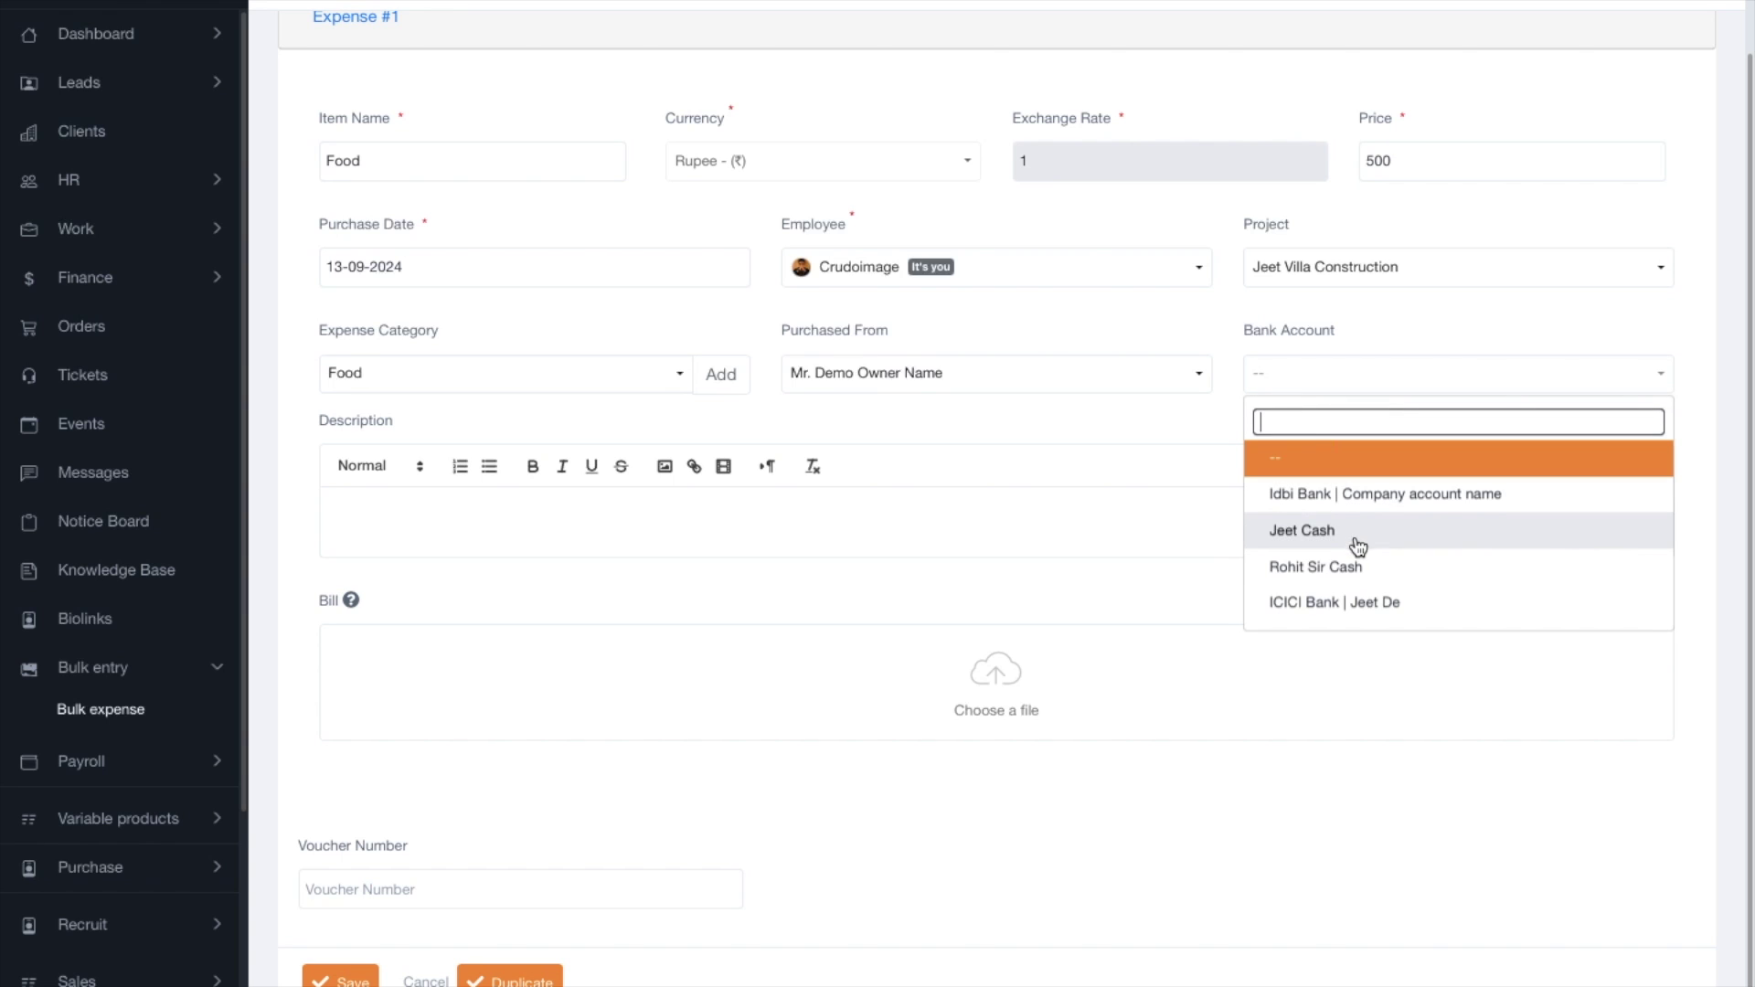
{"action": "left_click", "coordinate": [1340, 603]}
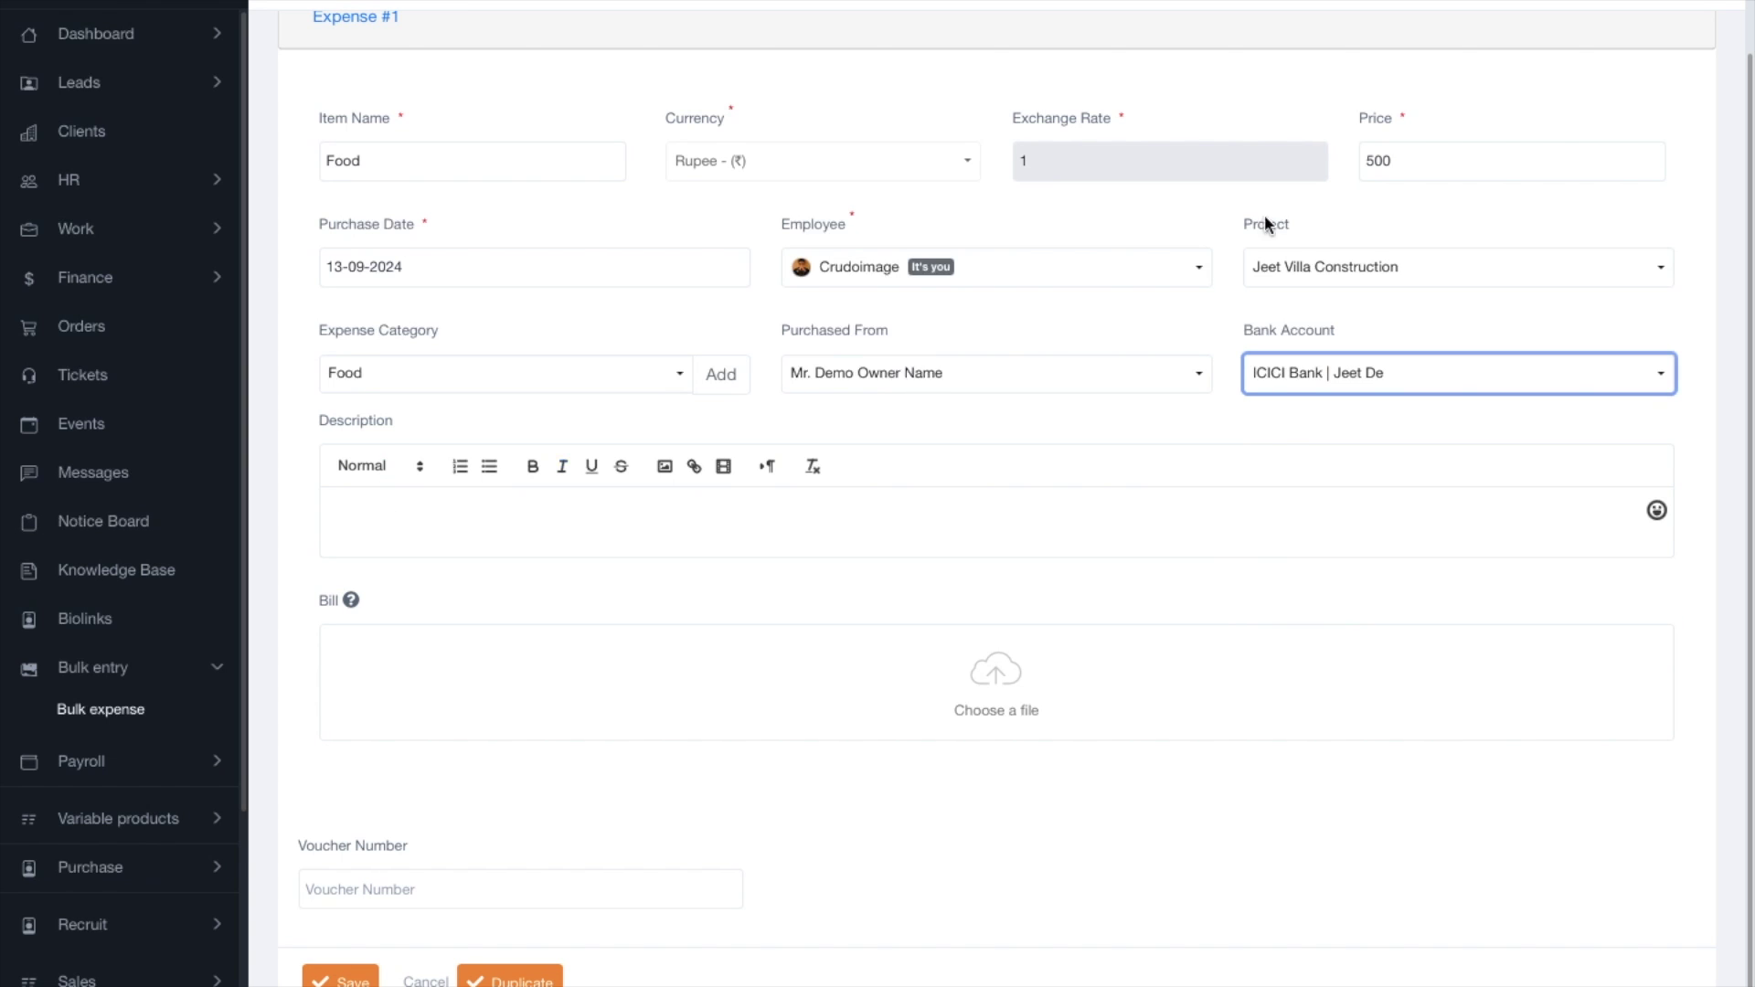
Attach the ICICI logo image as Expense #1's bill.
{"action": "left_click", "coordinate": [695, 701]}
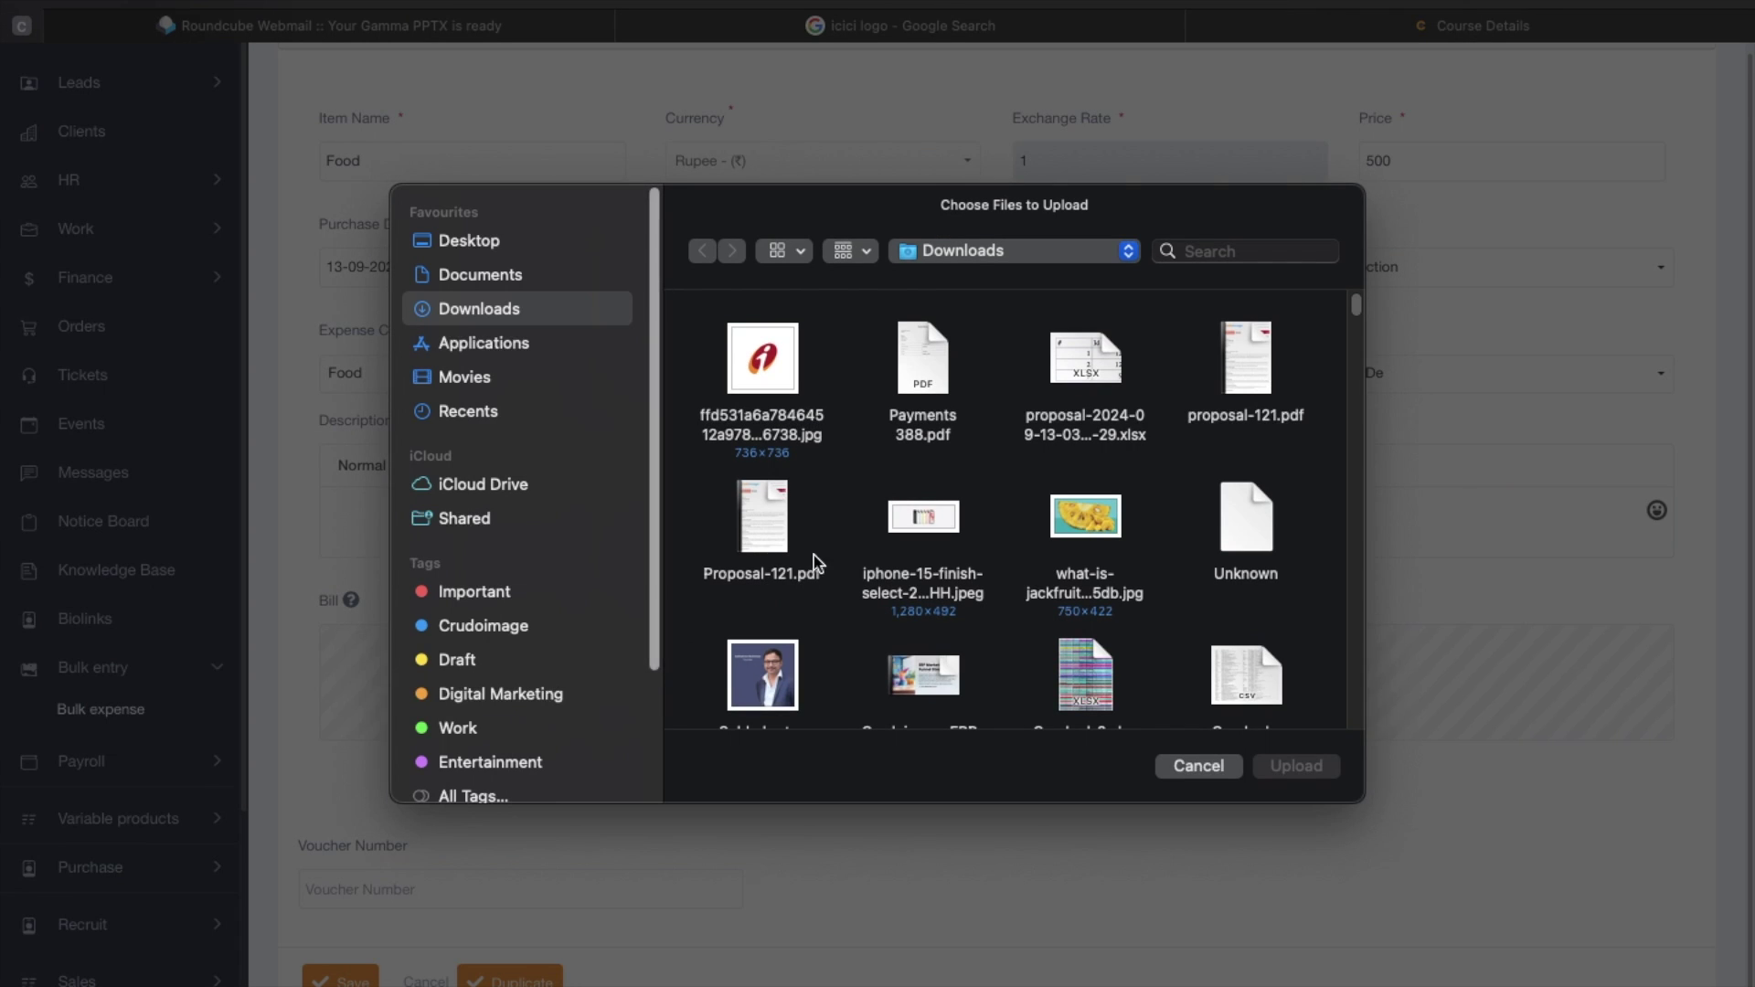
{"action": "left_click", "coordinate": [786, 365]}
{"action": "left_click", "coordinate": [1294, 766]}
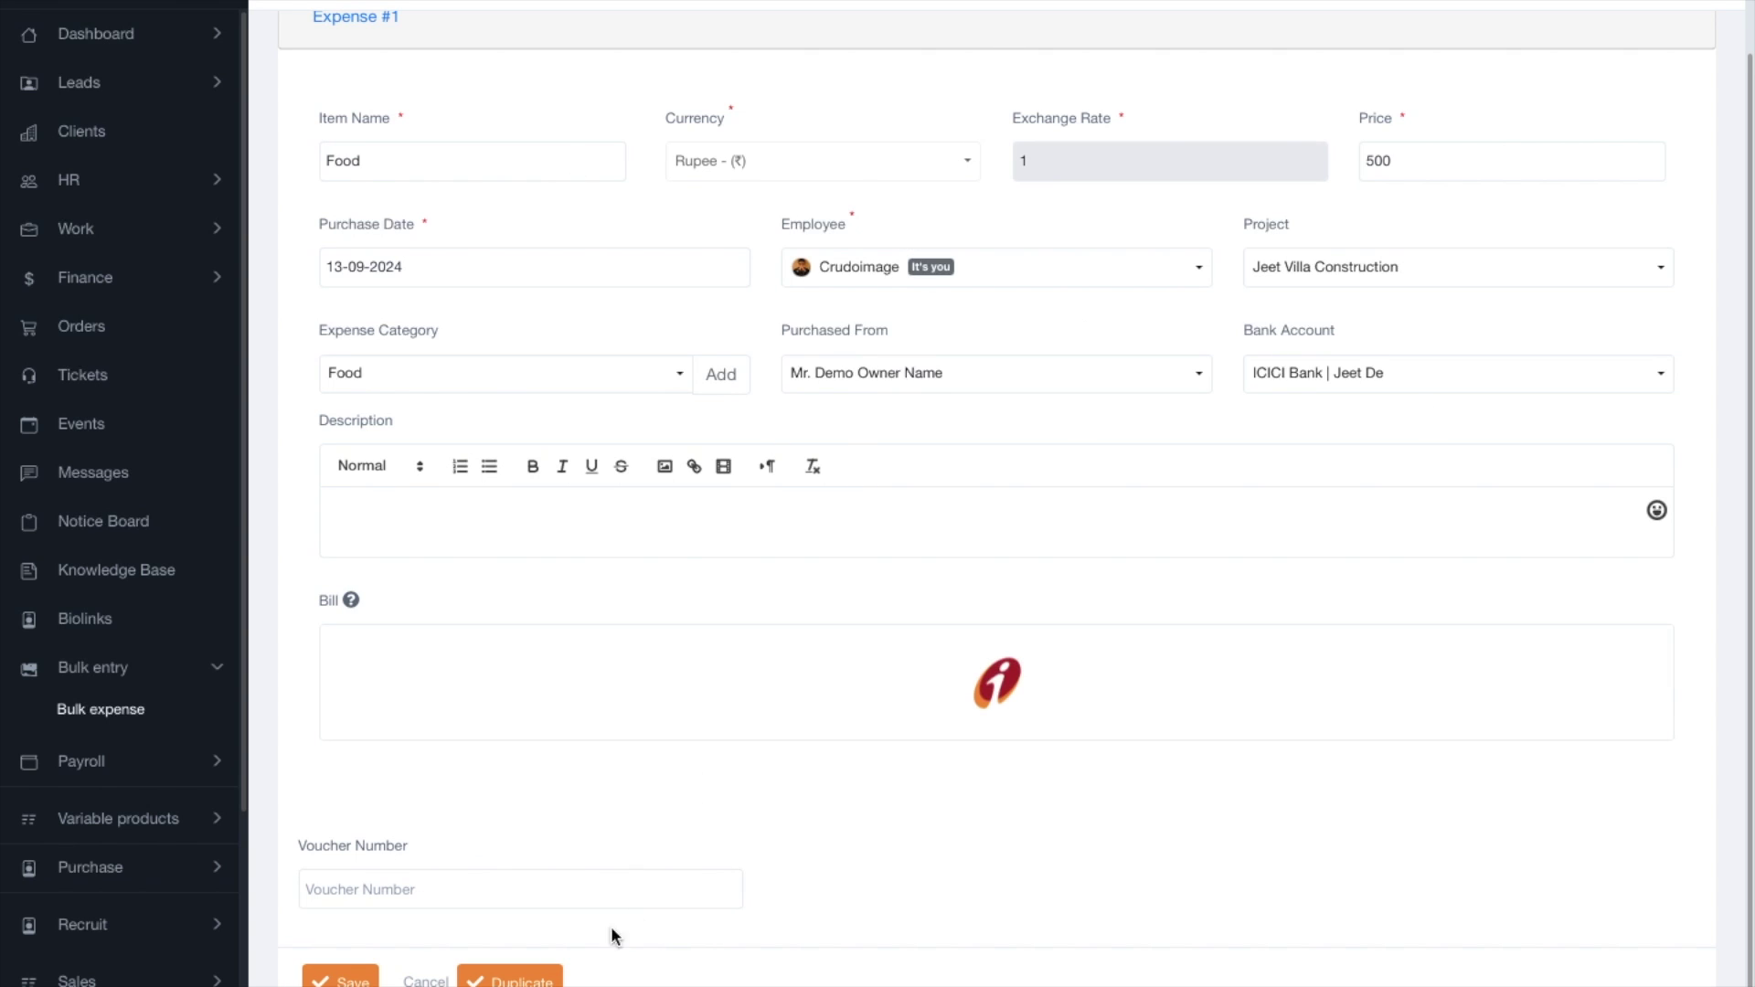
Duplicate Expense #1 into Expense #2 and reassign its employee, keeping Jeet Villa Construction.
{"action": "left_click", "coordinate": [509, 978]}
{"action": "scroll", "coordinate": [874, 612], "scroll_direction": "down", "scroll_amount": 1}
{"action": "scroll", "coordinate": [874, 611], "scroll_direction": "down", "scroll_amount": 5}
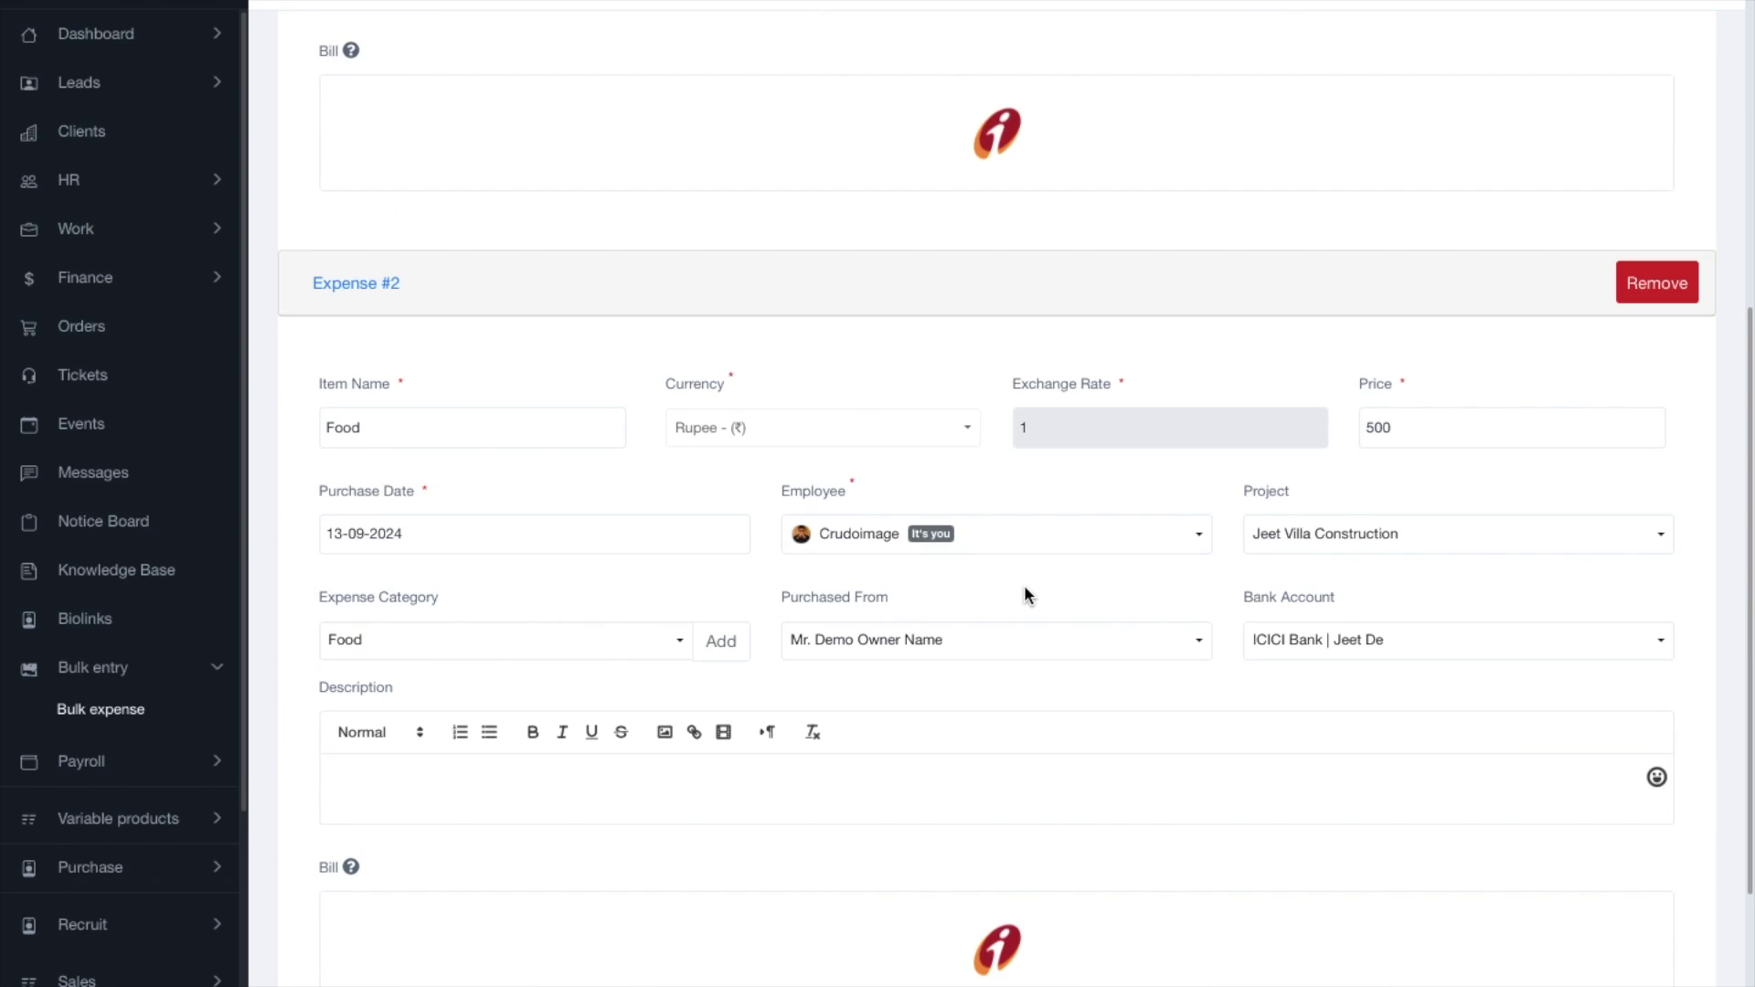
{"action": "scroll", "coordinate": [817, 289], "scroll_direction": "up", "scroll_amount": 7}
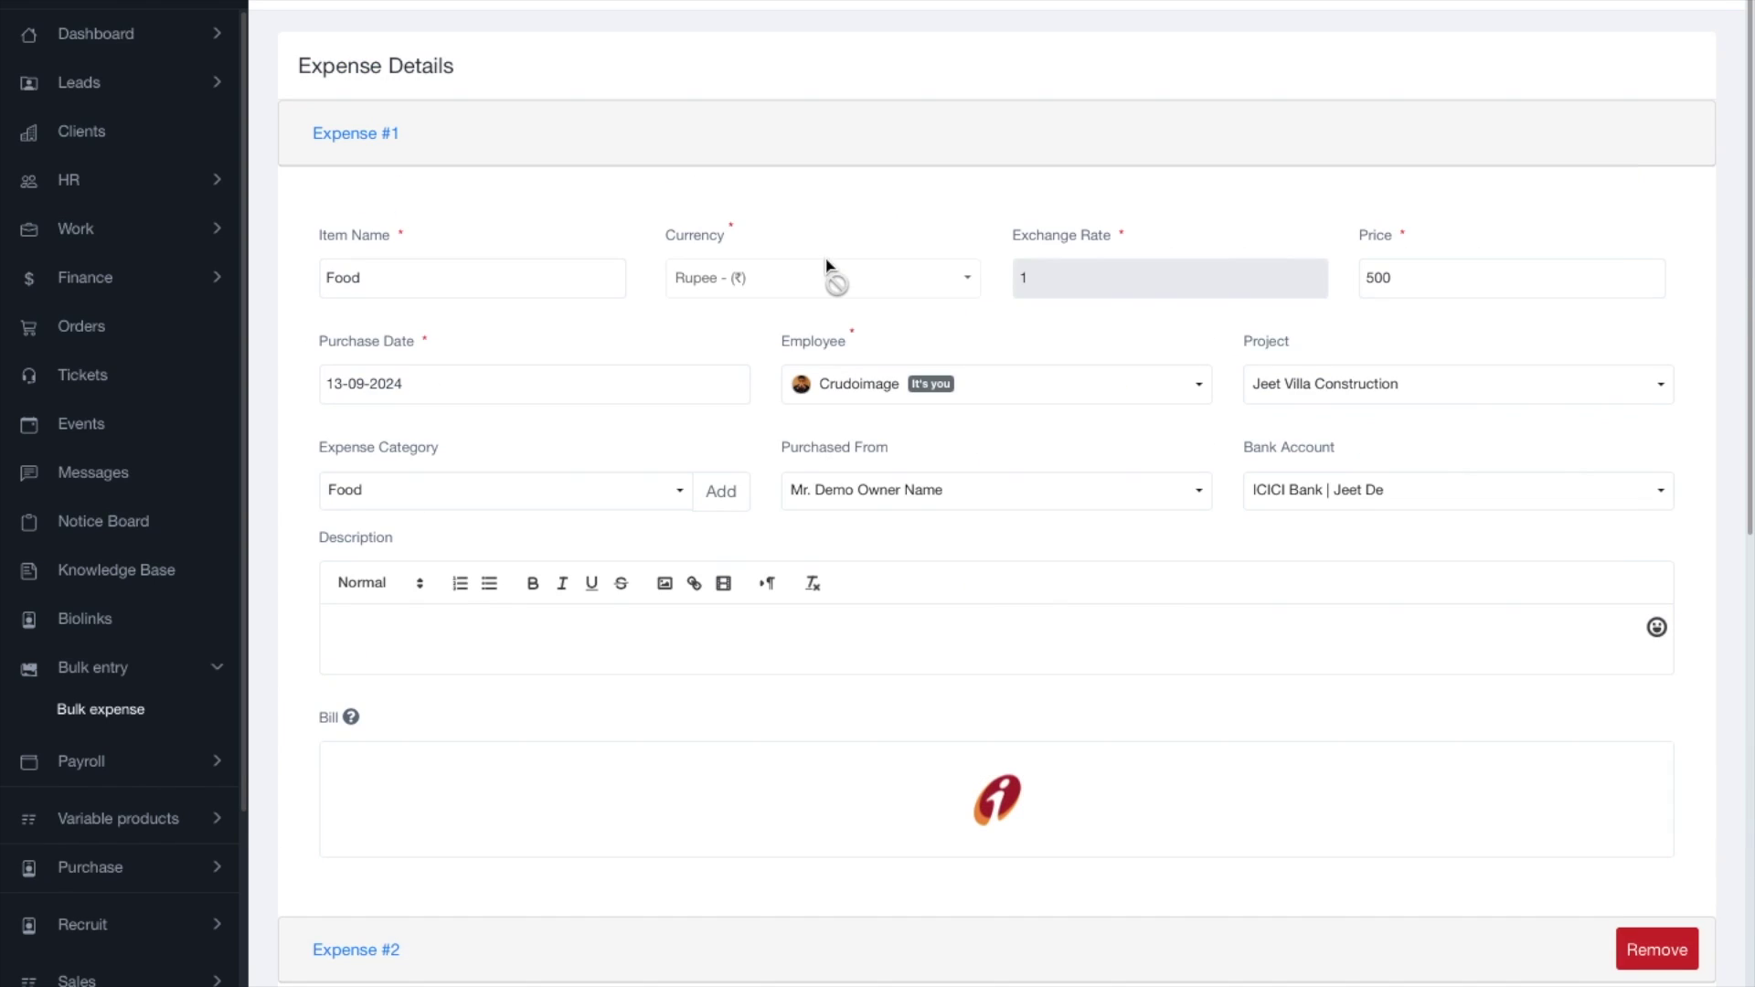
{"action": "scroll", "coordinate": [1246, 548], "scroll_direction": "down", "scroll_amount": 9}
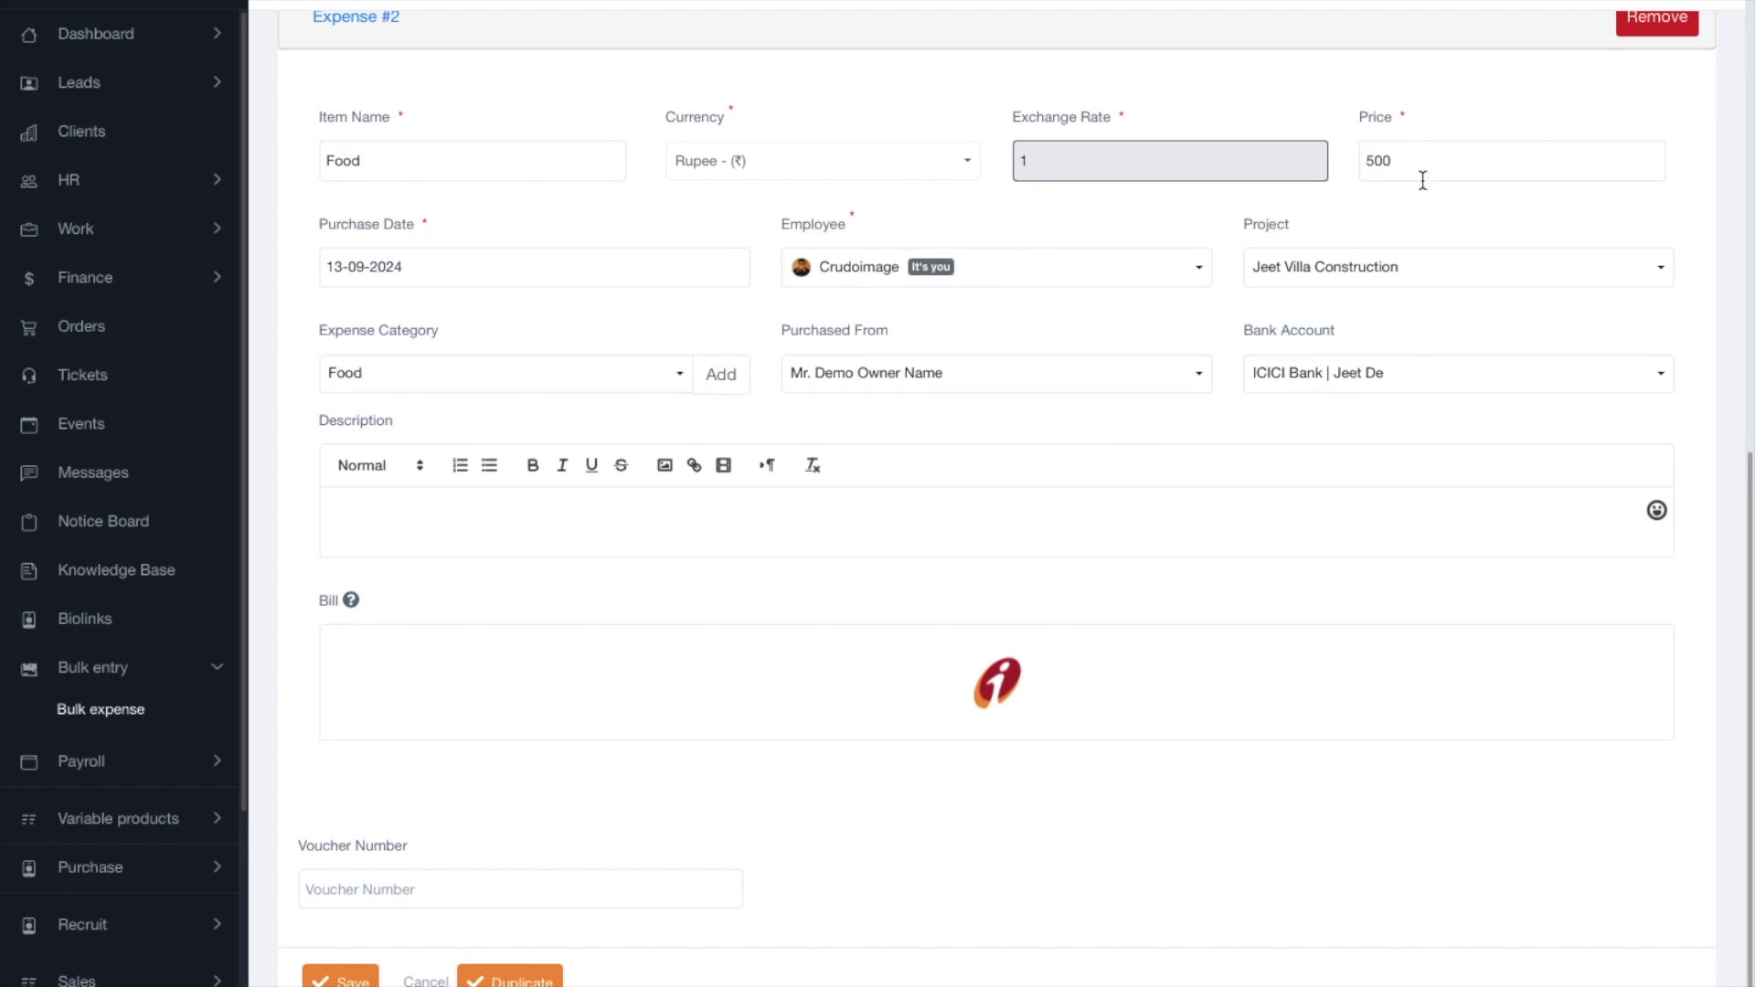
{"action": "left_click", "coordinate": [891, 289]}
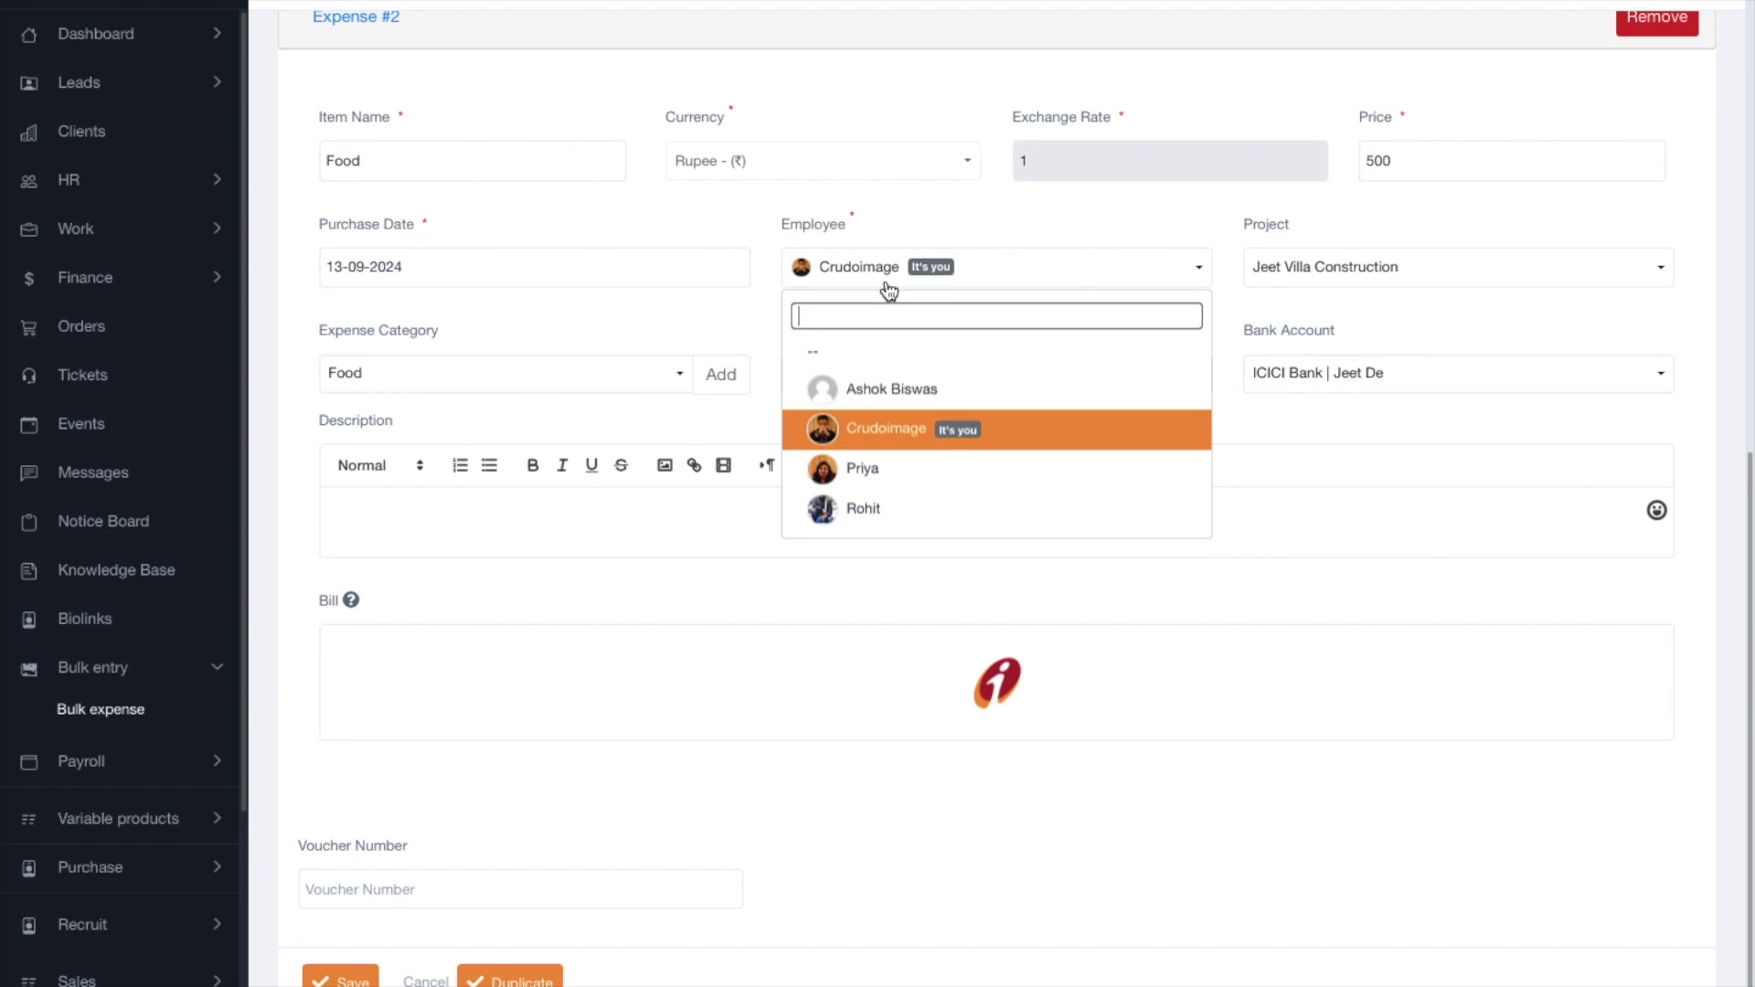
{"action": "left_click", "coordinate": [894, 388]}
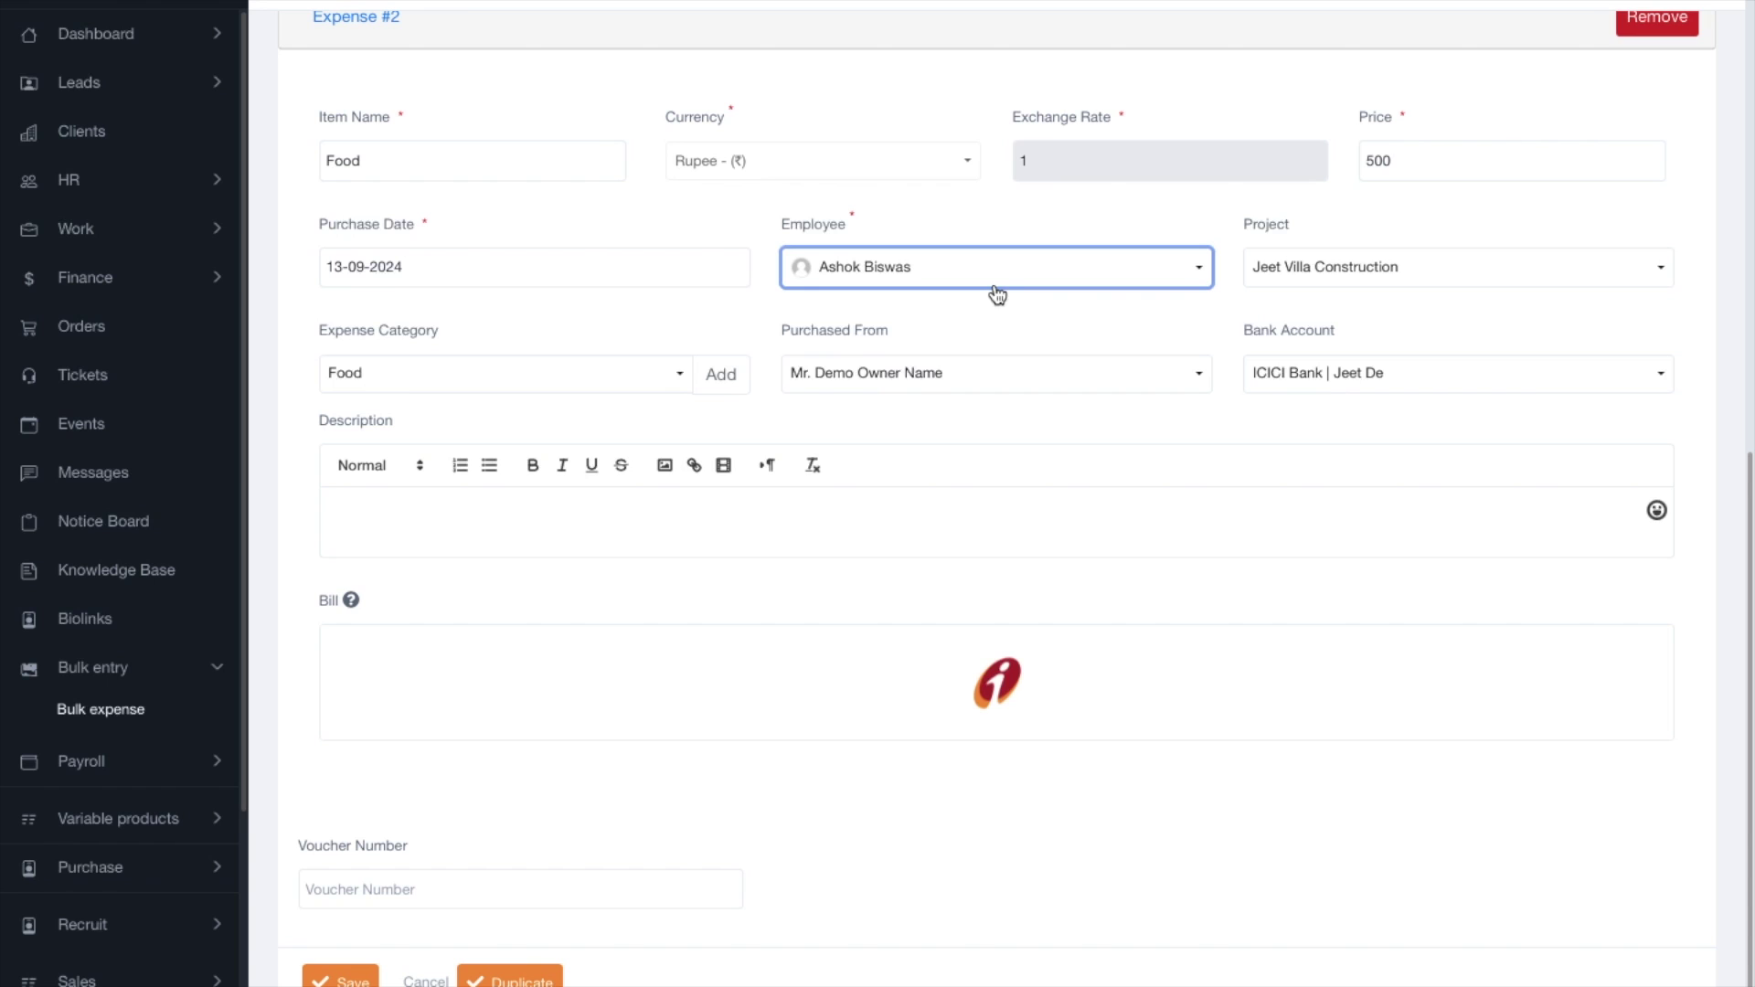
{"action": "left_click", "coordinate": [1369, 291]}
{"action": "left_click", "coordinate": [1368, 236]}
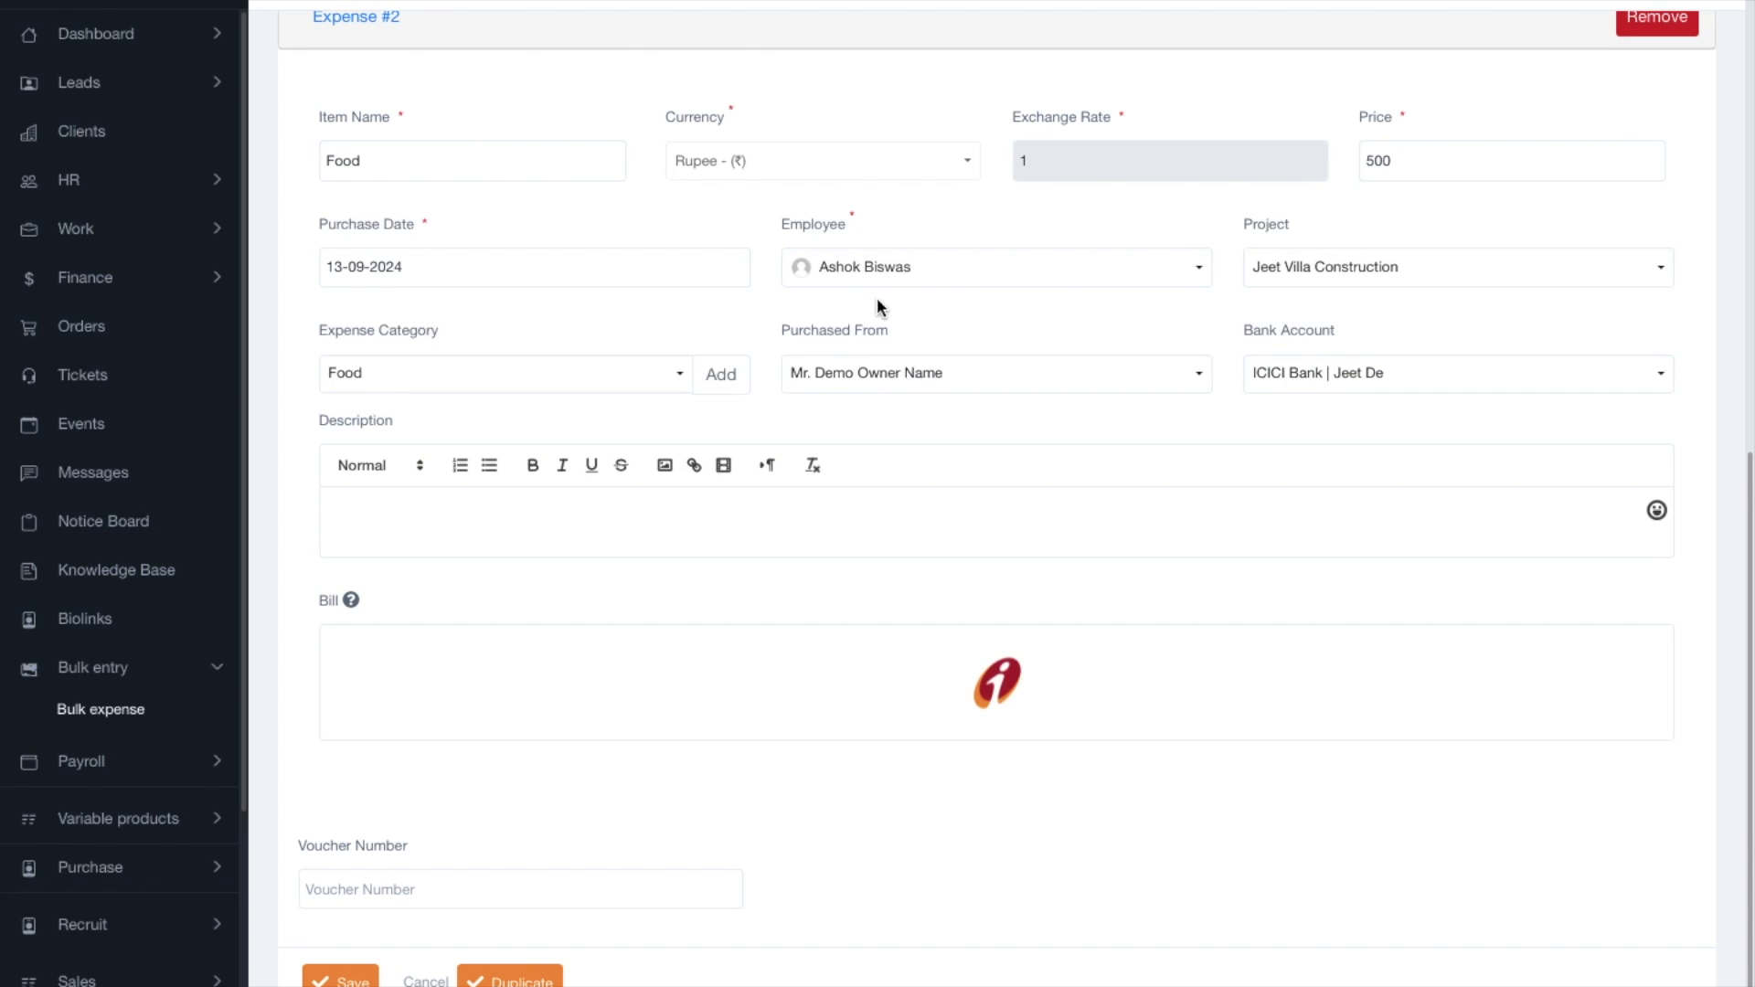
Switch Expense #2 to a different employee, keeping Food as category and the vendor unchanged.
{"action": "left_click", "coordinate": [452, 146]}
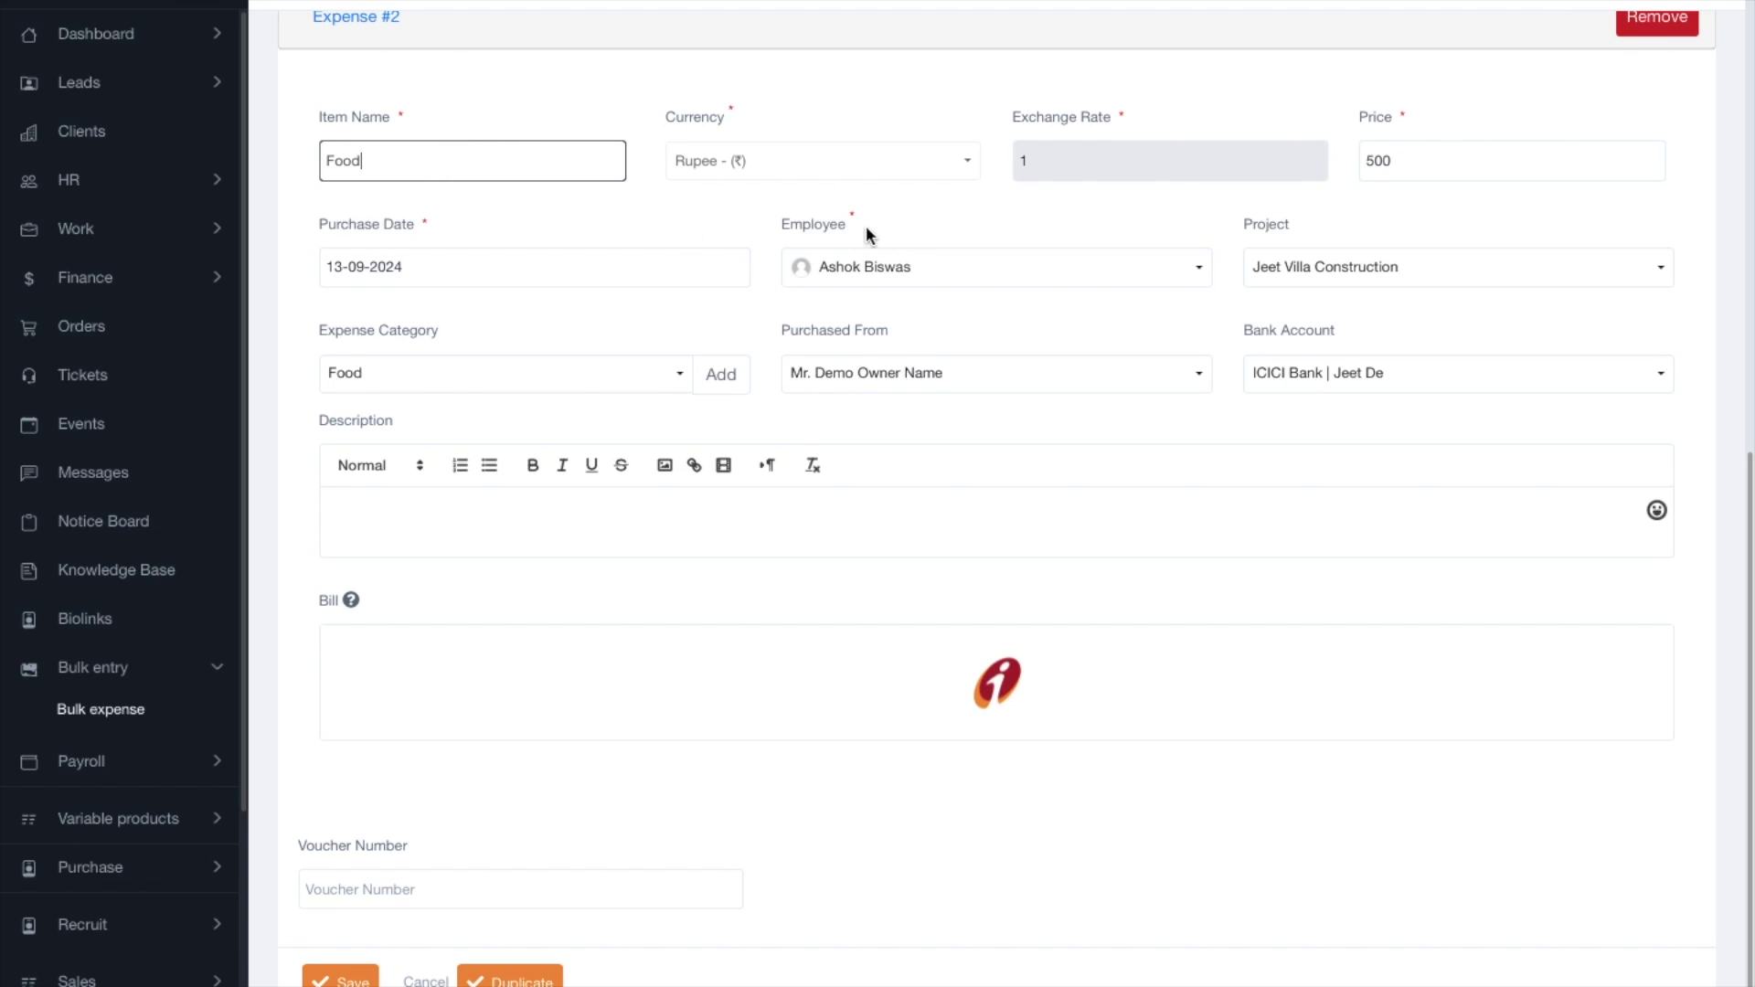
{"action": "left_click", "coordinate": [856, 266]}
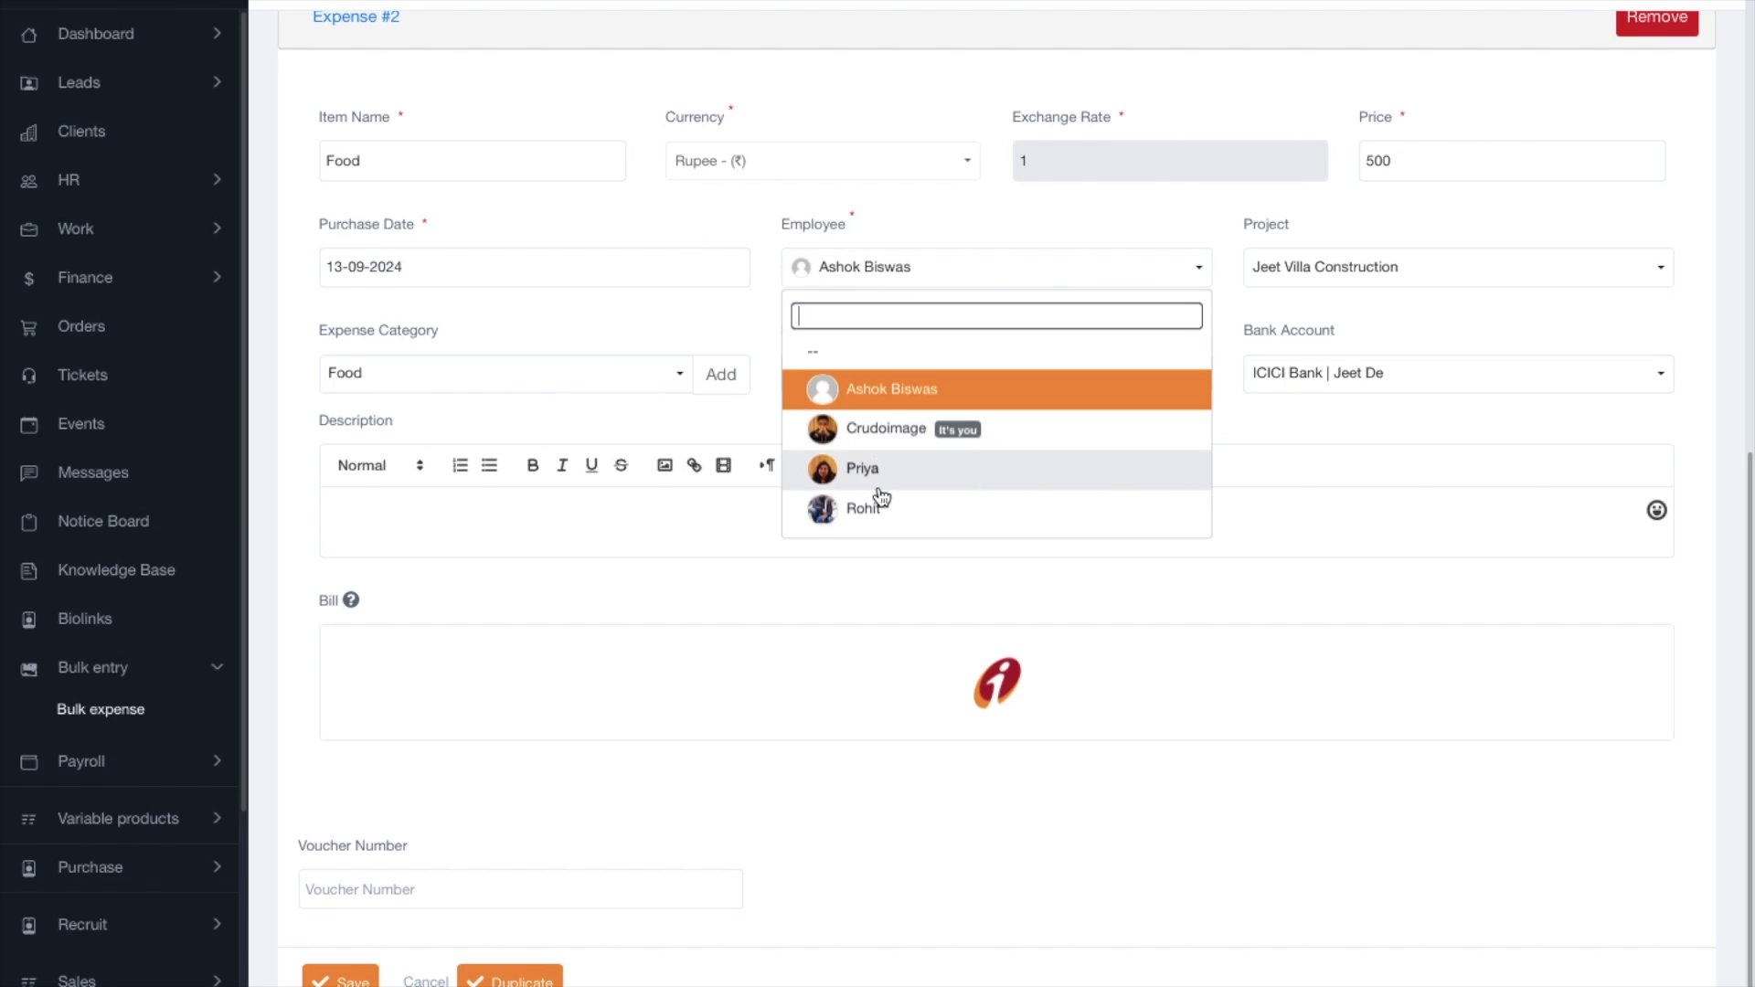
{"action": "left_click", "coordinate": [873, 472]}
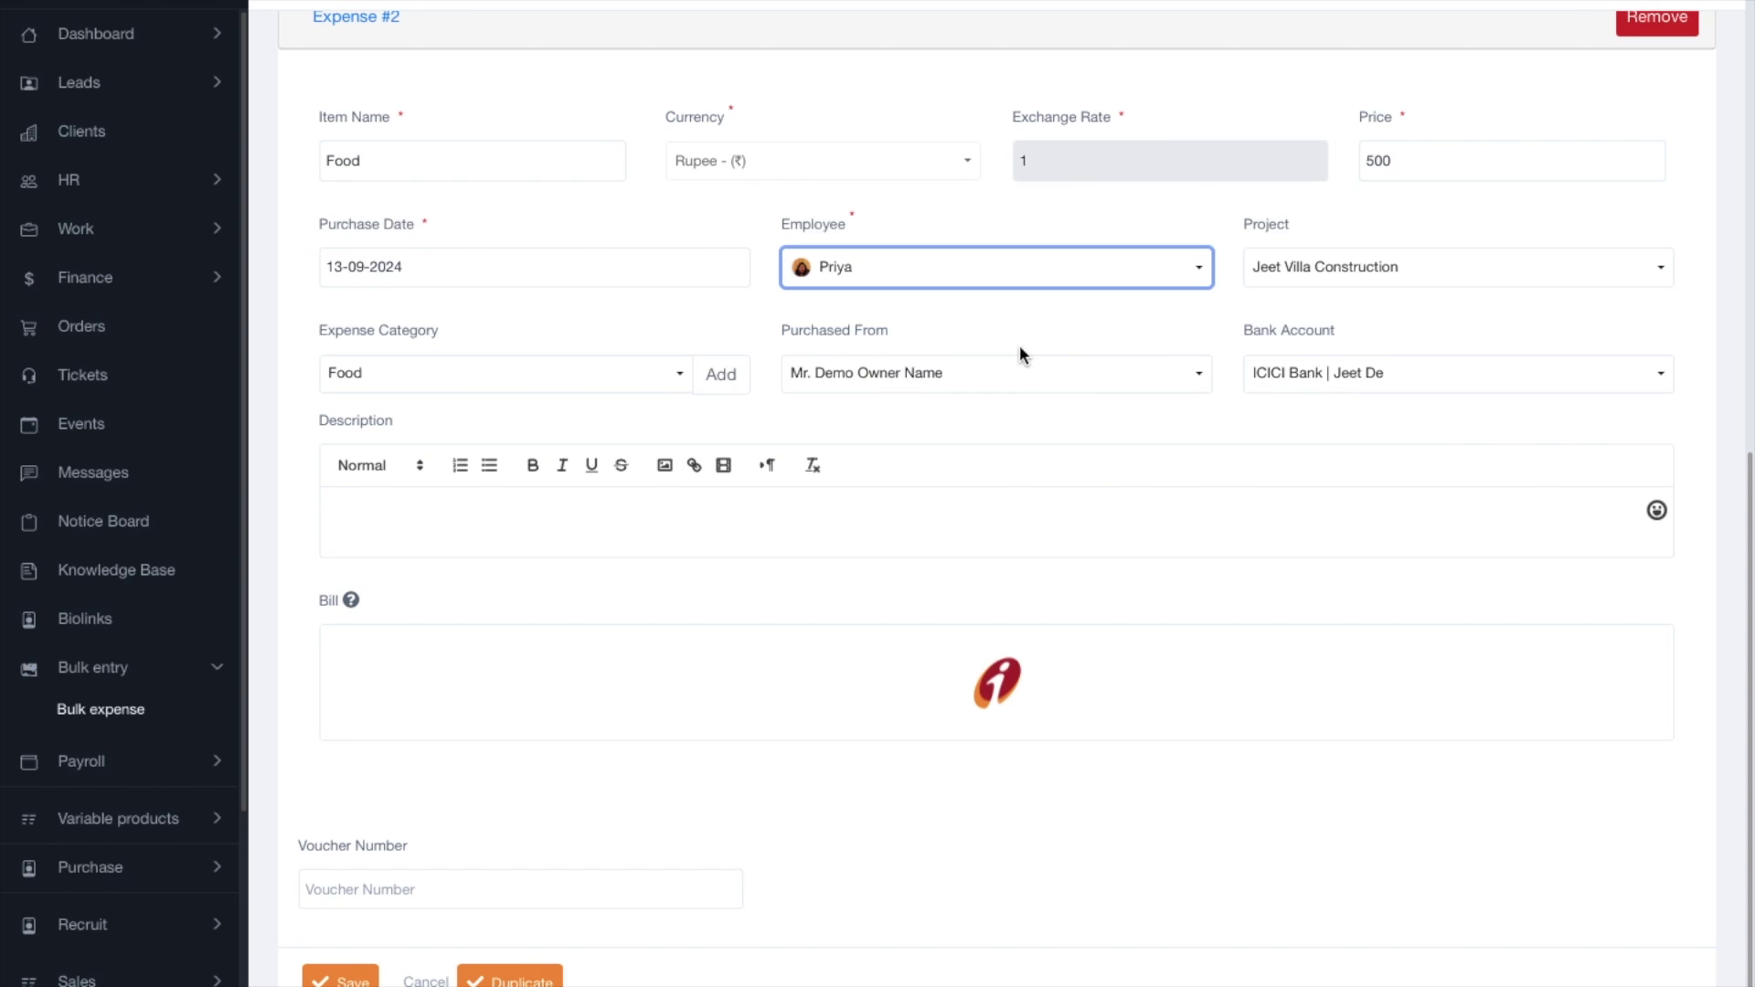
{"action": "left_click", "coordinate": [443, 376]}
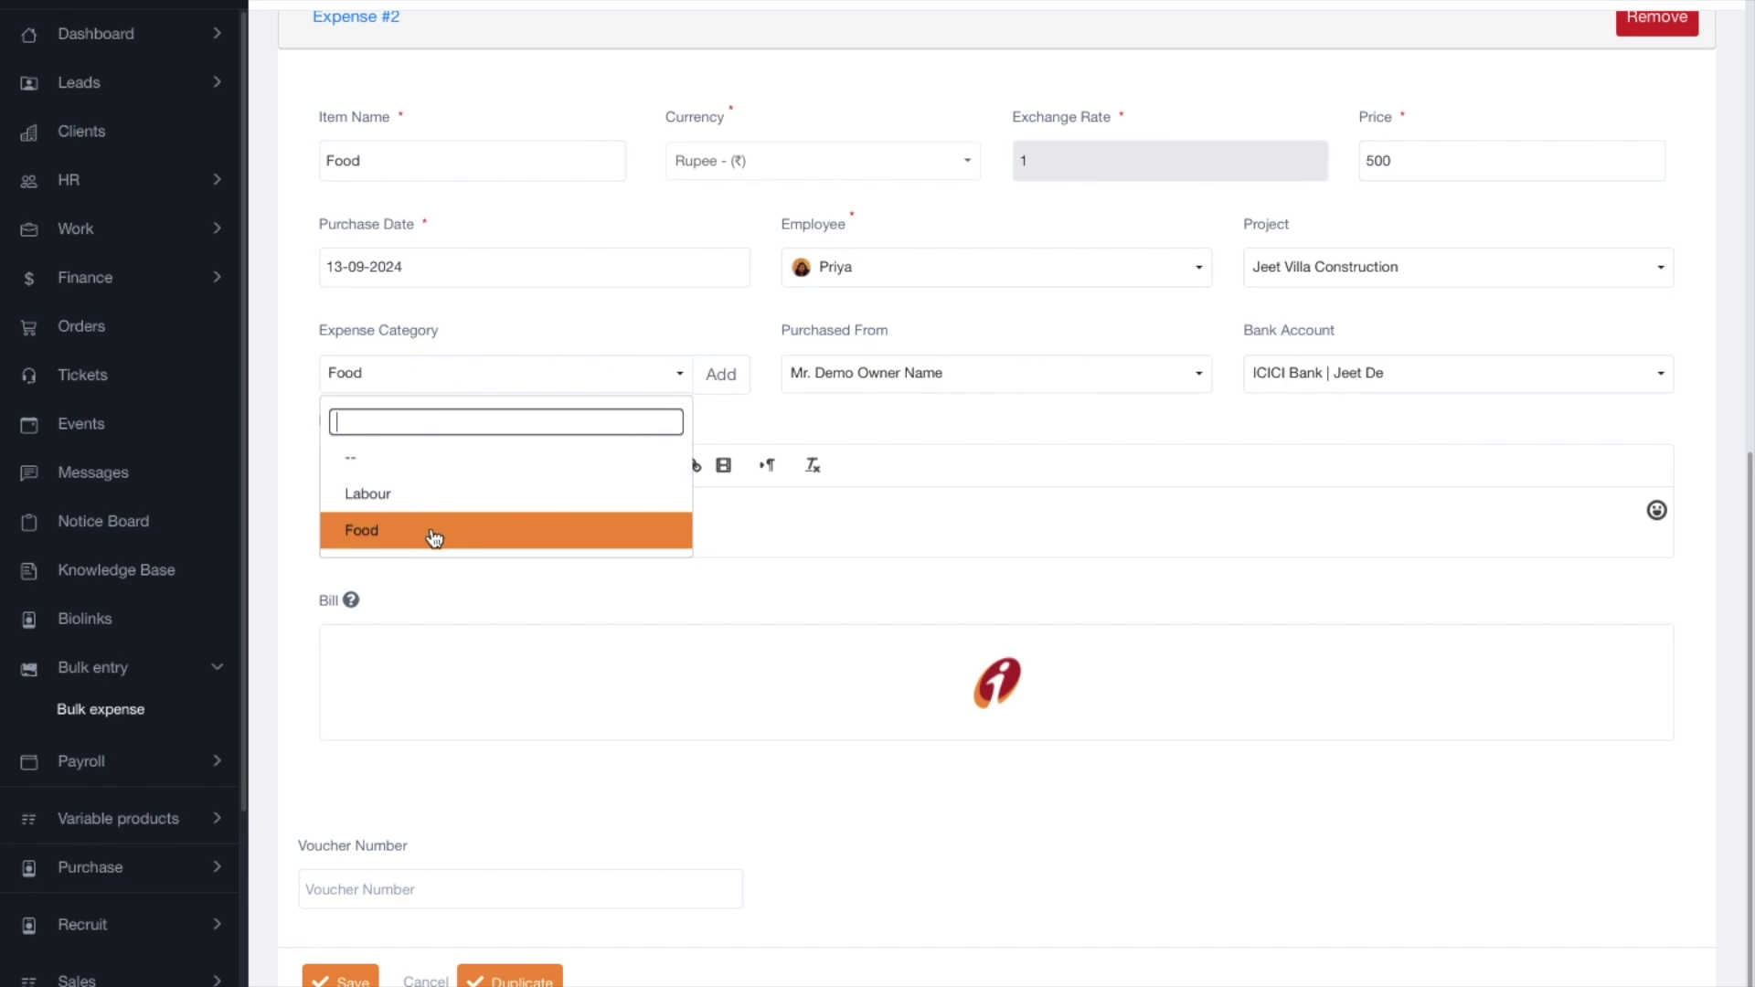
{"action": "left_click", "coordinate": [999, 372]}
{"action": "left_click", "coordinate": [1525, 433]}
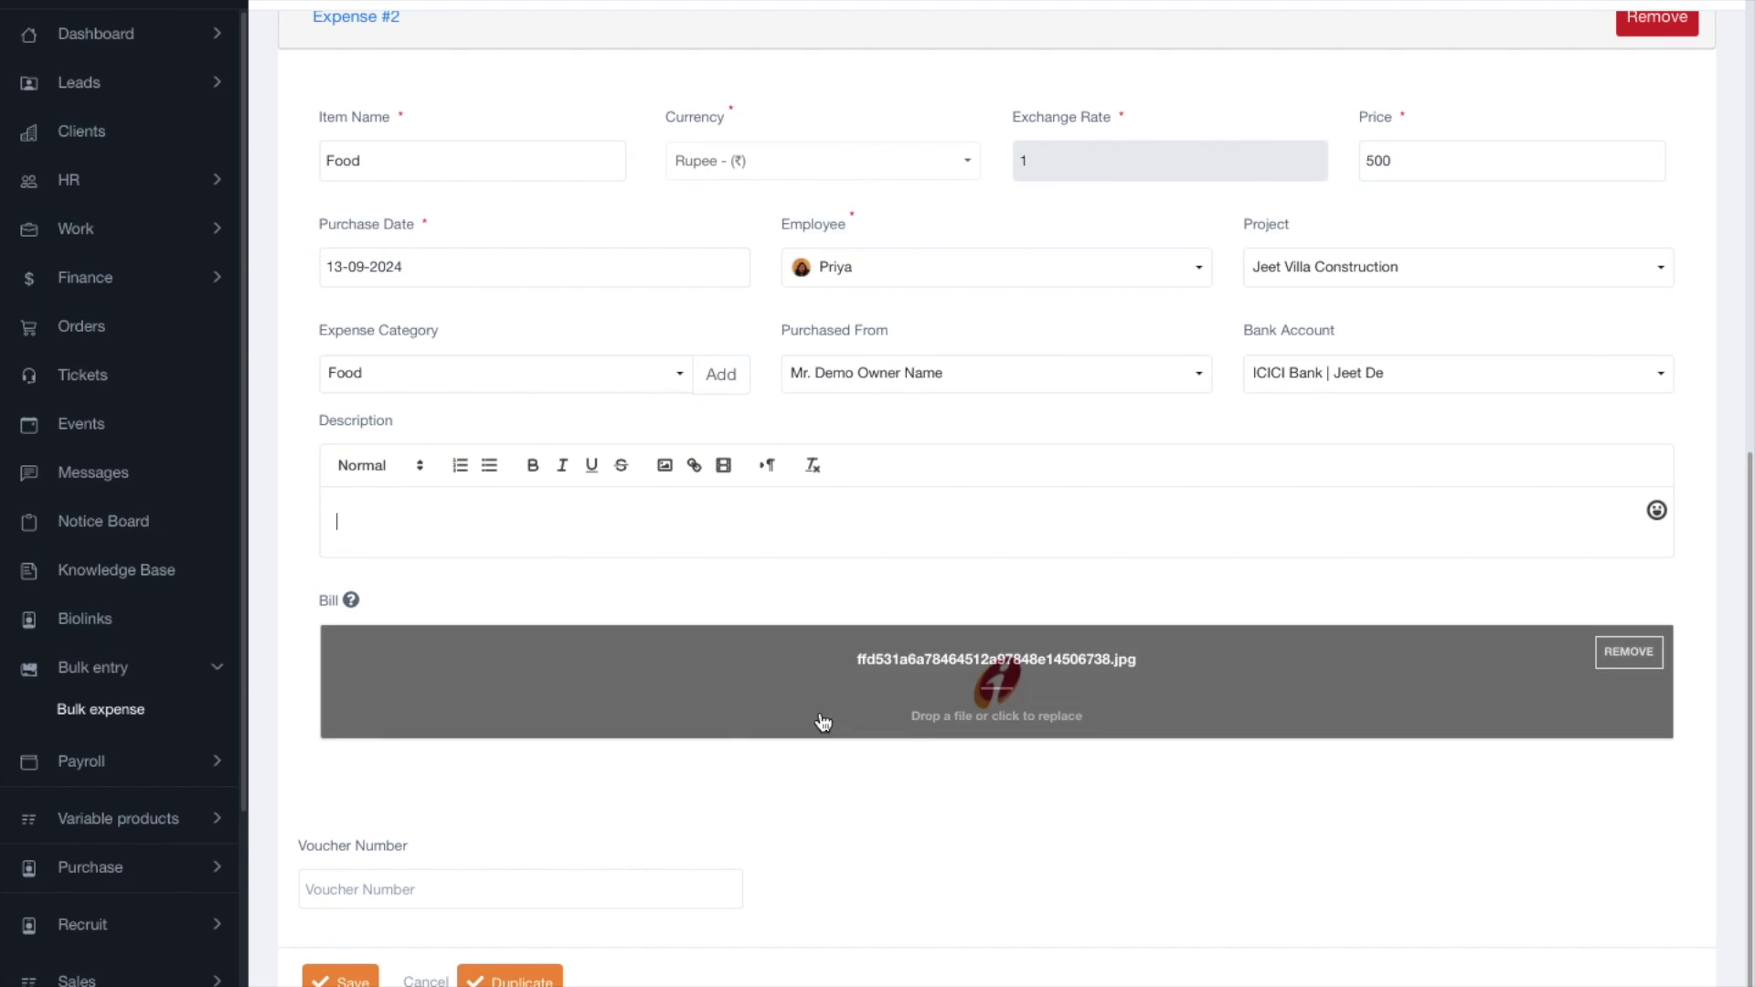
{"action": "mouse_move", "coordinate": [986, 653]}
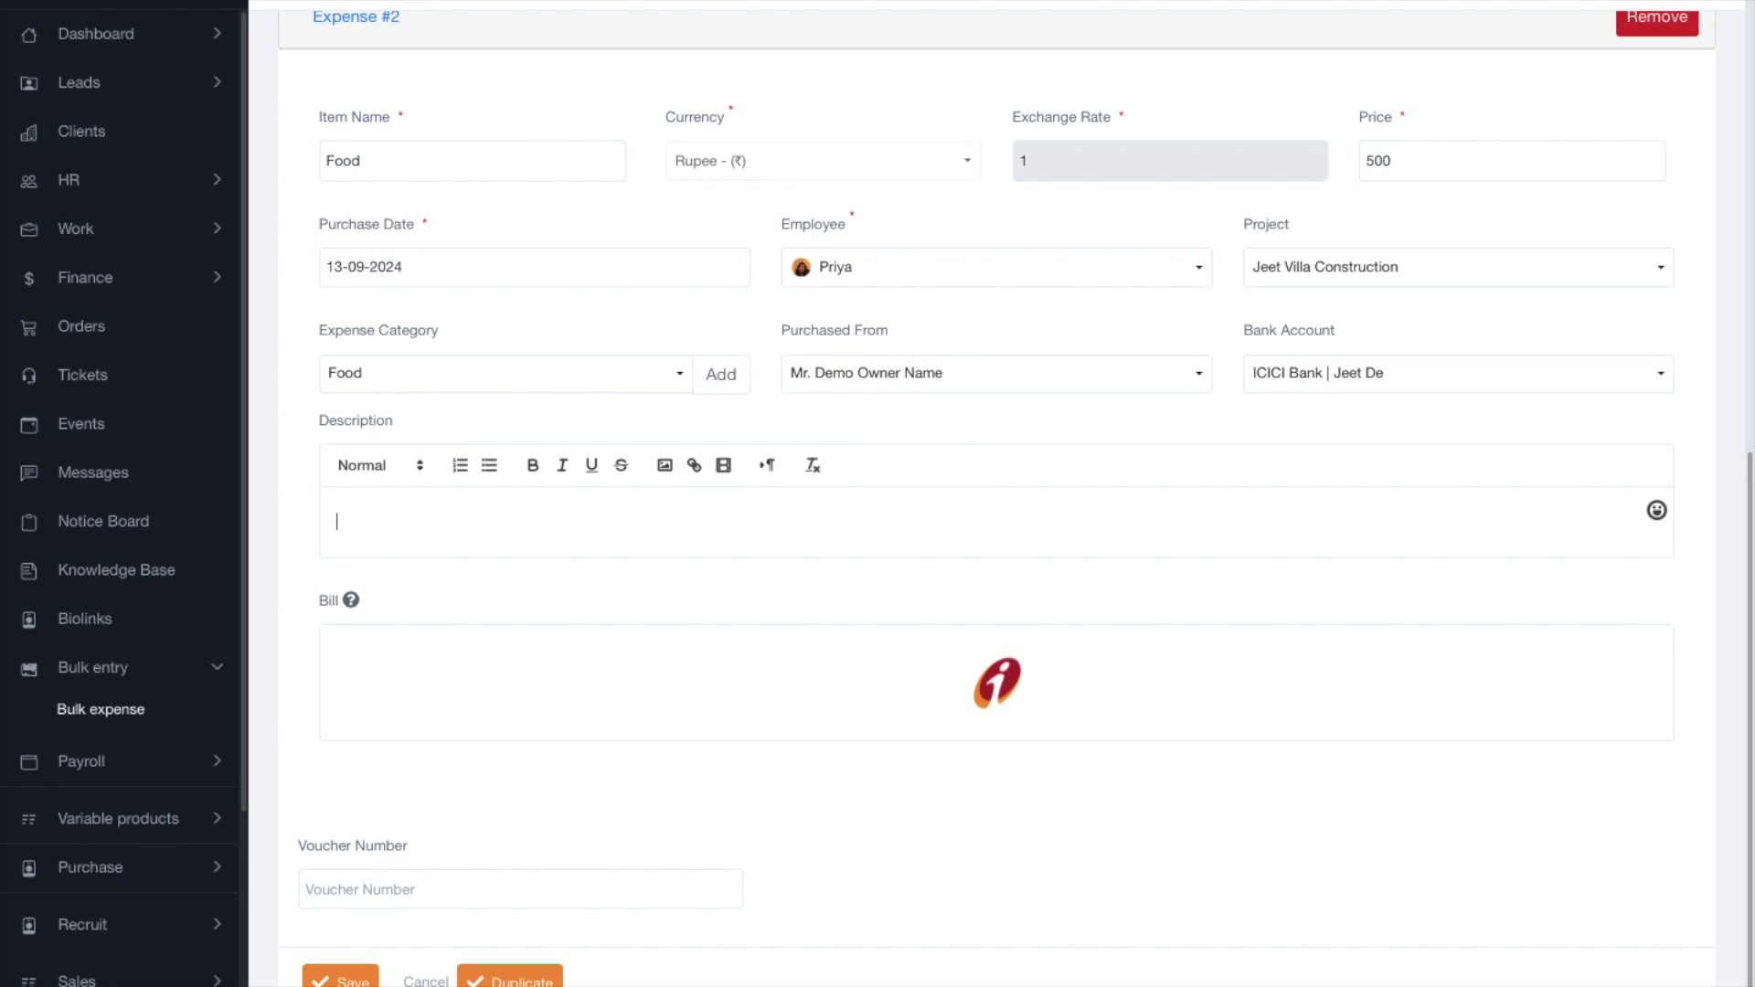
Duplicate into Expense #3 and assign it to another employee, keeping project and vendor unchanged.
{"action": "left_click", "coordinate": [509, 979]}
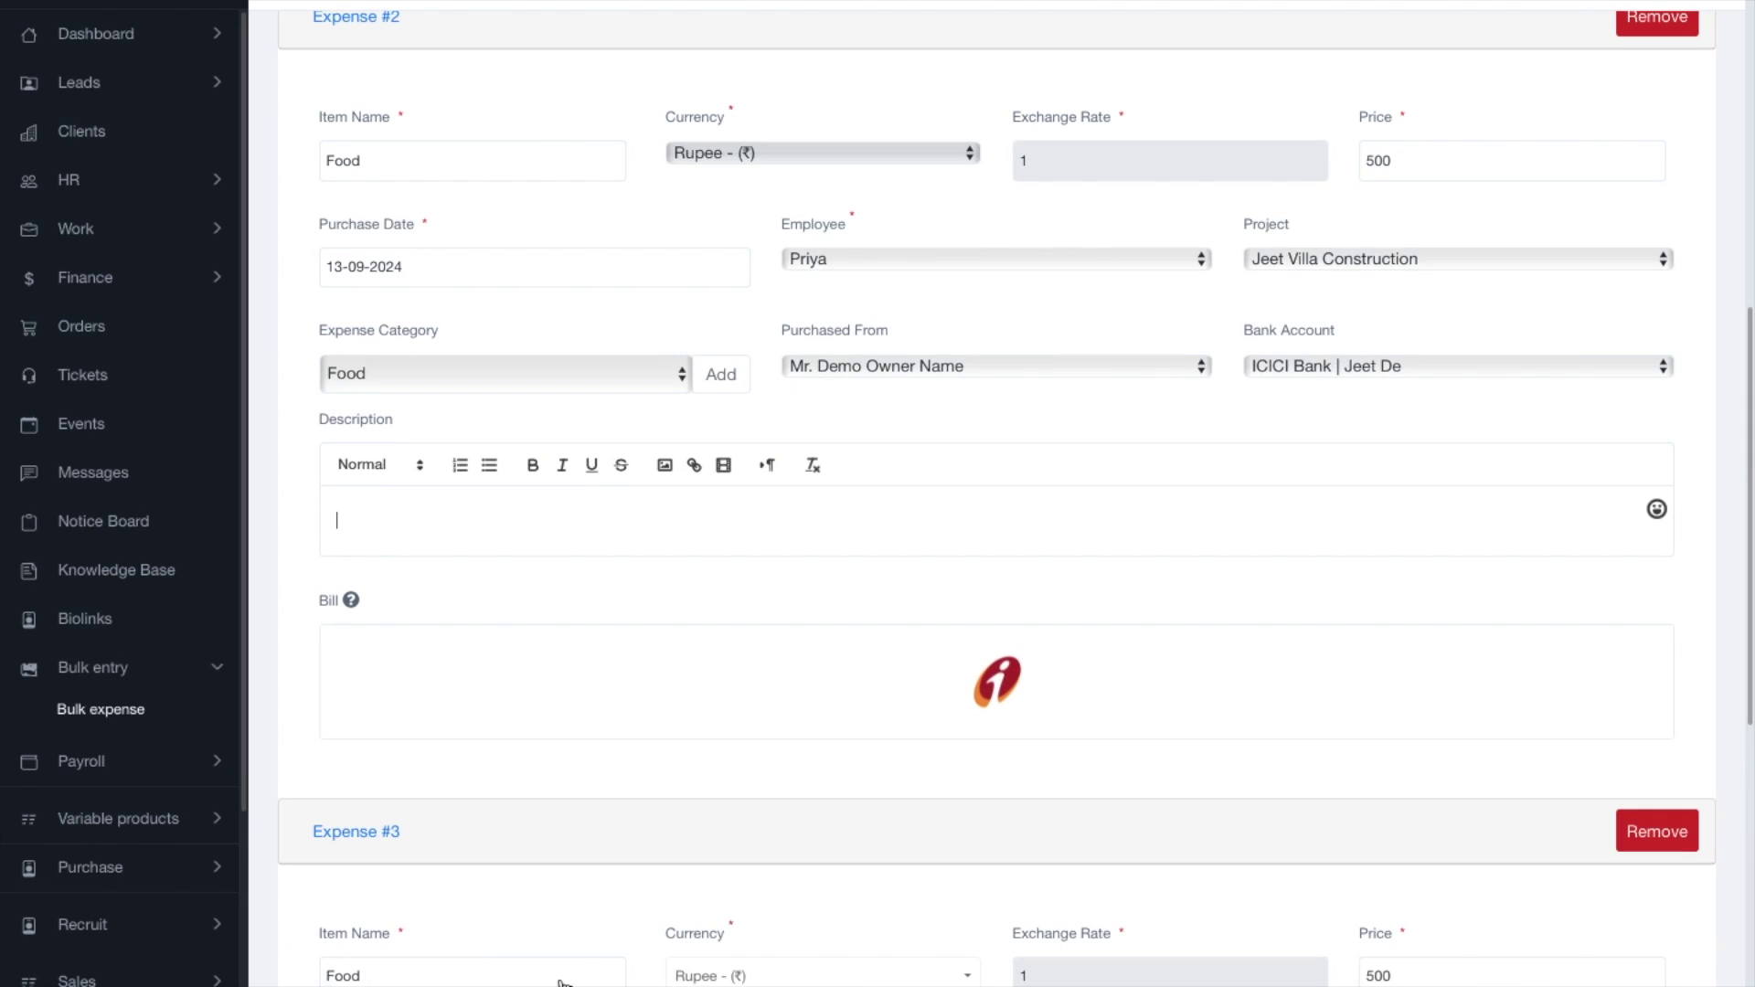
{"action": "scroll", "coordinate": [881, 710], "scroll_direction": "down", "scroll_amount": 9}
{"action": "left_click", "coordinate": [916, 282]}
{"action": "left_click", "coordinate": [893, 355]}
{"action": "left_click", "coordinate": [909, 274]}
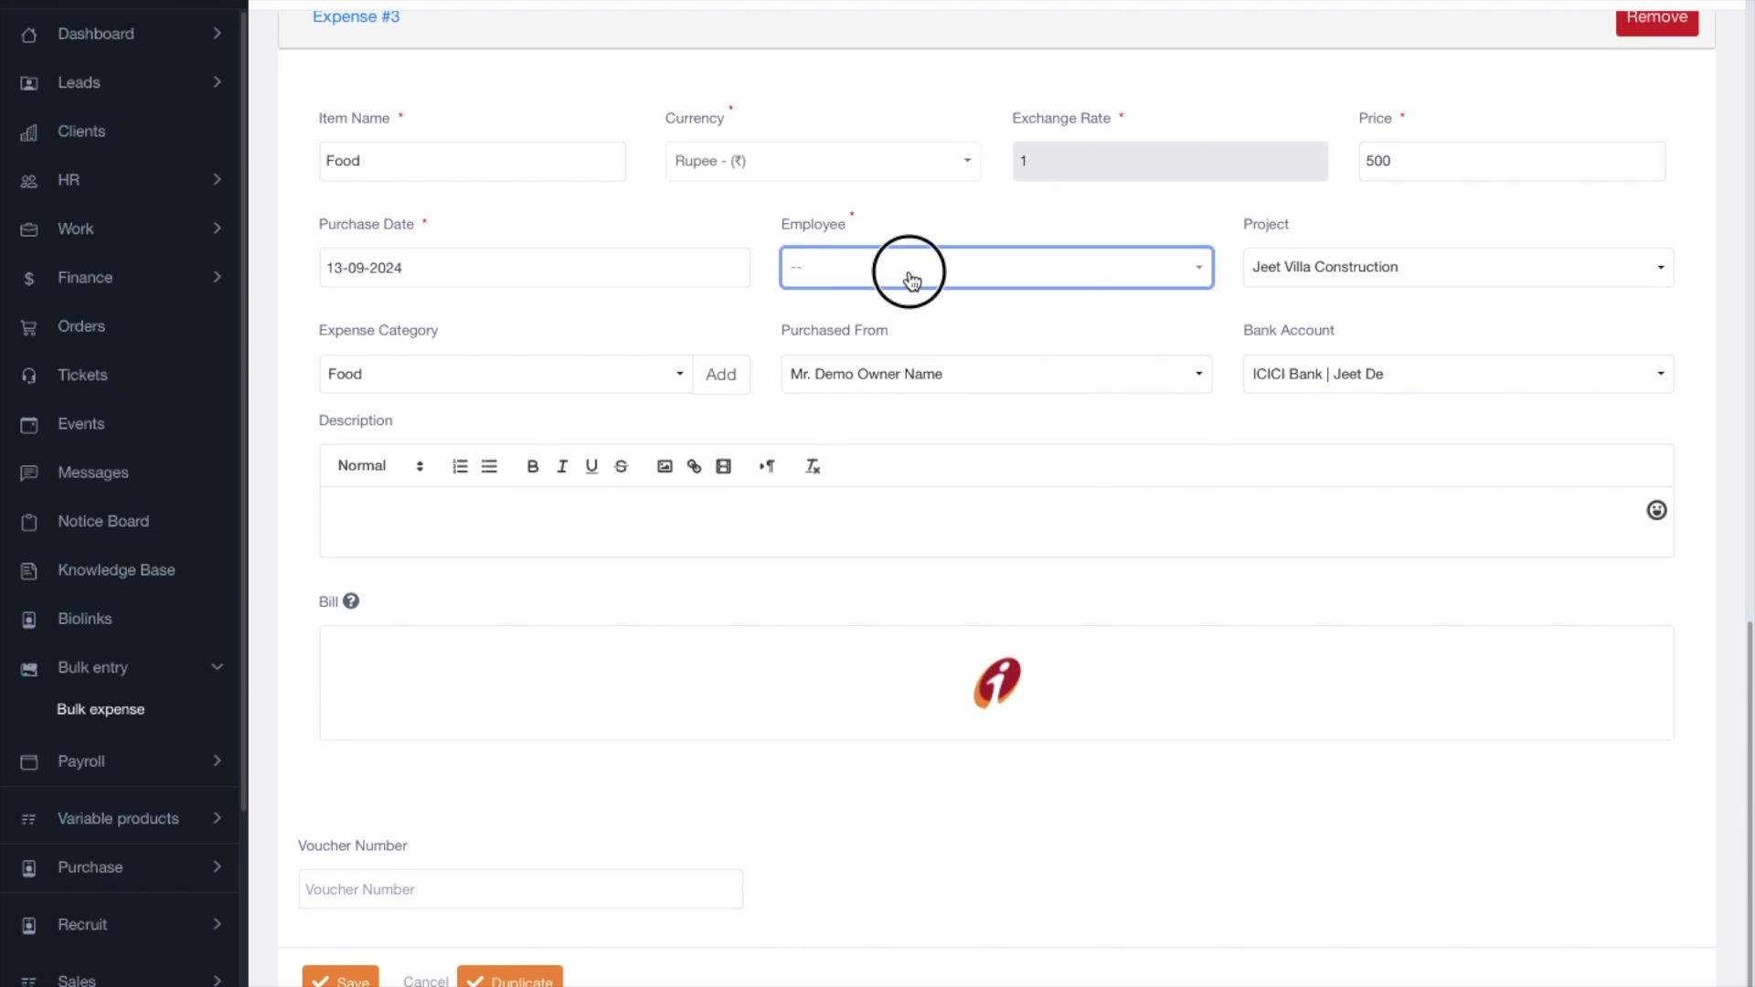
{"action": "left_click", "coordinate": [893, 399]}
{"action": "scroll", "coordinate": [996, 367], "scroll_direction": "up", "scroll_amount": 10}
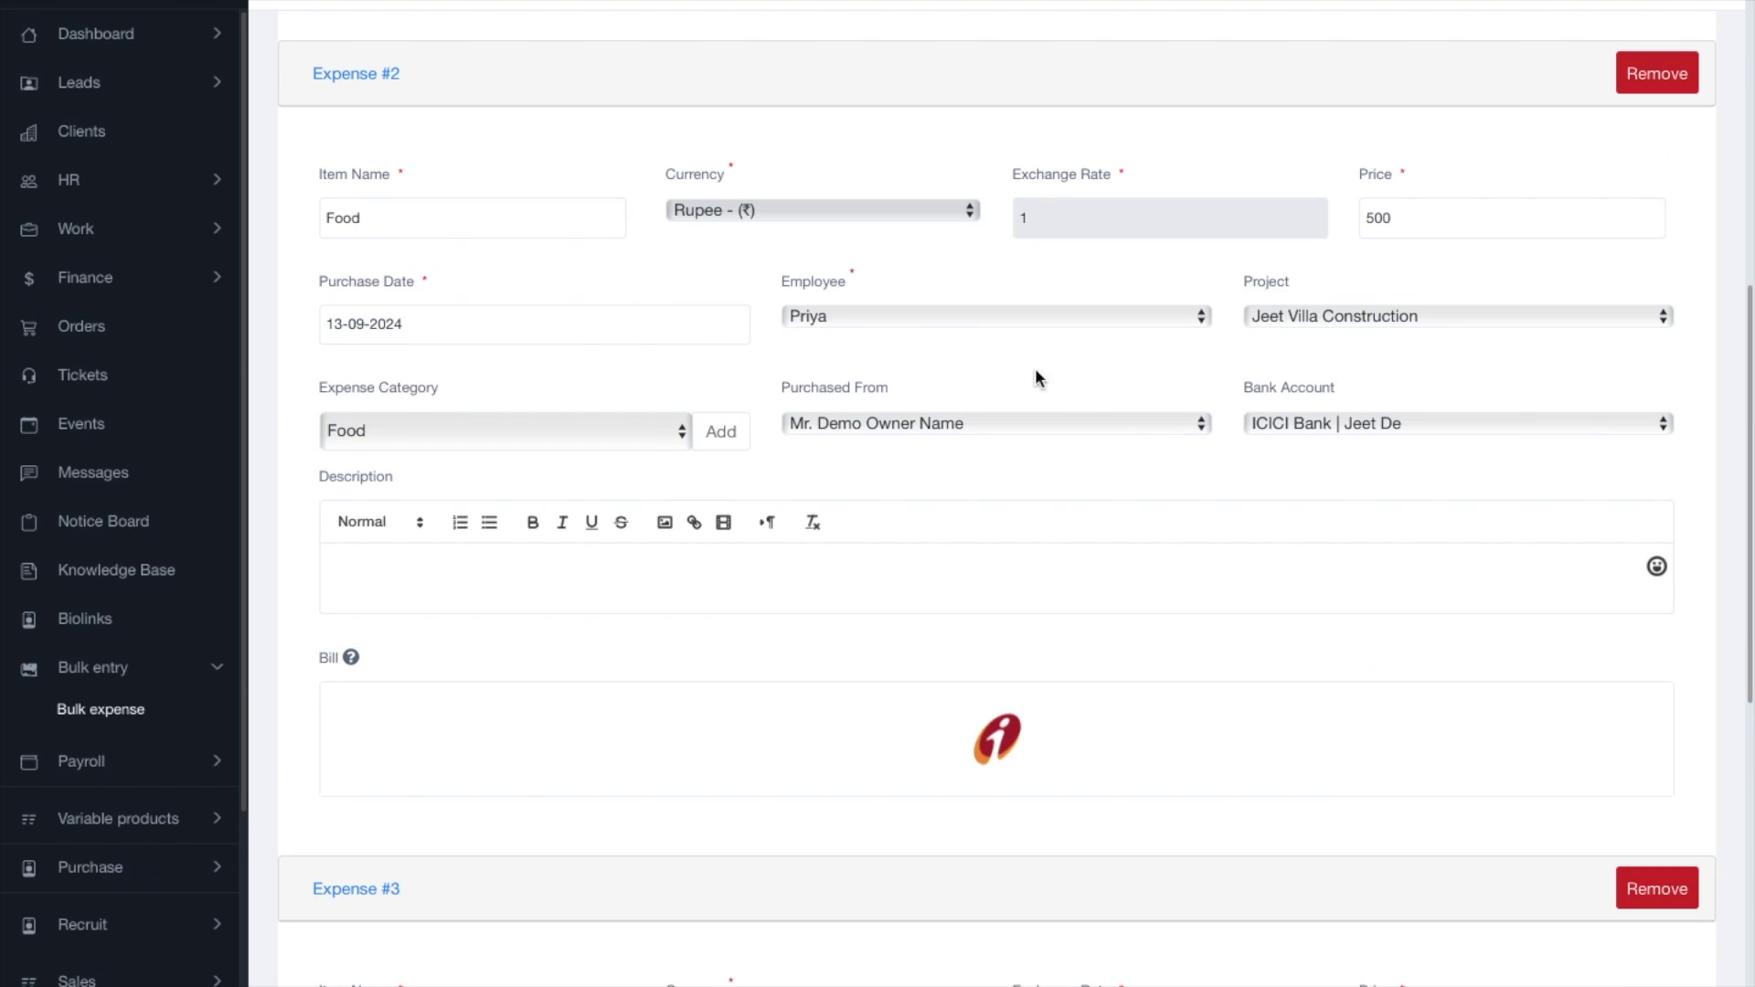
{"action": "left_click", "coordinate": [1293, 314]}
{"action": "left_click", "coordinate": [1290, 588]}
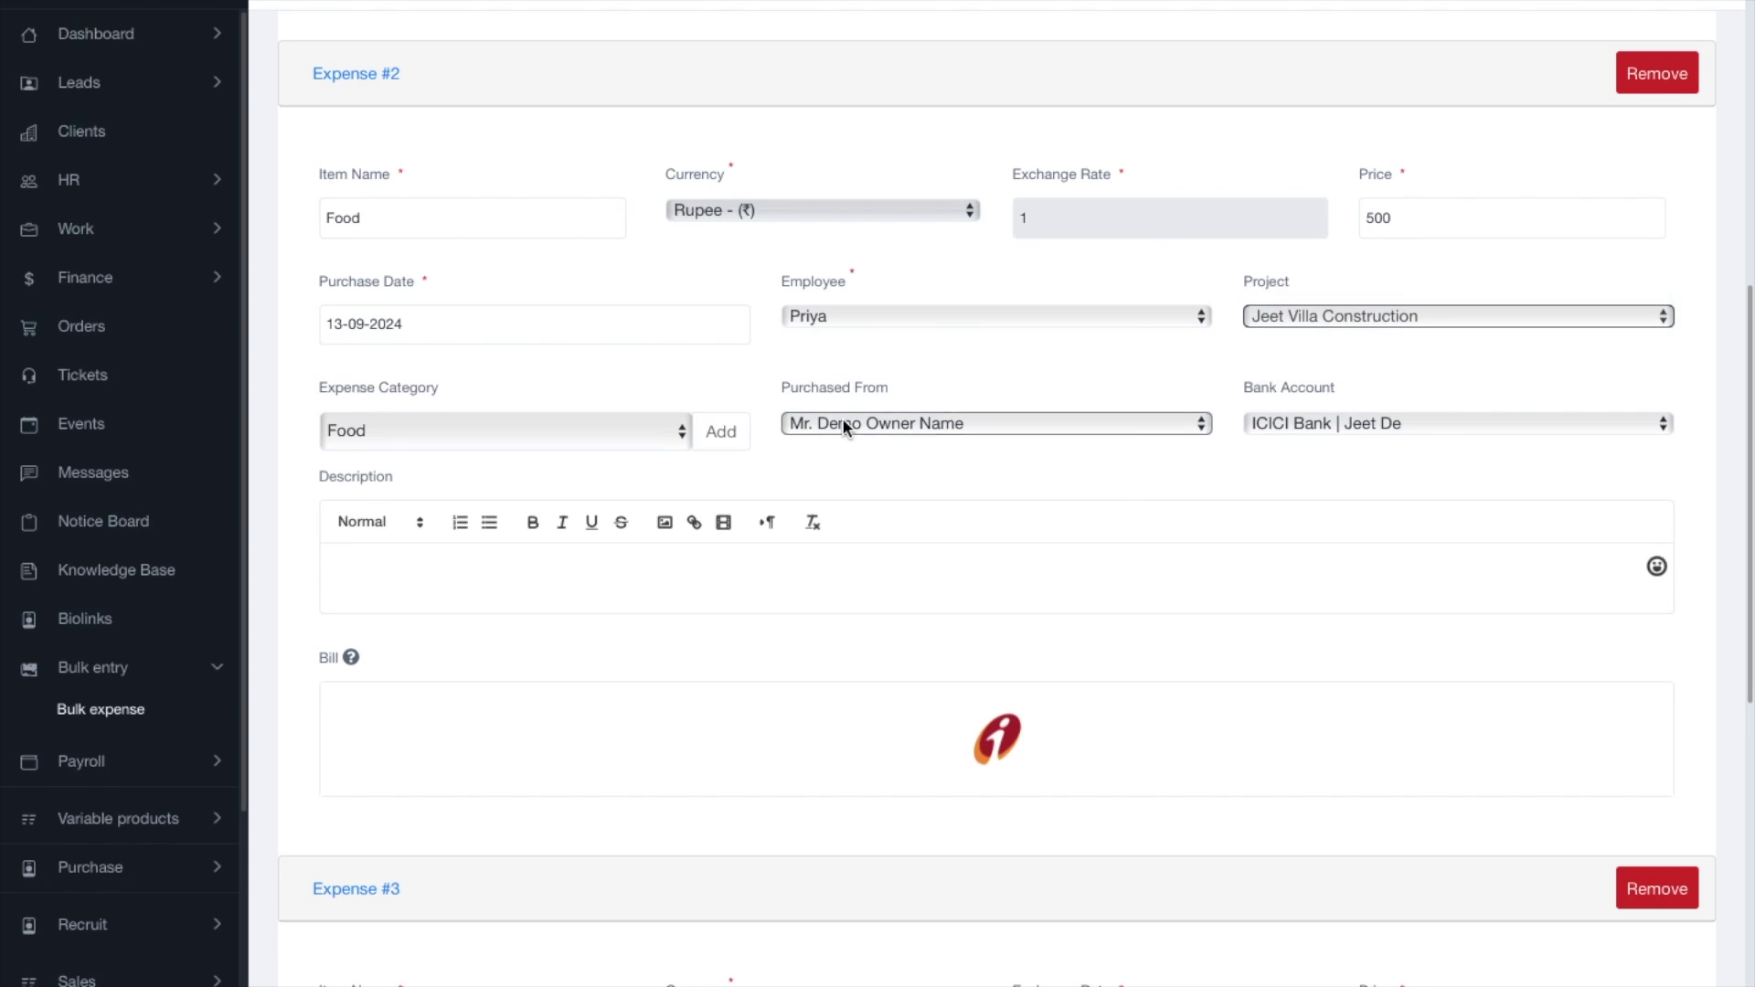
{"action": "scroll", "coordinate": [1358, 569], "scroll_direction": "down", "scroll_amount": 10}
{"action": "left_click", "coordinate": [1283, 279]}
{"action": "left_click", "coordinate": [1116, 378]}
{"action": "left_click", "coordinate": [1207, 370]}
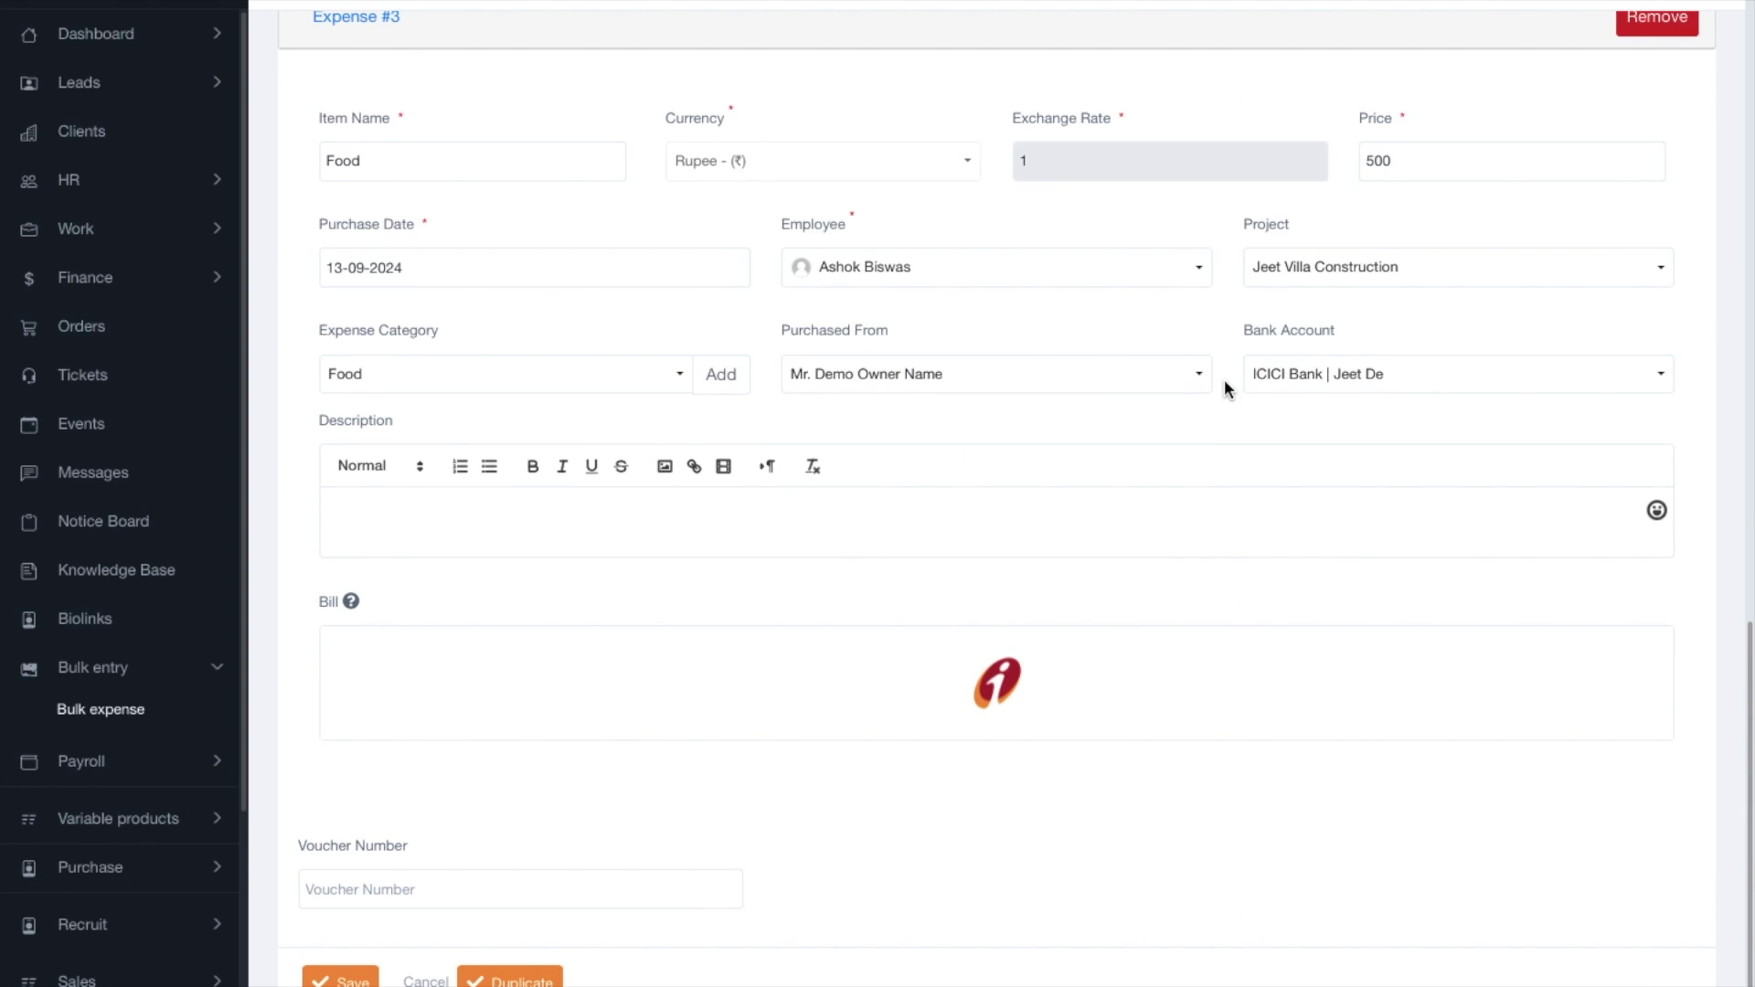
Check Expense #3's item name, keep its Food category, and save all bulk expenses.
{"action": "left_click", "coordinate": [498, 976]}
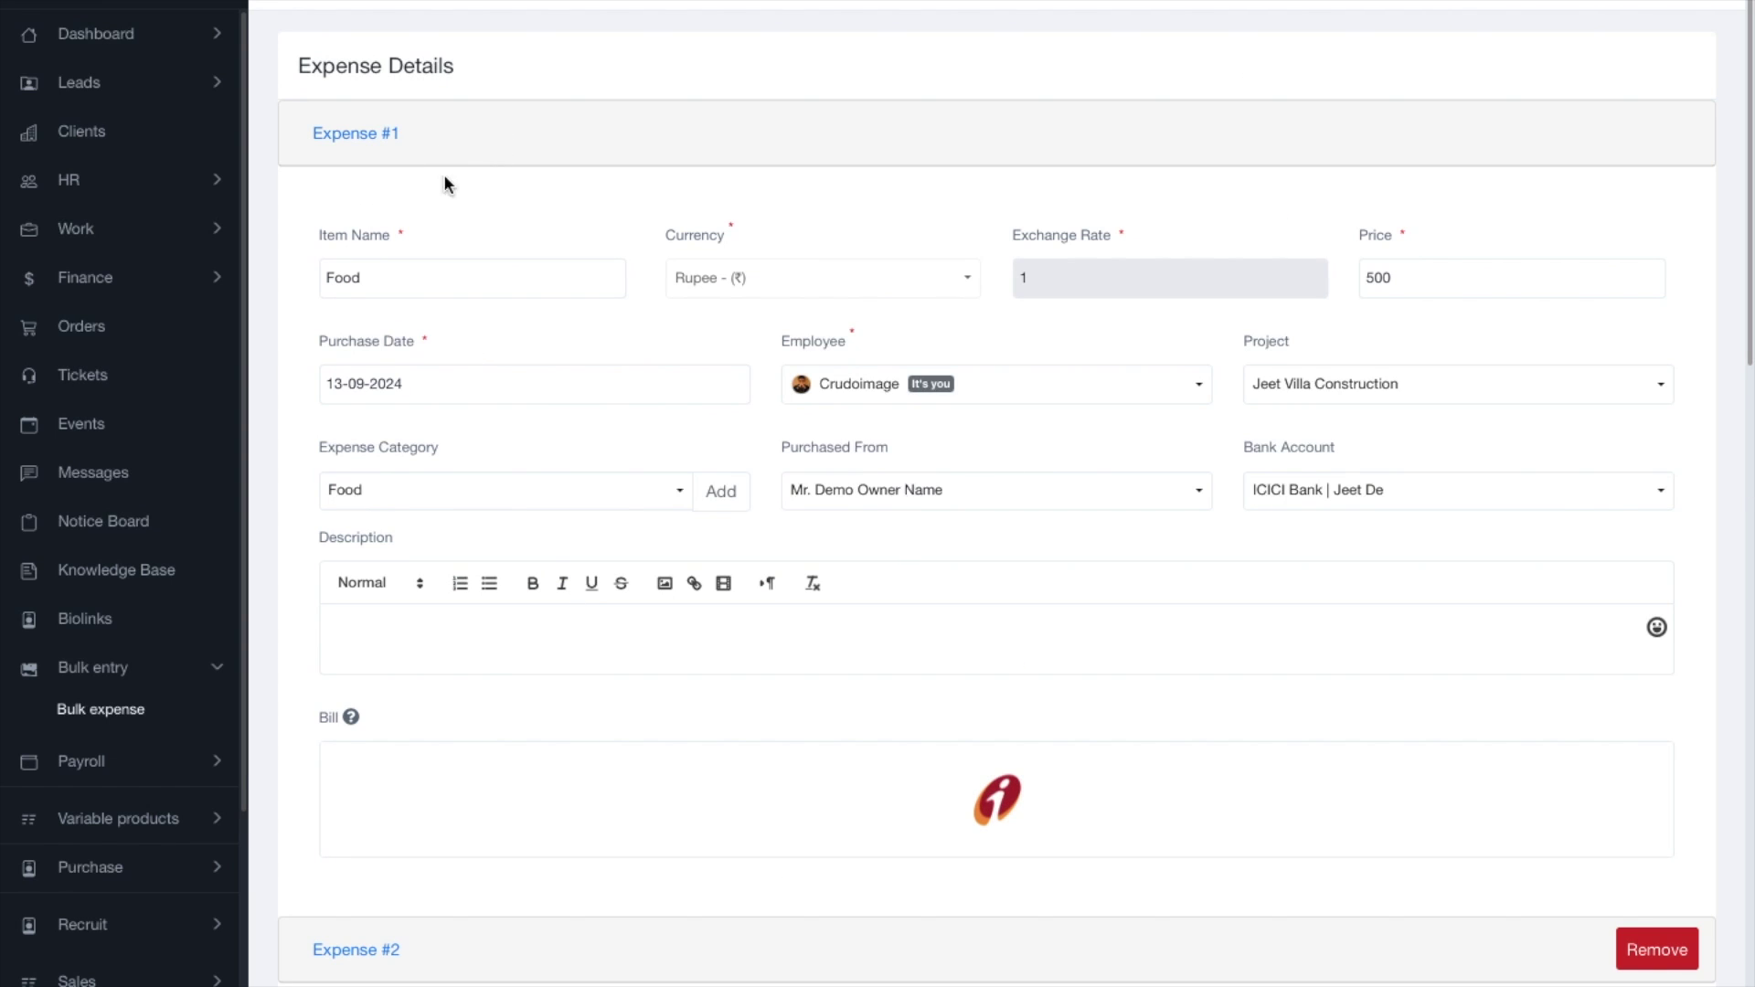
{"action": "scroll", "coordinate": [596, 521], "scroll_direction": "down", "scroll_amount": 5}
{"action": "scroll", "coordinate": [620, 575], "scroll_direction": "down", "scroll_amount": 8}
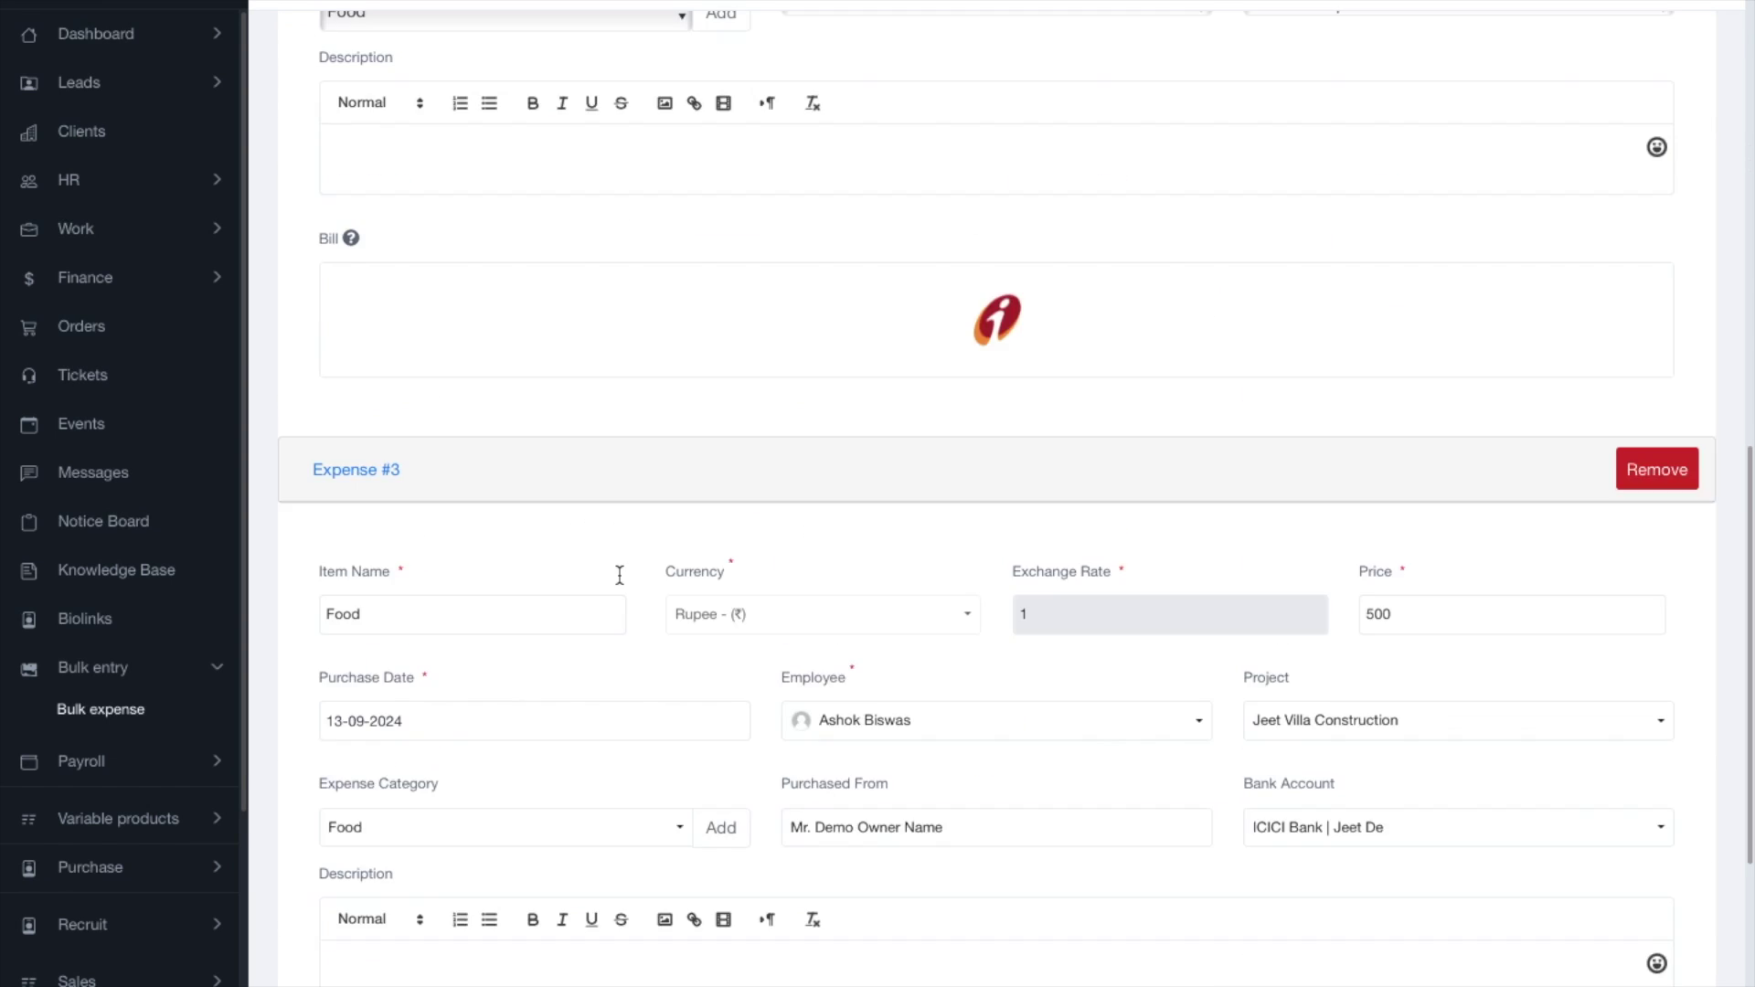
{"action": "scroll", "coordinate": [727, 713], "scroll_direction": "down", "scroll_amount": 5}
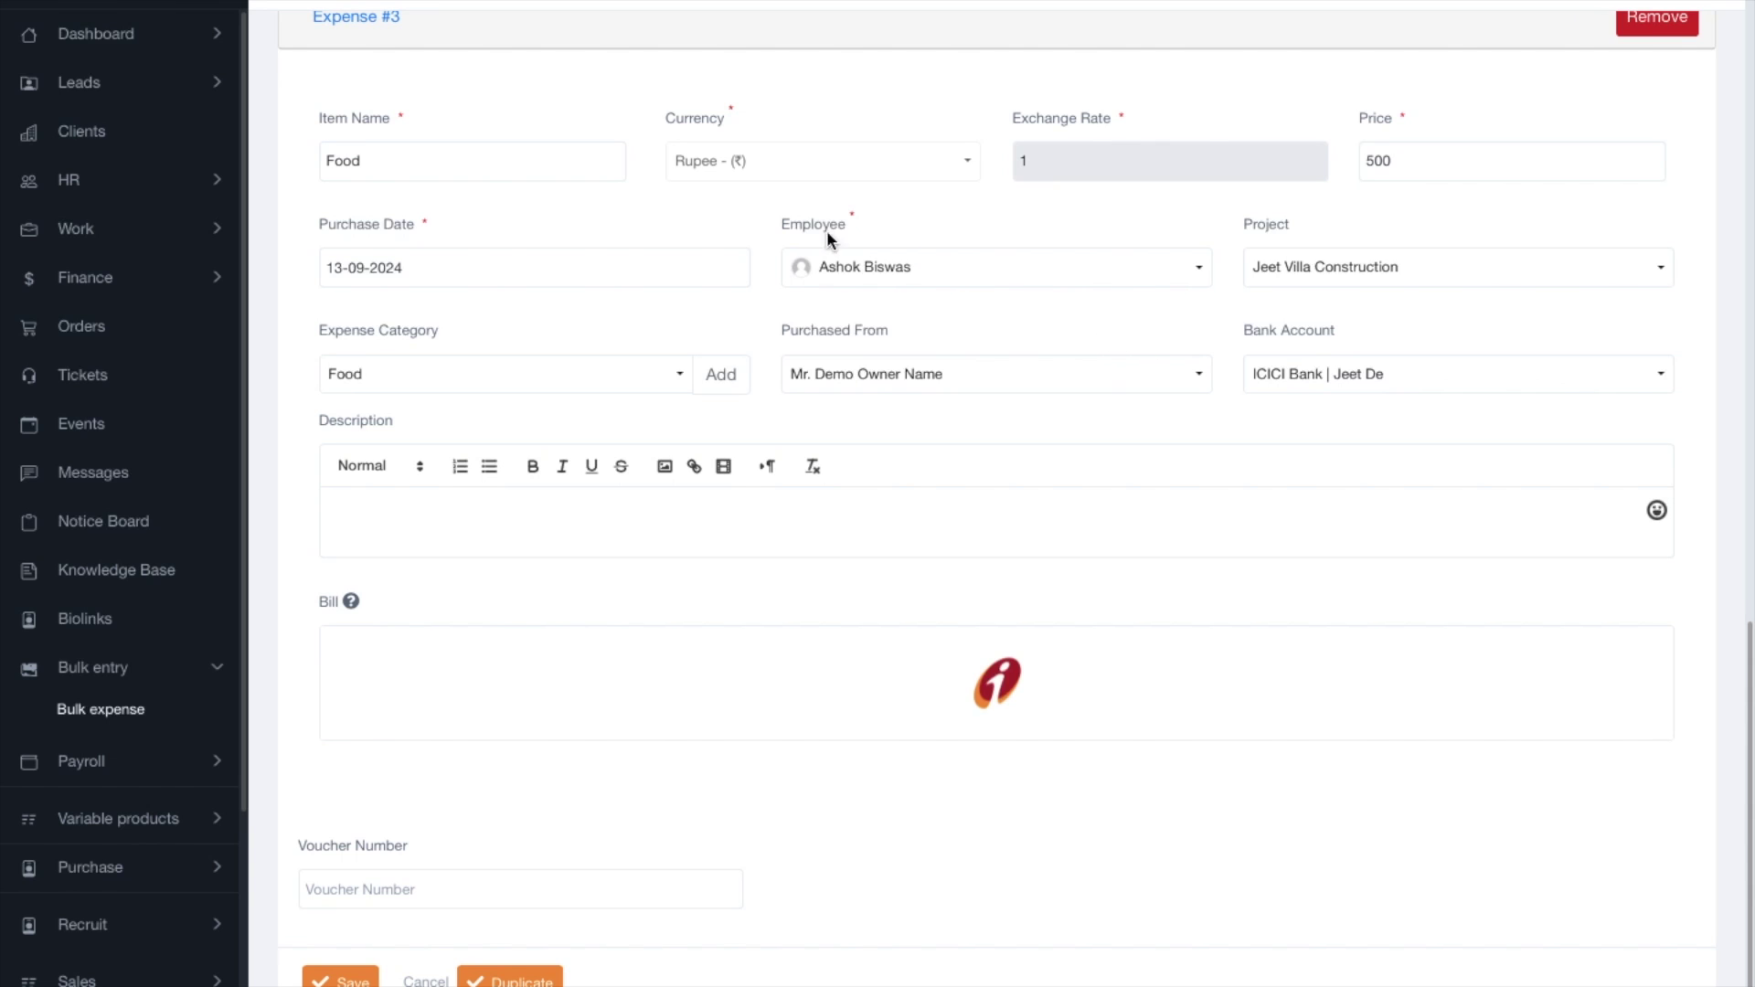
{"action": "left_click", "coordinate": [357, 133]}
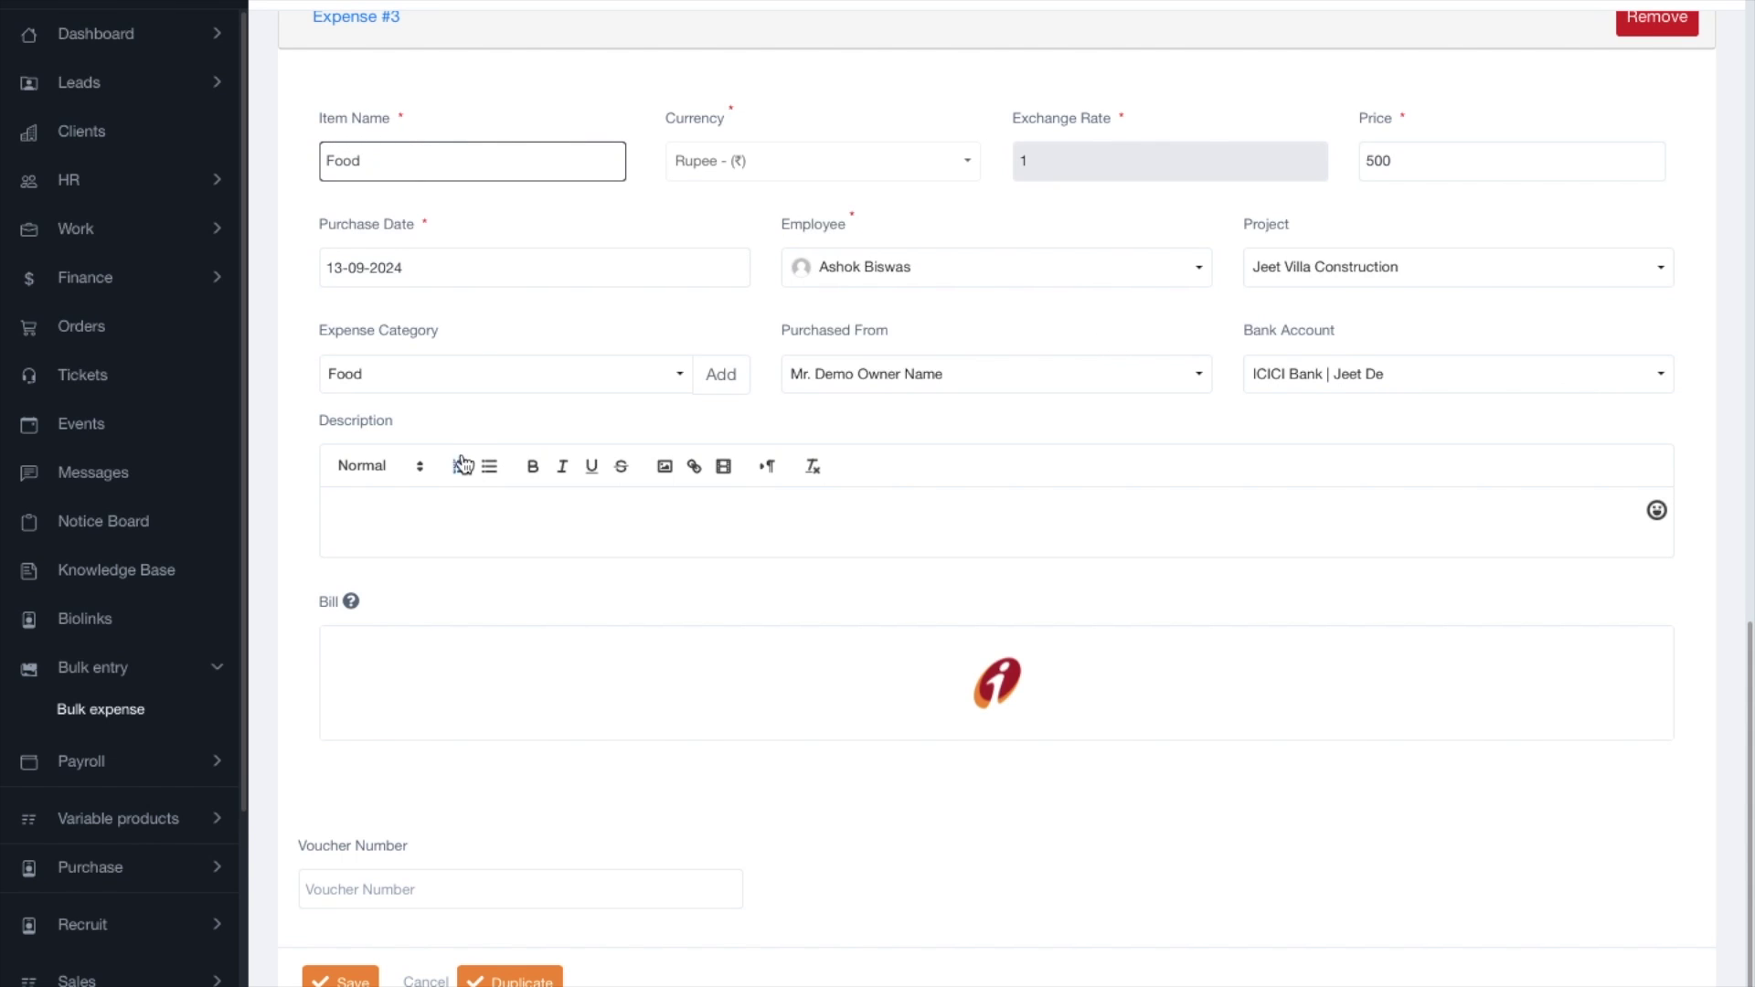
{"action": "left_click", "coordinate": [395, 377]}
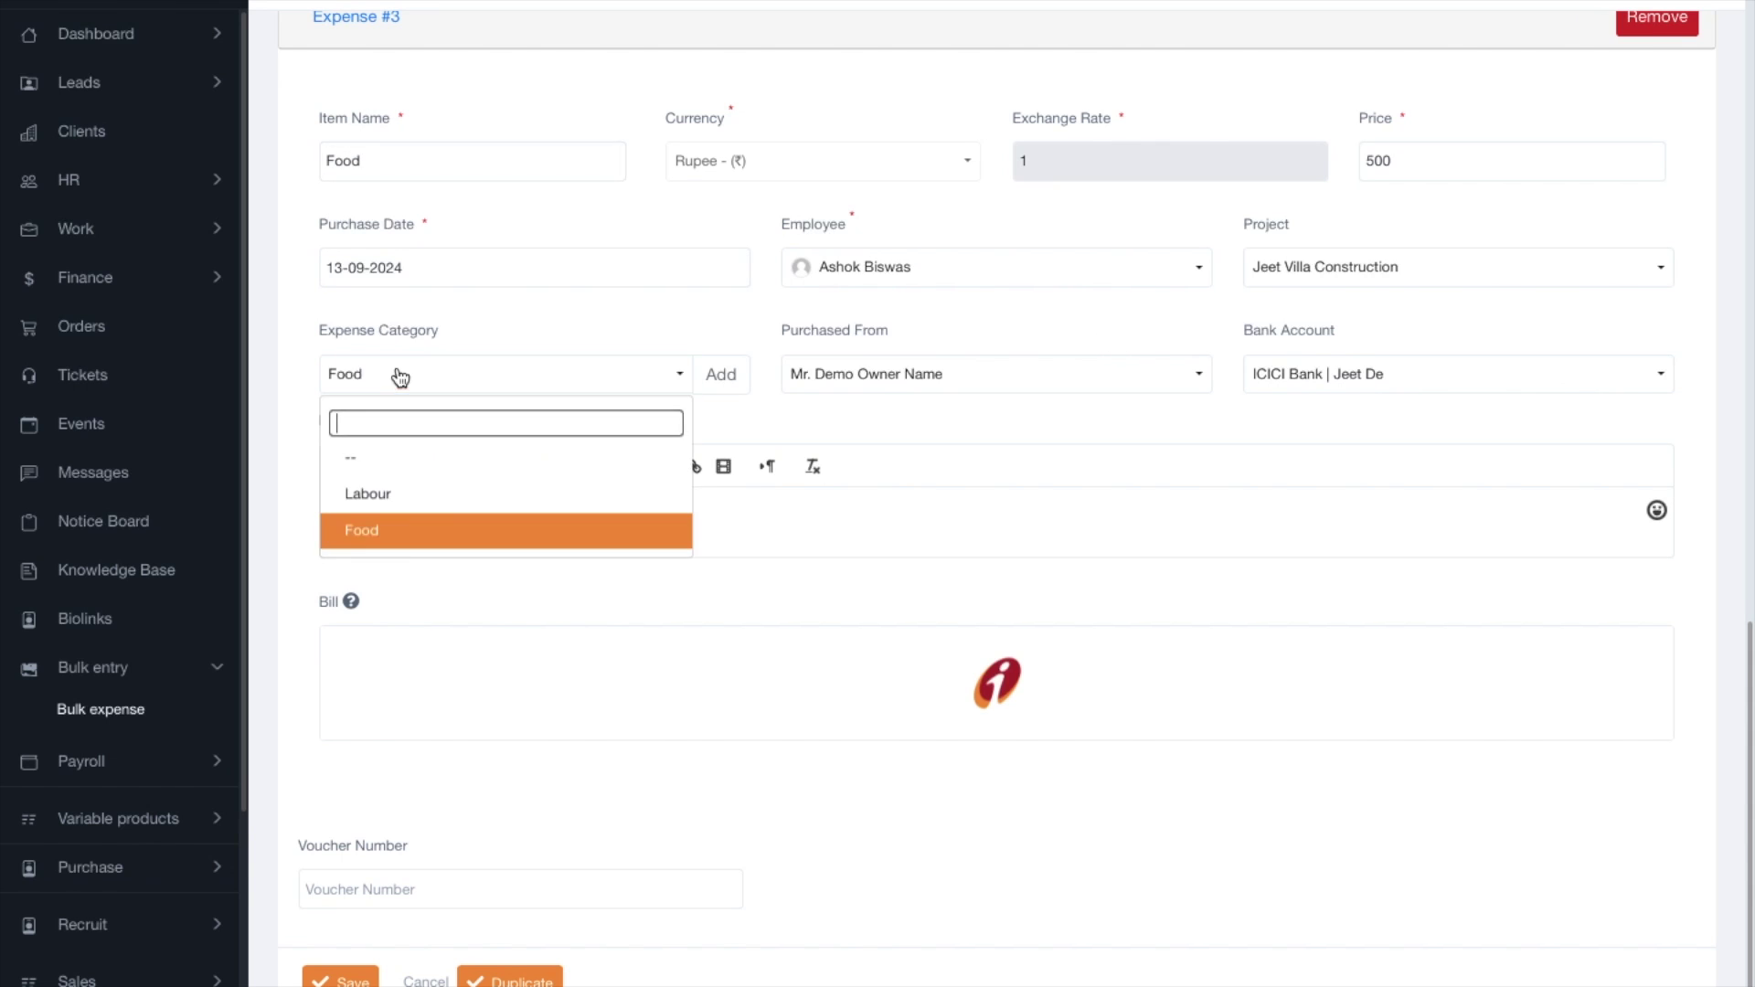
{"action": "left_click", "coordinate": [551, 331]}
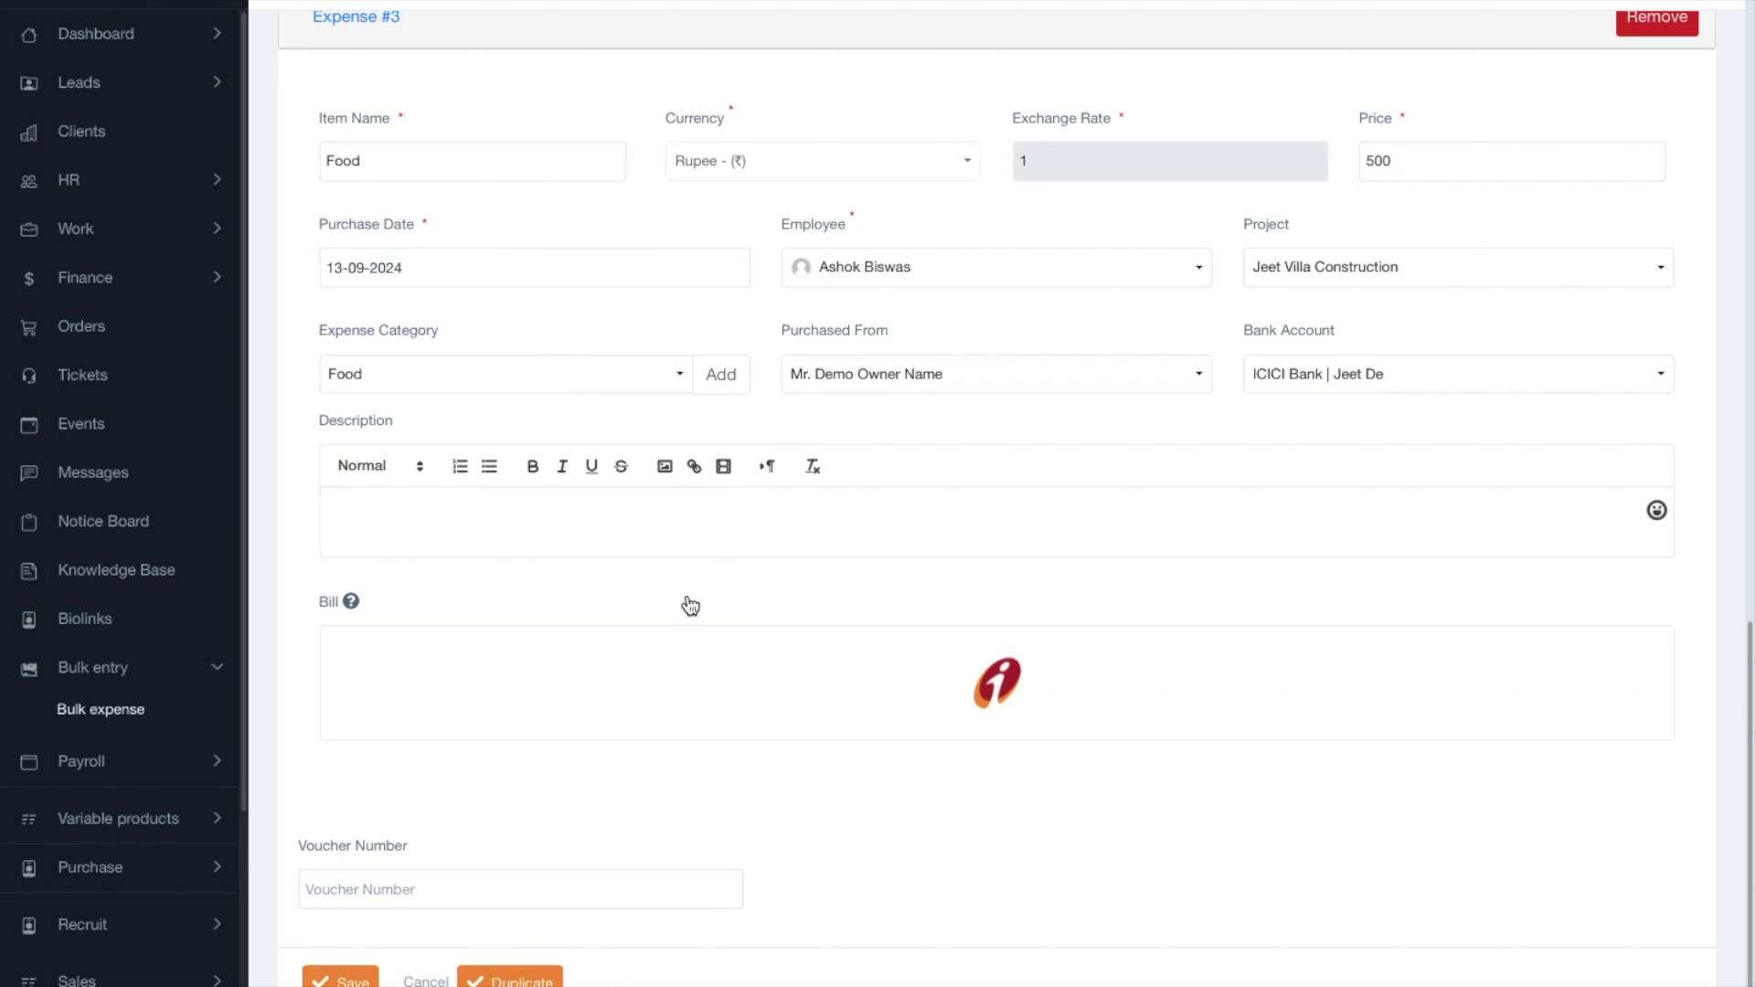
{"action": "scroll", "coordinate": [743, 465], "scroll_direction": "up", "scroll_amount": 20}
{"action": "scroll", "coordinate": [743, 467], "scroll_direction": "down", "scroll_amount": 20}
{"action": "left_click", "coordinate": [343, 976]}
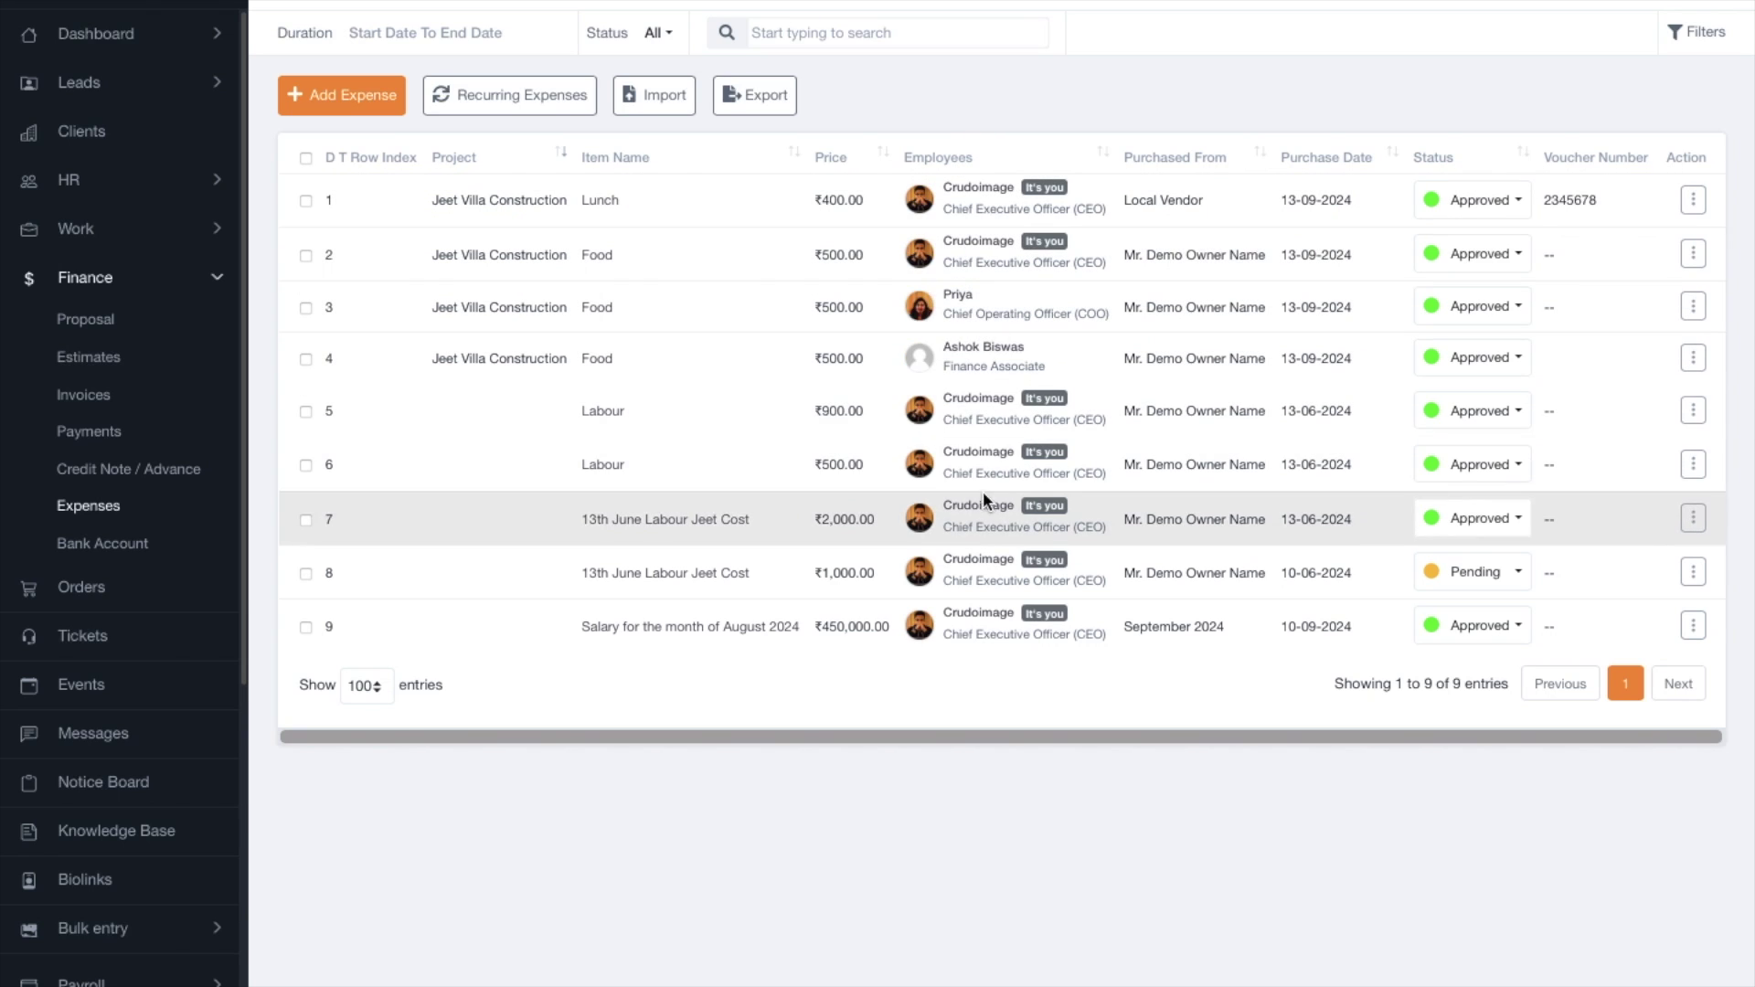
Highlight the ₹500.00 price of a new Food expense in the Expenses list.
{"action": "left_click_drag", "start_coordinate": [813, 255], "coordinate": [1028, 359]}
{"action": "left_click", "coordinate": [724, 867]}
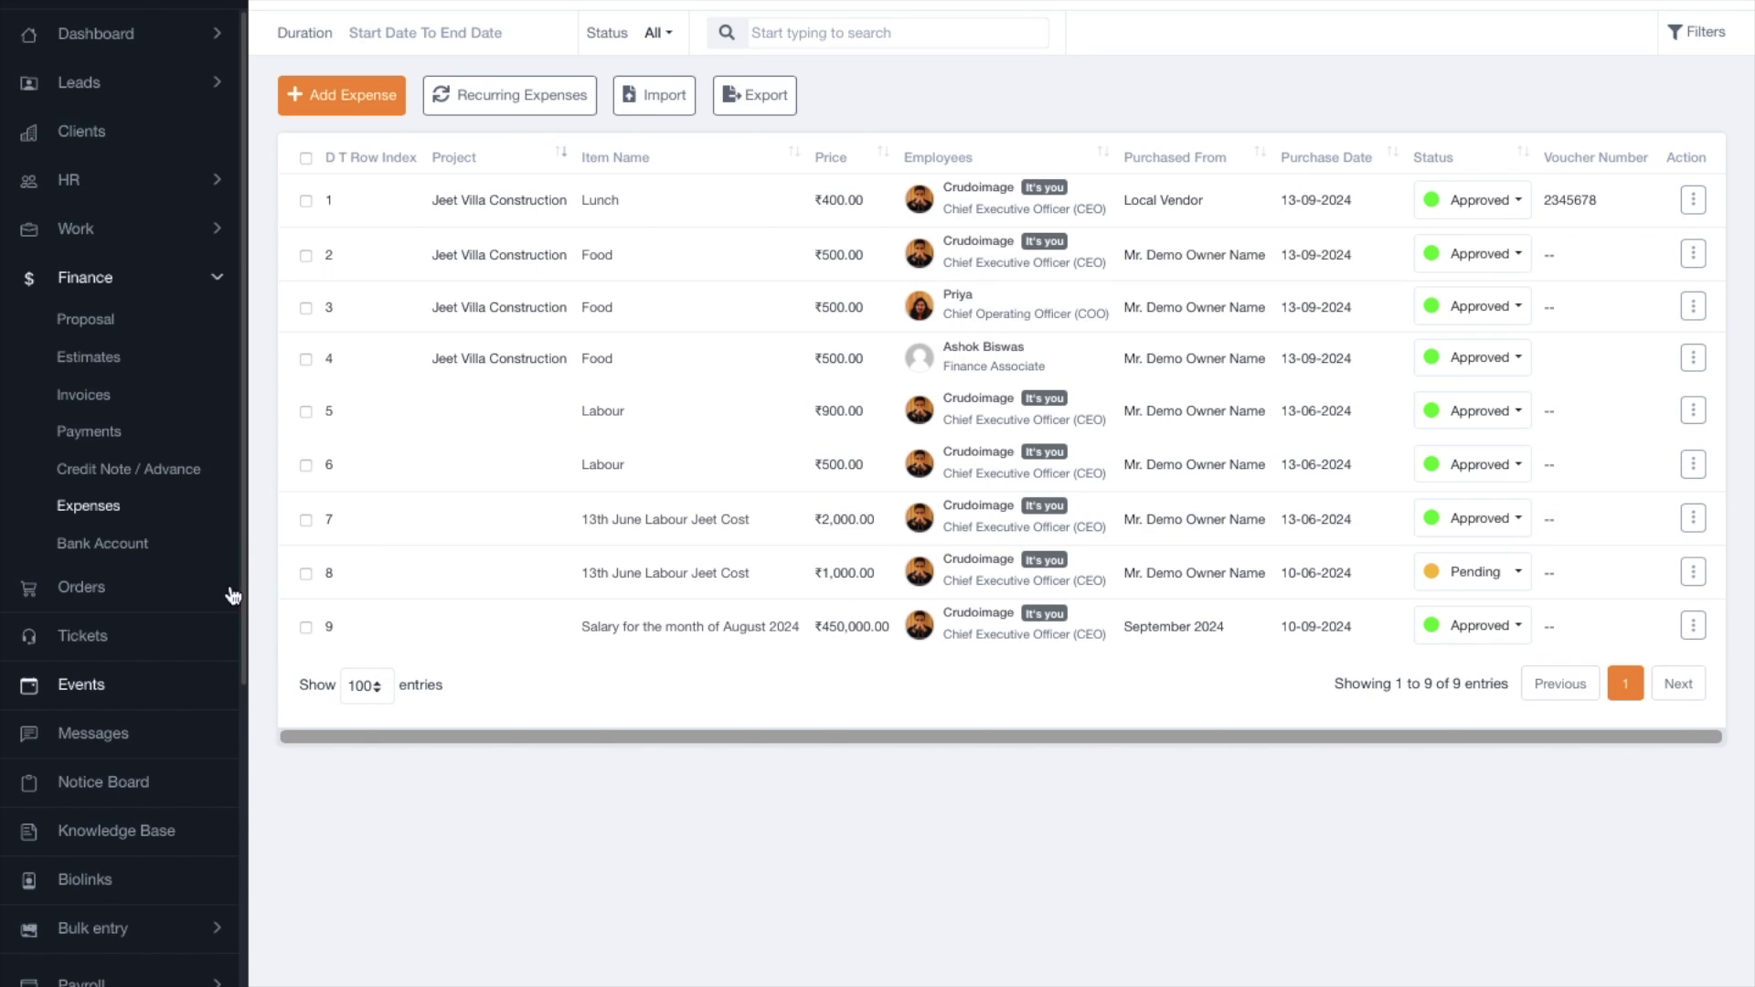
Start a new recurring expense with item name INTERNET Billing and price 2000.
{"action": "left_click", "coordinate": [460, 107]}
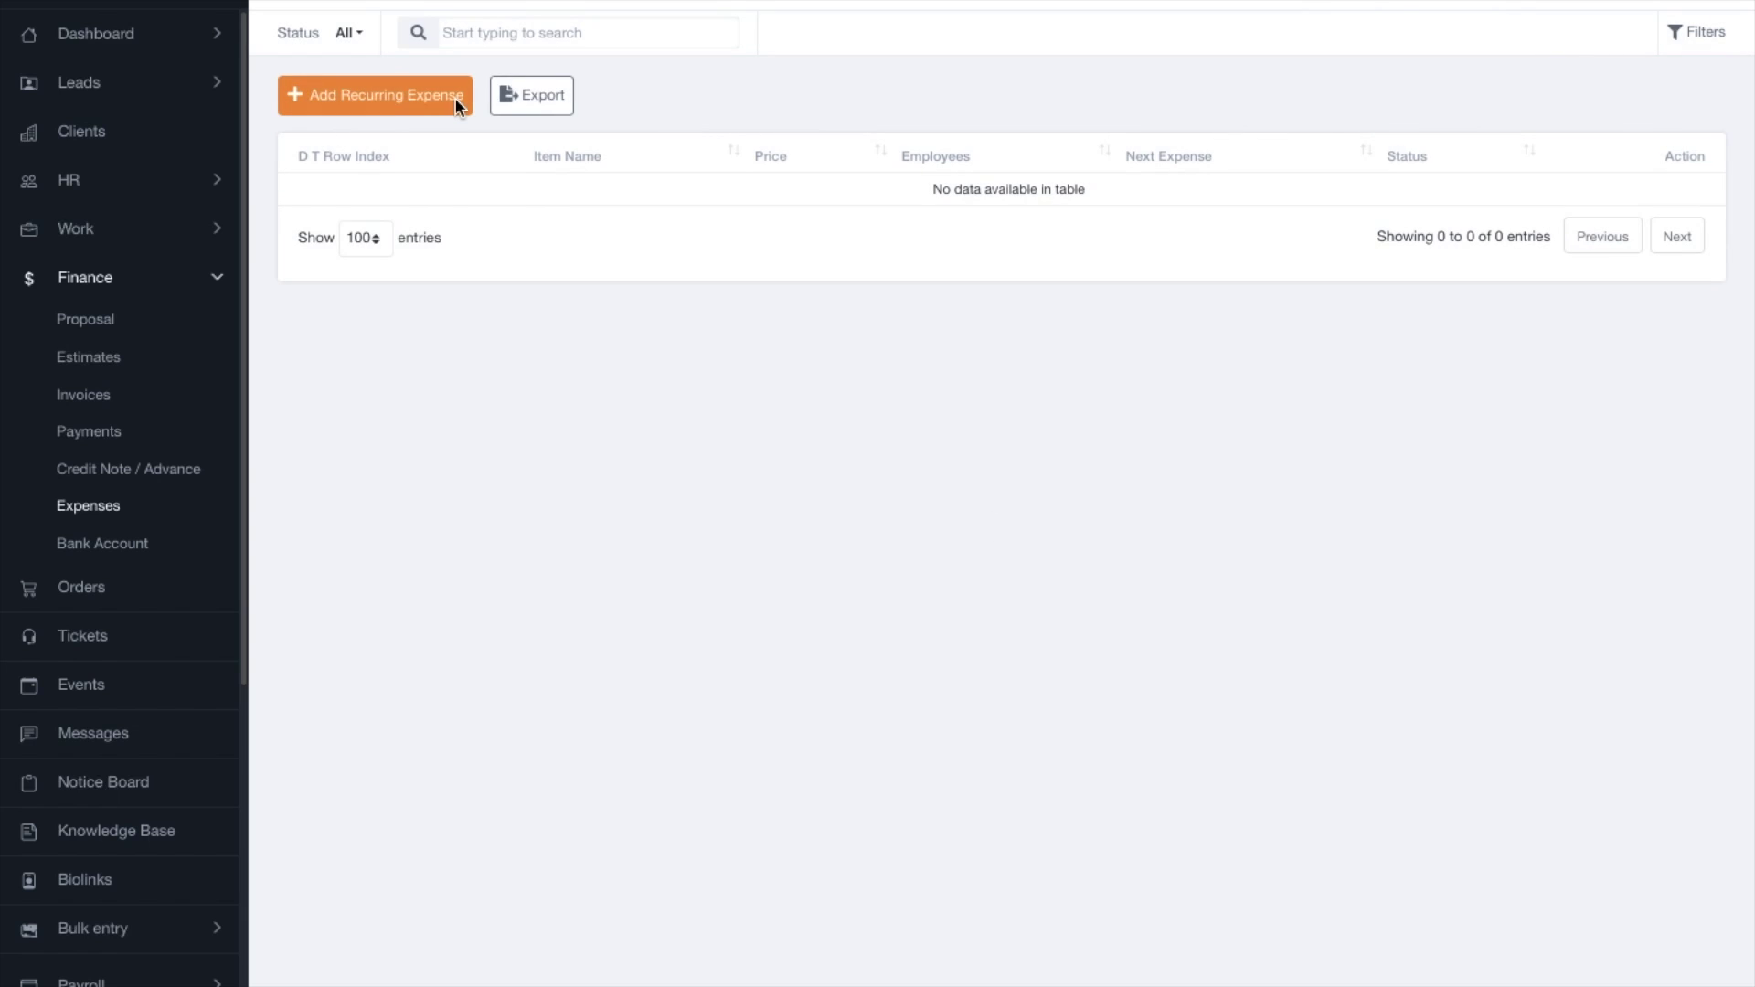
{"action": "left_click", "coordinate": [391, 97]}
{"action": "left_click", "coordinate": [355, 180]}
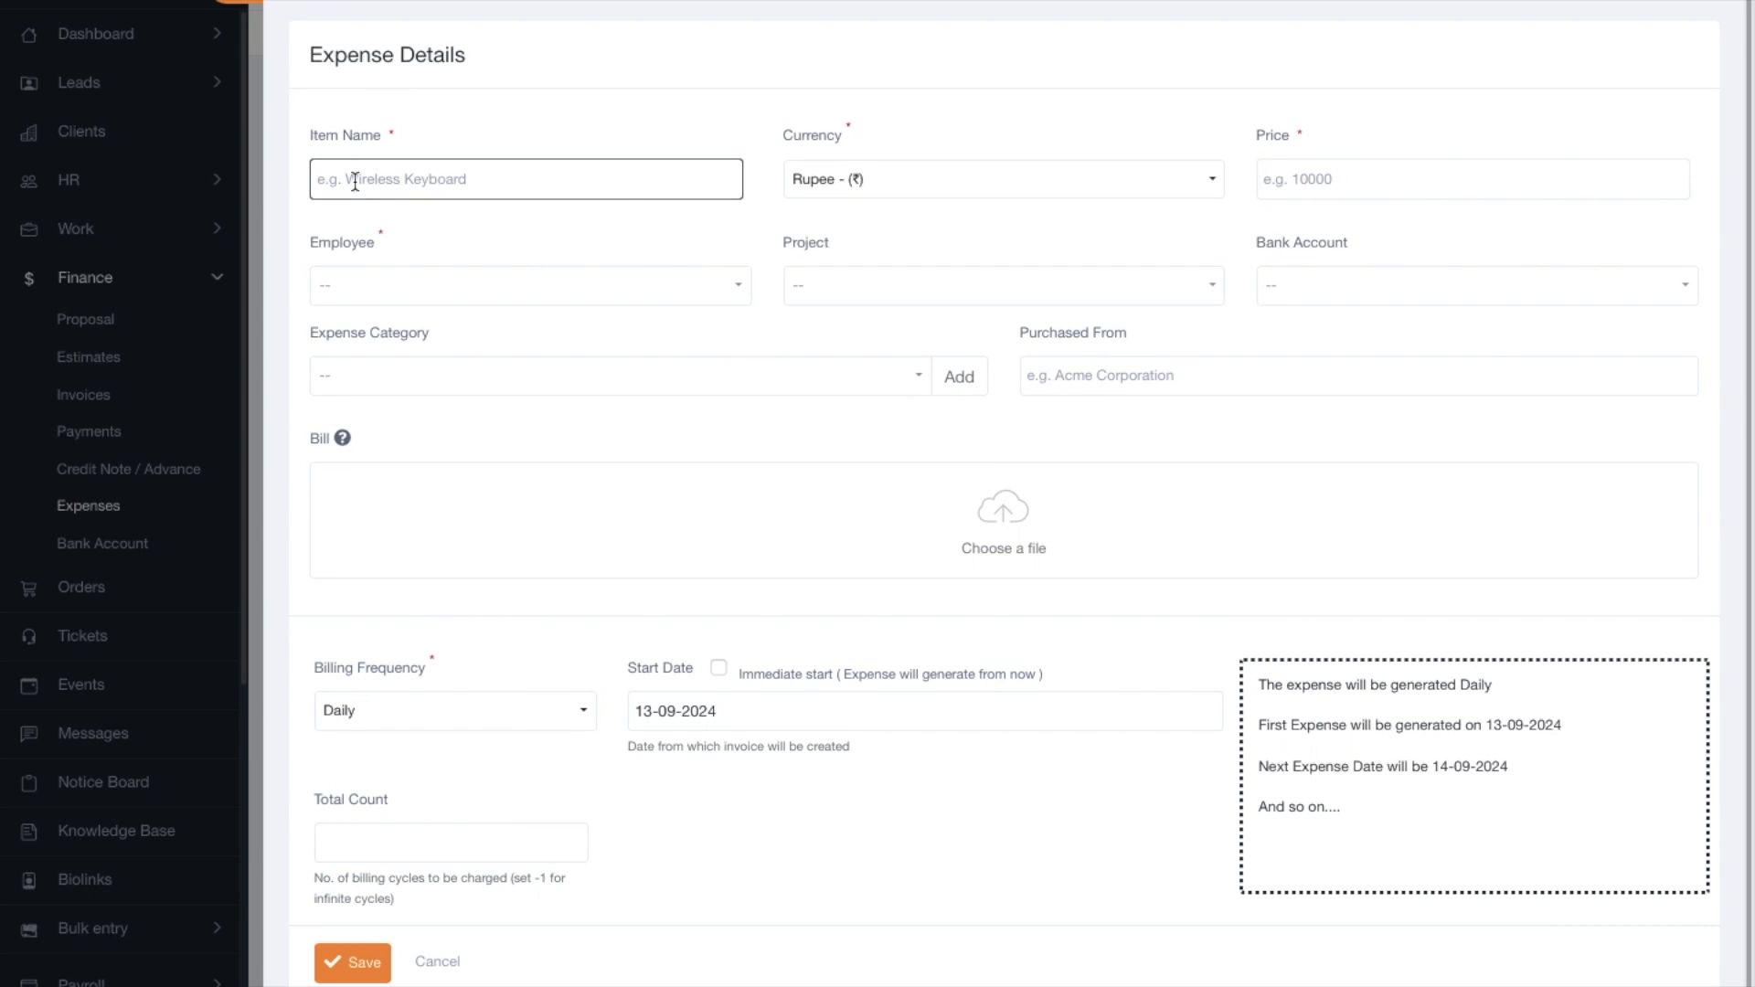
{"action": "type", "text": "INTERNET Billing"}
{"action": "left_click", "coordinate": [1281, 164]}
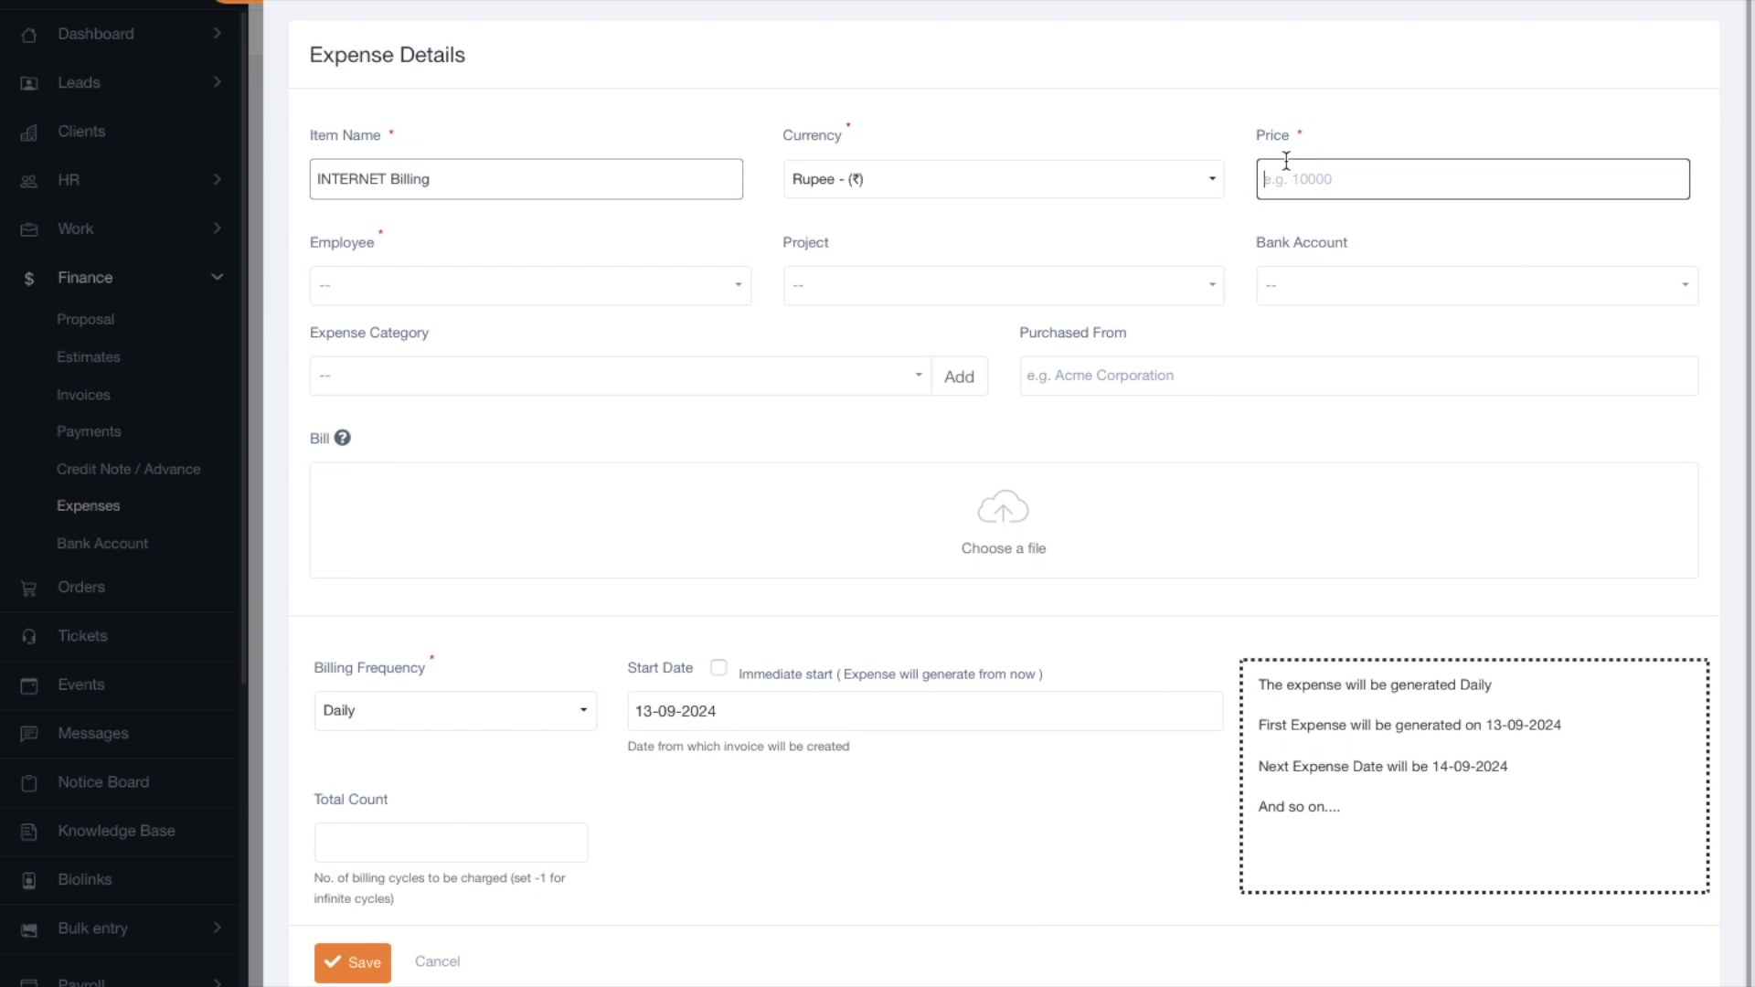
{"action": "type", "text": "2000"}
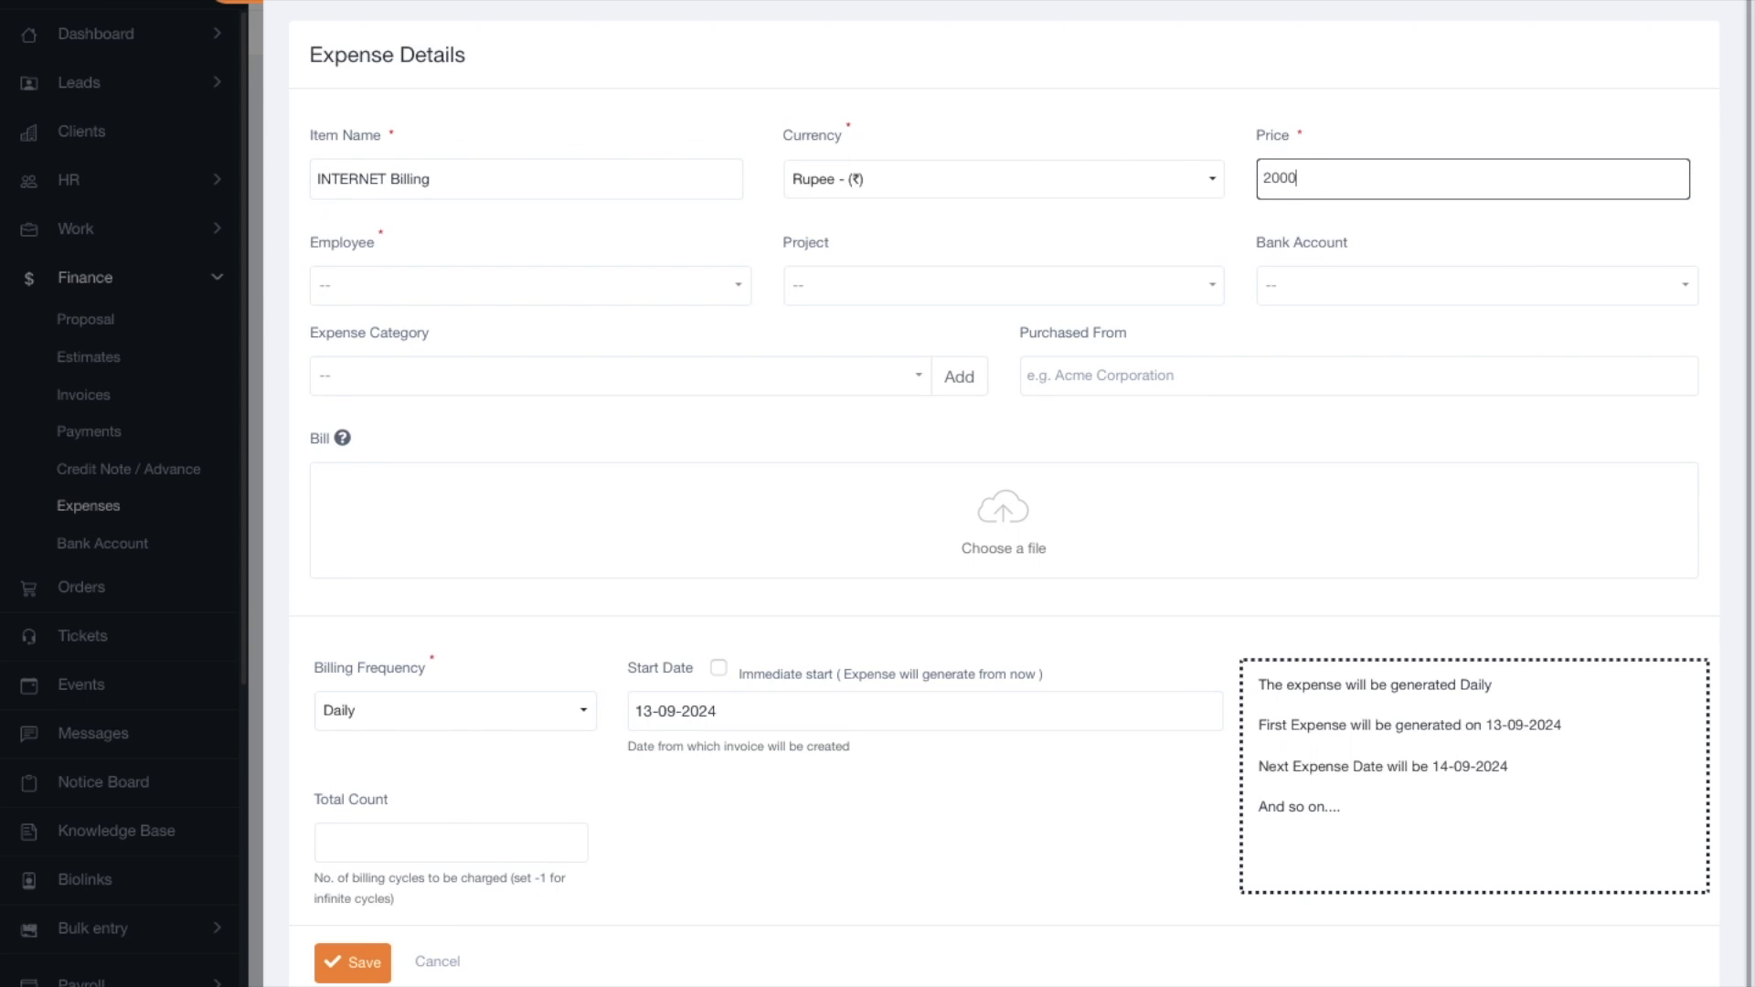
Assign the recurring expense to yourself and charge it to the ICICI Bank account.
{"action": "left_click", "coordinate": [382, 304]}
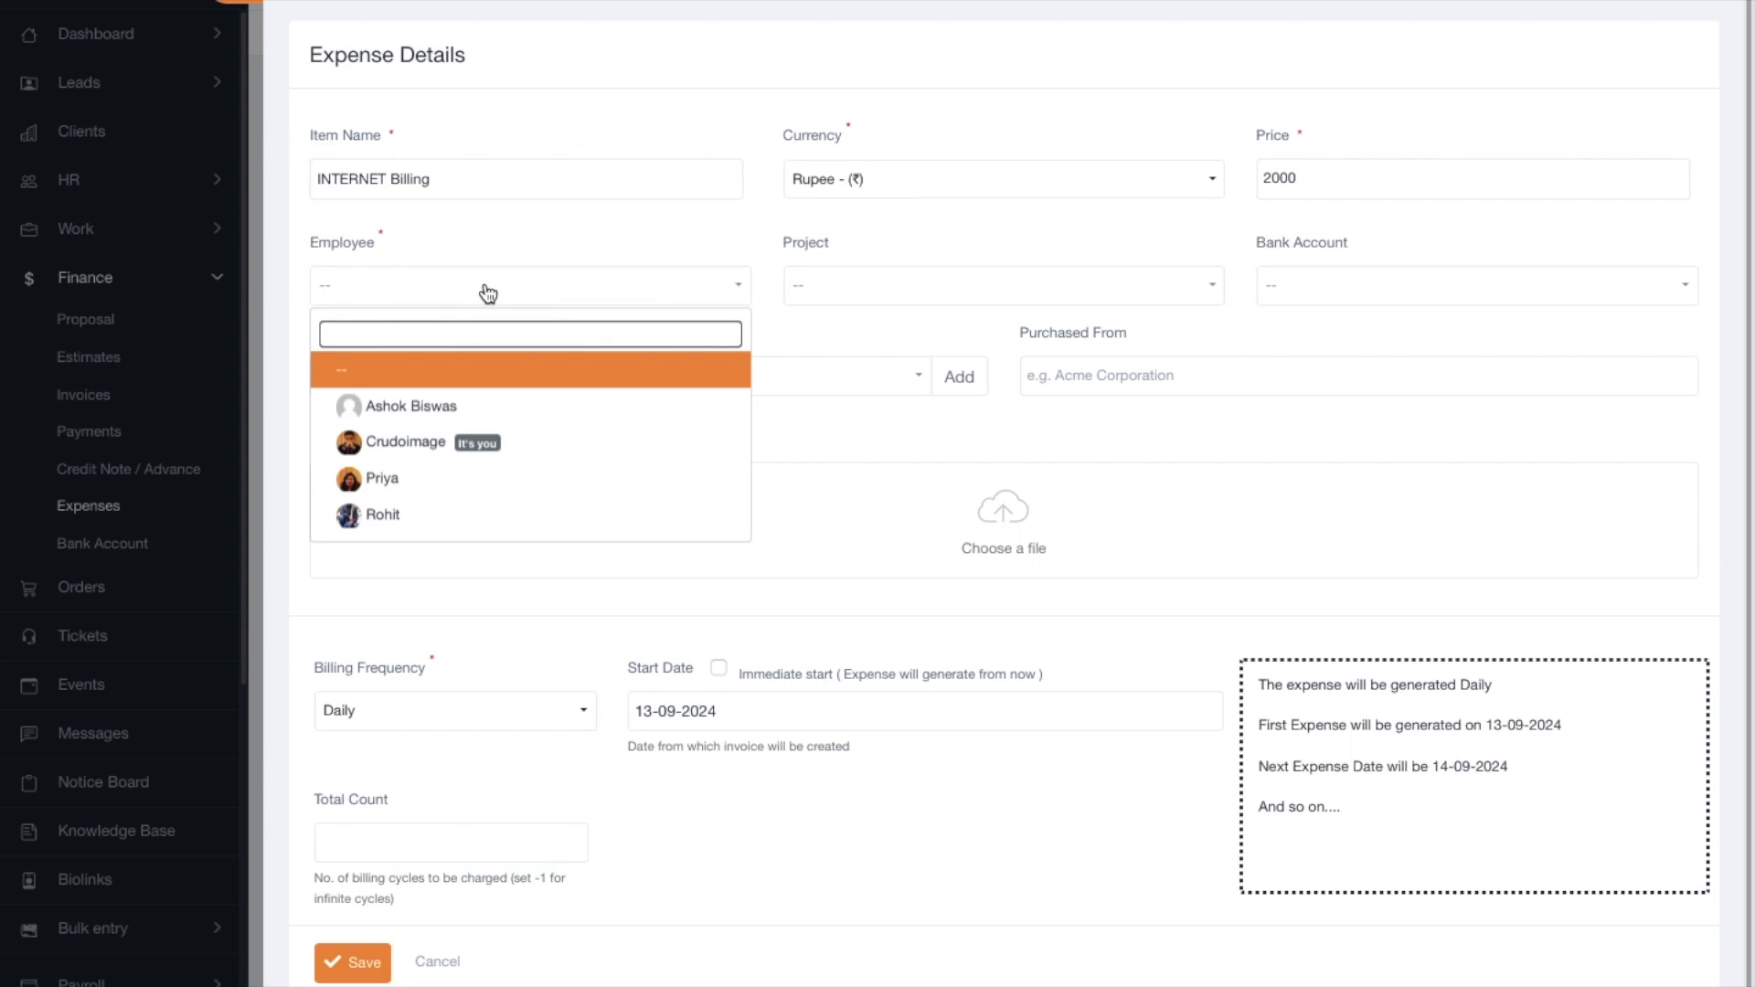
{"action": "left_click", "coordinate": [463, 239]}
{"action": "left_click", "coordinate": [442, 298]}
{"action": "left_click", "coordinate": [462, 439]}
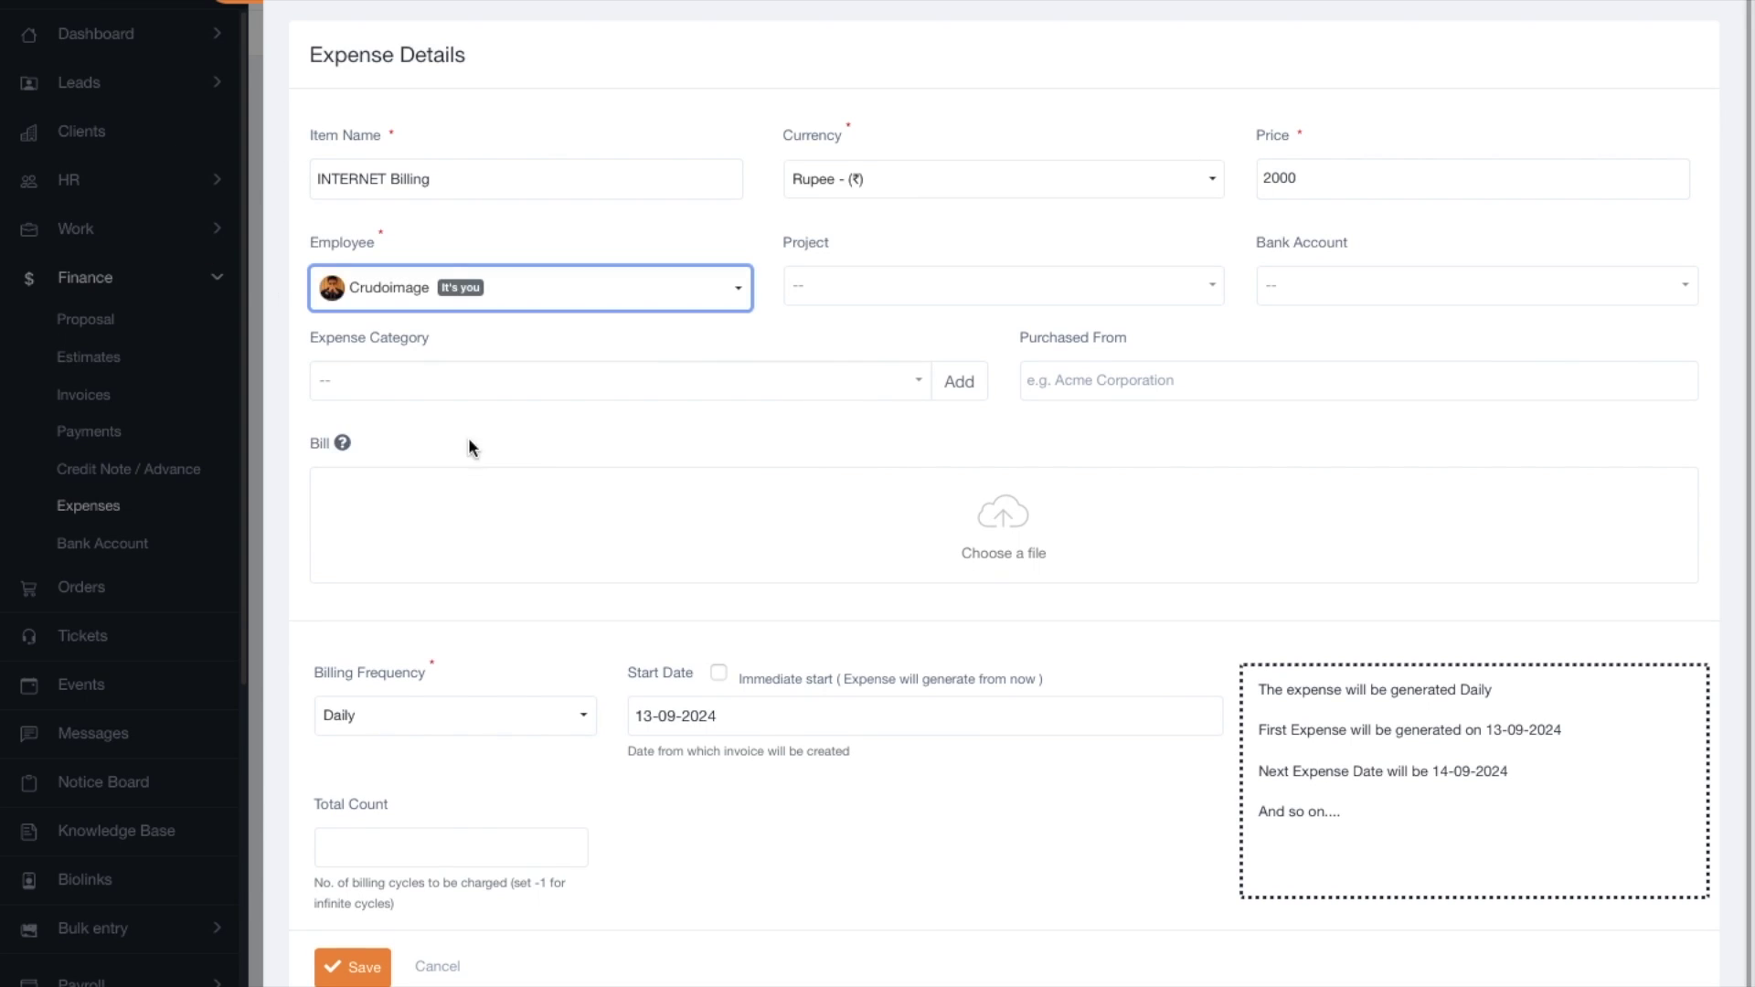
{"action": "left_click", "coordinate": [852, 290]}
{"action": "left_click", "coordinate": [952, 245]}
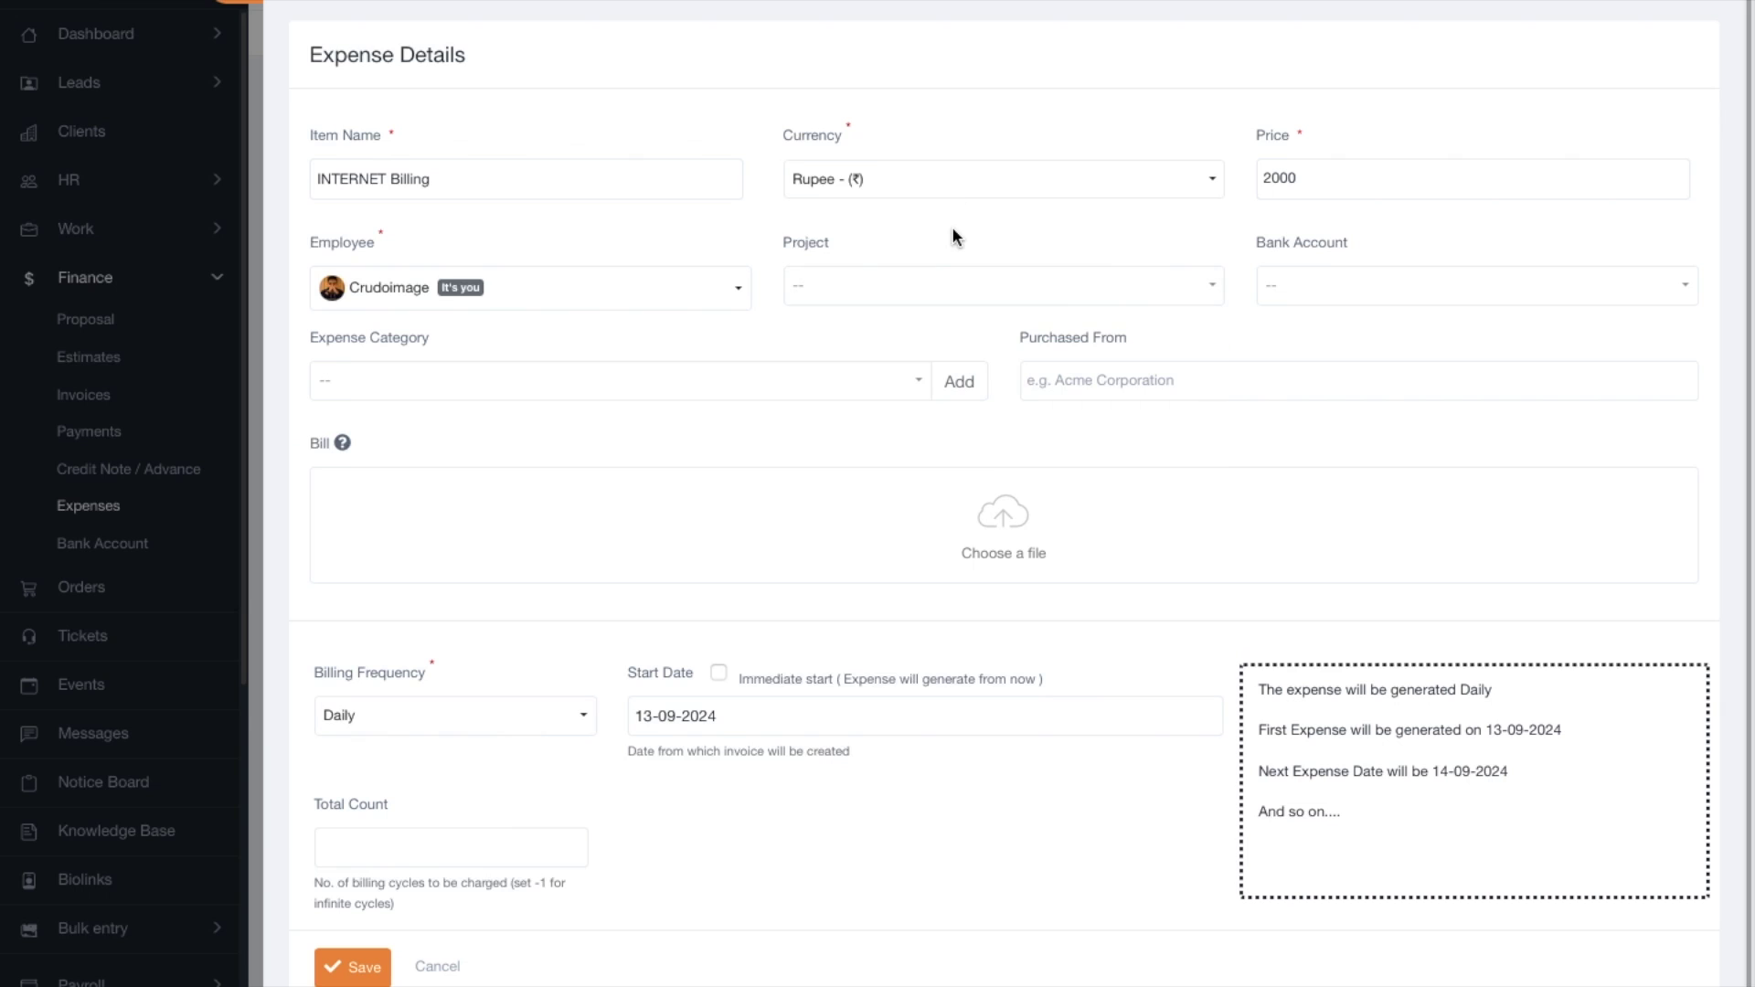
{"action": "left_click", "coordinate": [1430, 298]}
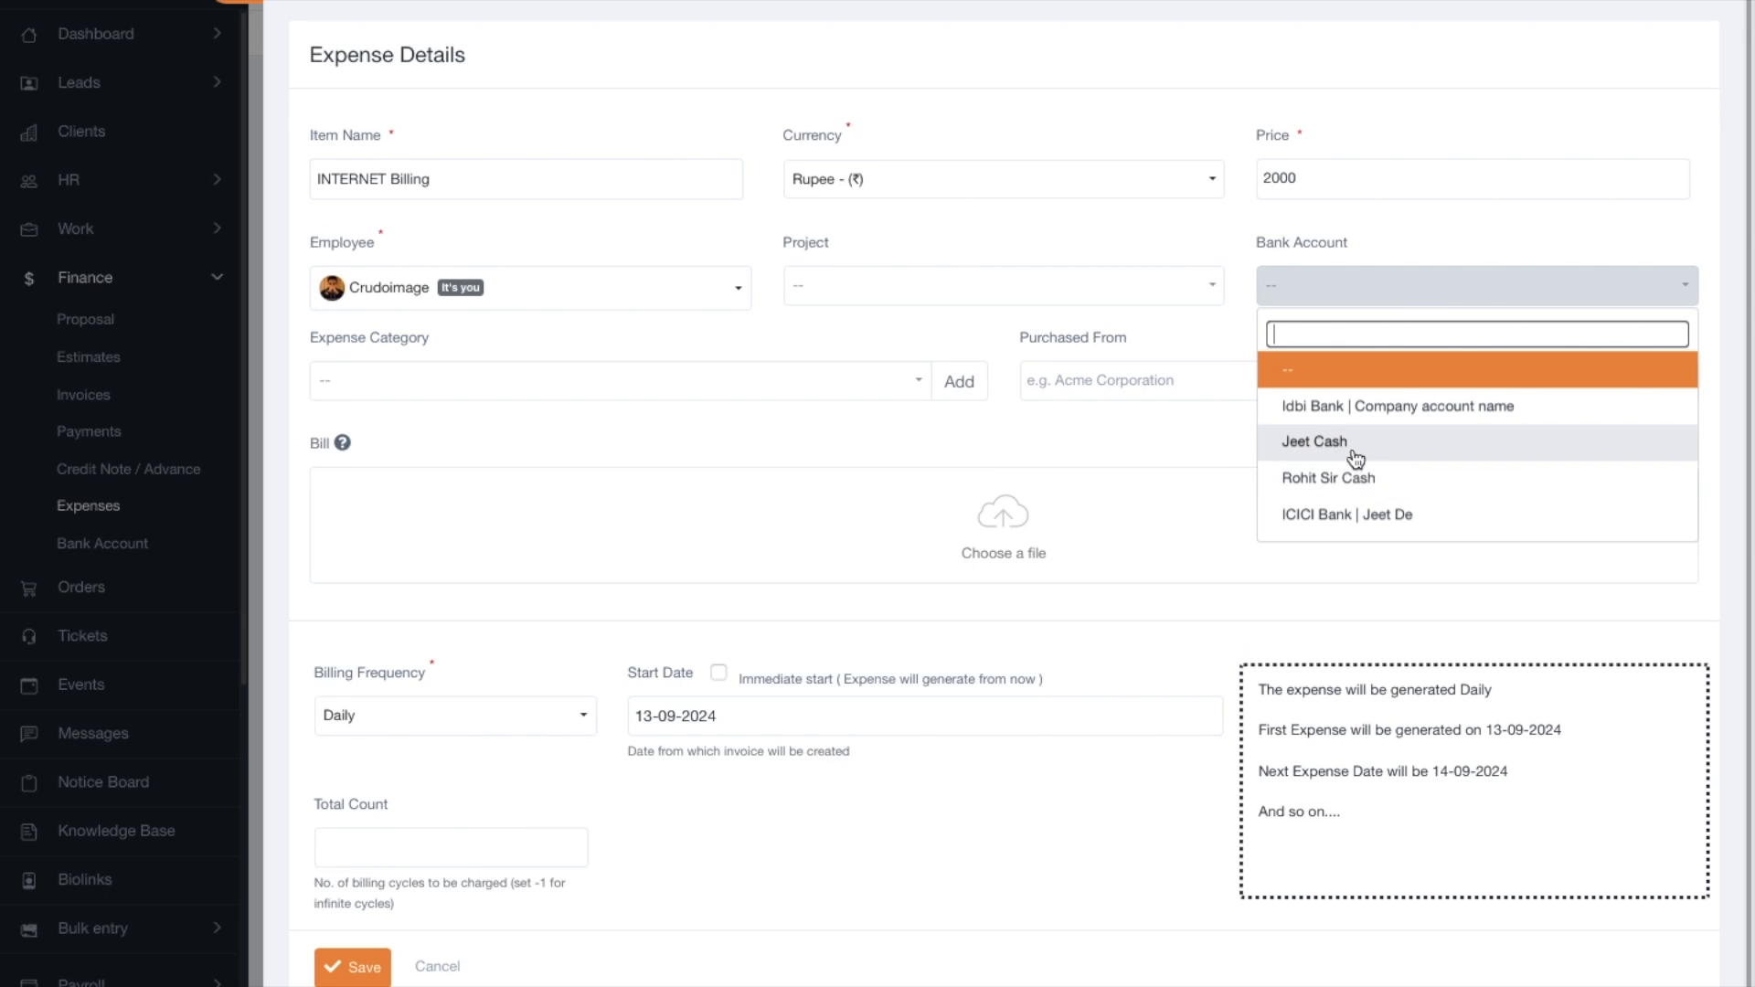
{"action": "left_click", "coordinate": [1379, 517]}
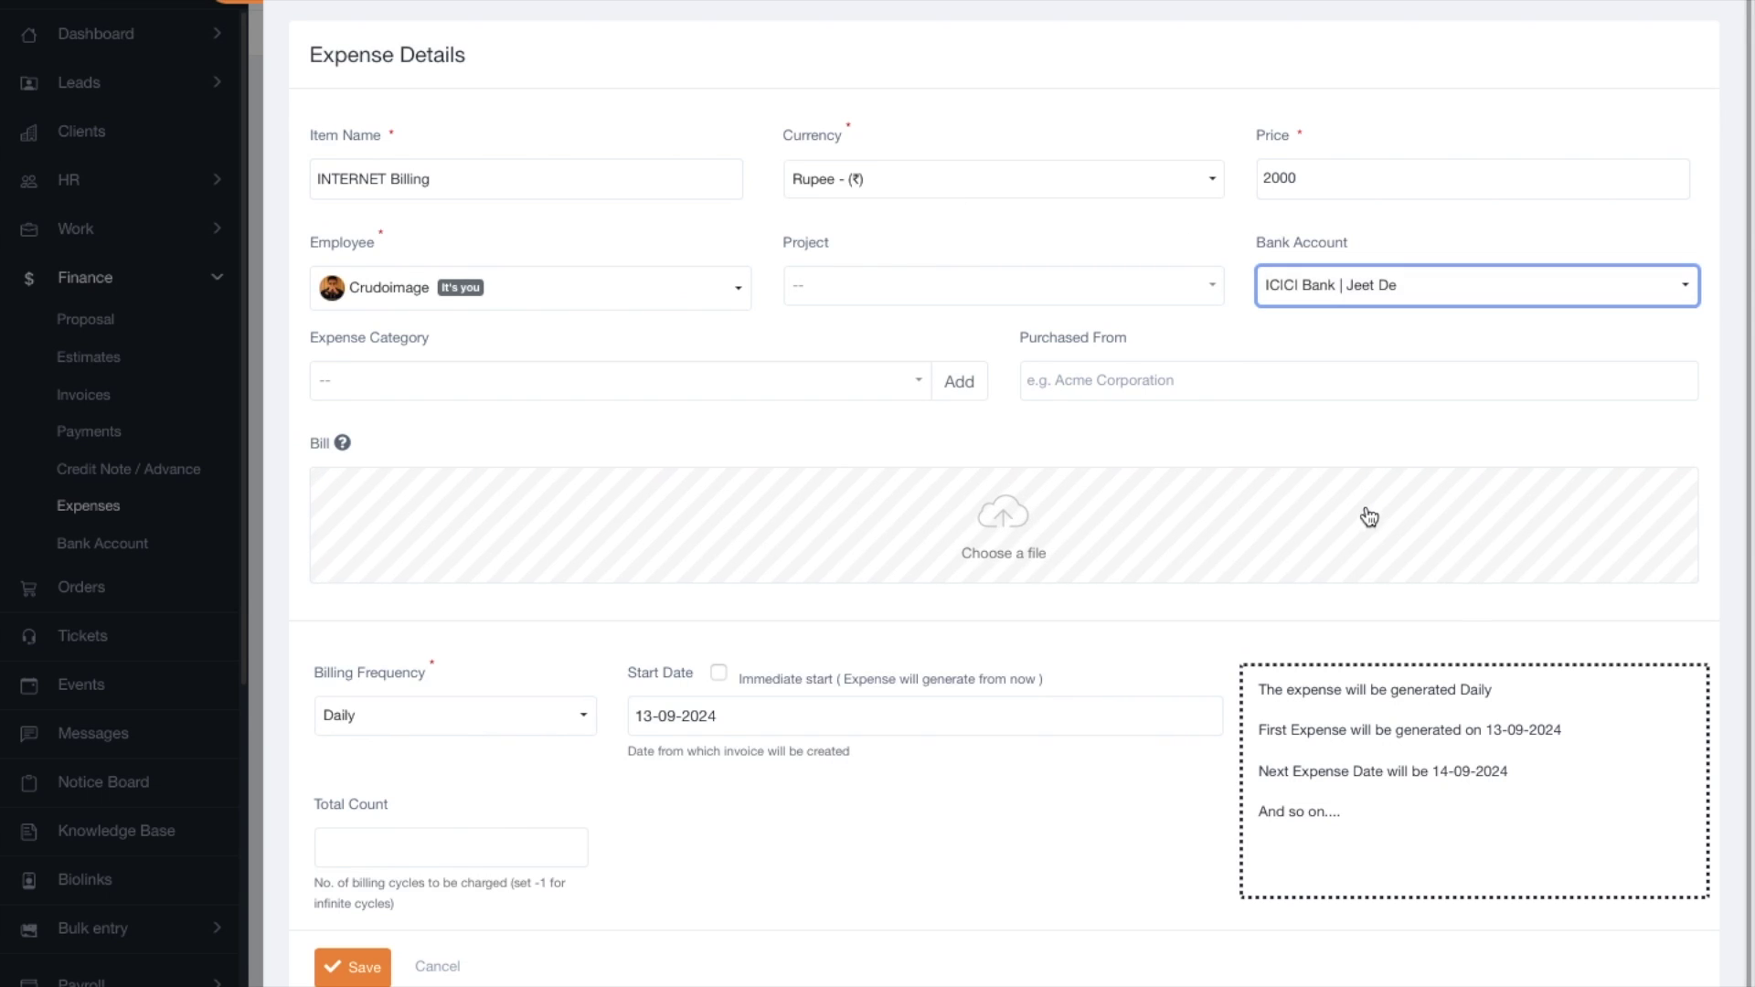
{"action": "left_click", "coordinate": [380, 382]}
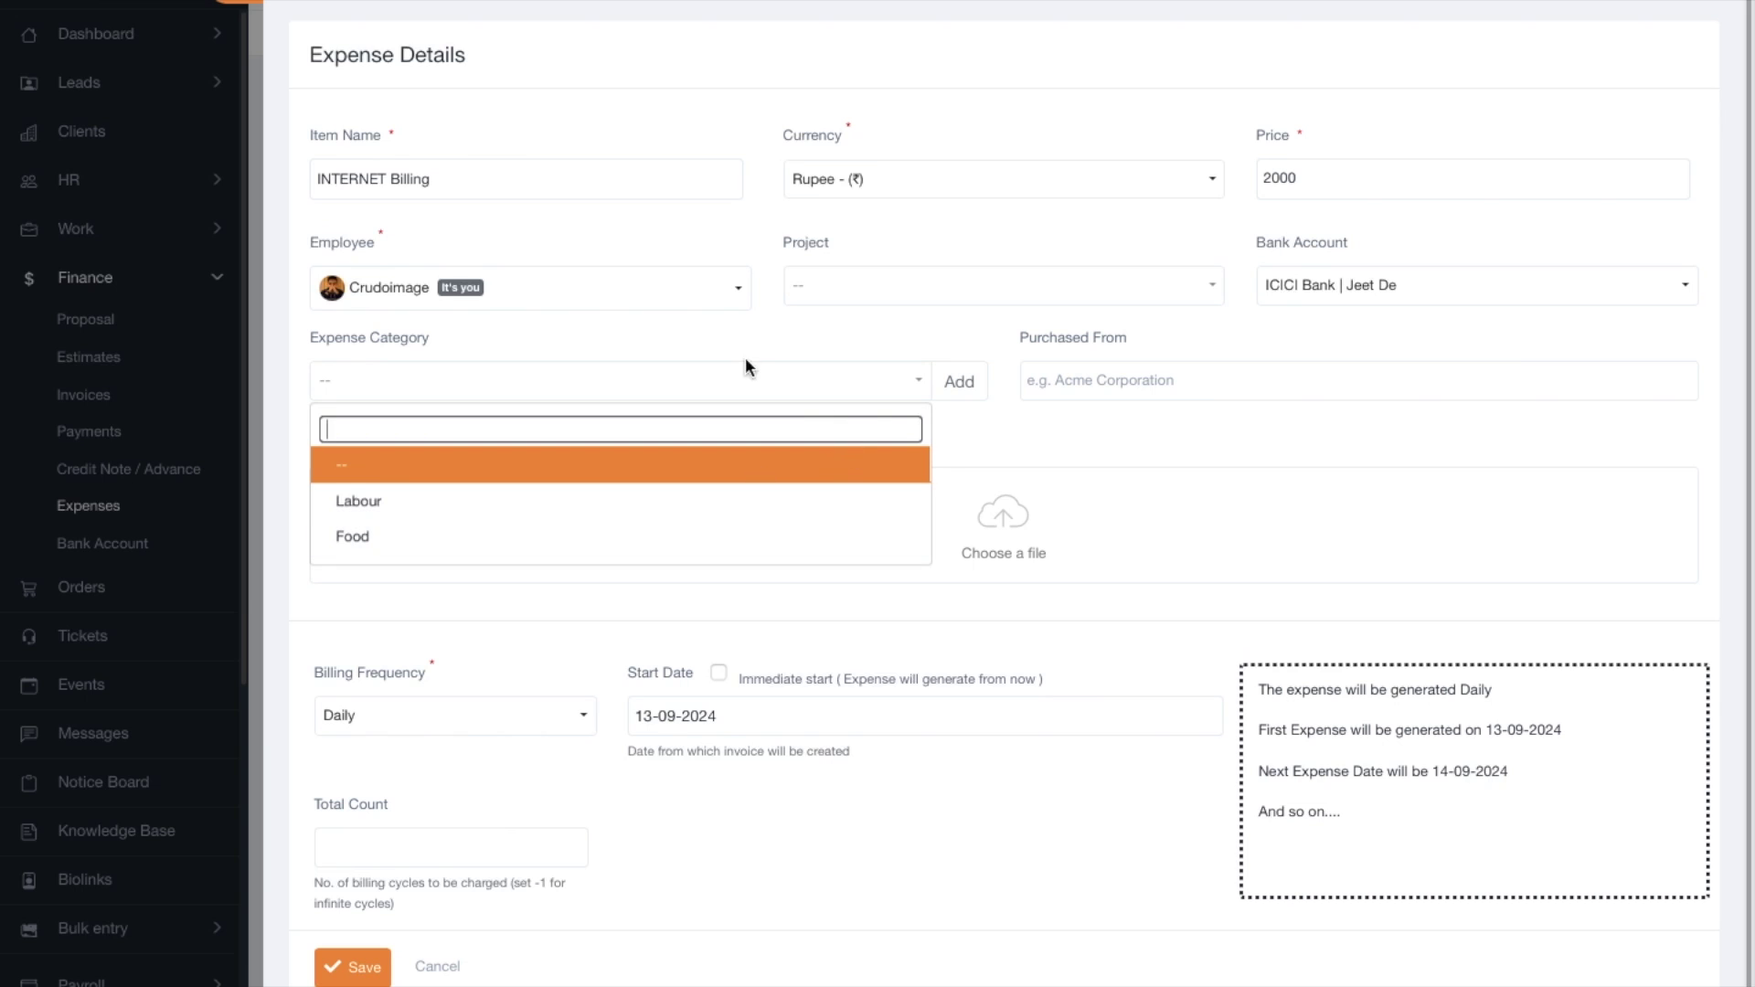
{"action": "left_click", "coordinate": [1028, 424]}
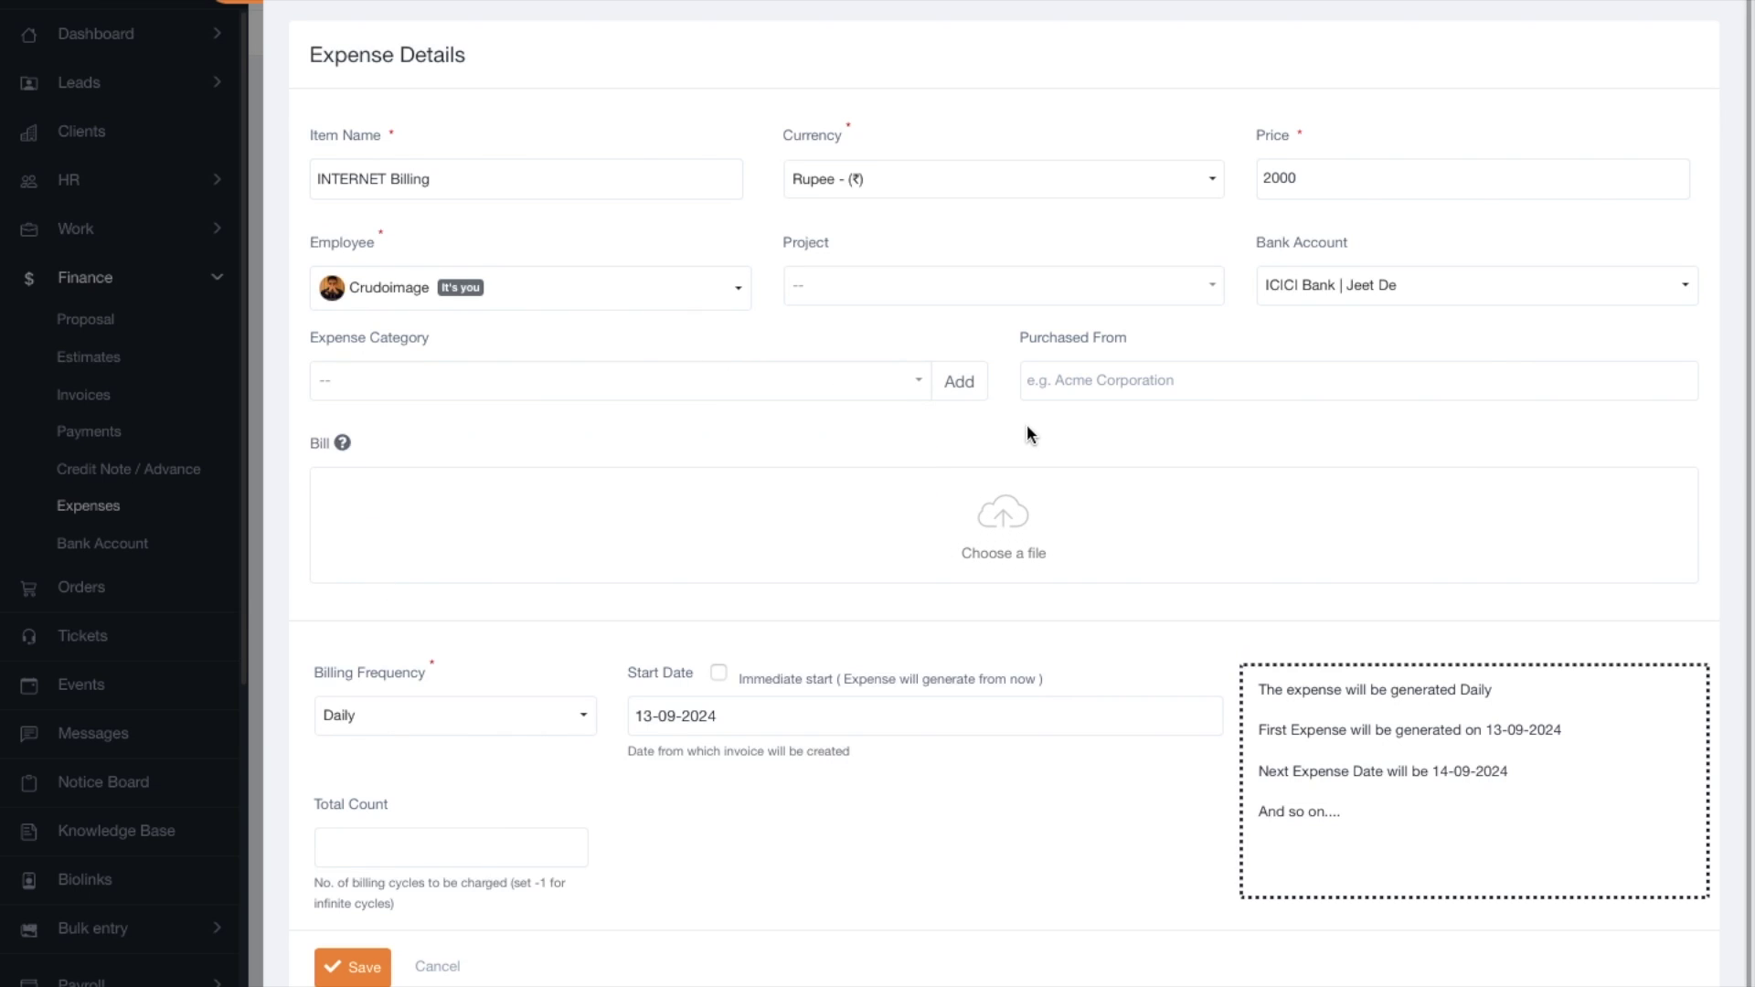
Add and save a new expense category named Office Expenses.
{"action": "left_click", "coordinate": [980, 384]}
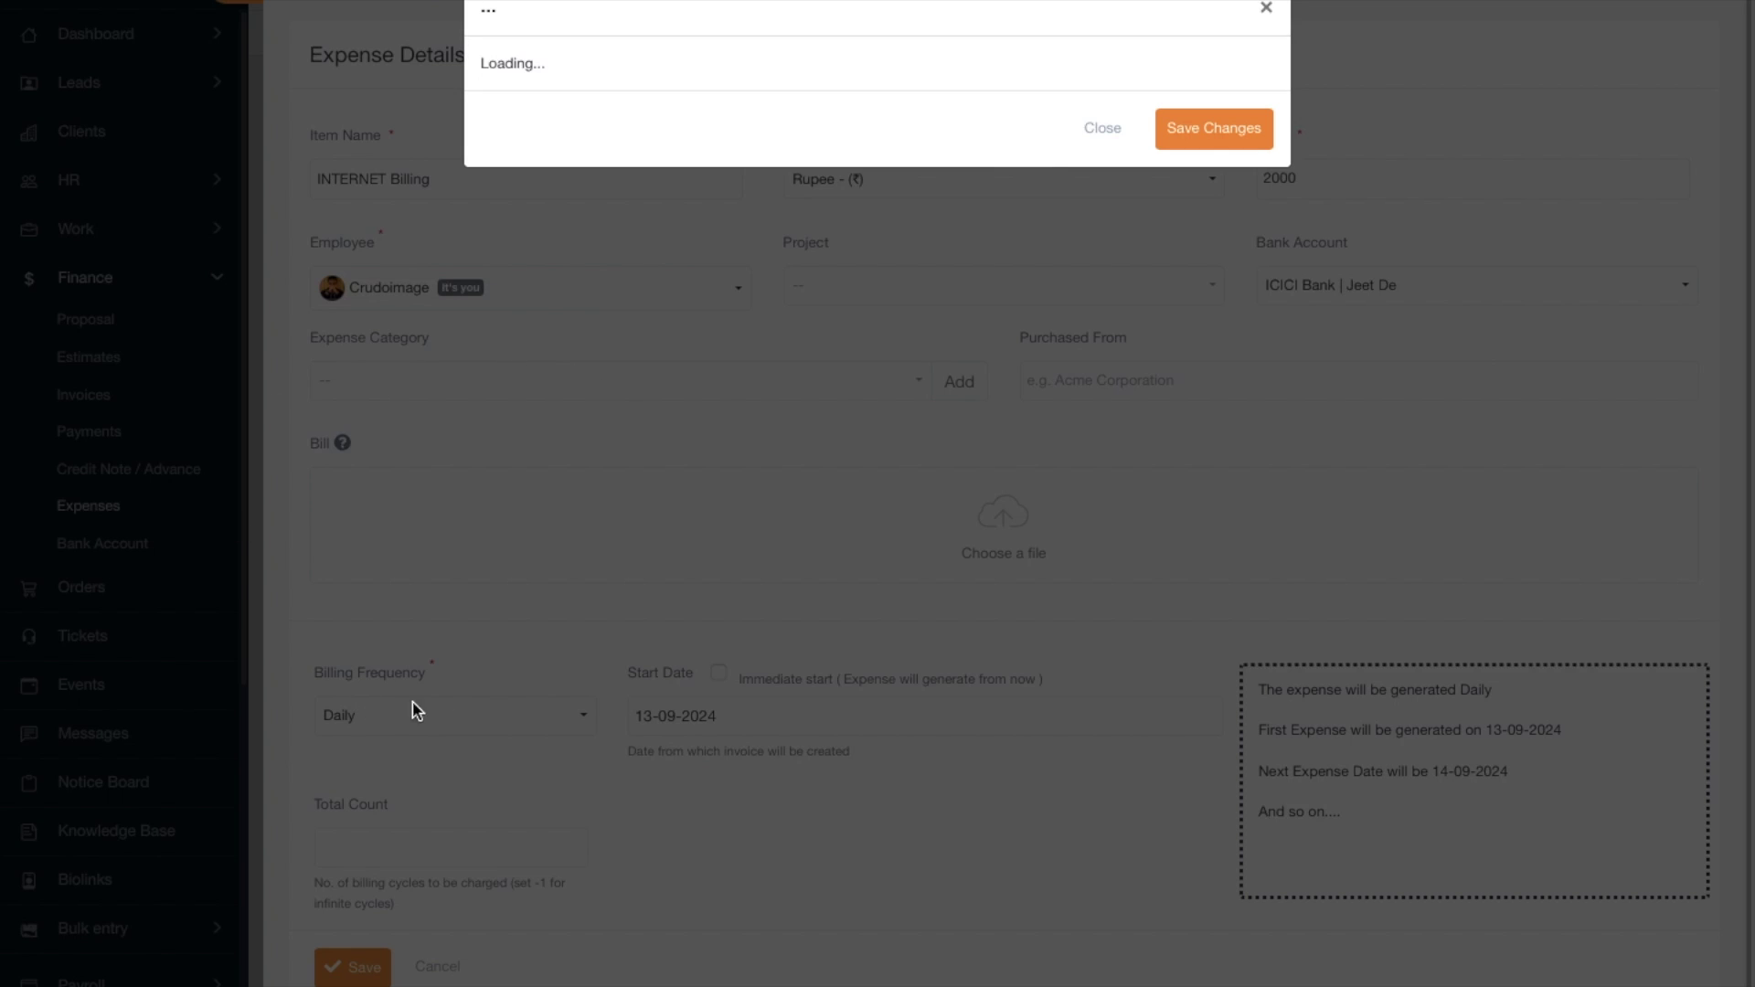
{"action": "left_click", "coordinate": [508, 304]}
{"action": "type", "text": "Office Expenses"}
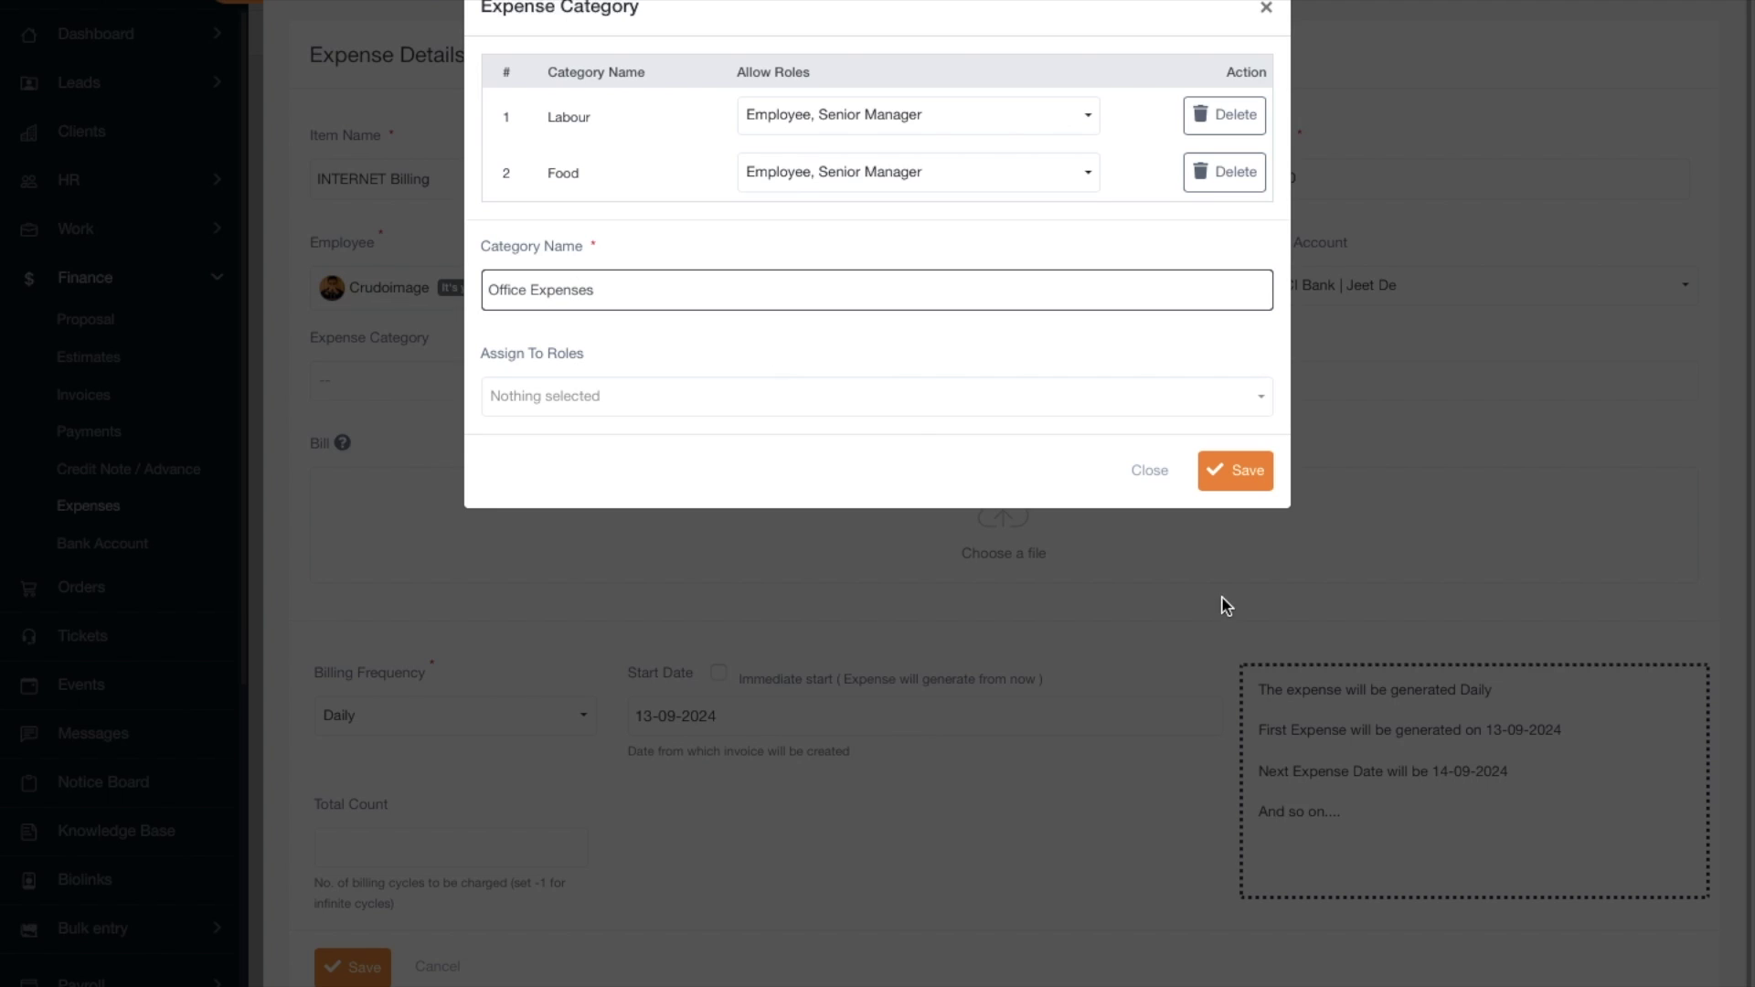
{"action": "left_click", "coordinate": [1232, 469]}
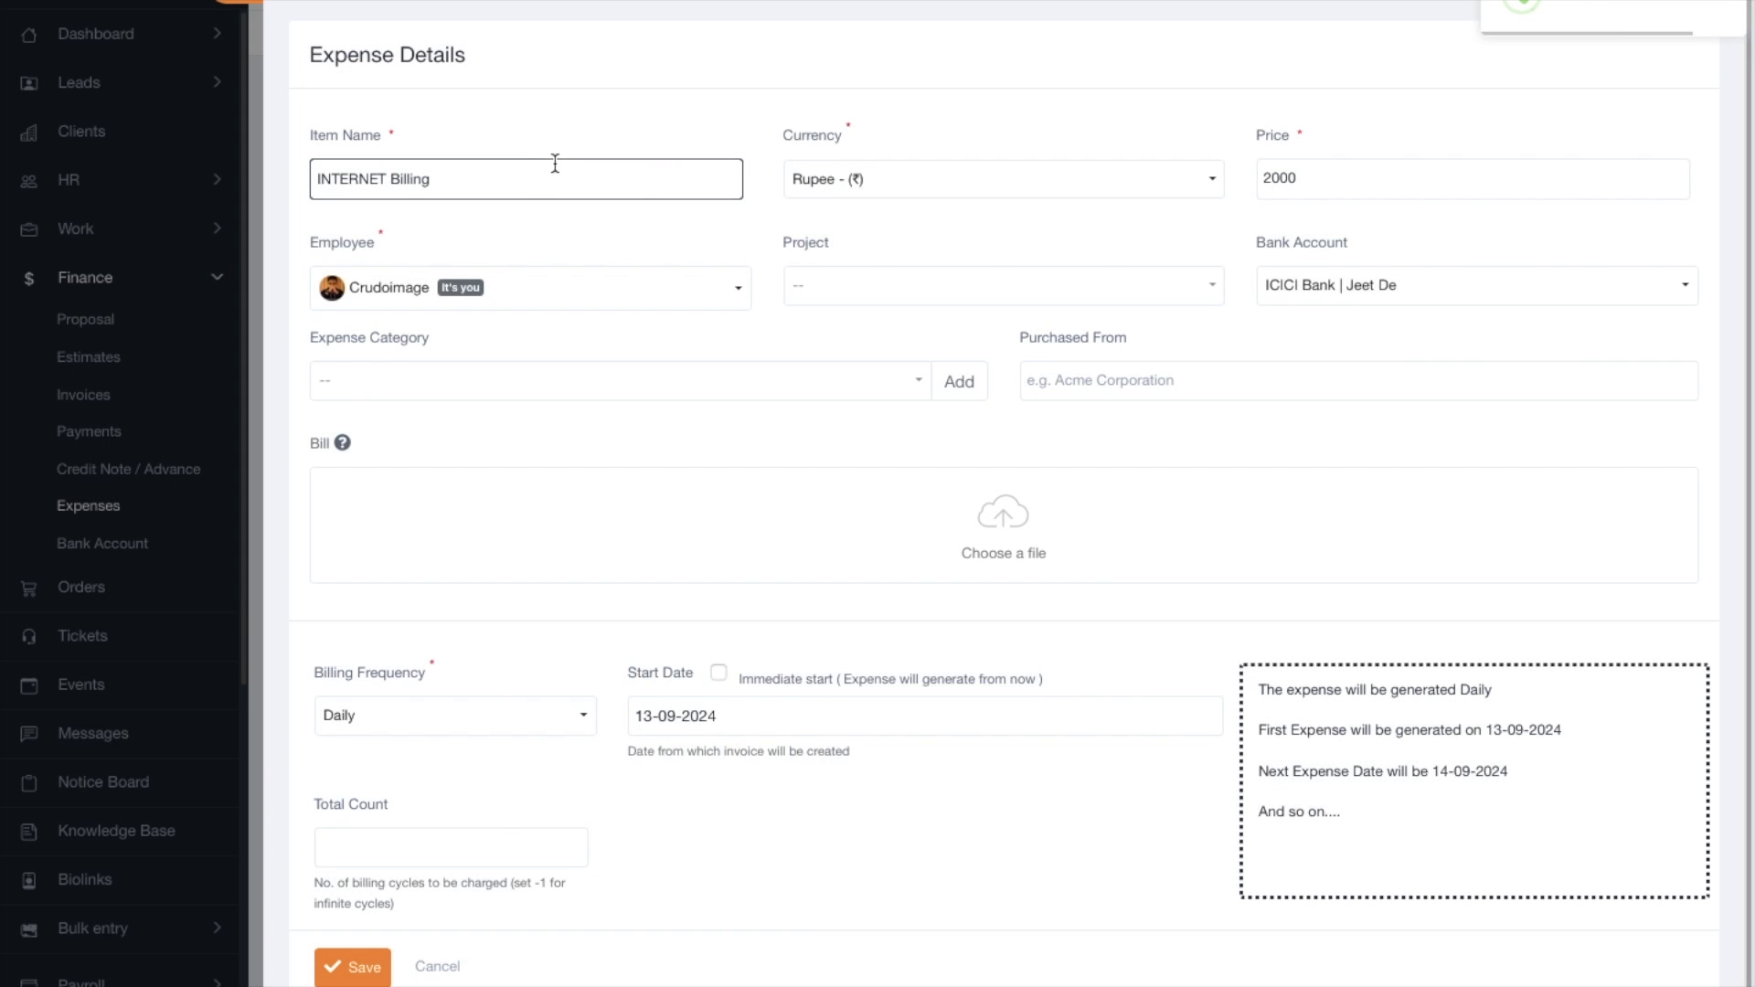
Make INTERNET Billing repeat Monthly from 1 October 2024 with a total count of 10.
{"action": "left_click_drag", "start_coordinate": [498, 172], "coordinate": [366, 171]}
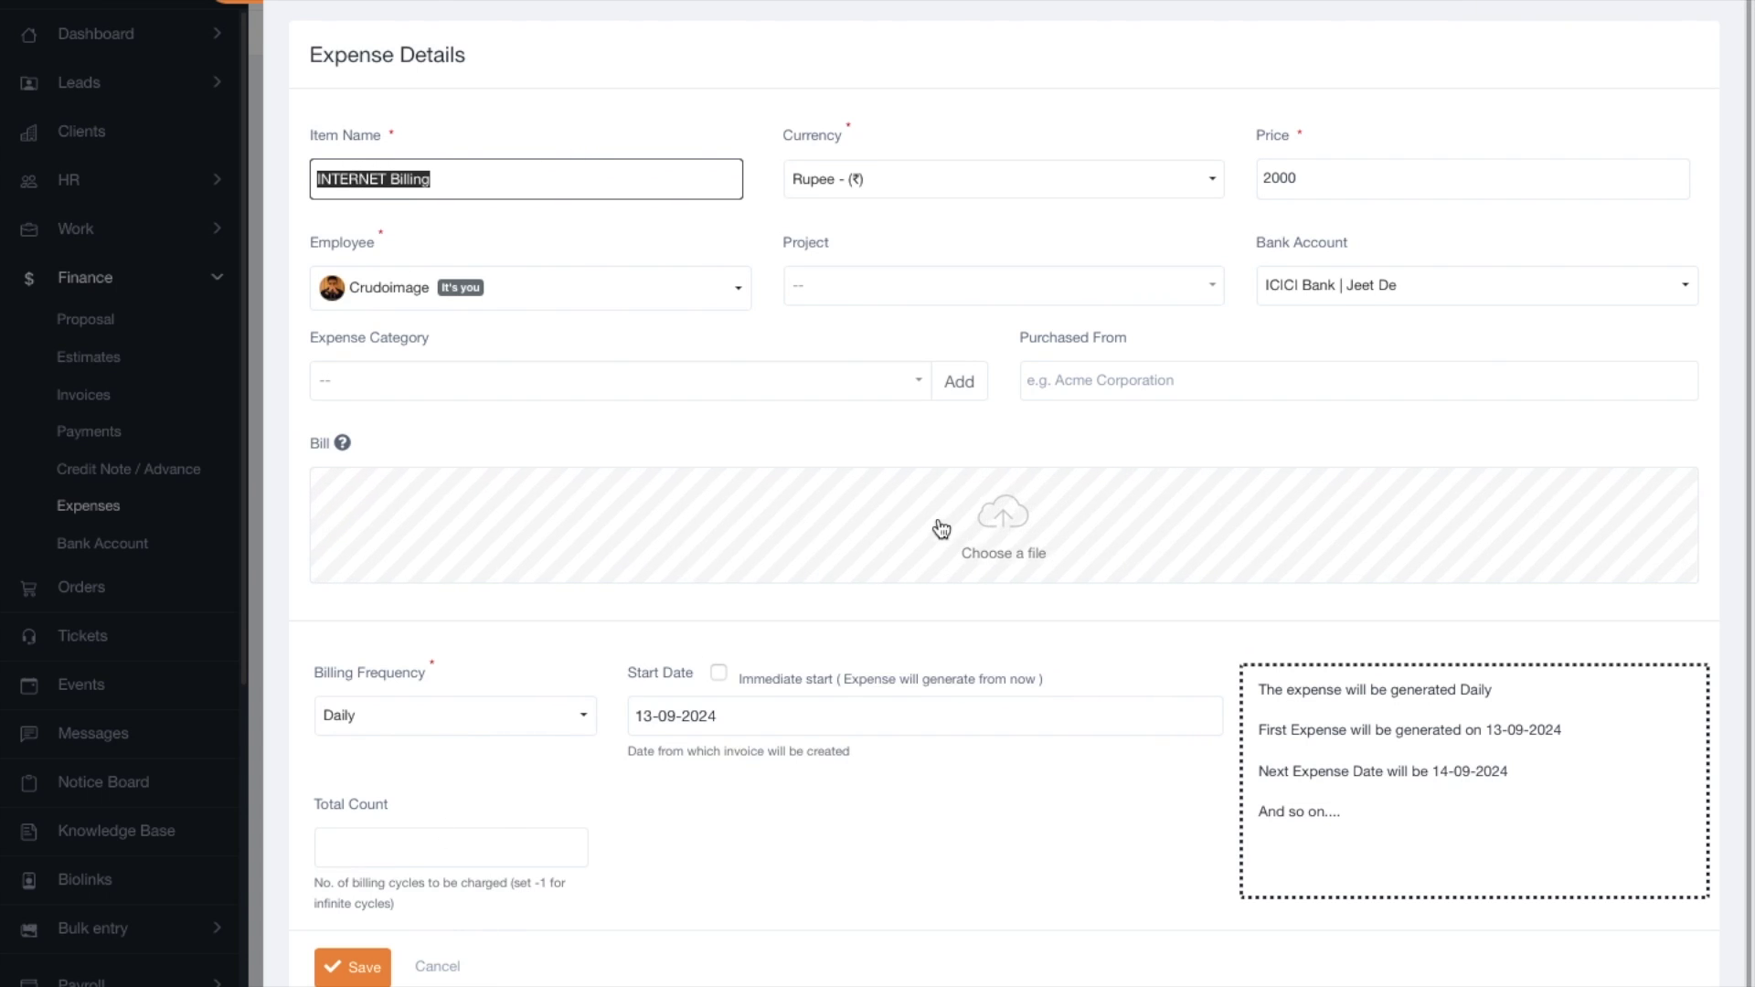
{"action": "scroll", "coordinate": [435, 736], "scroll_direction": "down", "scroll_amount": 1}
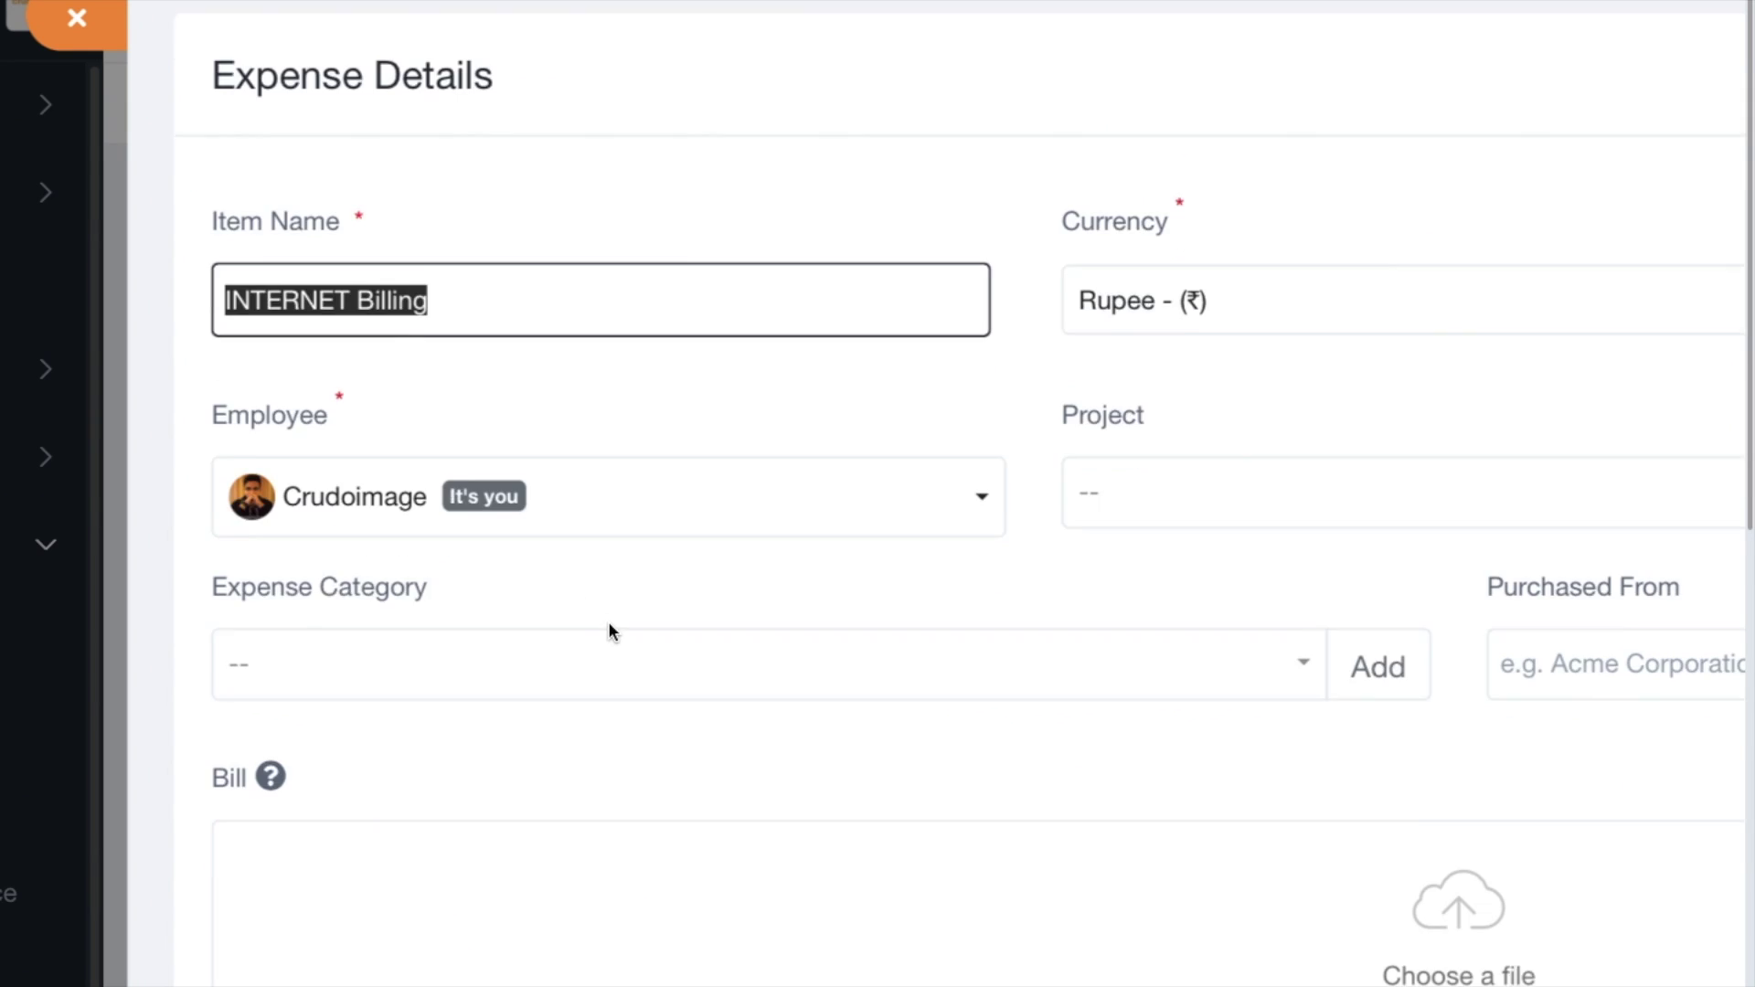
{"action": "scroll", "coordinate": [607, 705], "scroll_direction": "down", "scroll_amount": 6}
{"action": "left_click", "coordinate": [380, 549]}
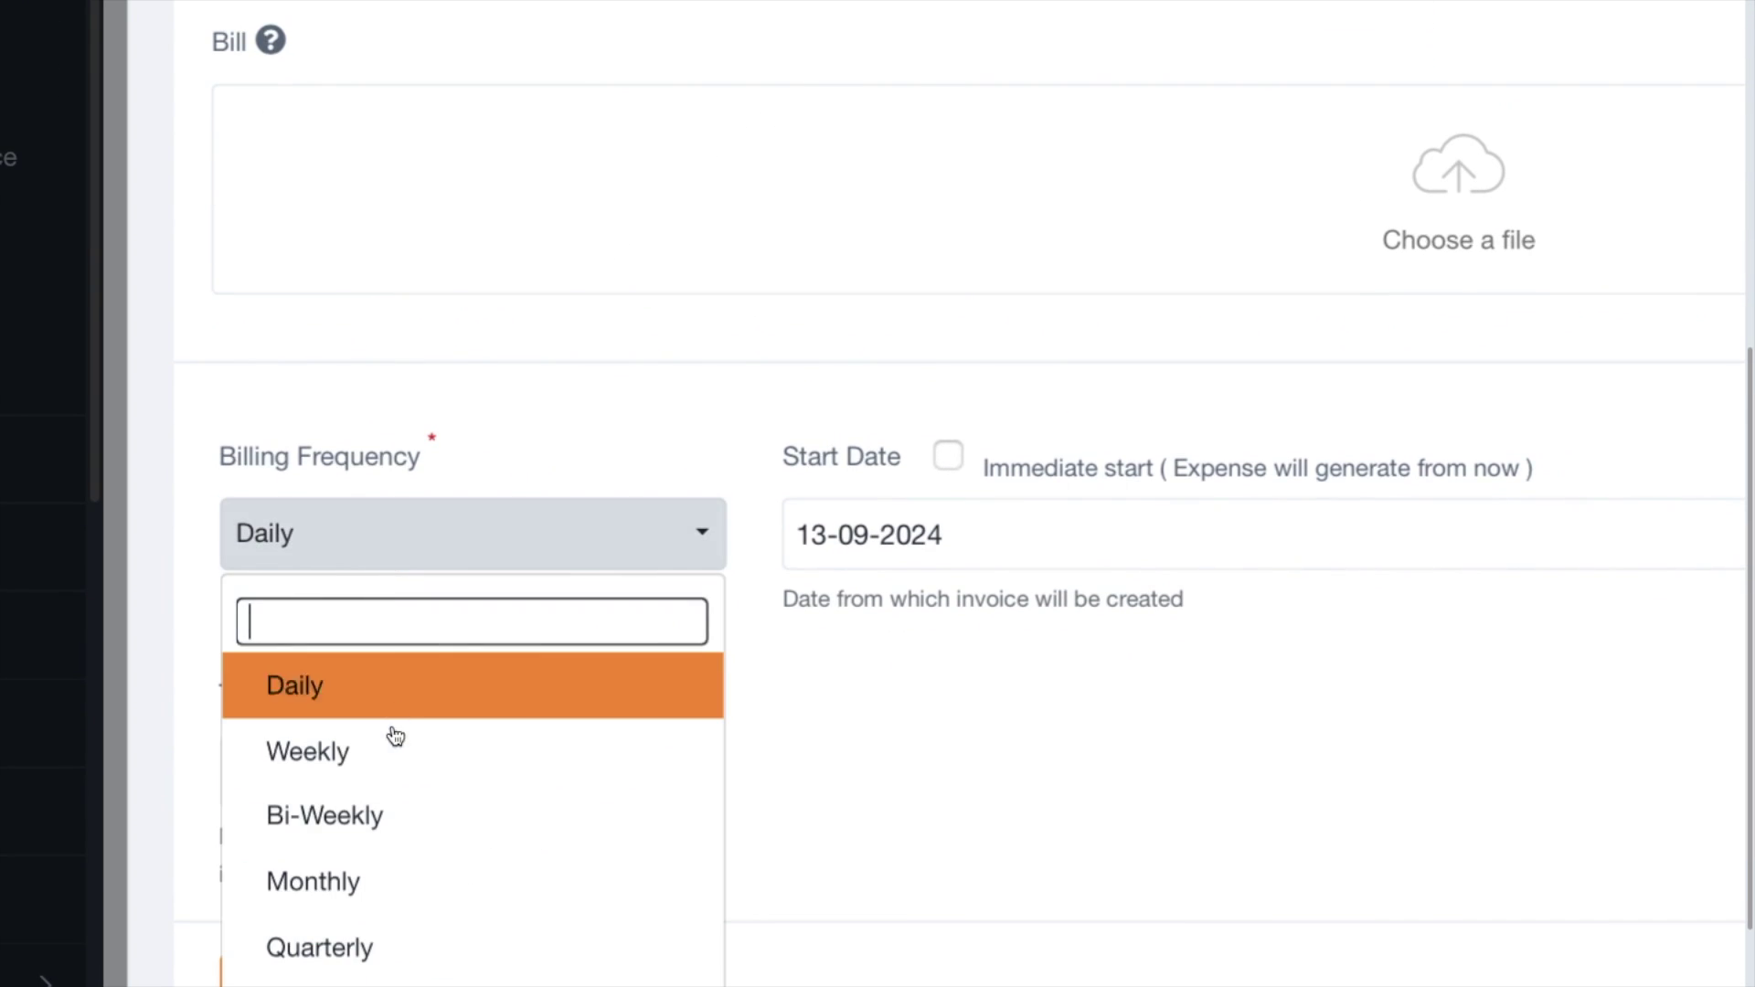
{"action": "left_click", "coordinate": [363, 879]}
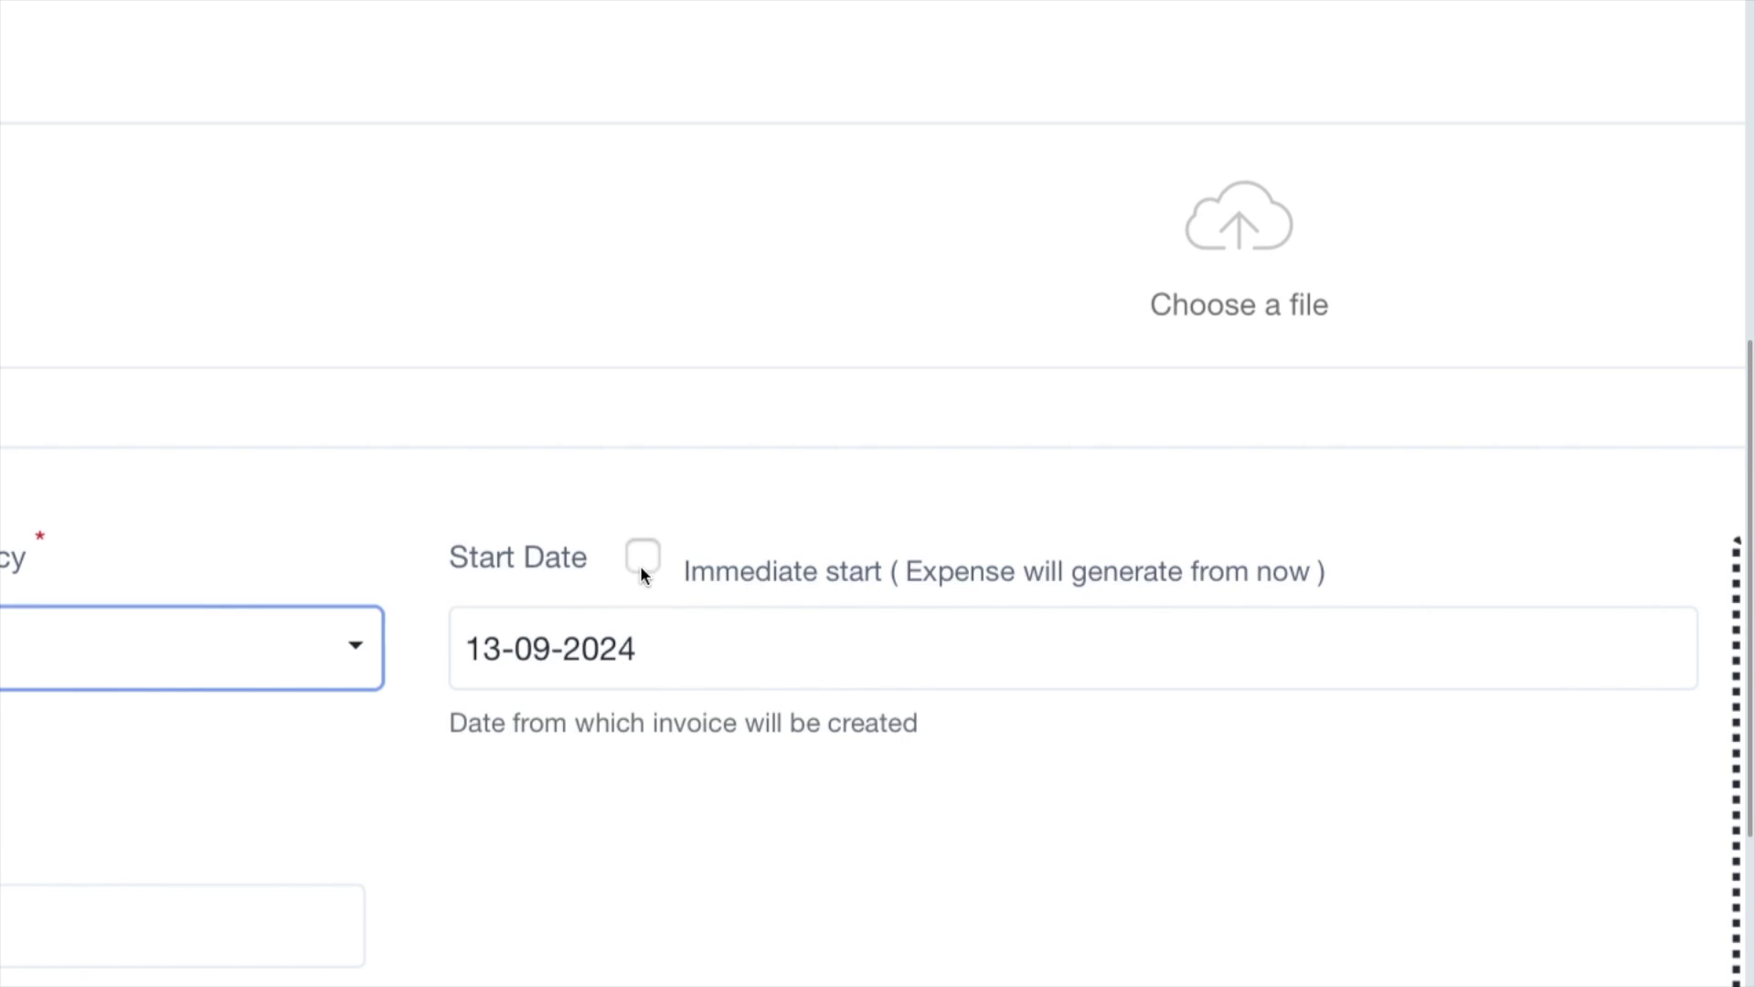
{"action": "left_click", "coordinate": [650, 646]}
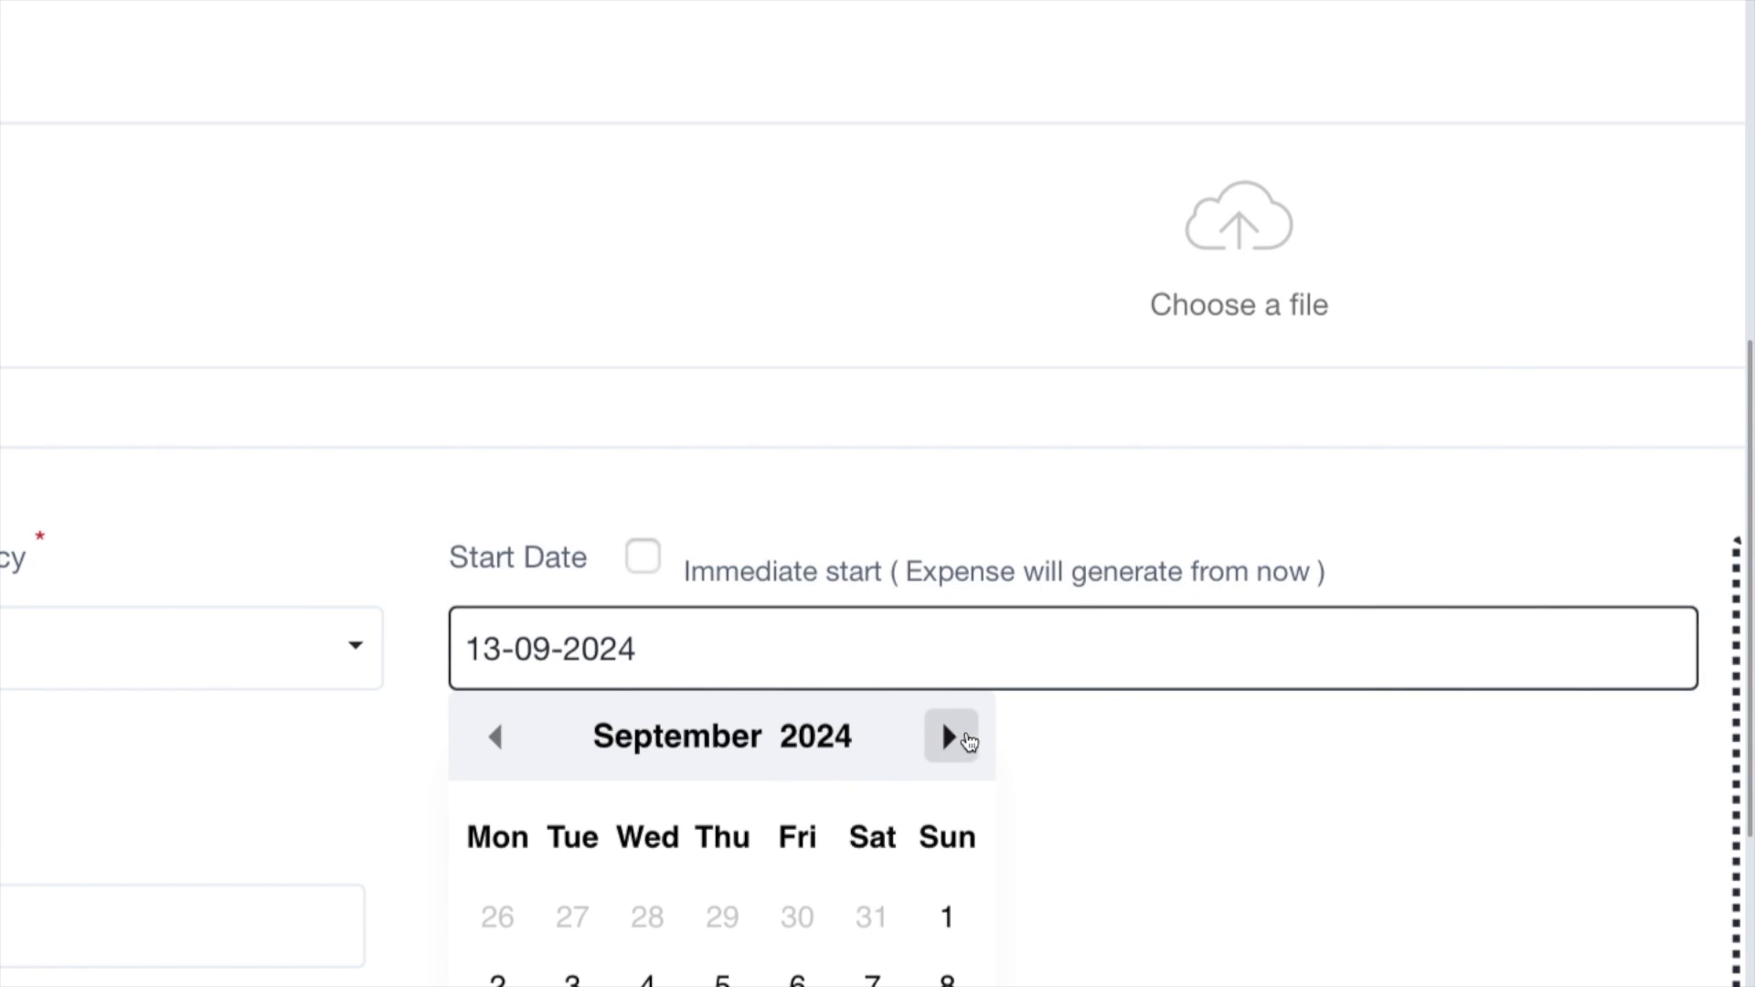
{"action": "left_click", "coordinate": [965, 740]}
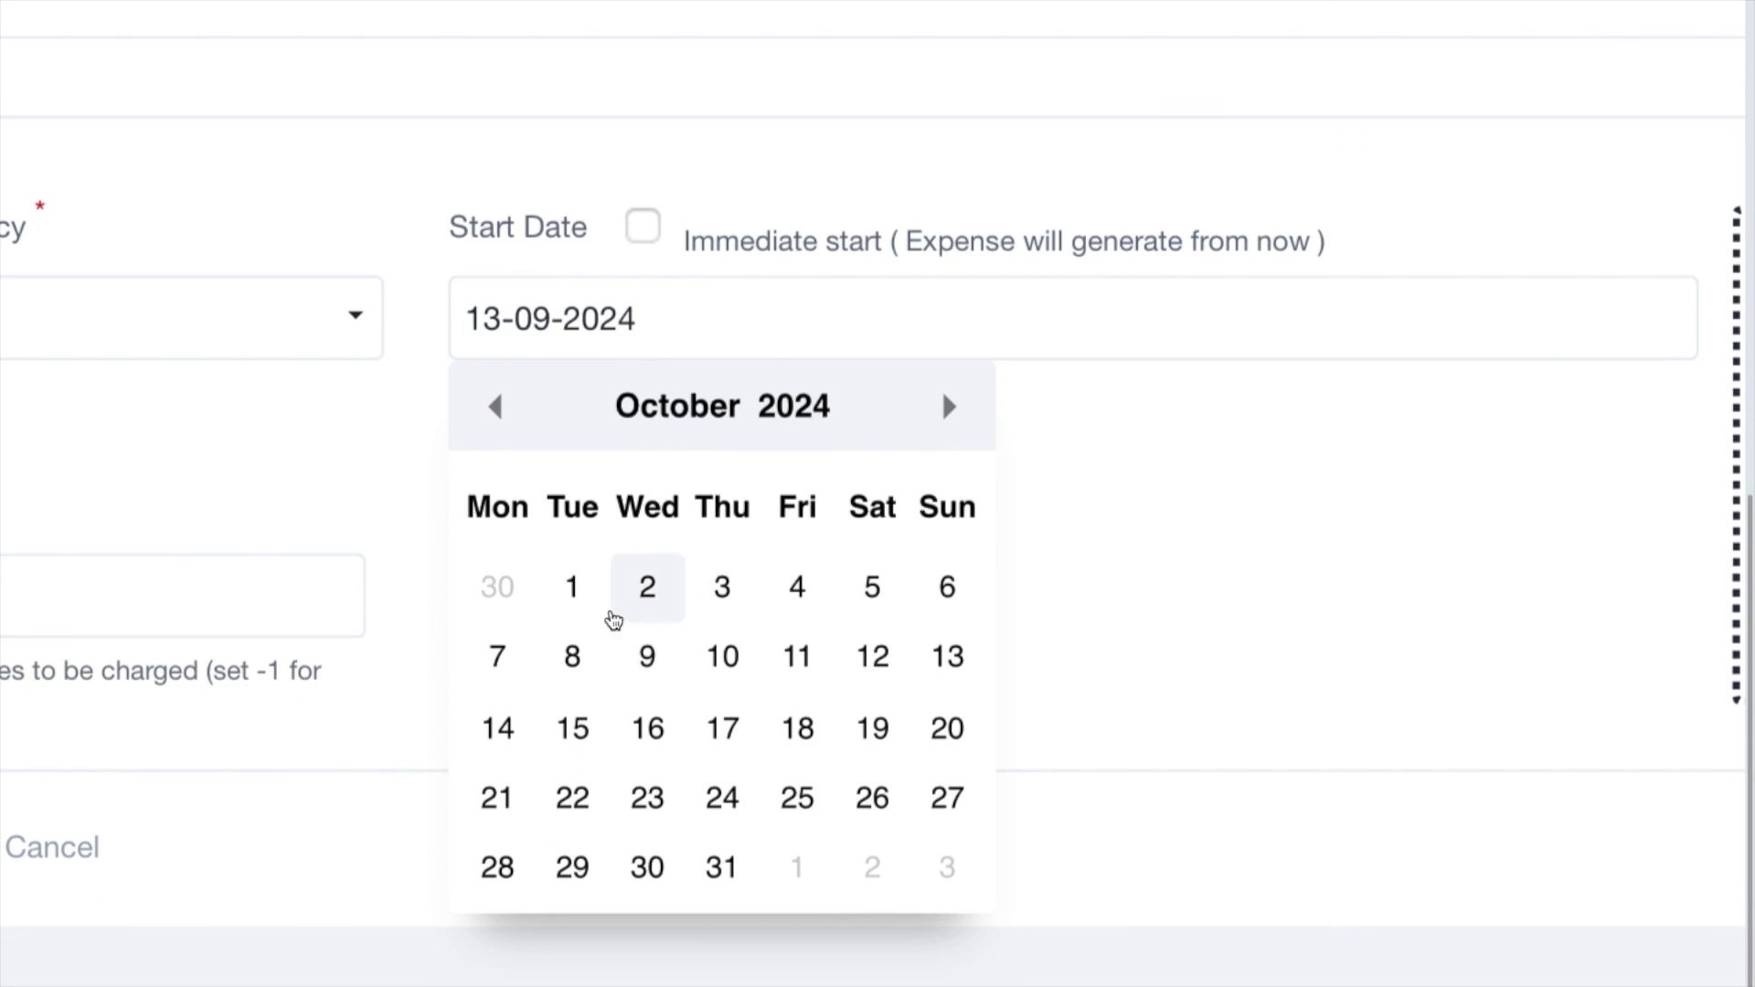
{"action": "left_click", "coordinate": [574, 589]}
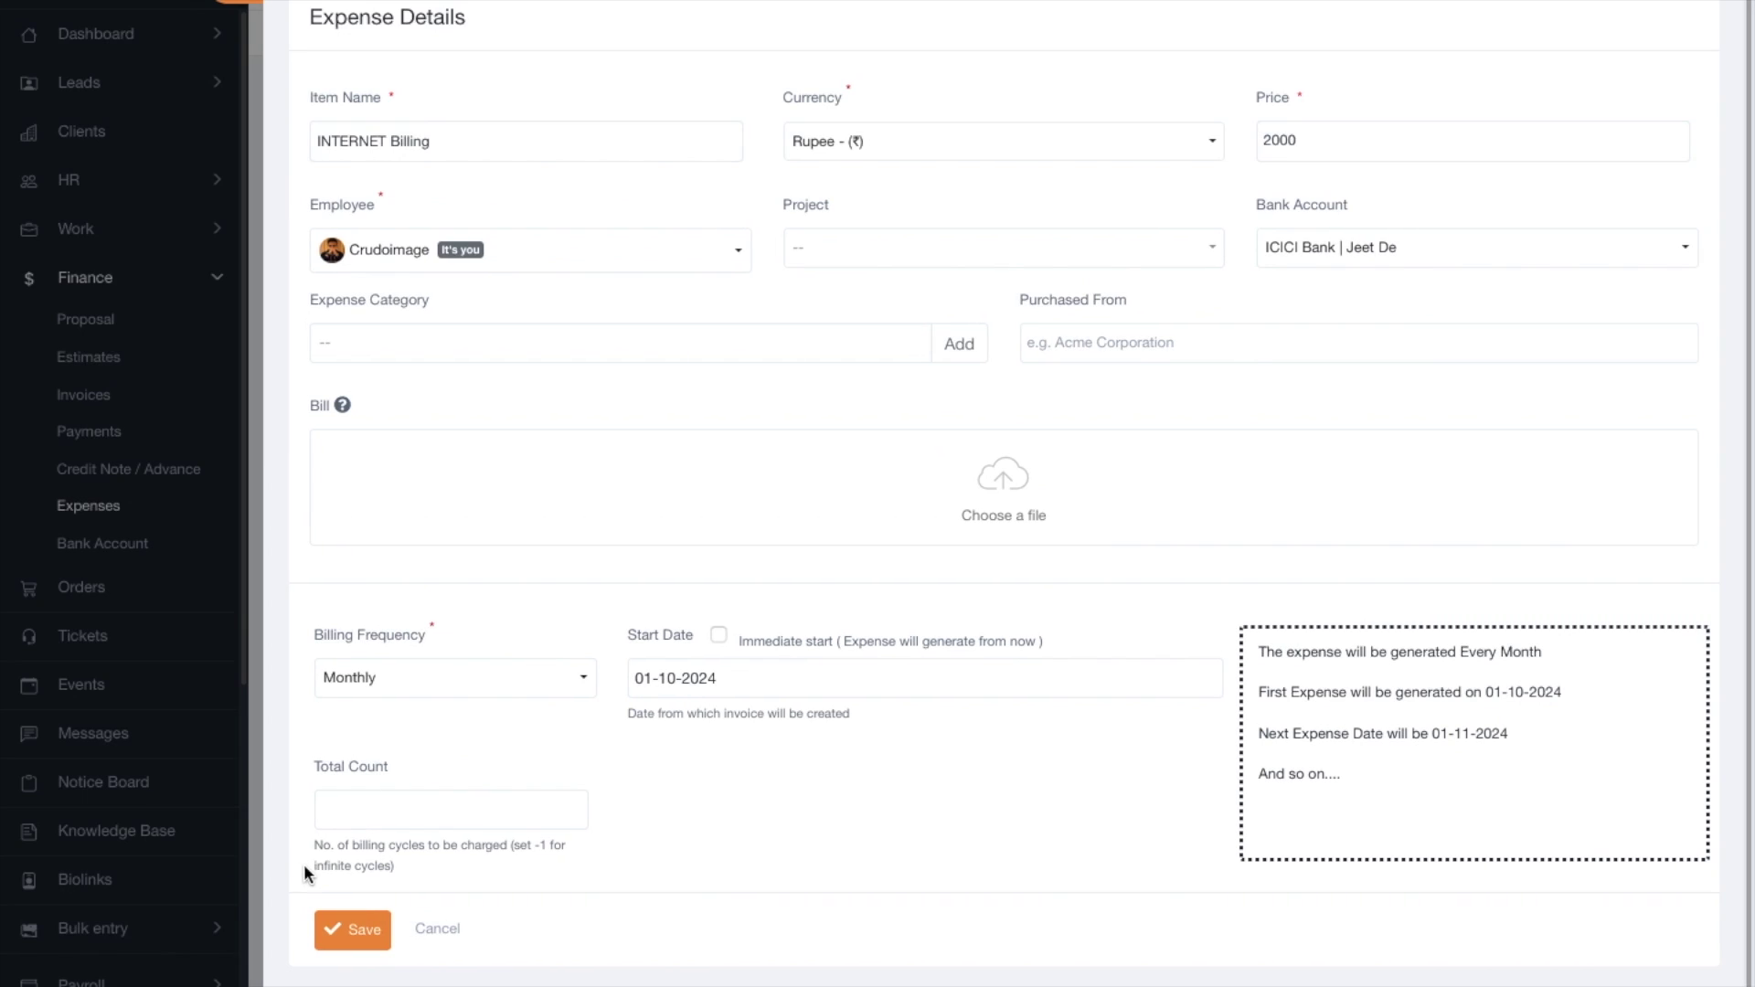
{"action": "left_click", "coordinate": [183, 596]}
{"action": "type", "text": "10"}
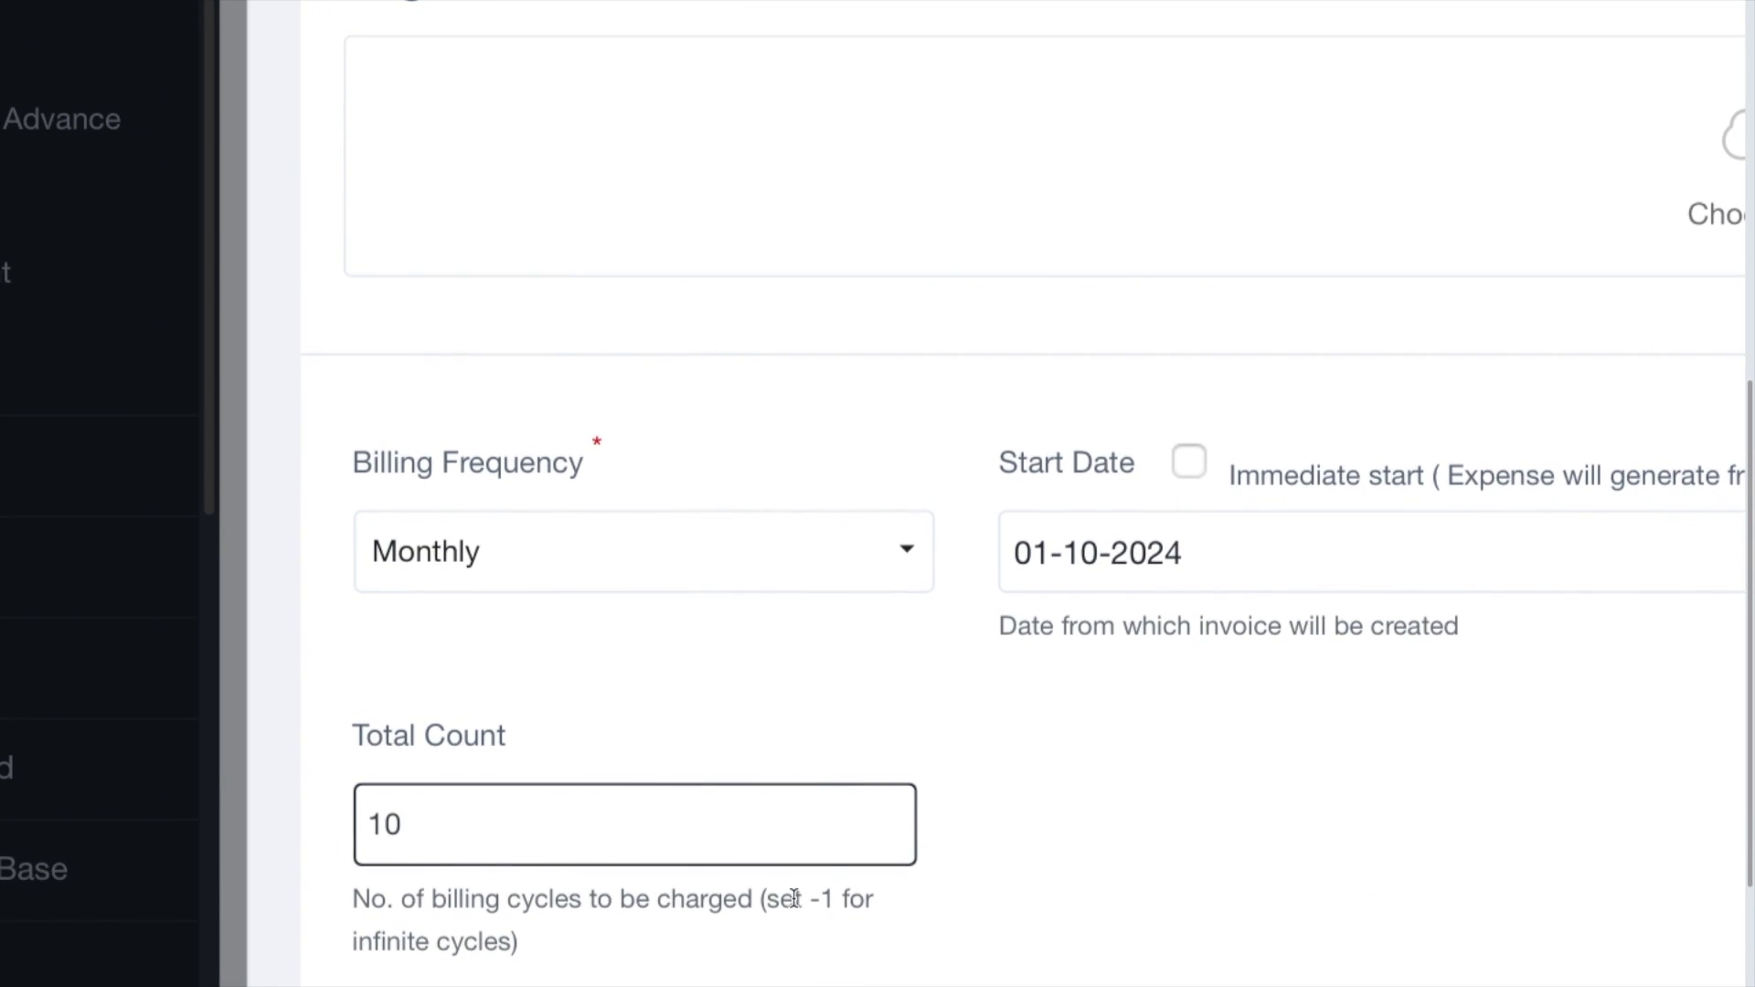
Review the schedule summary lines, then change the total count from 10 to 12.
{"action": "double_click", "coordinate": [815, 898]}
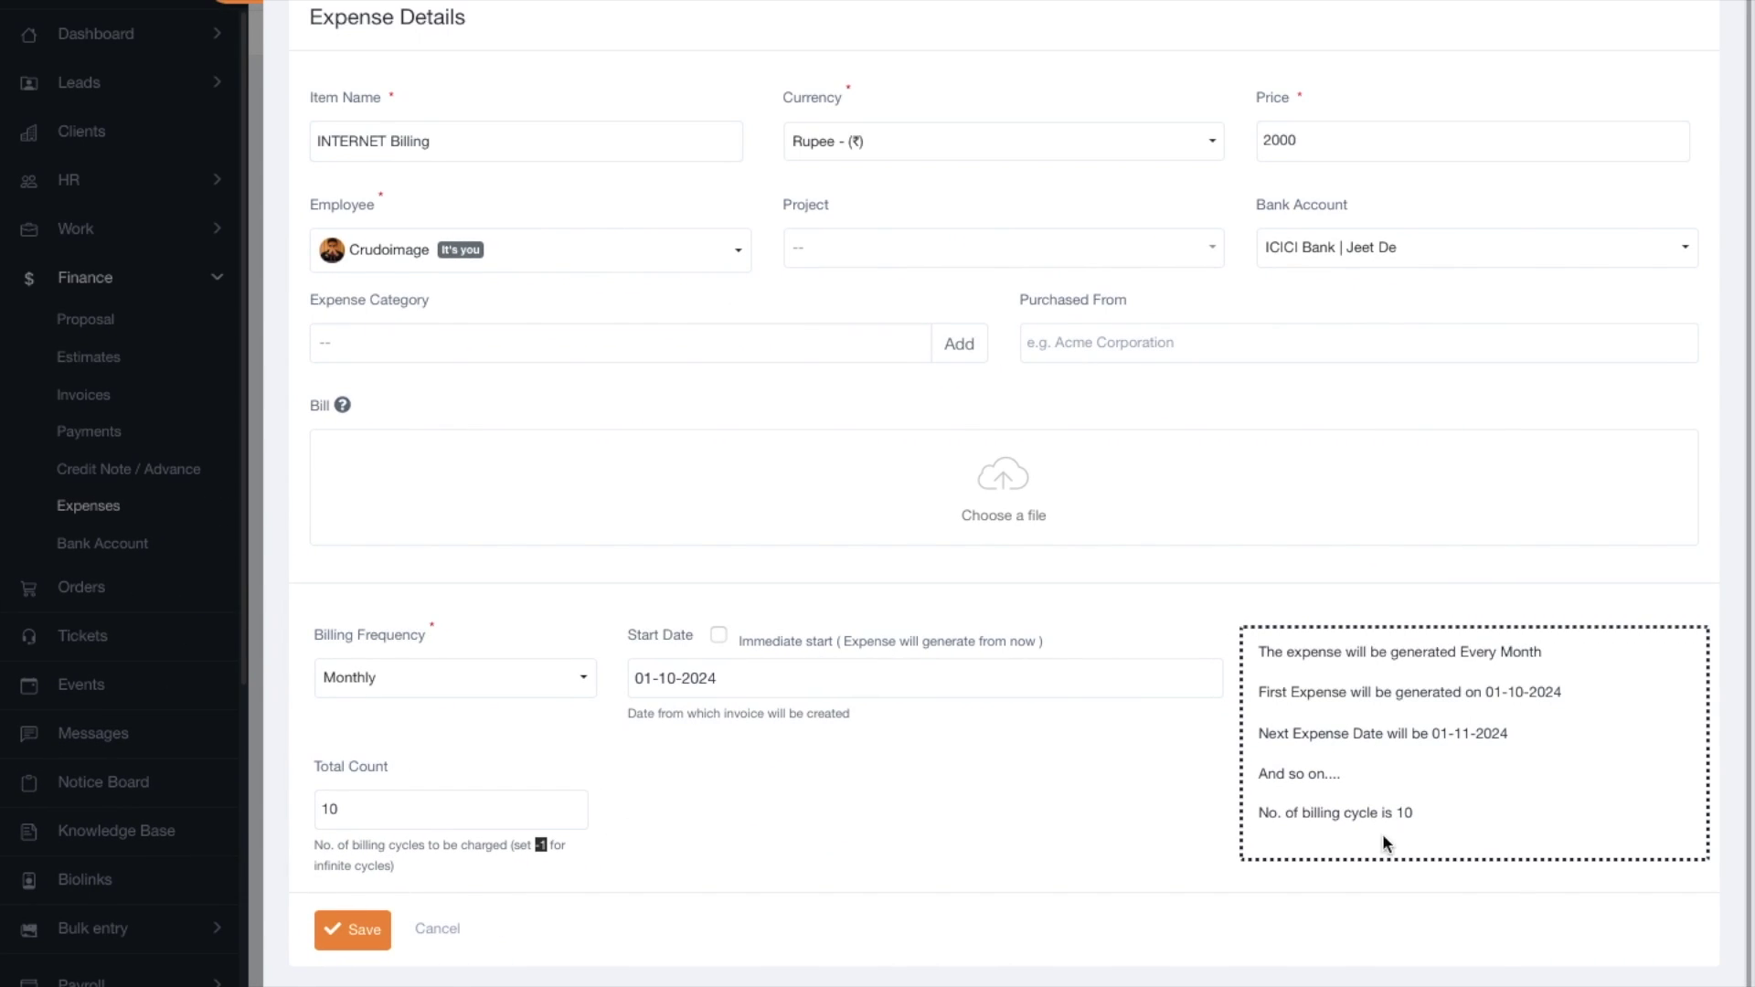
{"action": "left_click_drag", "start_coordinate": [1258, 651], "coordinate": [1554, 651]}
{"action": "left_click_drag", "start_coordinate": [1258, 692], "coordinate": [1419, 733]}
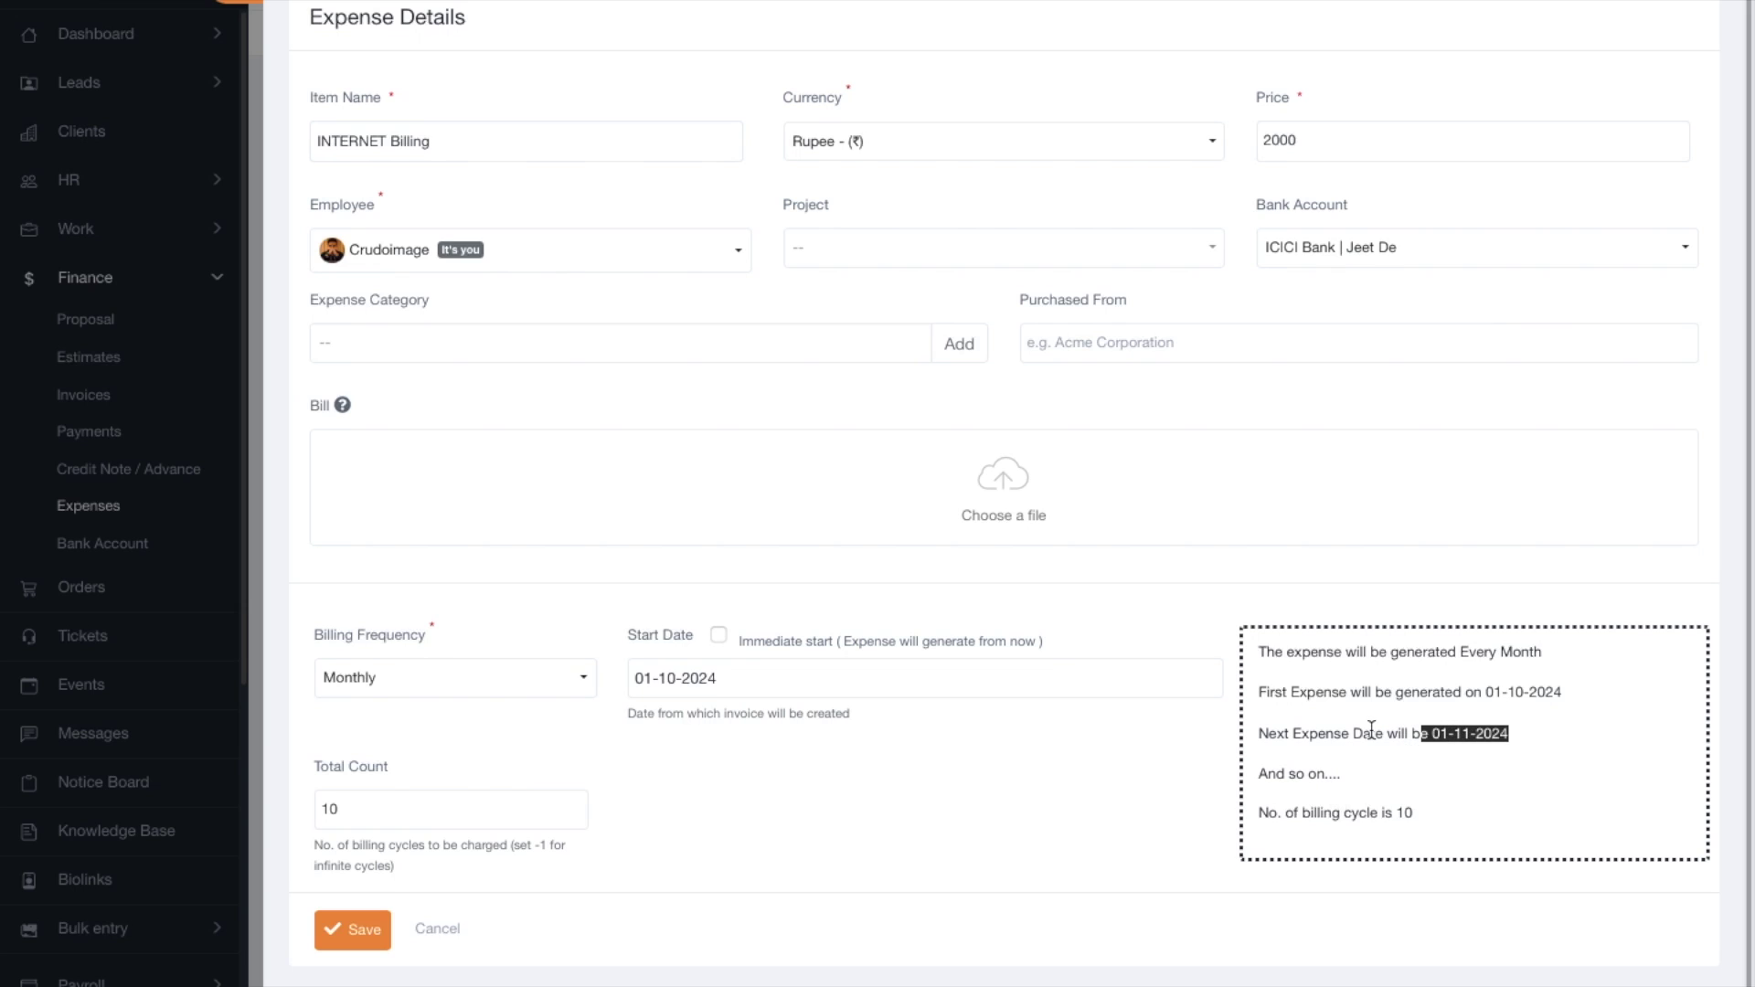
{"action": "left_click_drag", "start_coordinate": [1449, 811], "coordinate": [1369, 812]}
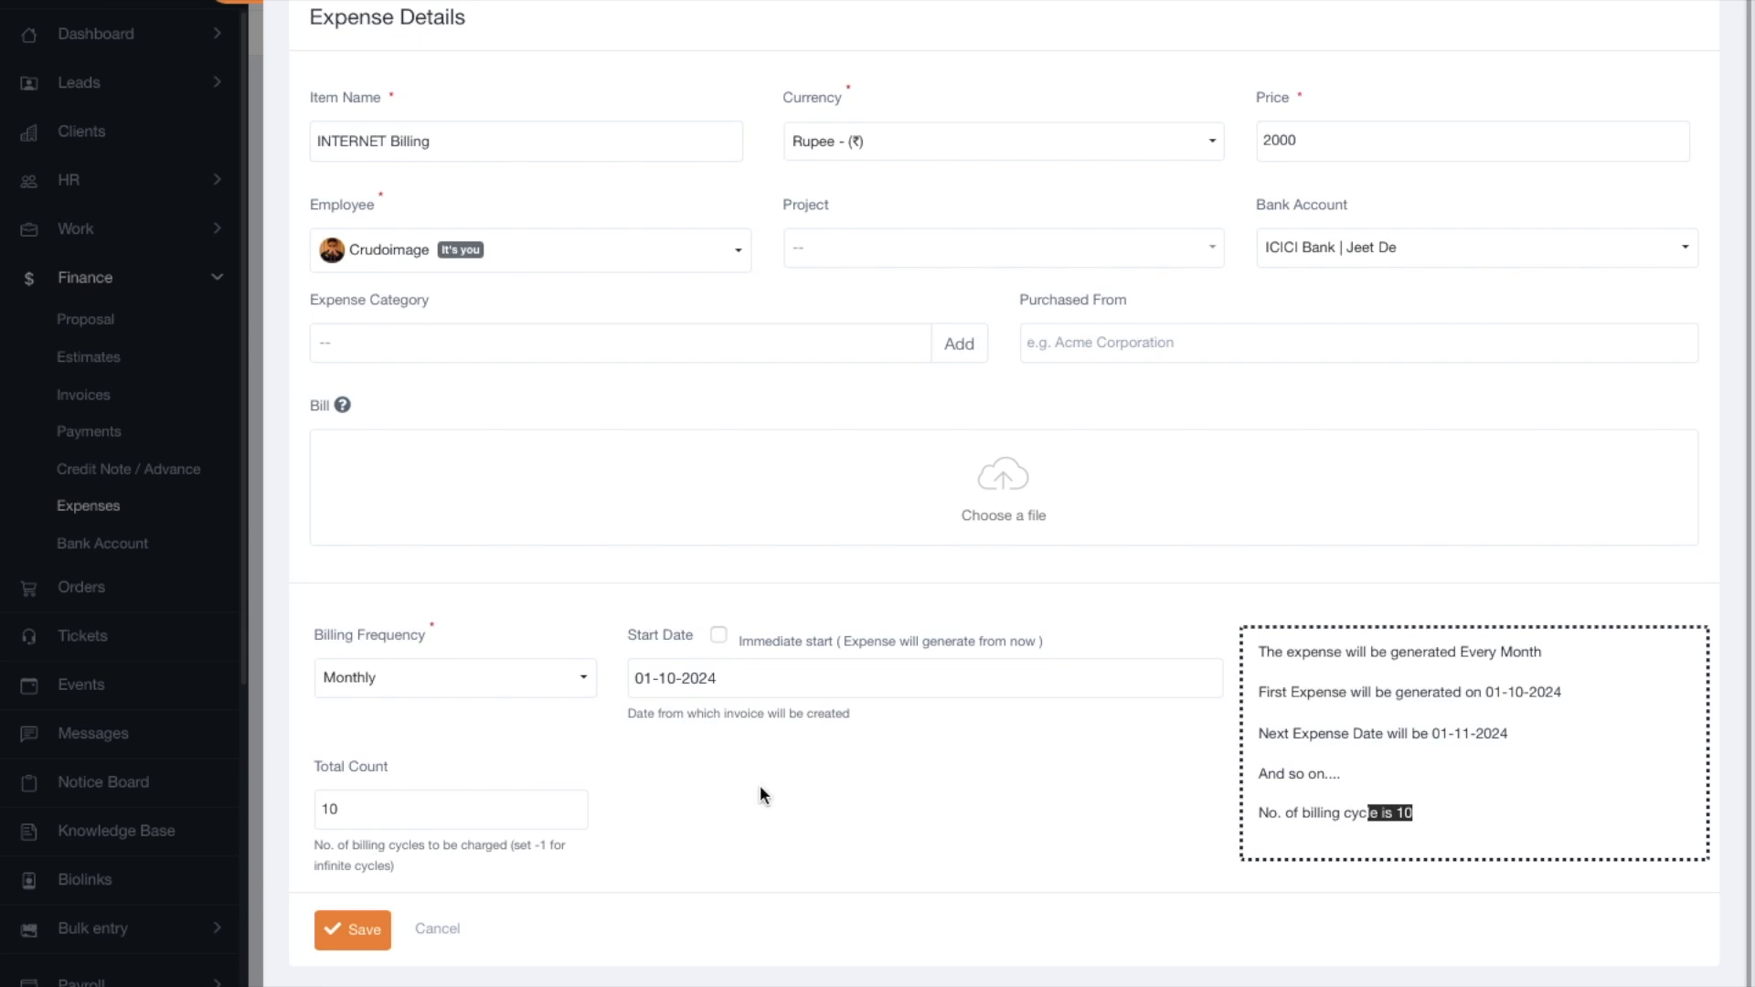
{"action": "scroll", "coordinate": [987, 804], "scroll_direction": "up", "scroll_amount": 1}
{"action": "left_click", "coordinate": [433, 817]}
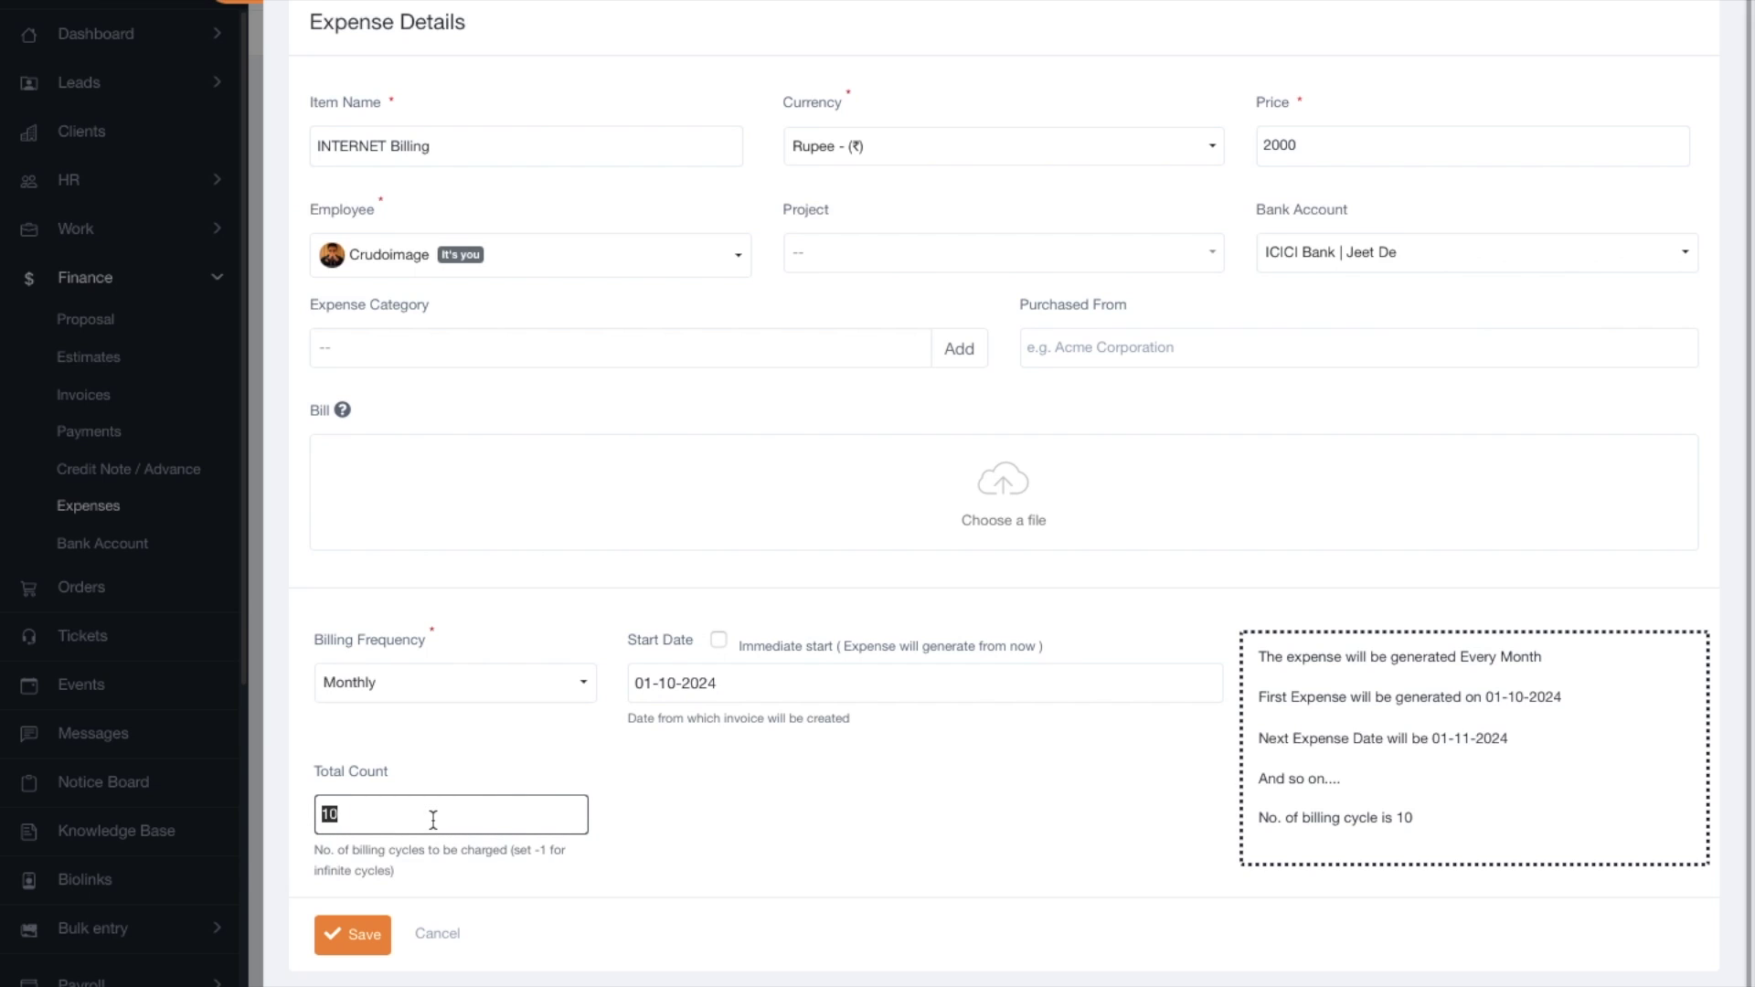
{"action": "type", "text": "12"}
{"action": "left_click", "coordinate": [688, 816]}
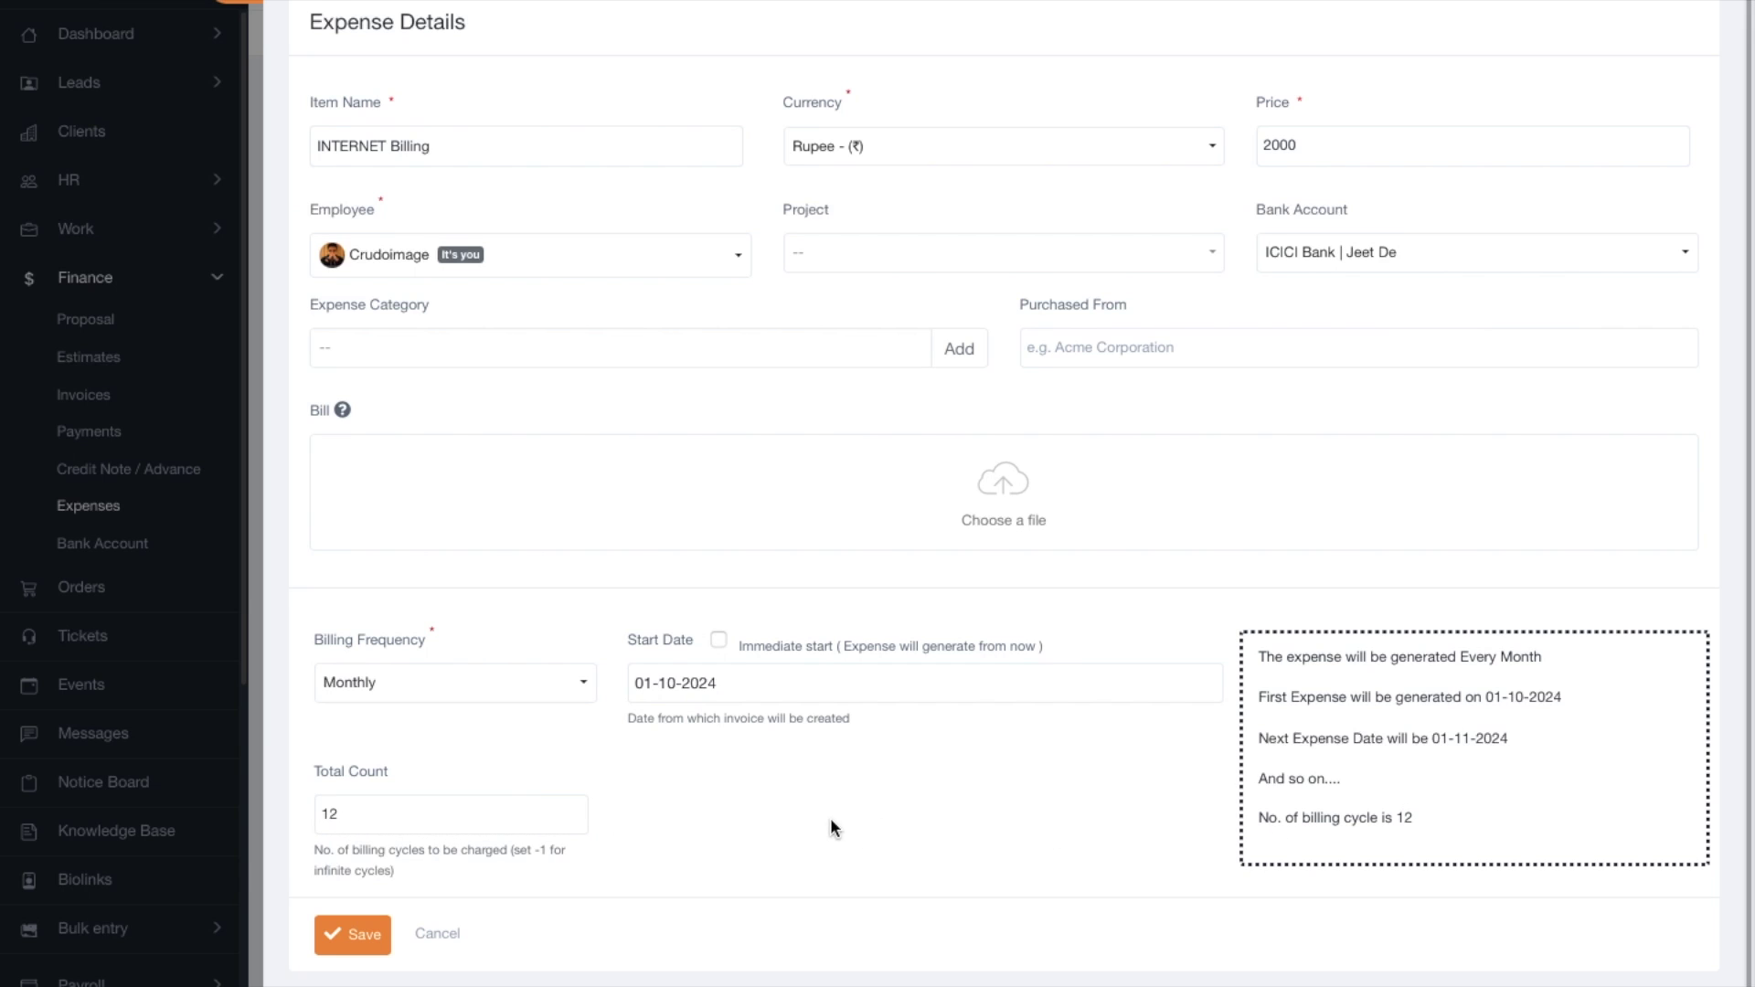
{"action": "scroll", "coordinate": [847, 794], "scroll_direction": "up", "scroll_amount": 1}
Enter Airtel Internet Service as the Purchased From vendor.
{"action": "left_click", "coordinate": [1134, 380]}
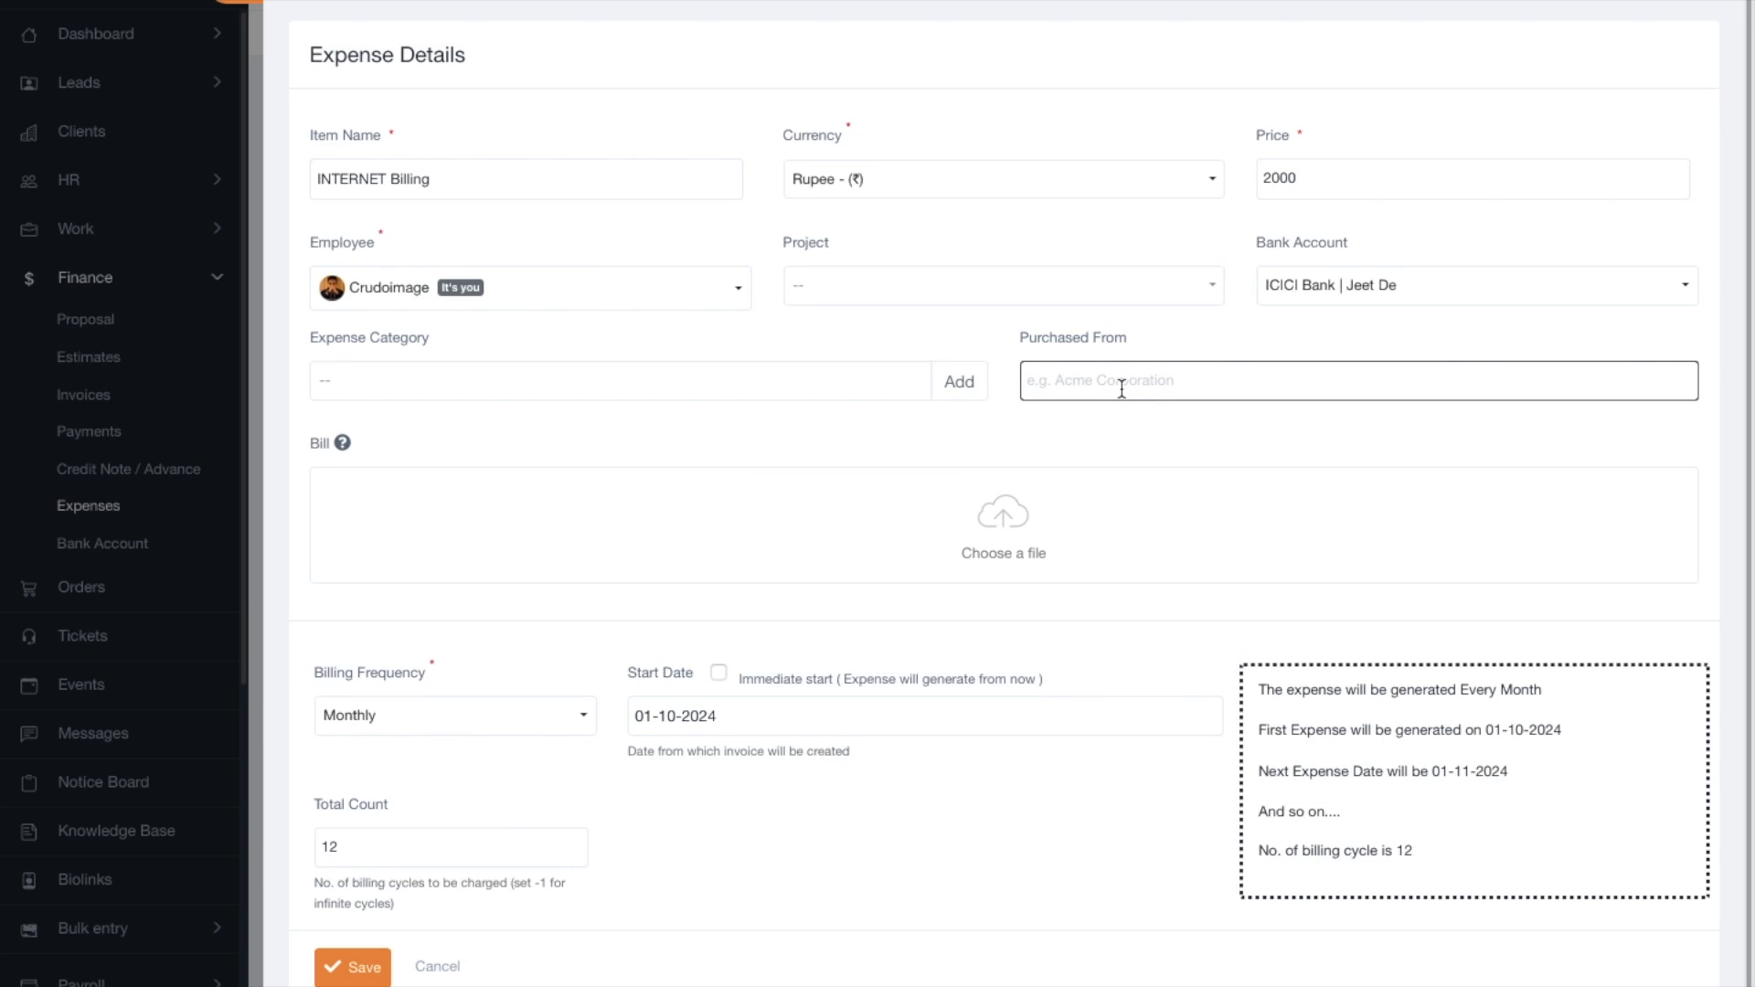
{"action": "type", "text": "Su"}
{"action": "key", "text": "BackSpace"}
{"action": "key", "text": "BackSpace"}
{"action": "type", "text": "A"}
{"action": "left_click_drag", "start_coordinate": [1107, 381], "coordinate": [1064, 380]}
{"action": "key", "text": "BackSpace"}
{"action": "type", "text": "Internet"}
Set the expense category to Office Expenses and save the recurring expense.
{"action": "scroll", "coordinate": [863, 470], "scroll_direction": "down", "scroll_amount": 1}
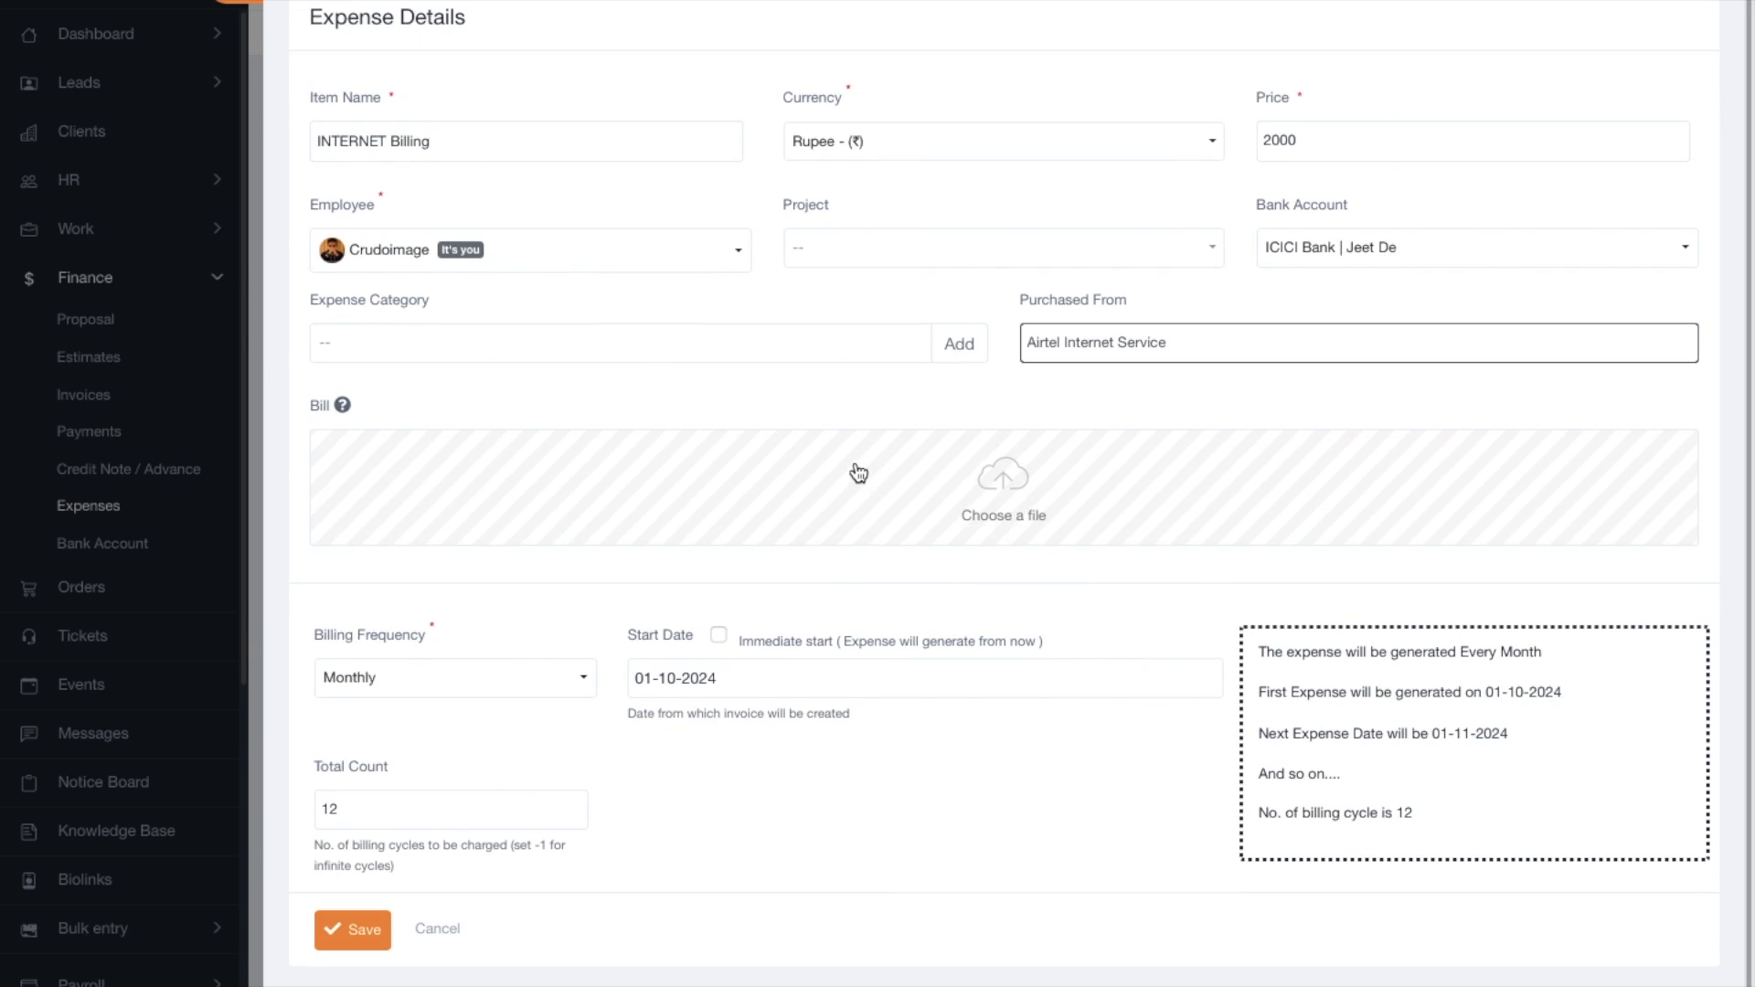
{"action": "left_click", "coordinate": [693, 341]}
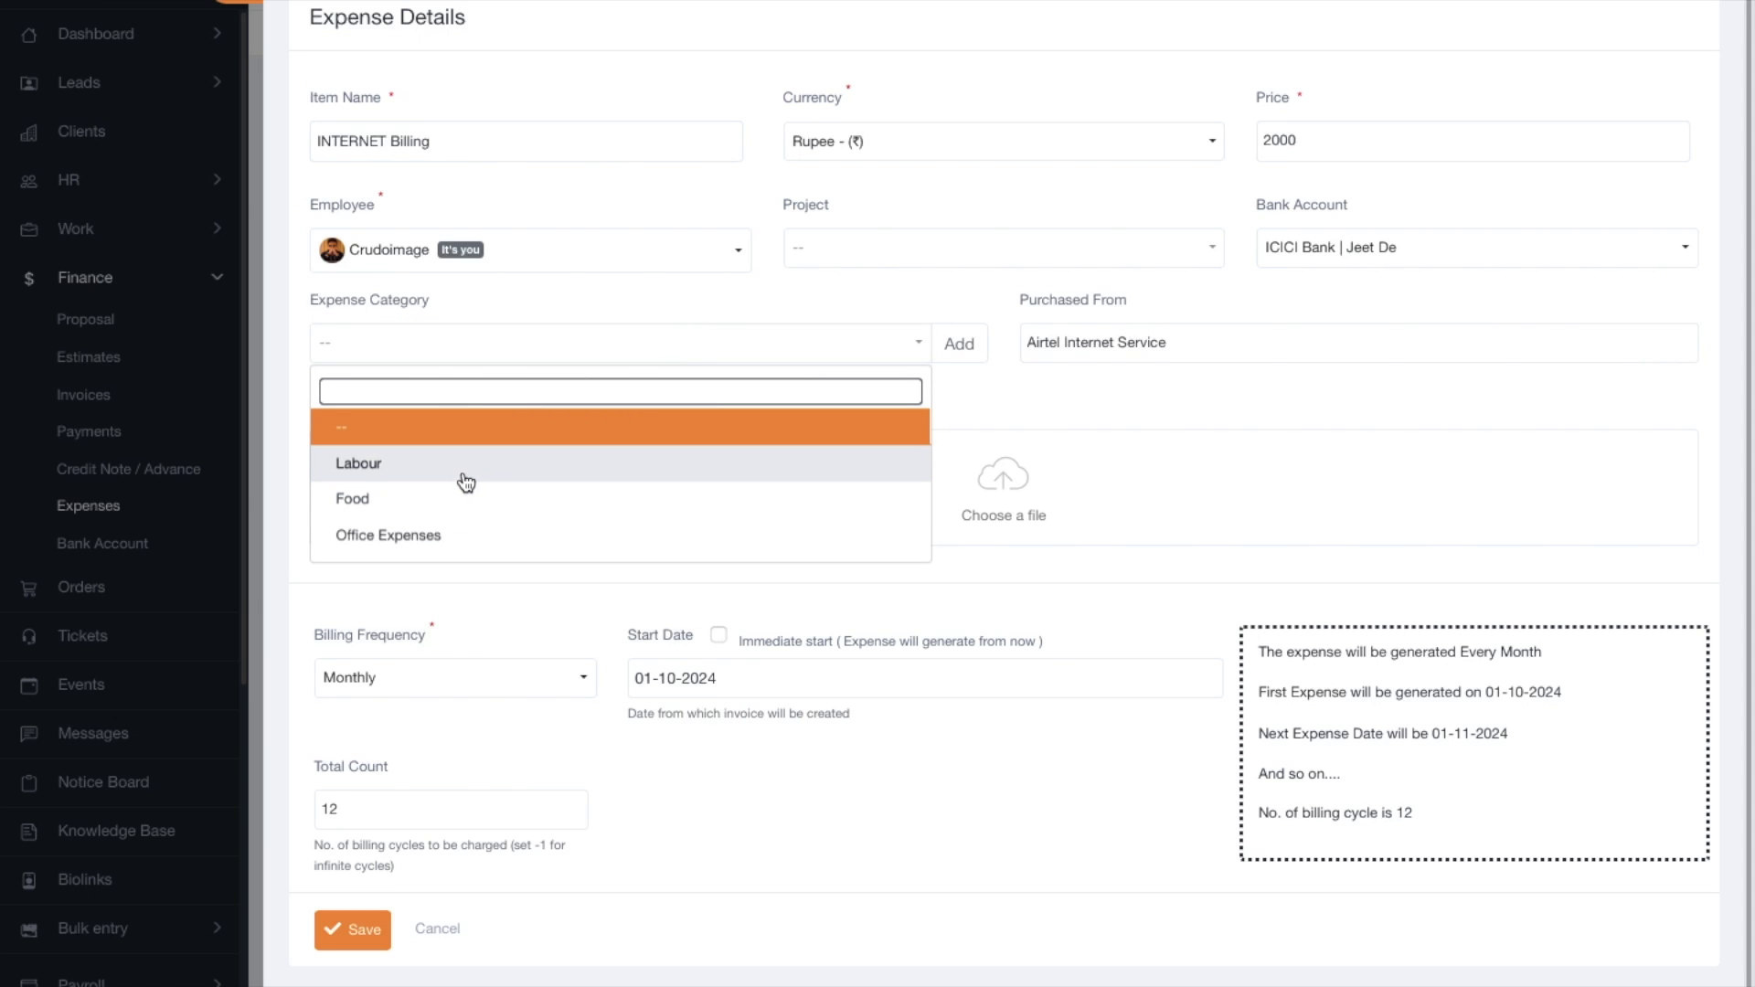
{"action": "left_click", "coordinate": [536, 535]}
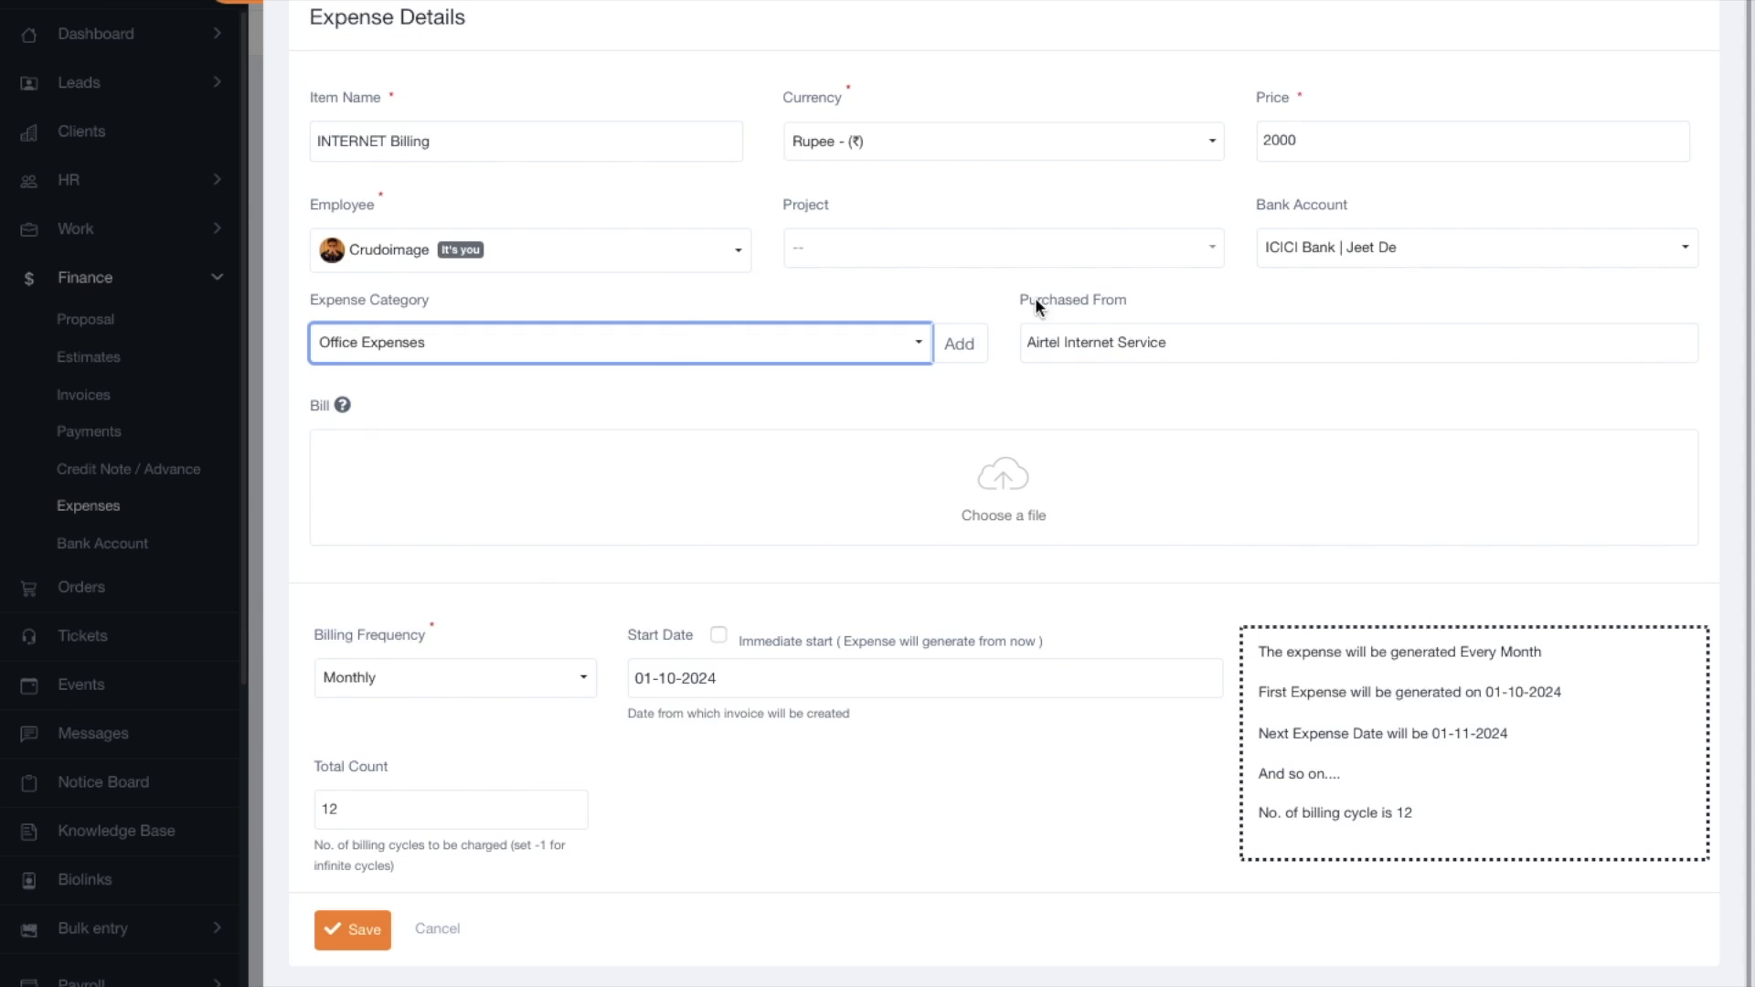
{"action": "left_click", "coordinate": [355, 930]}
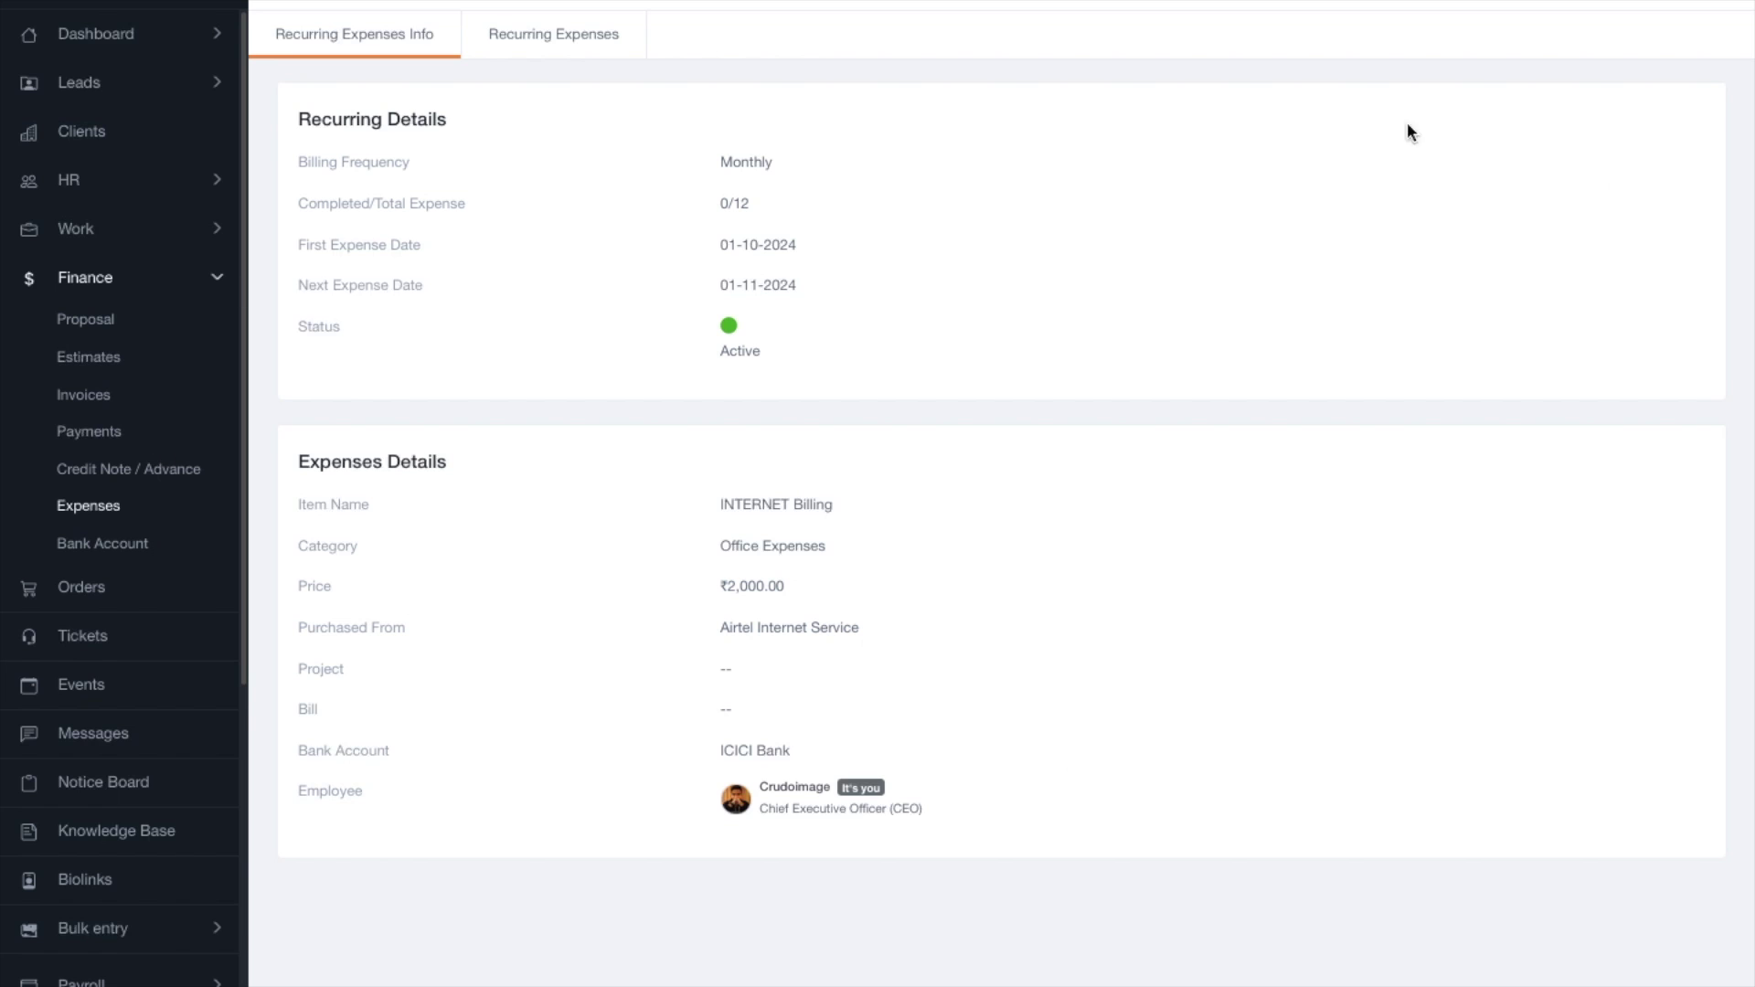
Open INTERNET Billing's Recurring Expenses tab, showing an empty generated-expenses table.
{"action": "left_click", "coordinate": [584, 28]}
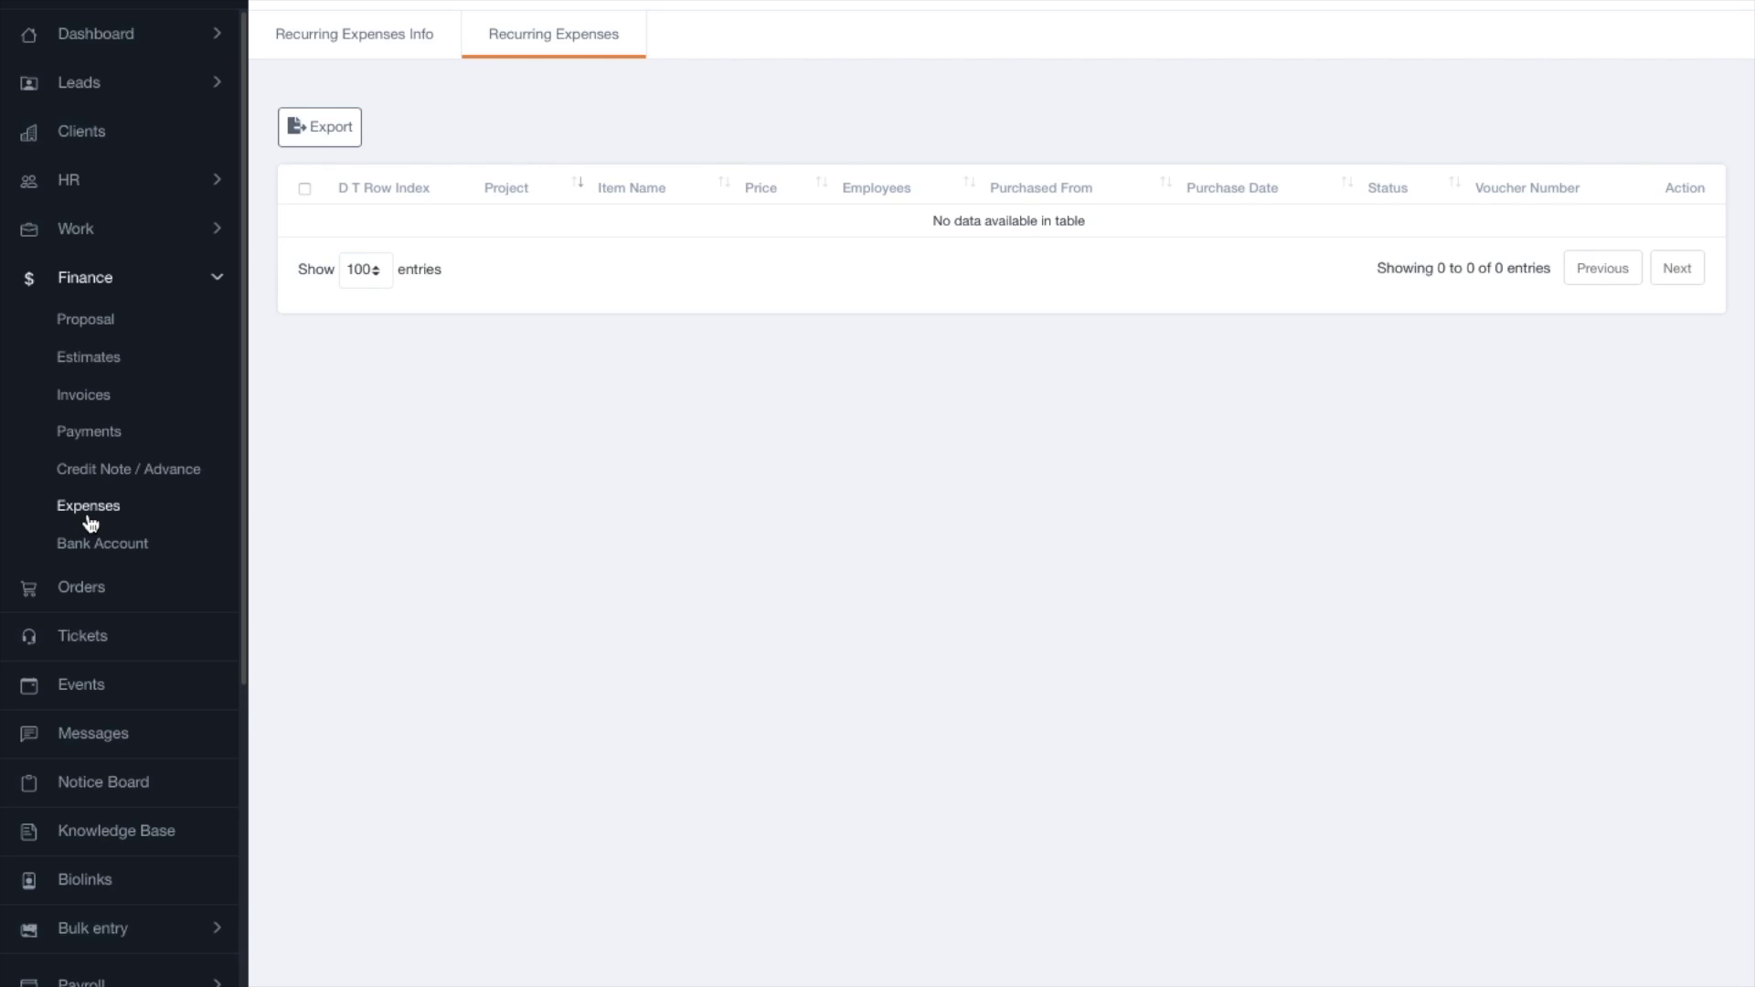
{"action": "scroll", "coordinate": [98, 540], "scroll_direction": "down", "scroll_amount": 2}
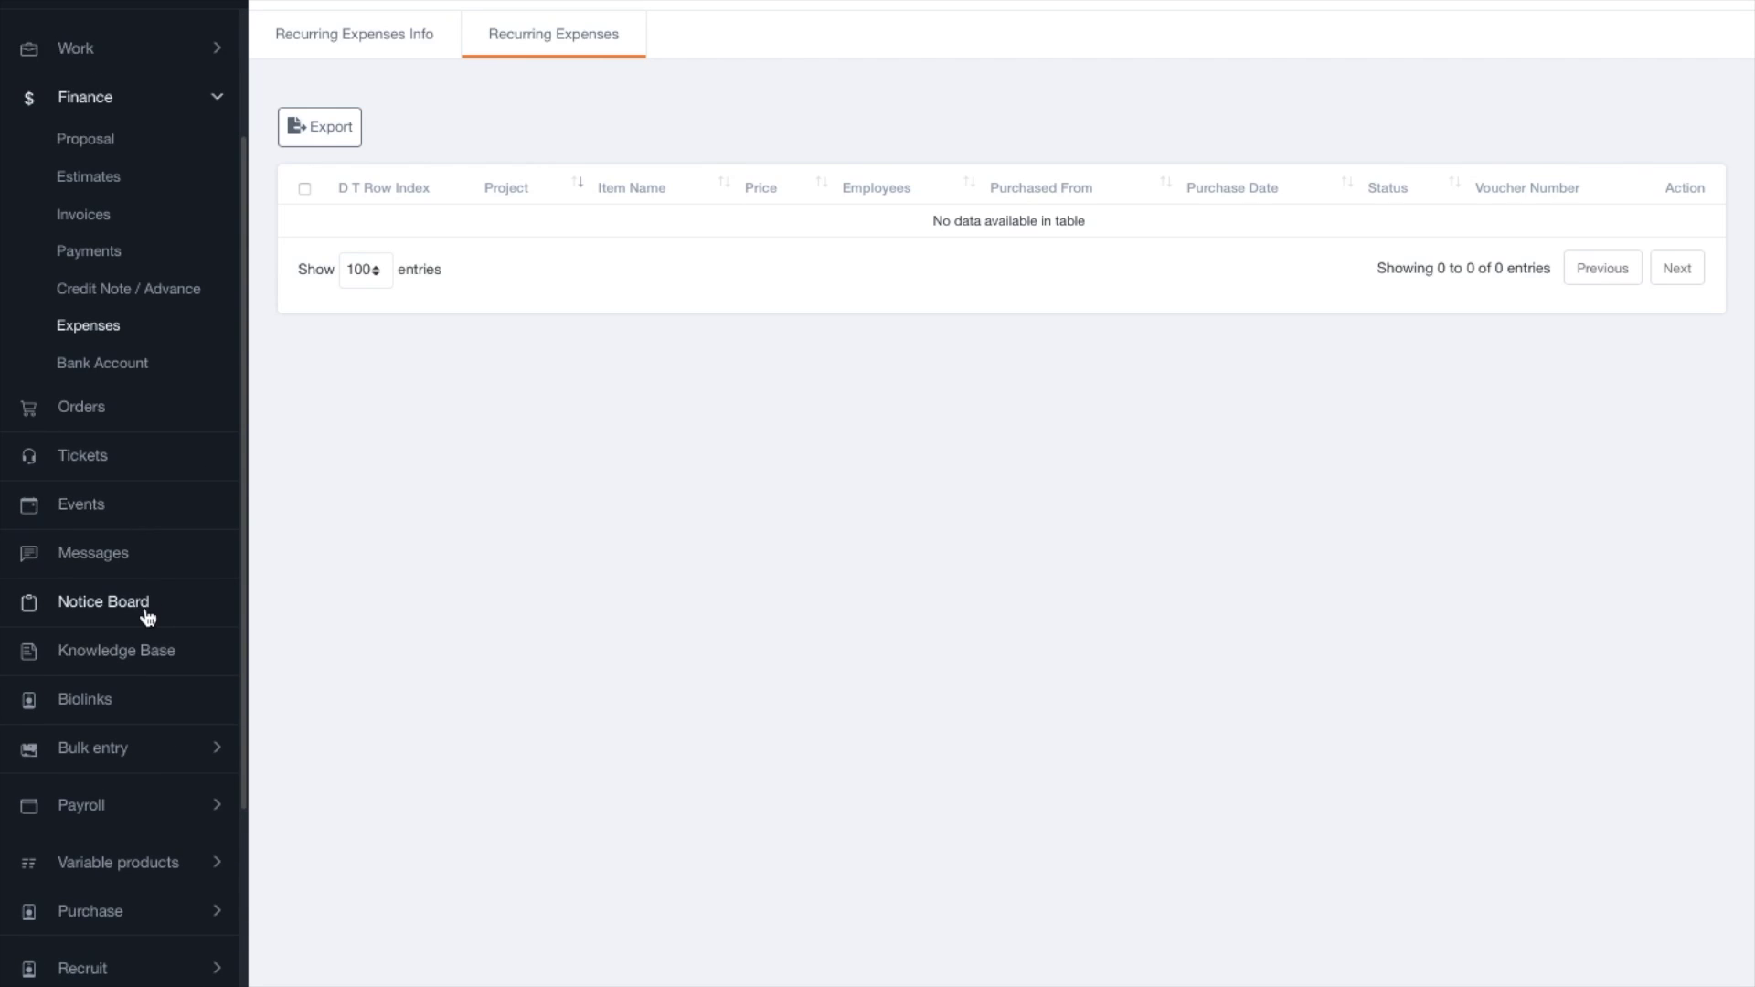
Open the Expense Report under Reports, showing 01-09-2024 to 13-09-2024 with ₹451,900.00 total expenses.
{"action": "left_click", "coordinate": [140, 746]}
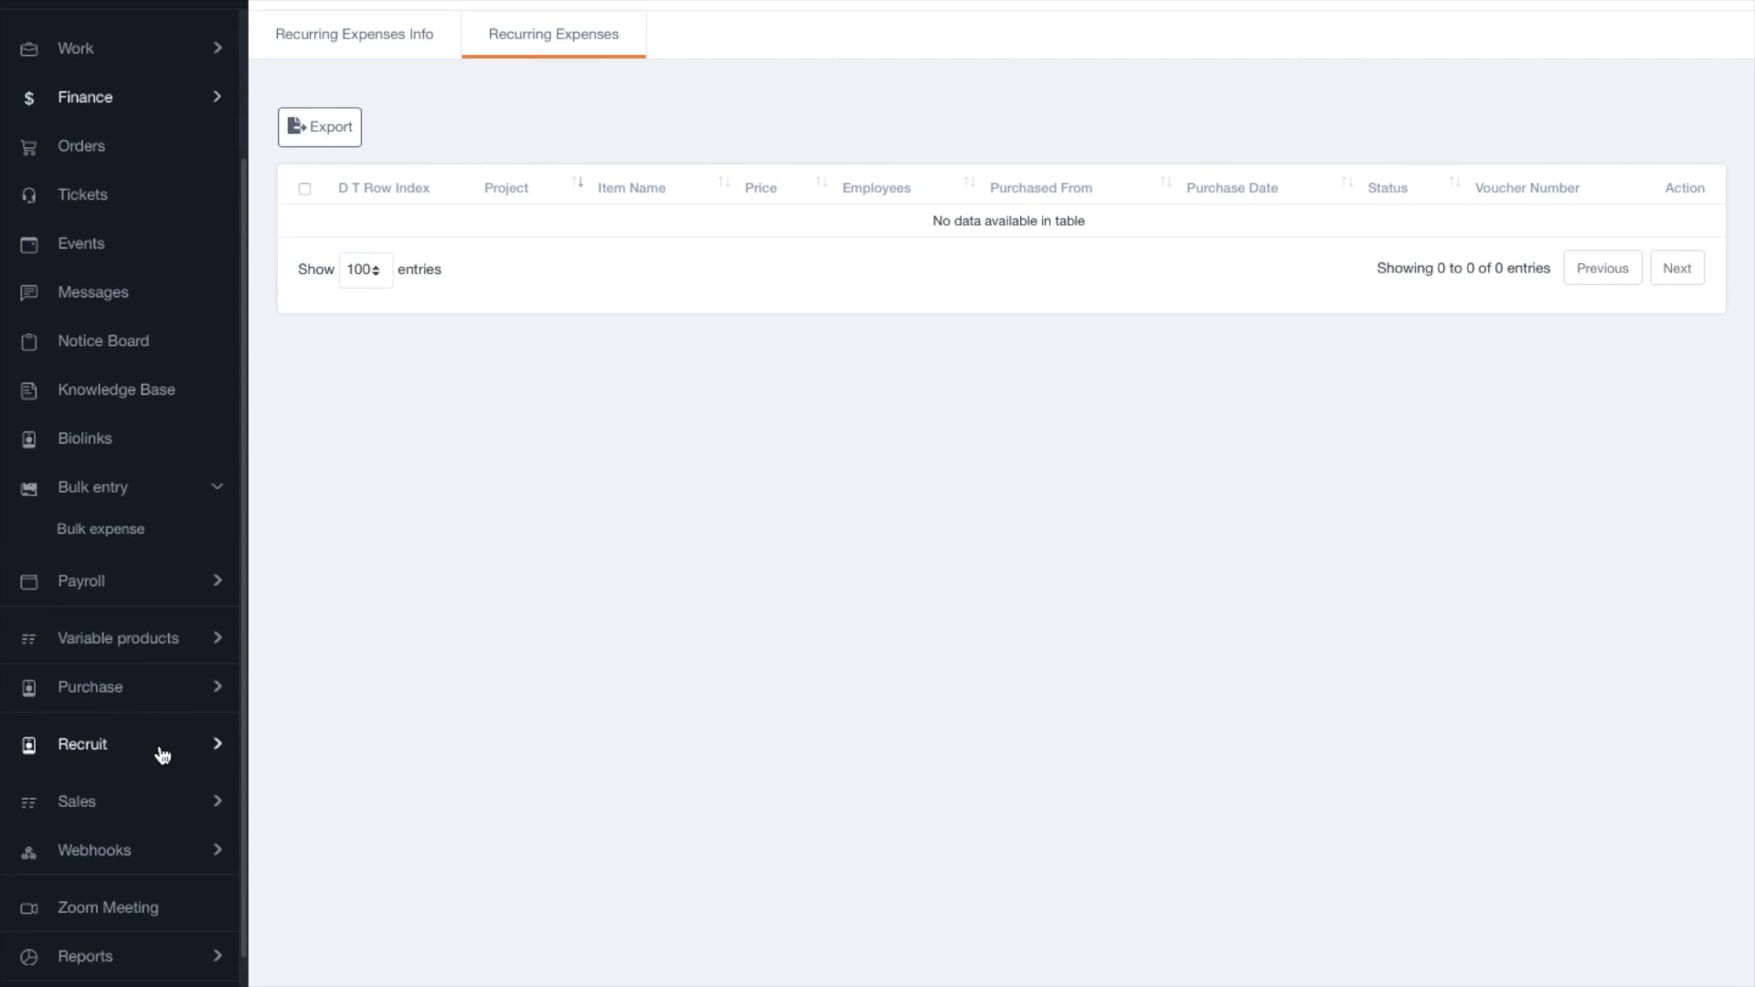
{"action": "scroll", "coordinate": [138, 868], "scroll_direction": "down", "scroll_amount": 1}
{"action": "left_click", "coordinate": [102, 919]}
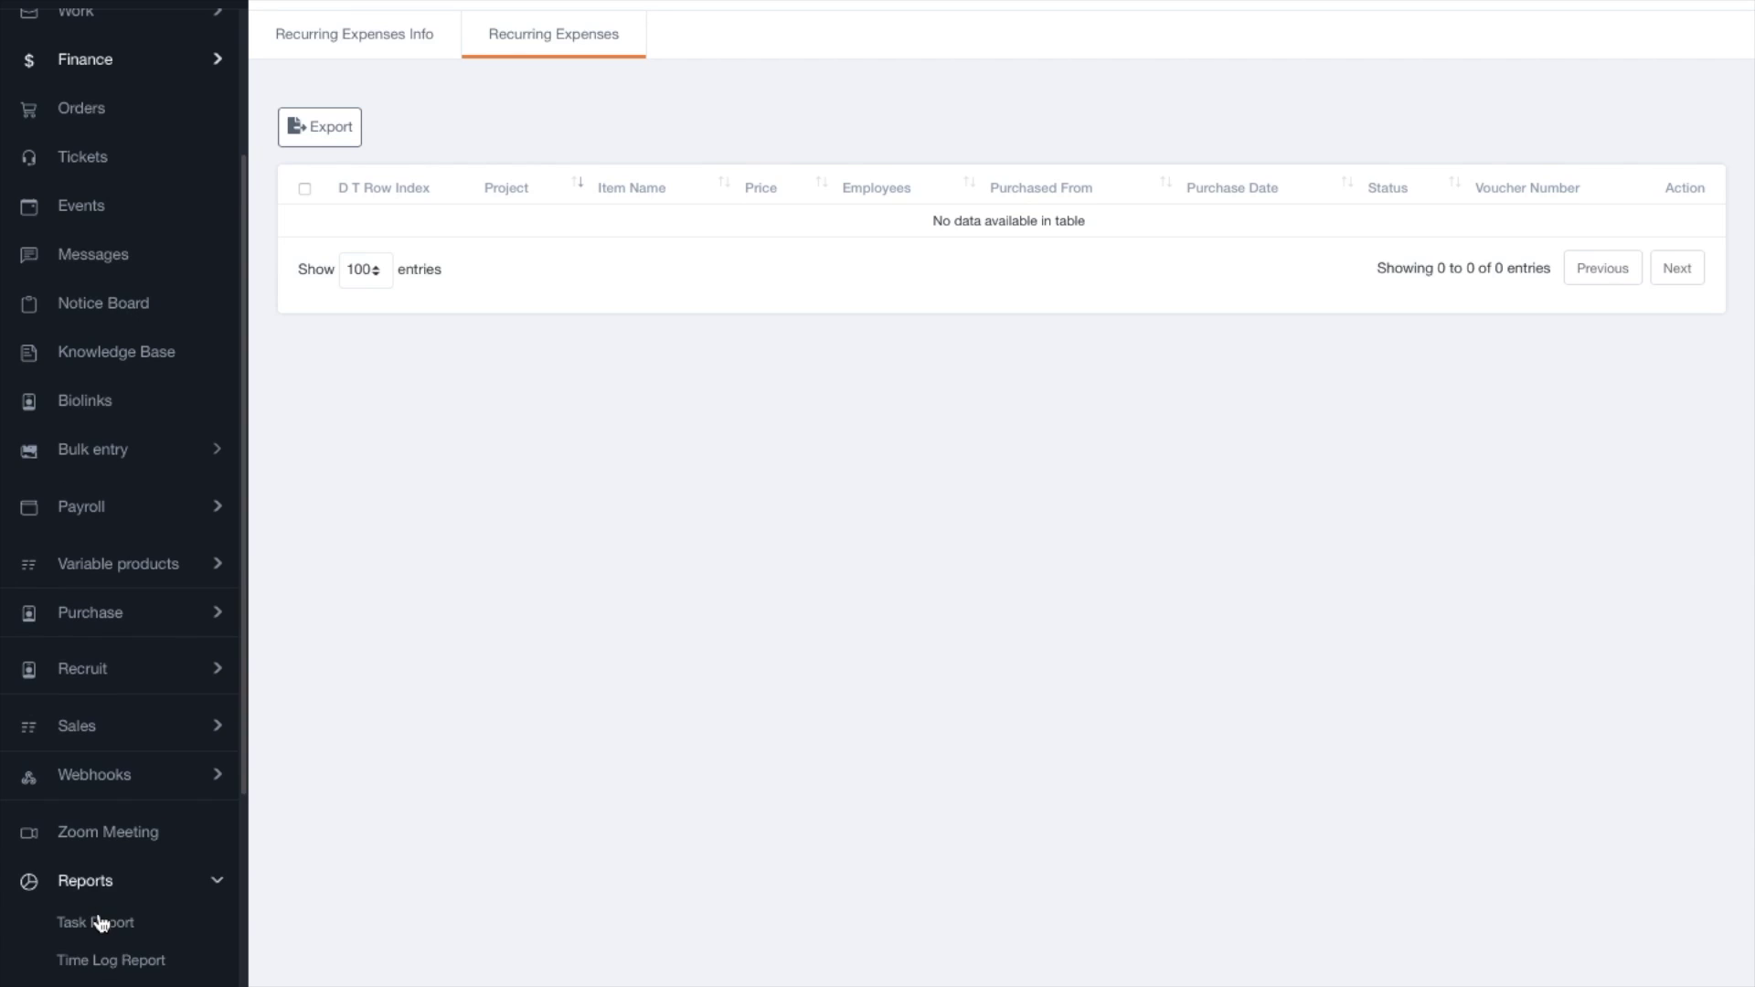
{"action": "scroll", "coordinate": [137, 896], "scroll_direction": "down", "scroll_amount": 3}
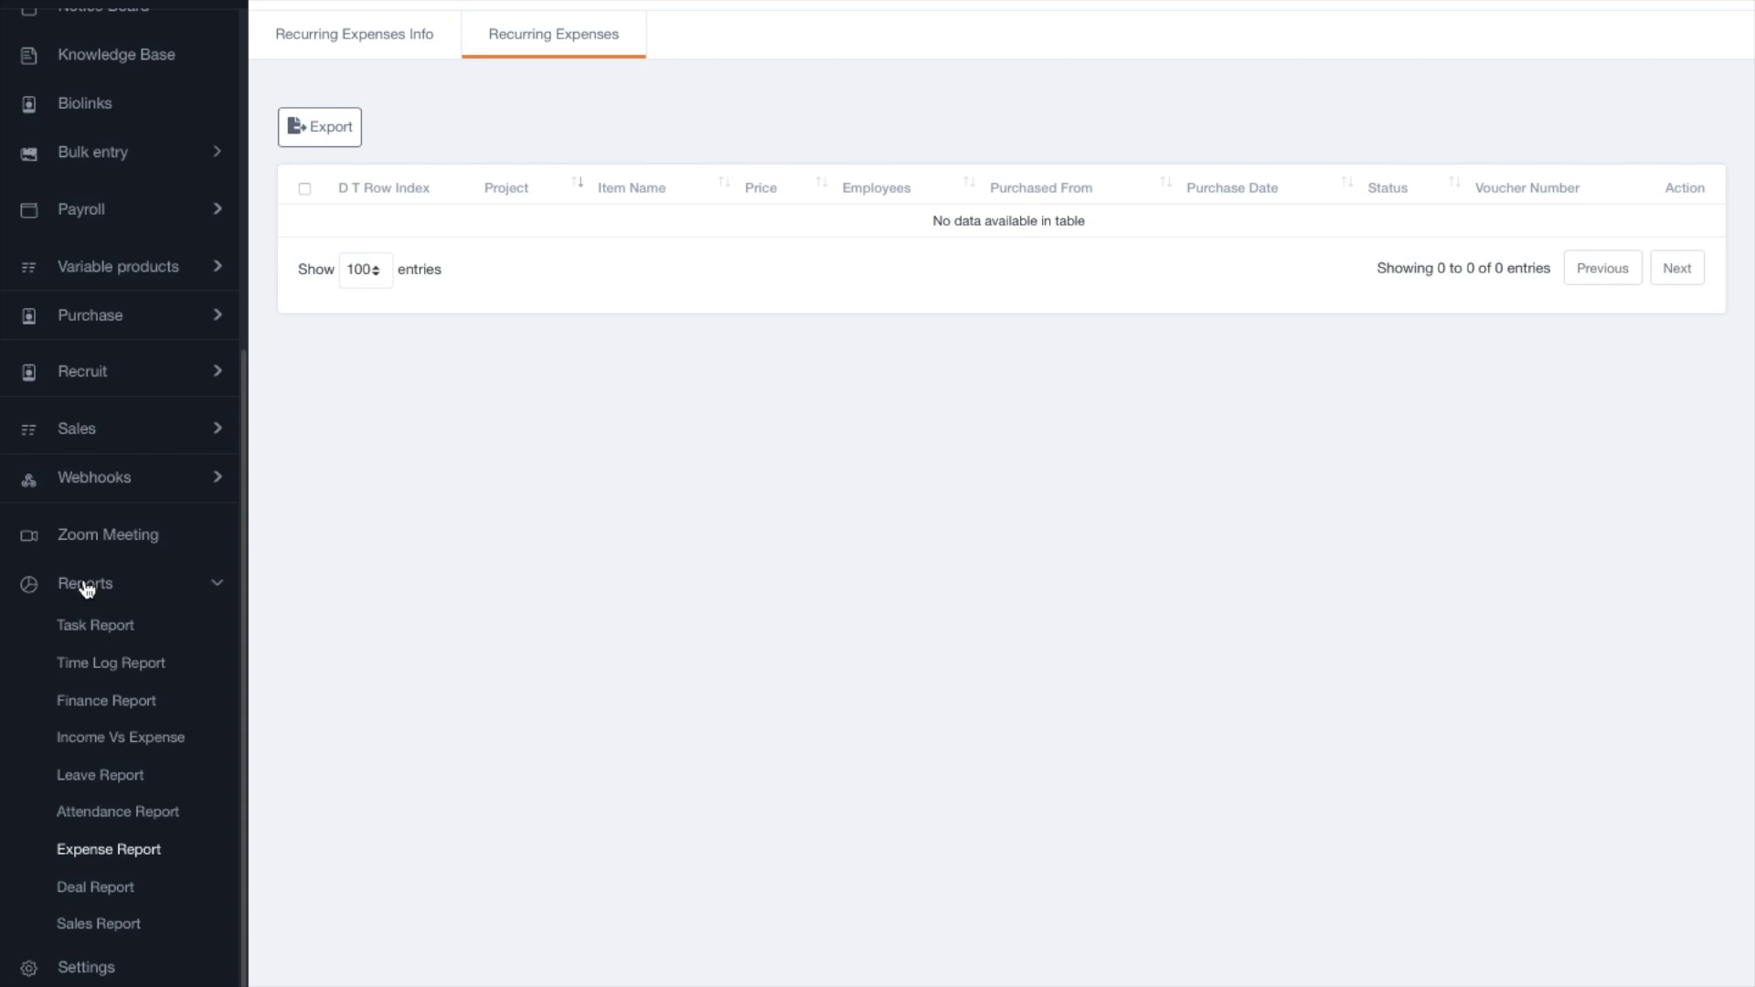
{"action": "left_click", "coordinate": [108, 702]}
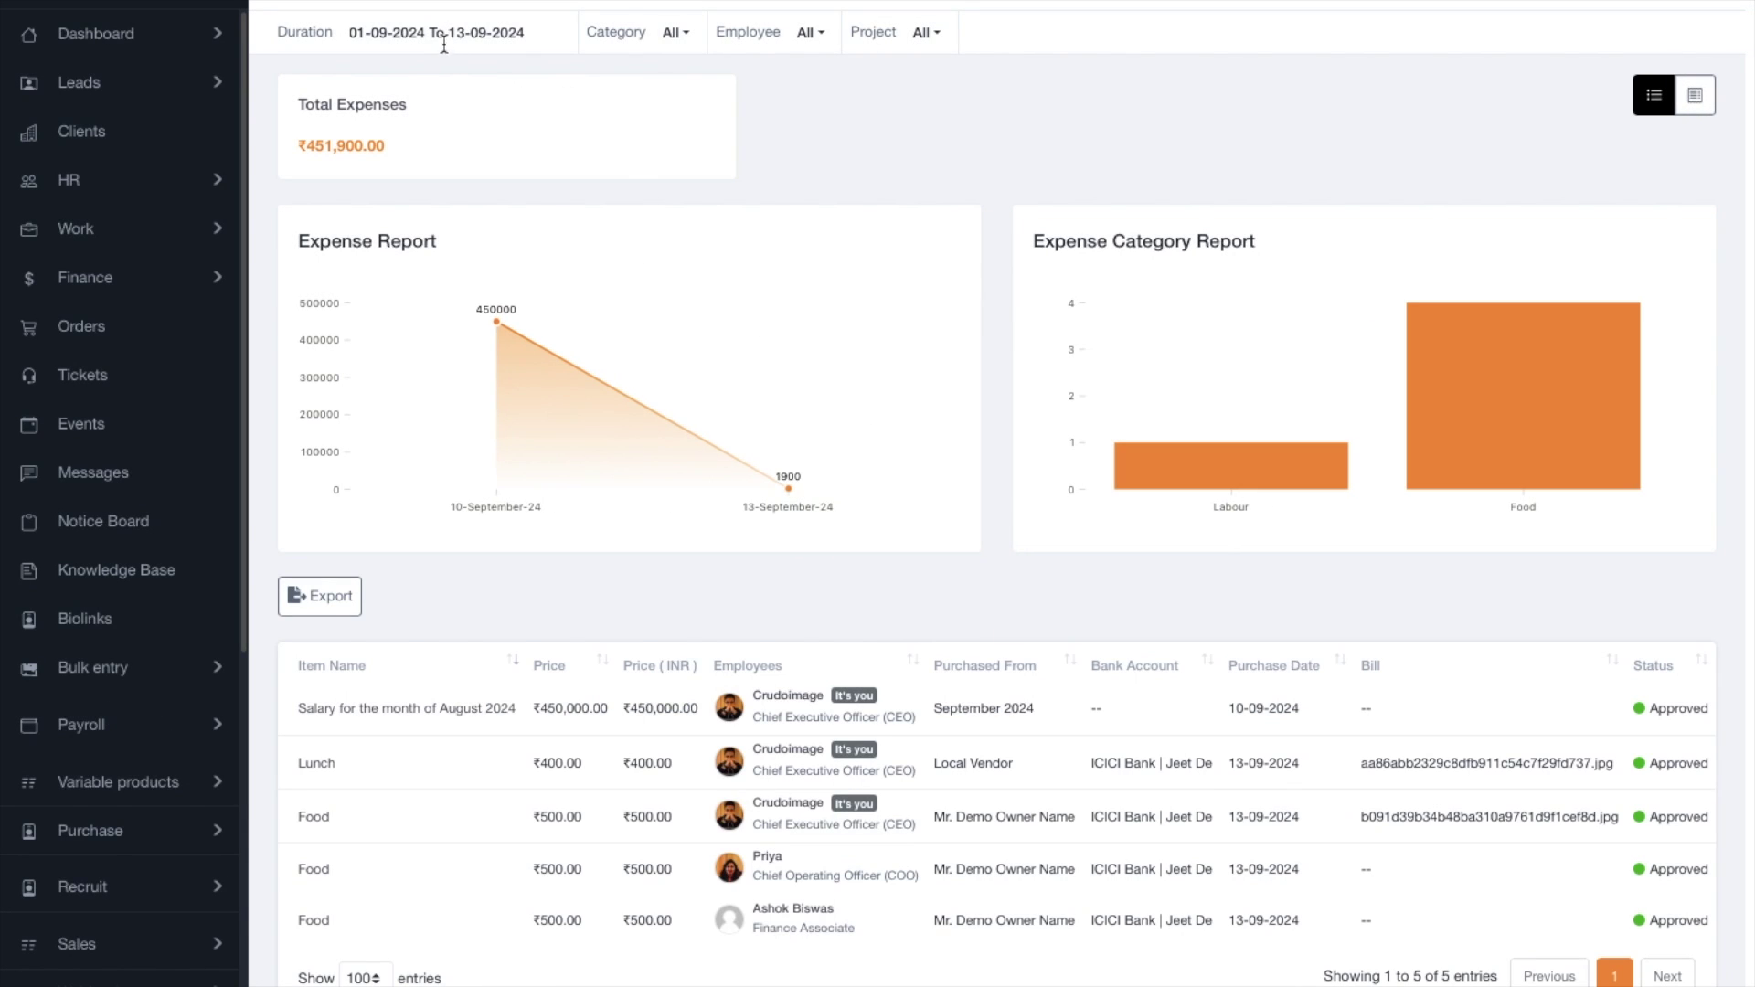
Set the report duration to Last 1 Year, covering 13-09-2023 to 13-09-2024.
{"action": "left_click", "coordinate": [459, 32]}
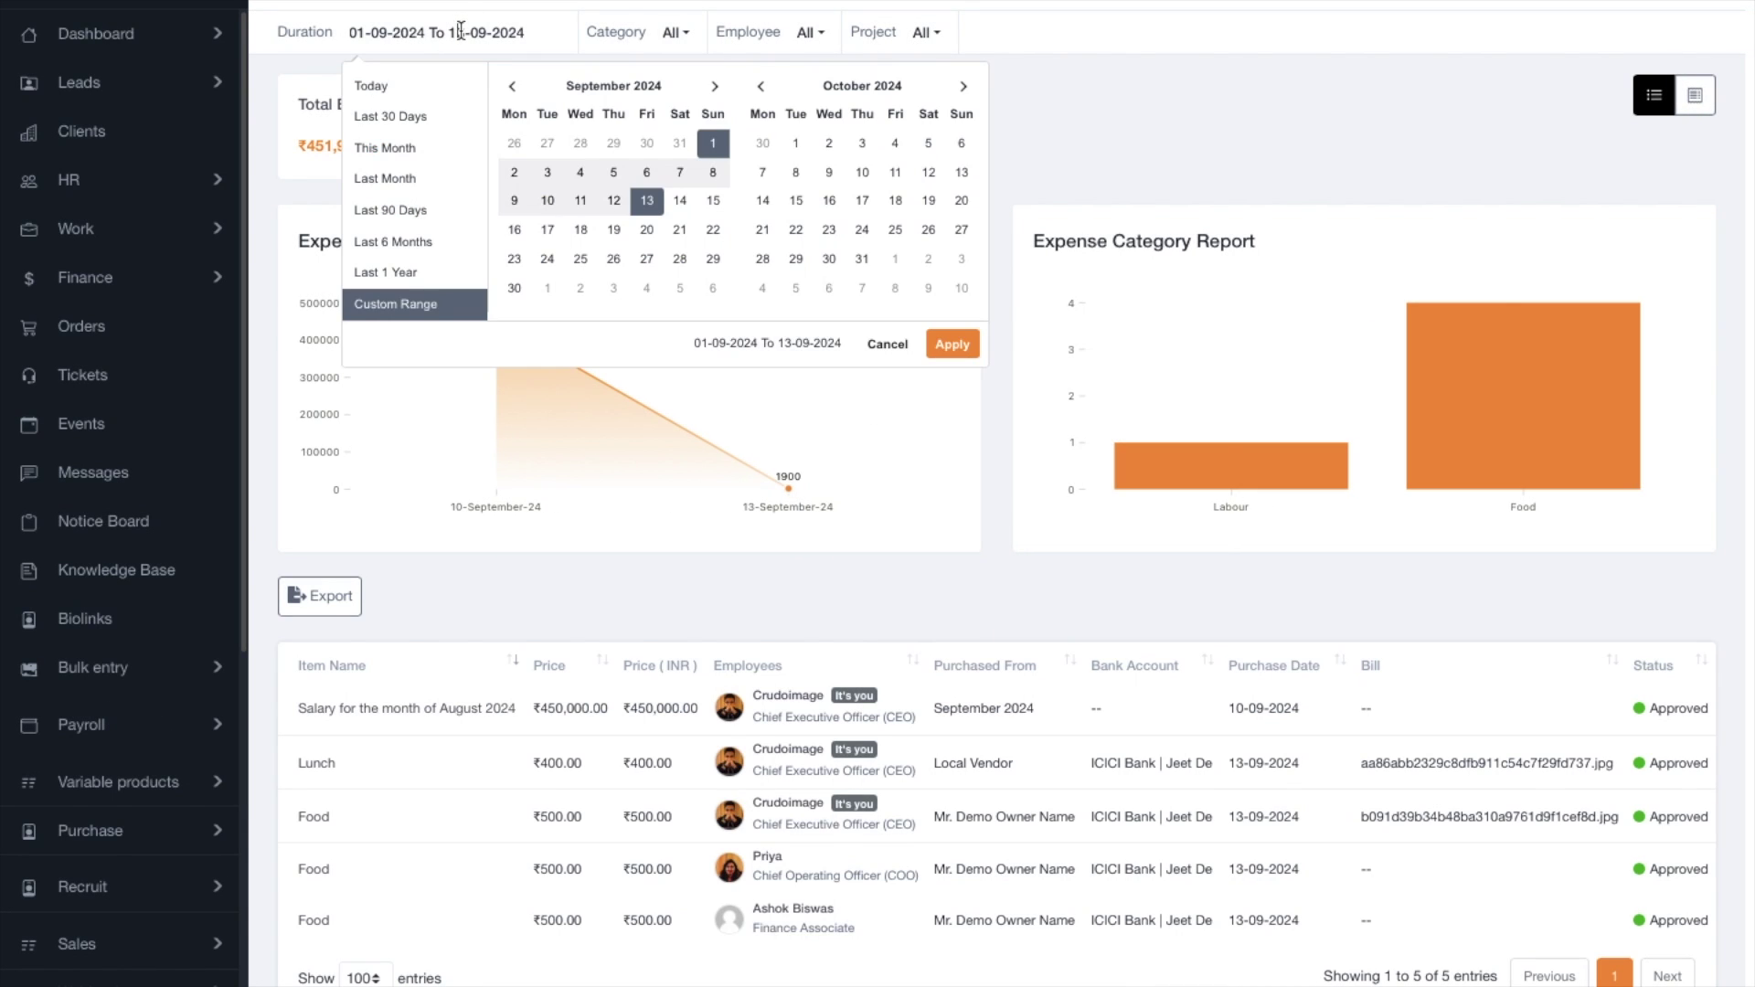
{"action": "left_click", "coordinate": [1182, 150]}
{"action": "left_click", "coordinate": [528, 30]}
{"action": "left_click", "coordinate": [433, 268]}
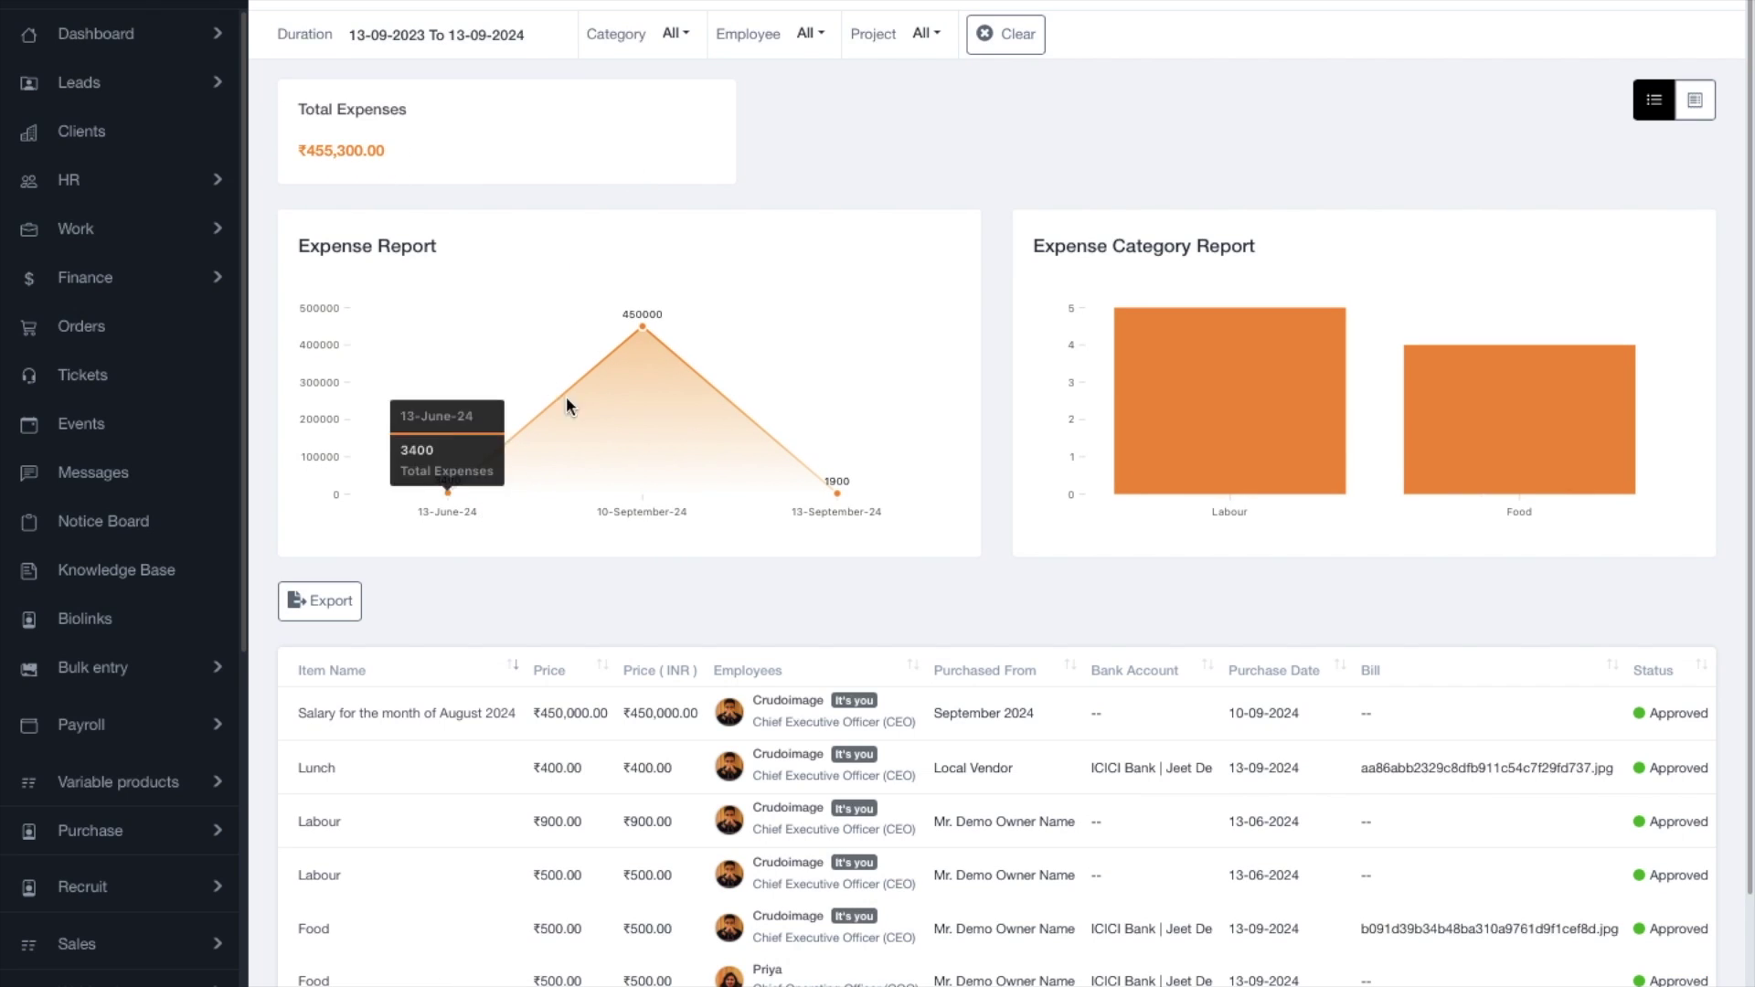
Read the chart bar values and review the 8 expense entries totalling ₹455,300.00.
{"action": "mouse_move", "coordinate": [608, 365]}
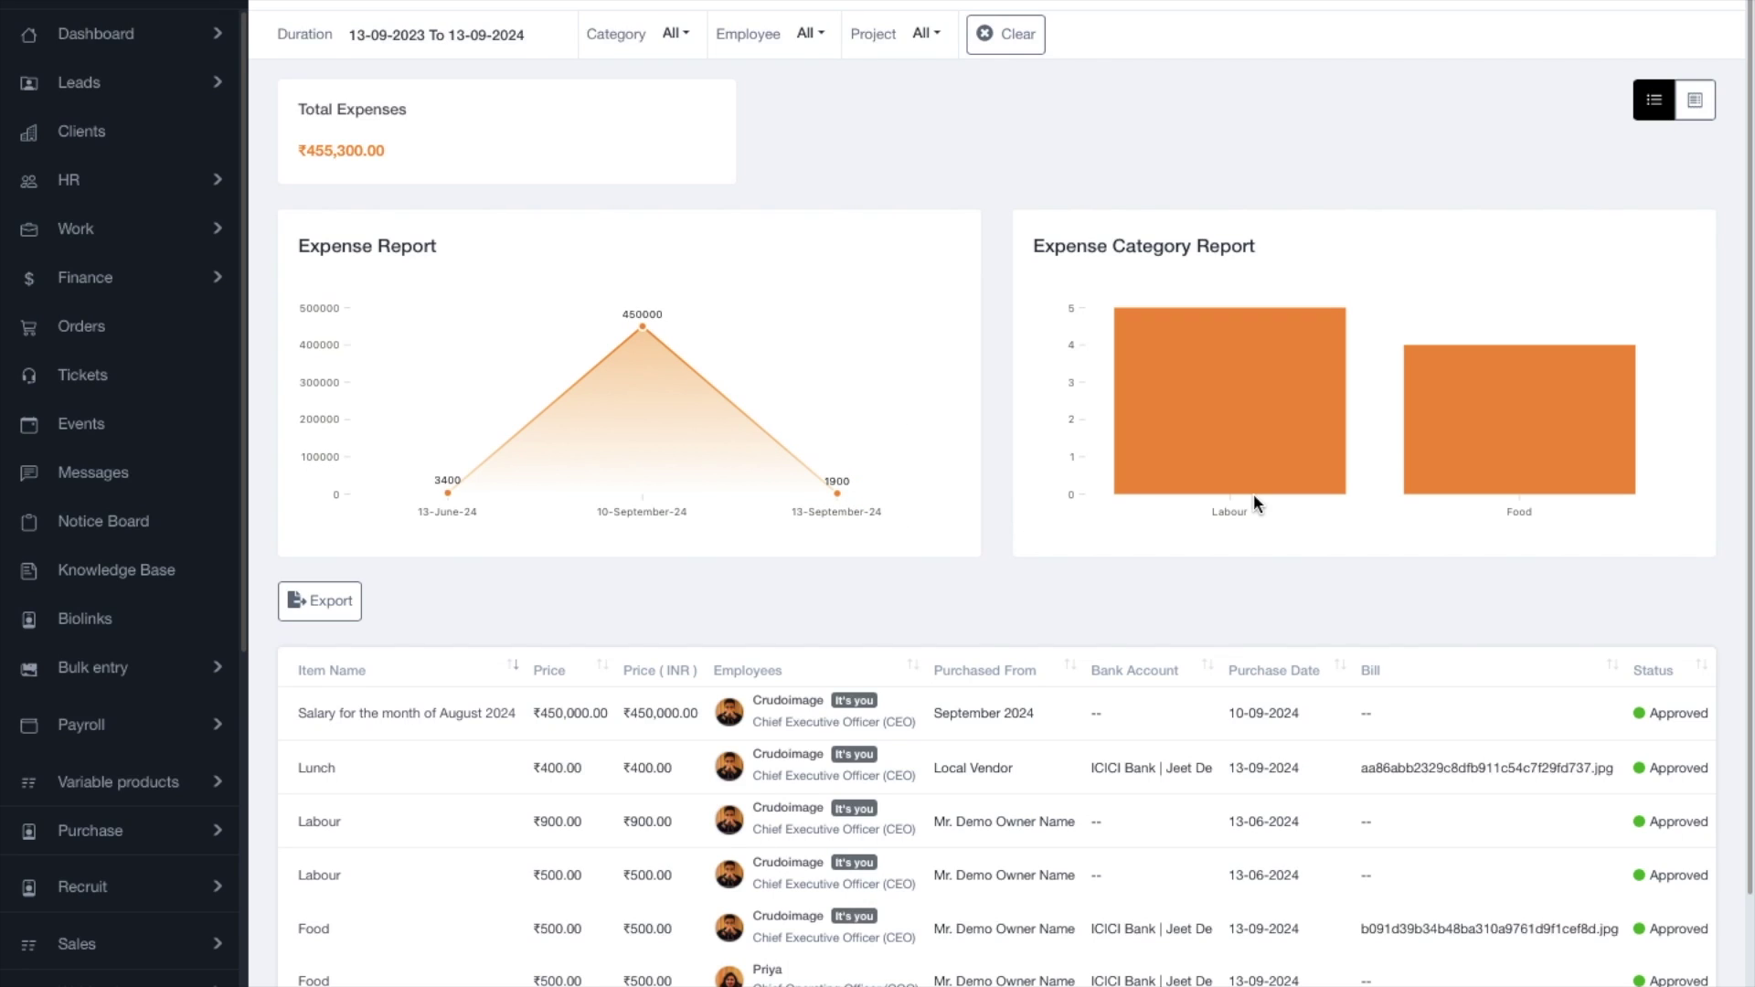
{"action": "mouse_move", "coordinate": [1454, 492]}
{"action": "mouse_move", "coordinate": [1321, 418]}
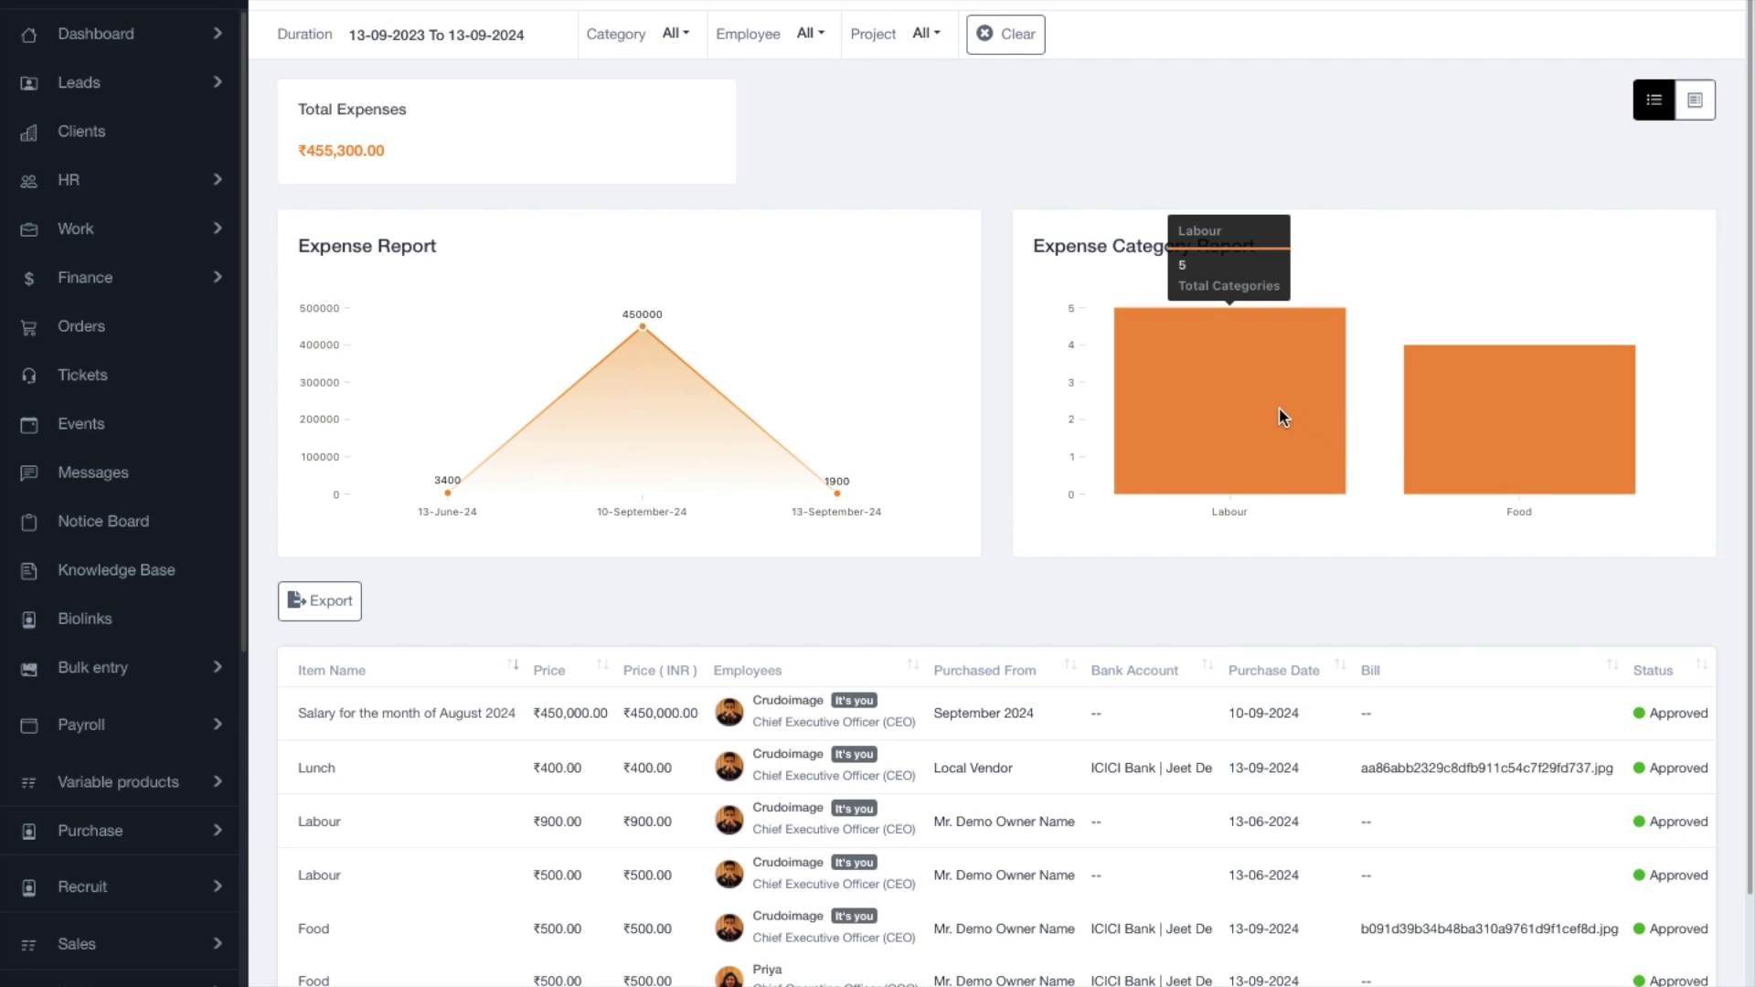
{"action": "mouse_move", "coordinate": [1545, 419]}
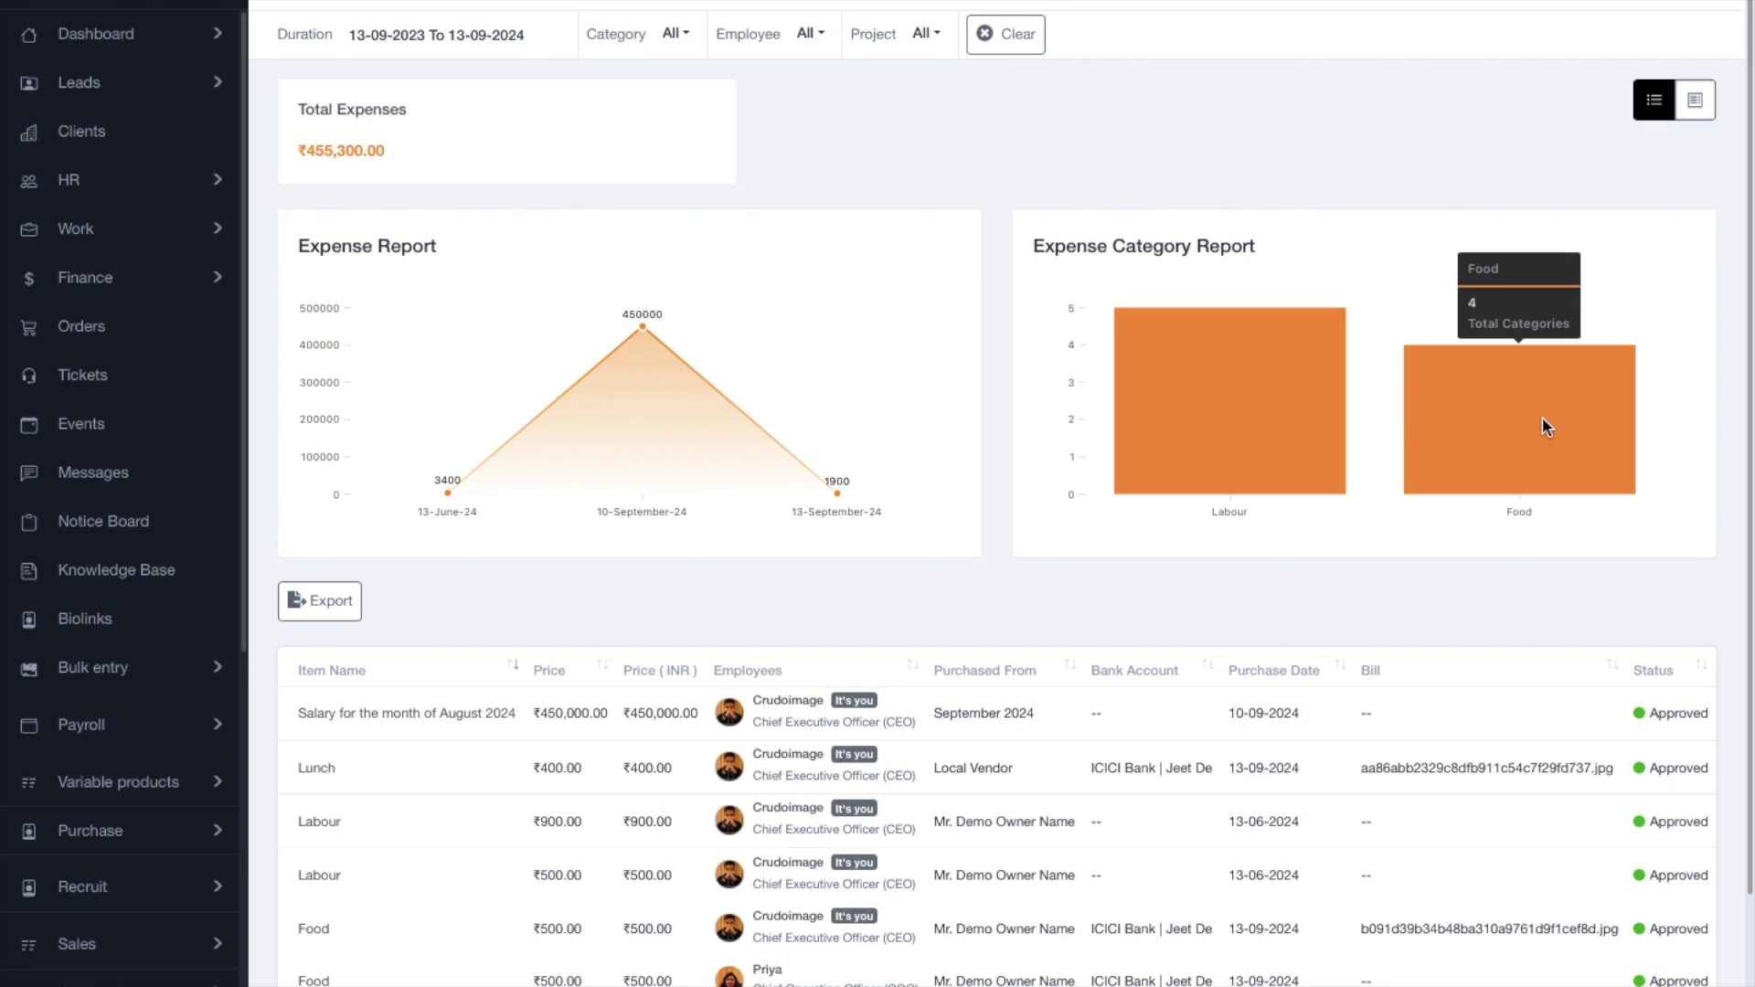
{"action": "scroll", "coordinate": [1543, 421], "scroll_direction": "down", "scroll_amount": 2}
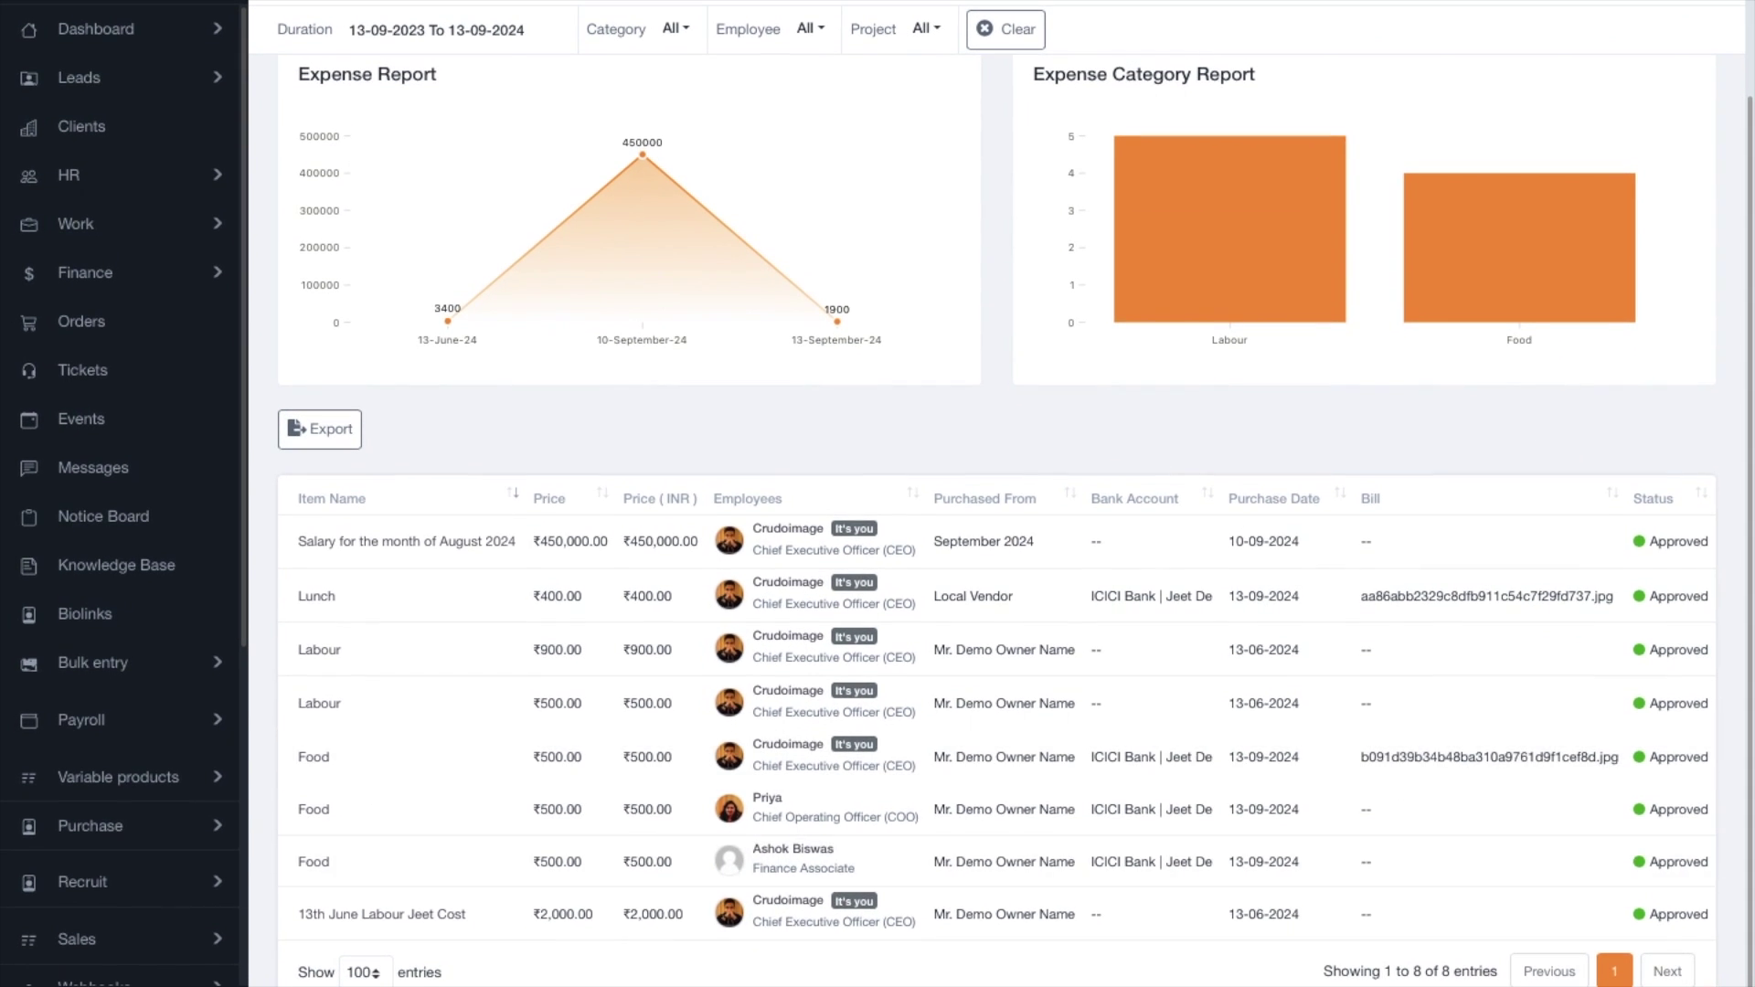
{"action": "scroll", "coordinate": [749, 393], "scroll_direction": "up", "scroll_amount": 3}
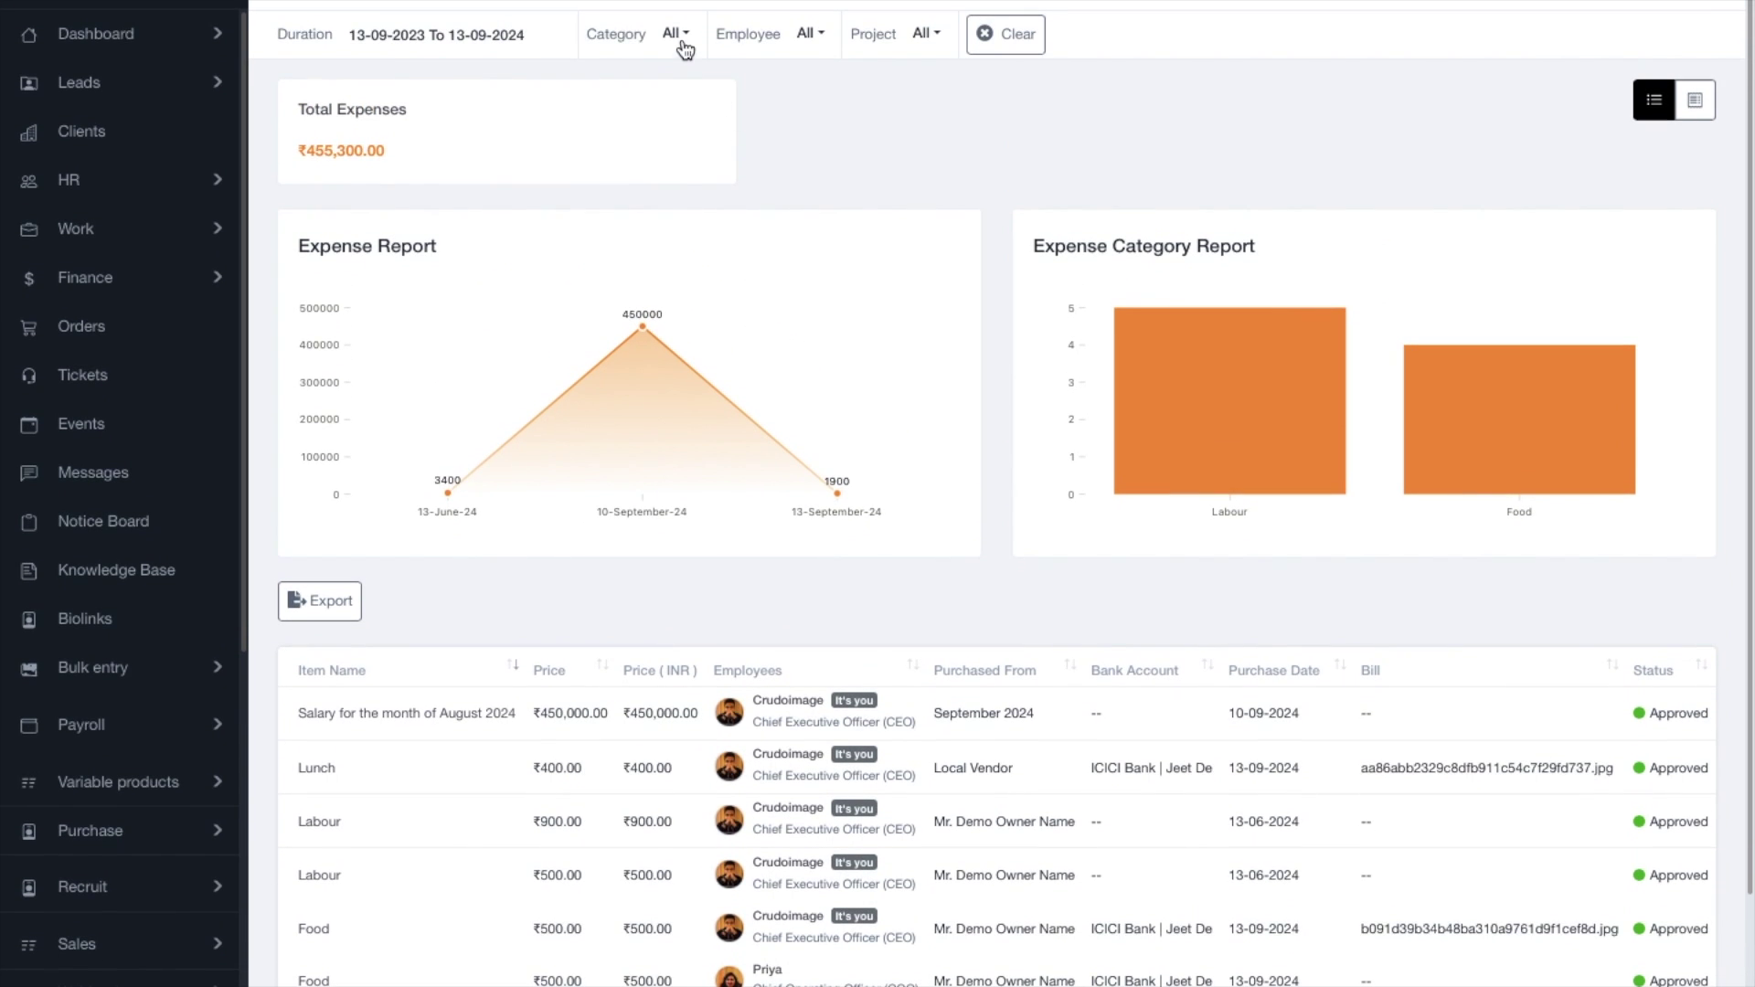
Filter the report by category to Office Expenses, then to Food, reviewing the Food chart.
{"action": "left_click", "coordinate": [676, 38]}
{"action": "left_click", "coordinate": [736, 217]}
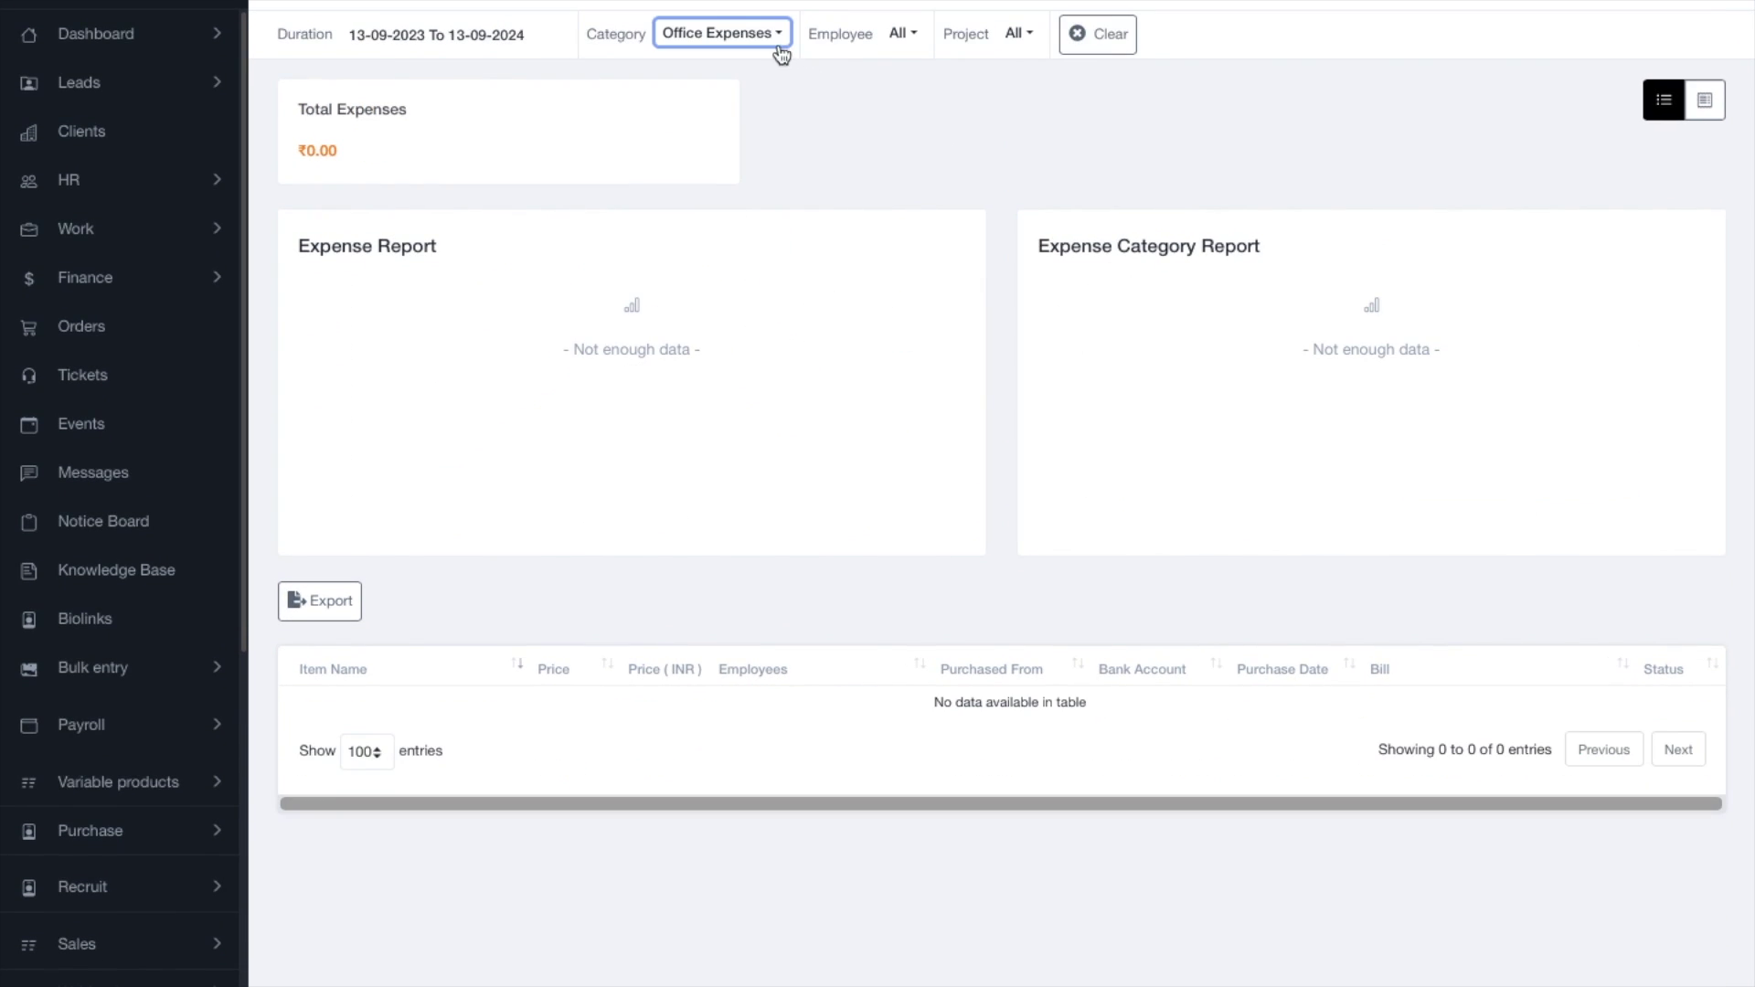
{"action": "left_click", "coordinate": [684, 36]}
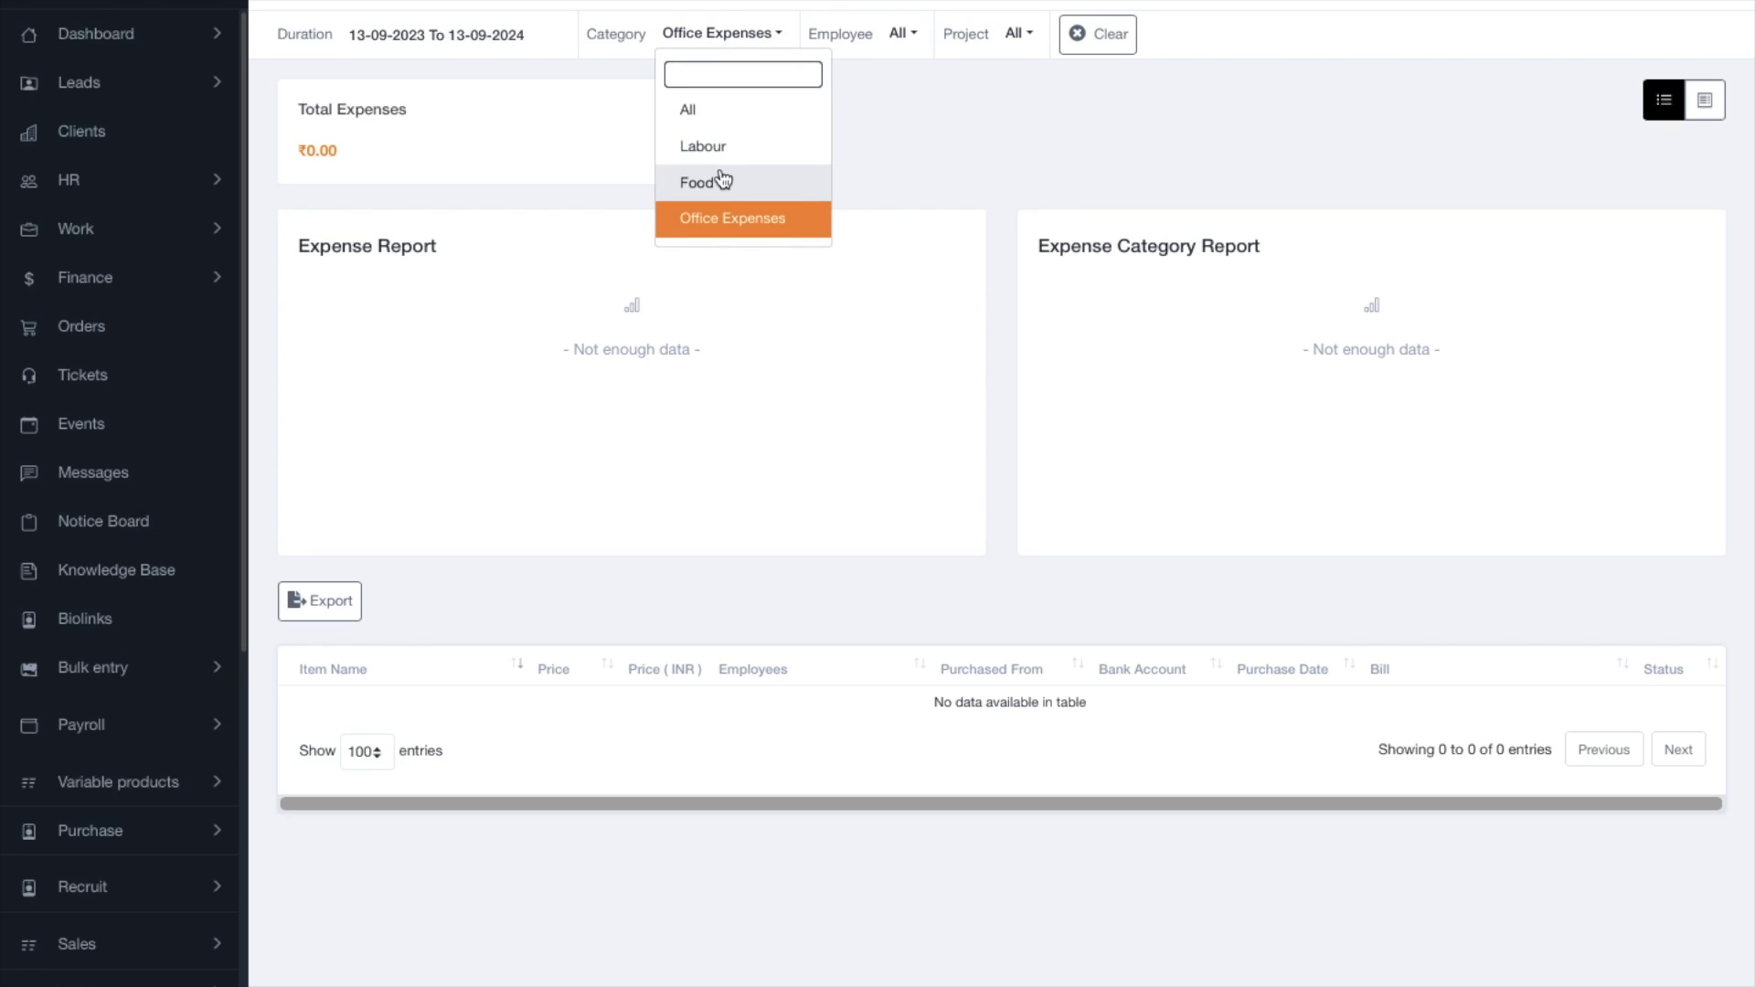
{"action": "left_click", "coordinate": [724, 182]}
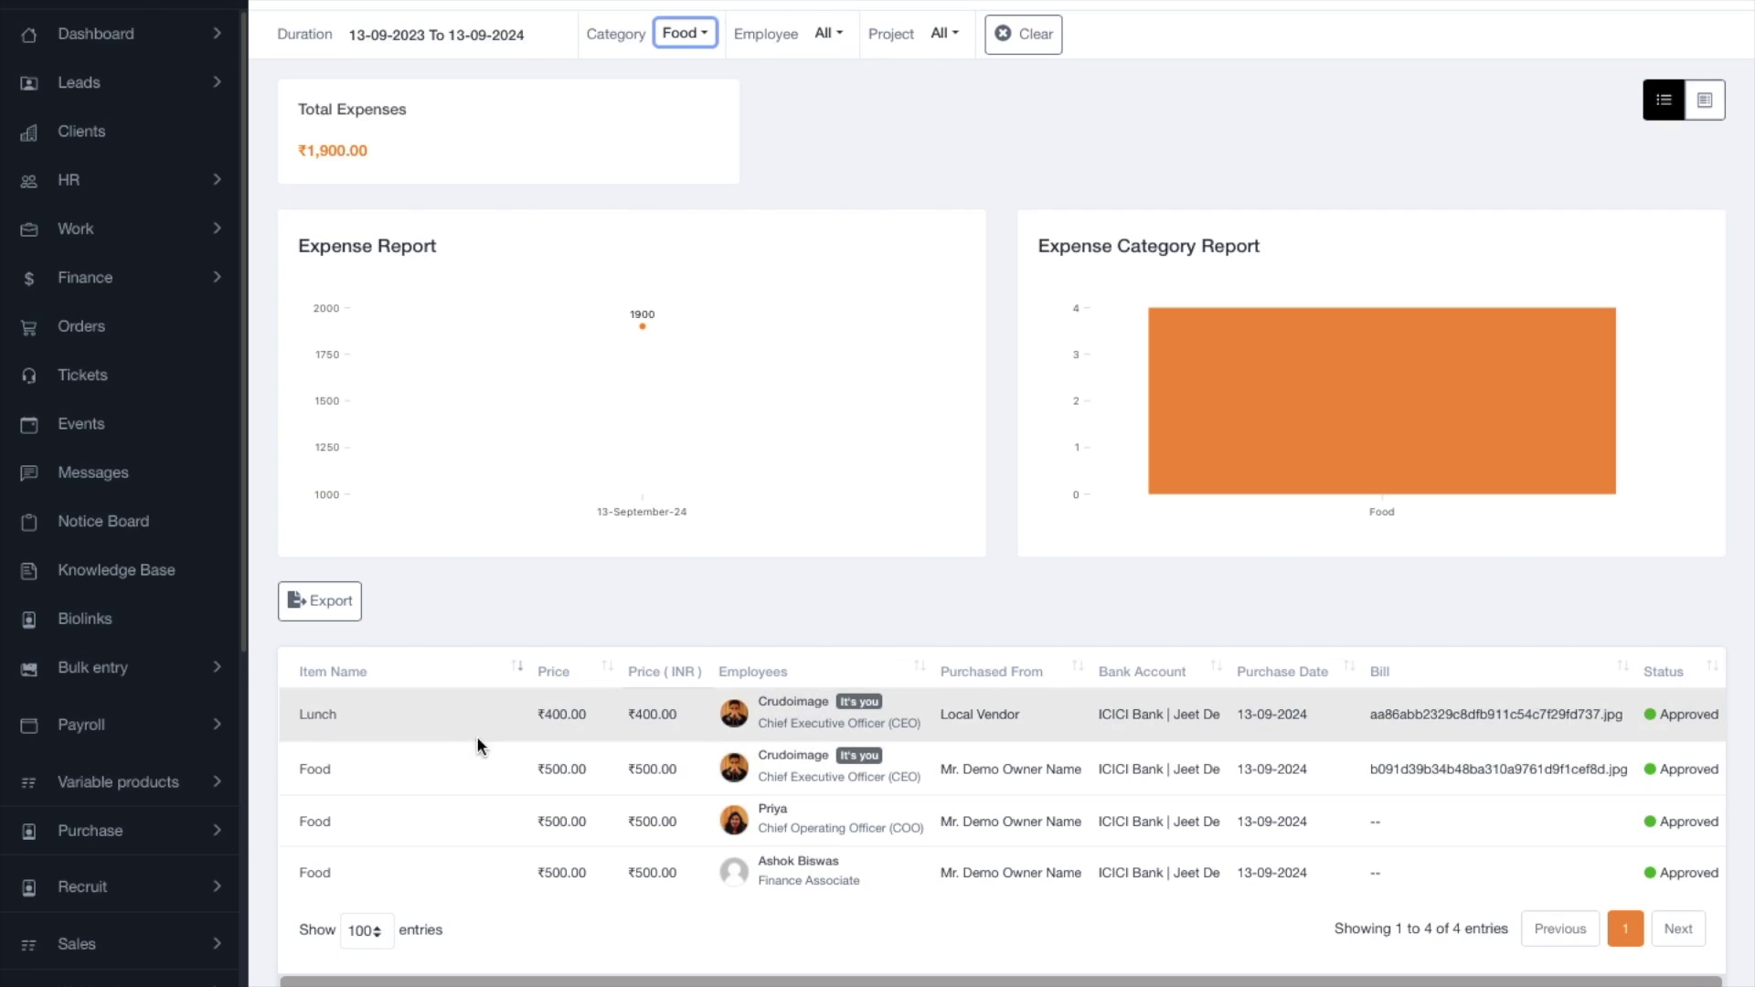
{"action": "mouse_move", "coordinate": [1499, 347]}
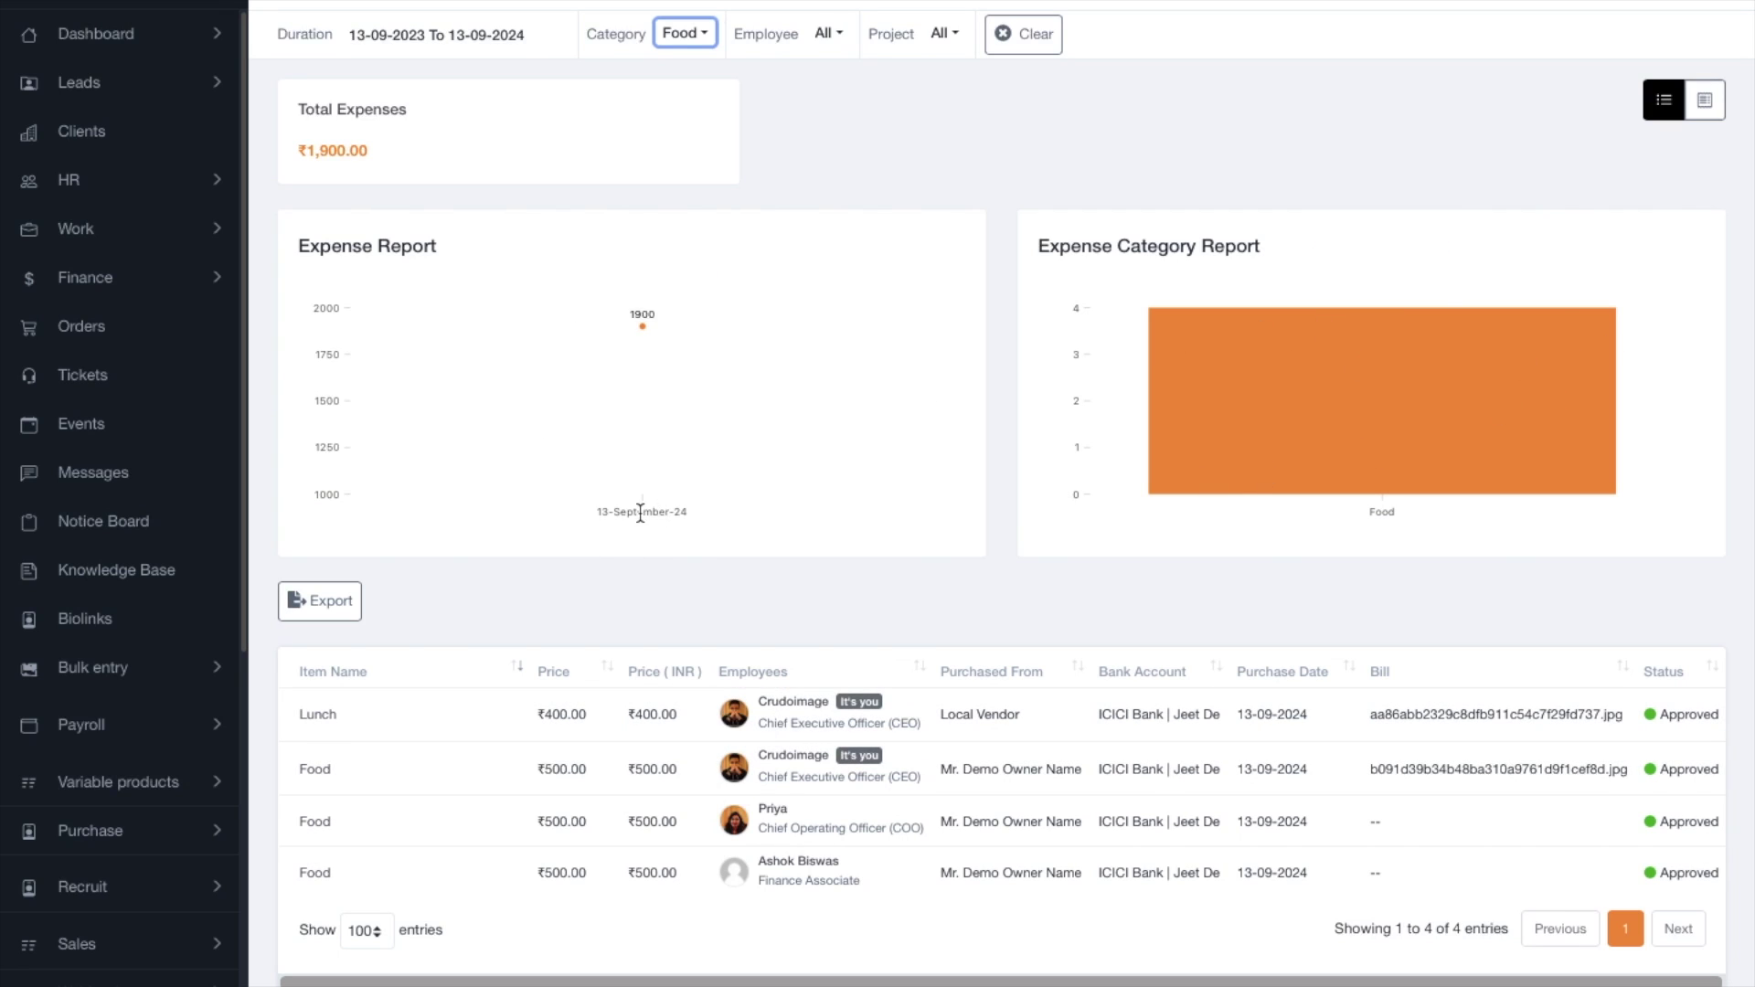
{"action": "mouse_move", "coordinate": [645, 334]}
Switch the category back to All, try Office Expenses again, then clear it to All.
{"action": "left_click", "coordinate": [702, 34]}
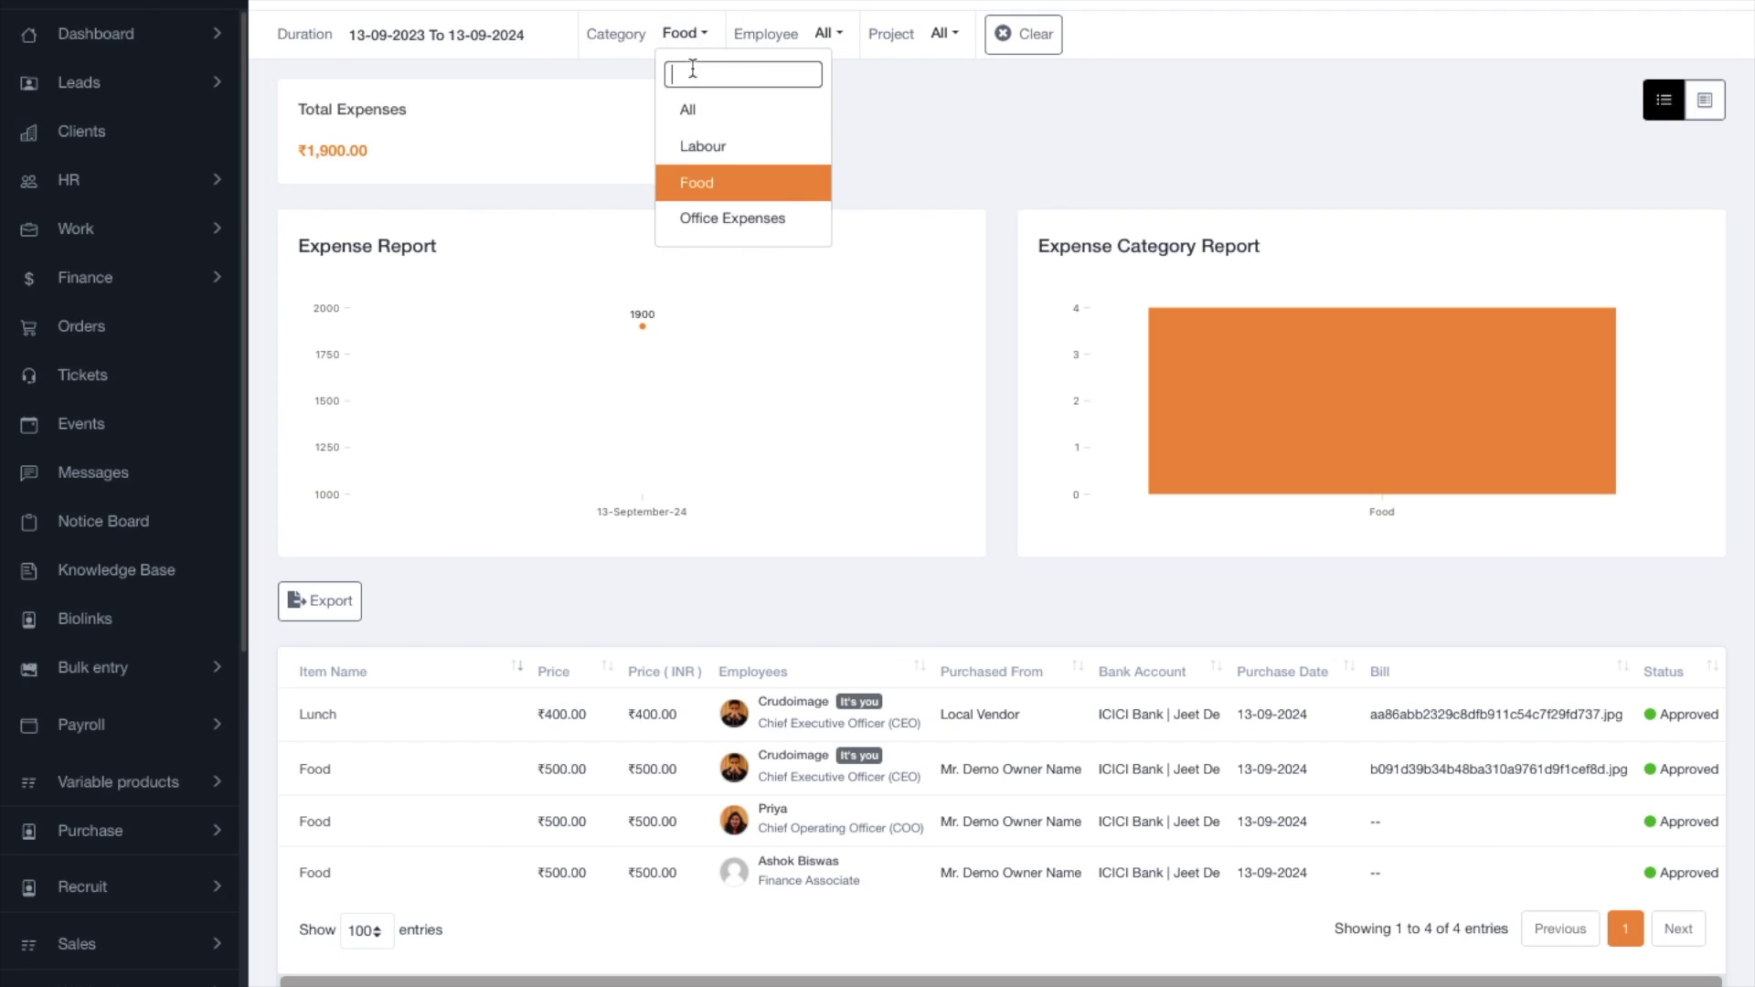
{"action": "left_click", "coordinate": [686, 114]}
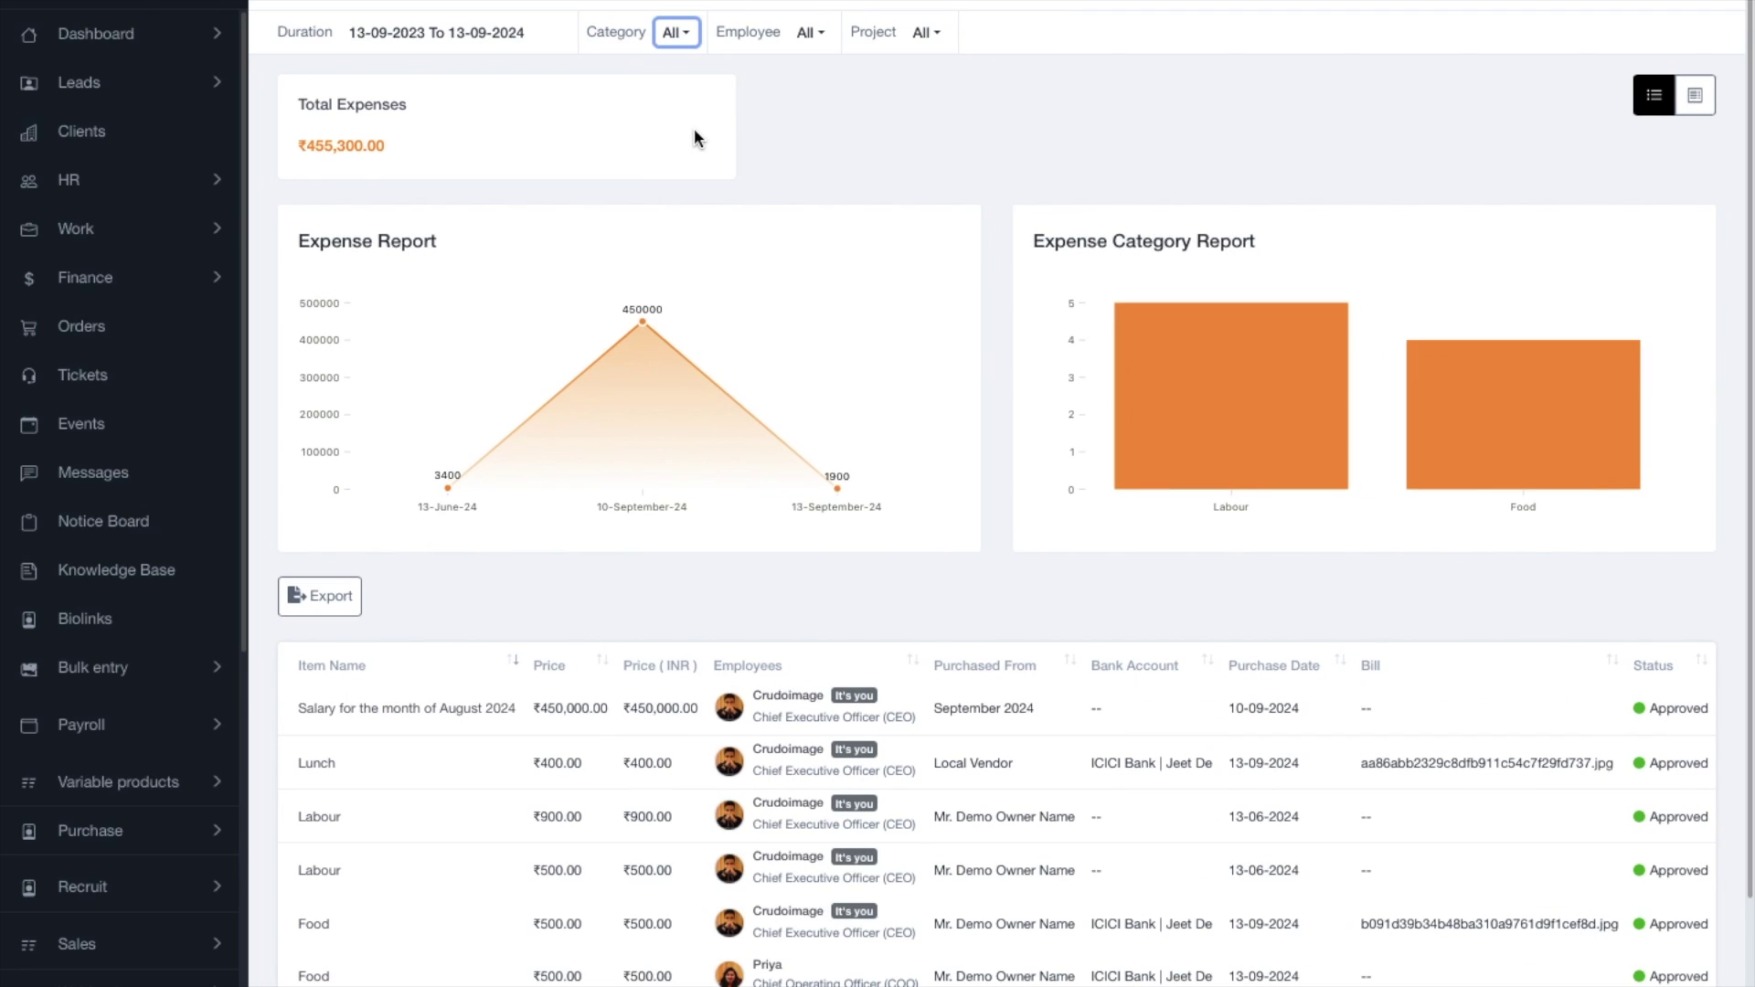
{"action": "left_click", "coordinate": [674, 35]}
{"action": "left_click", "coordinate": [702, 221]}
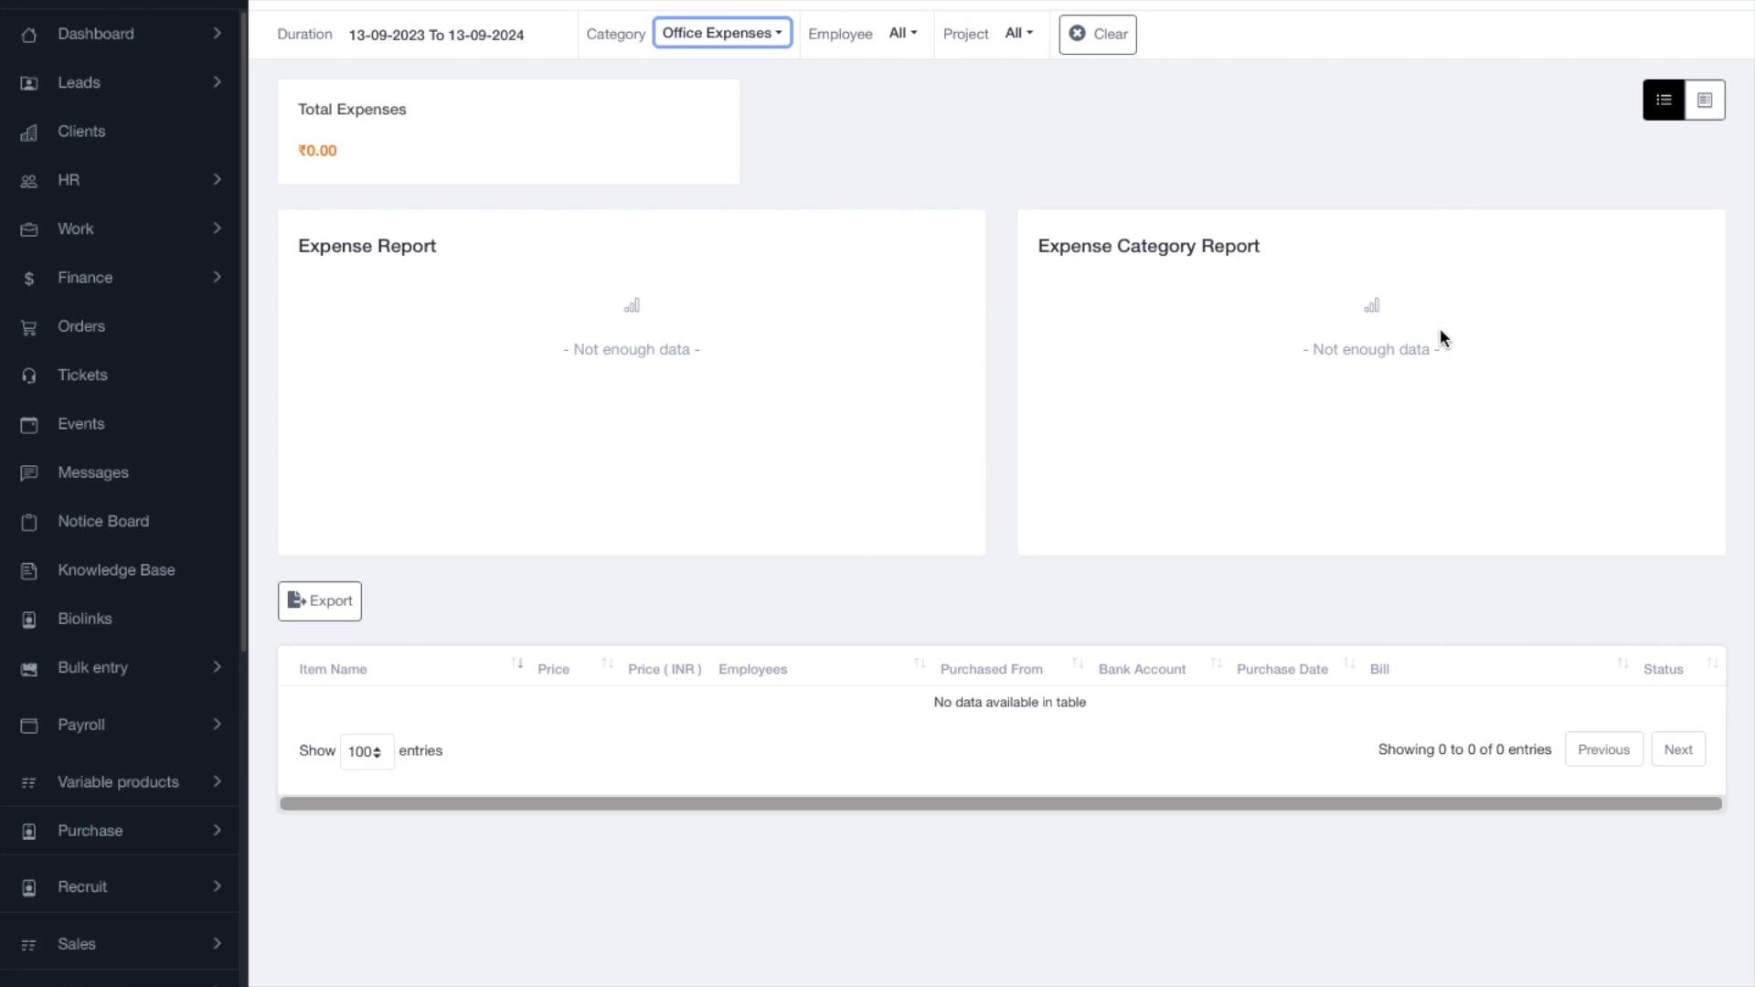
{"action": "left_click", "coordinate": [757, 44]}
{"action": "left_click", "coordinate": [755, 115]}
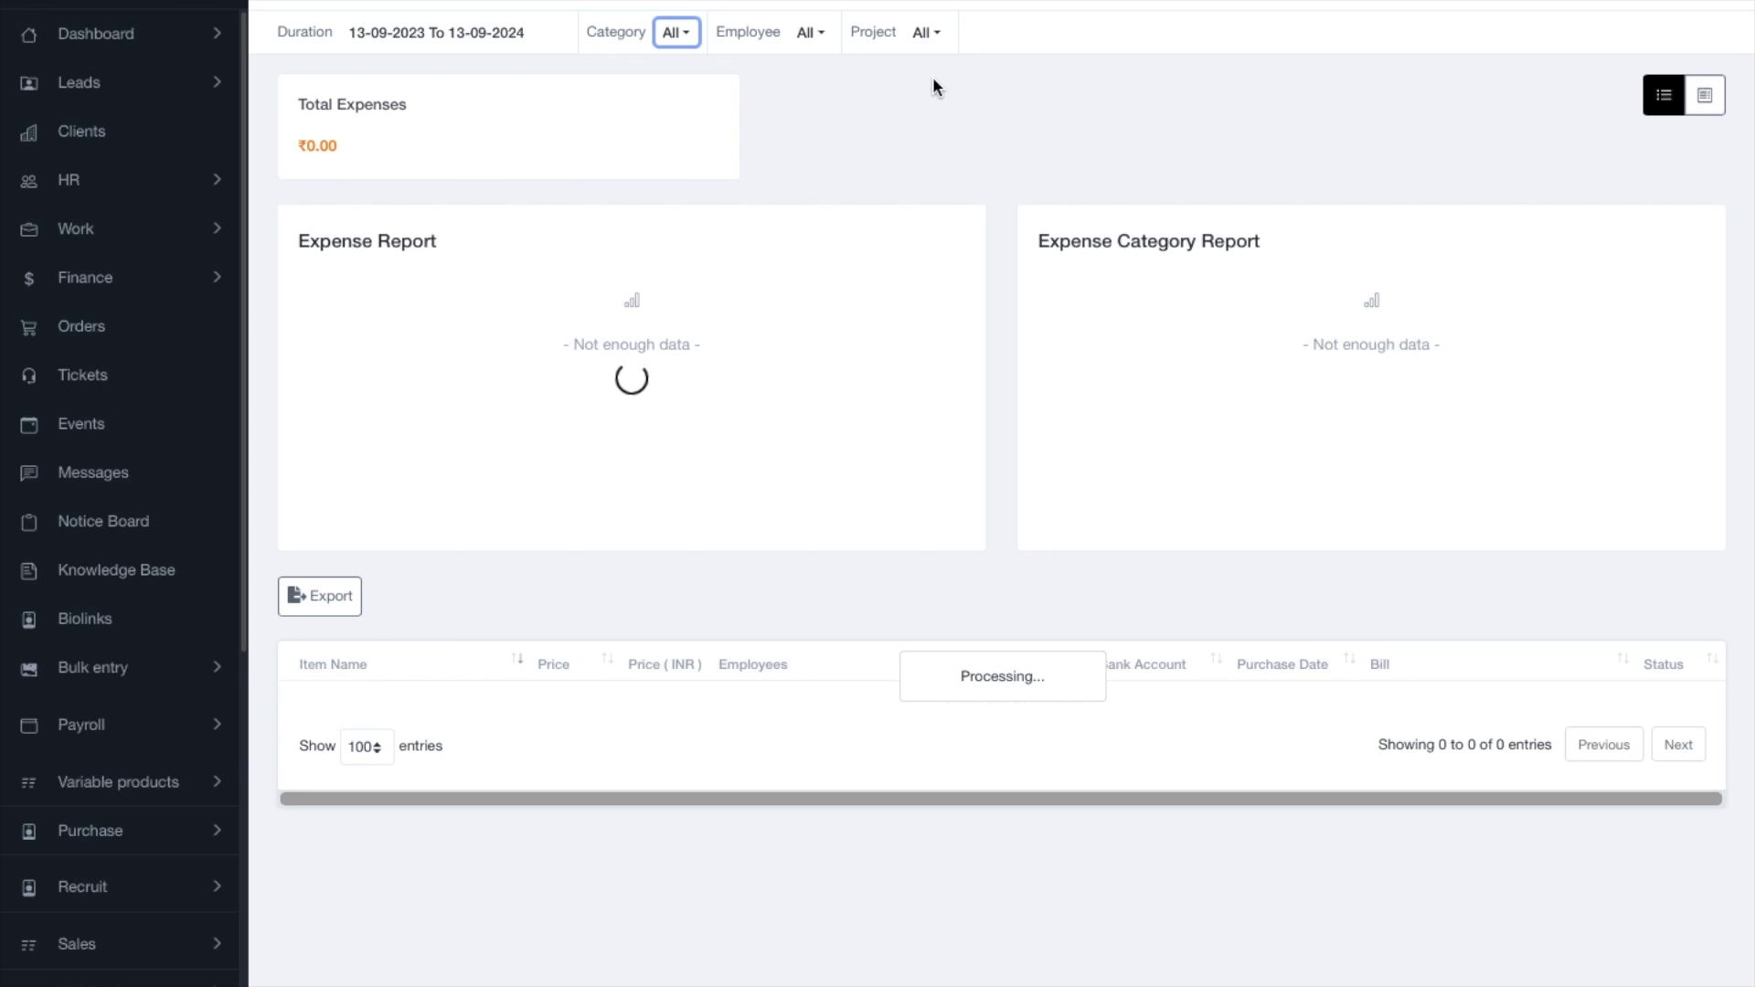
{"action": "left_click", "coordinate": [924, 33]}
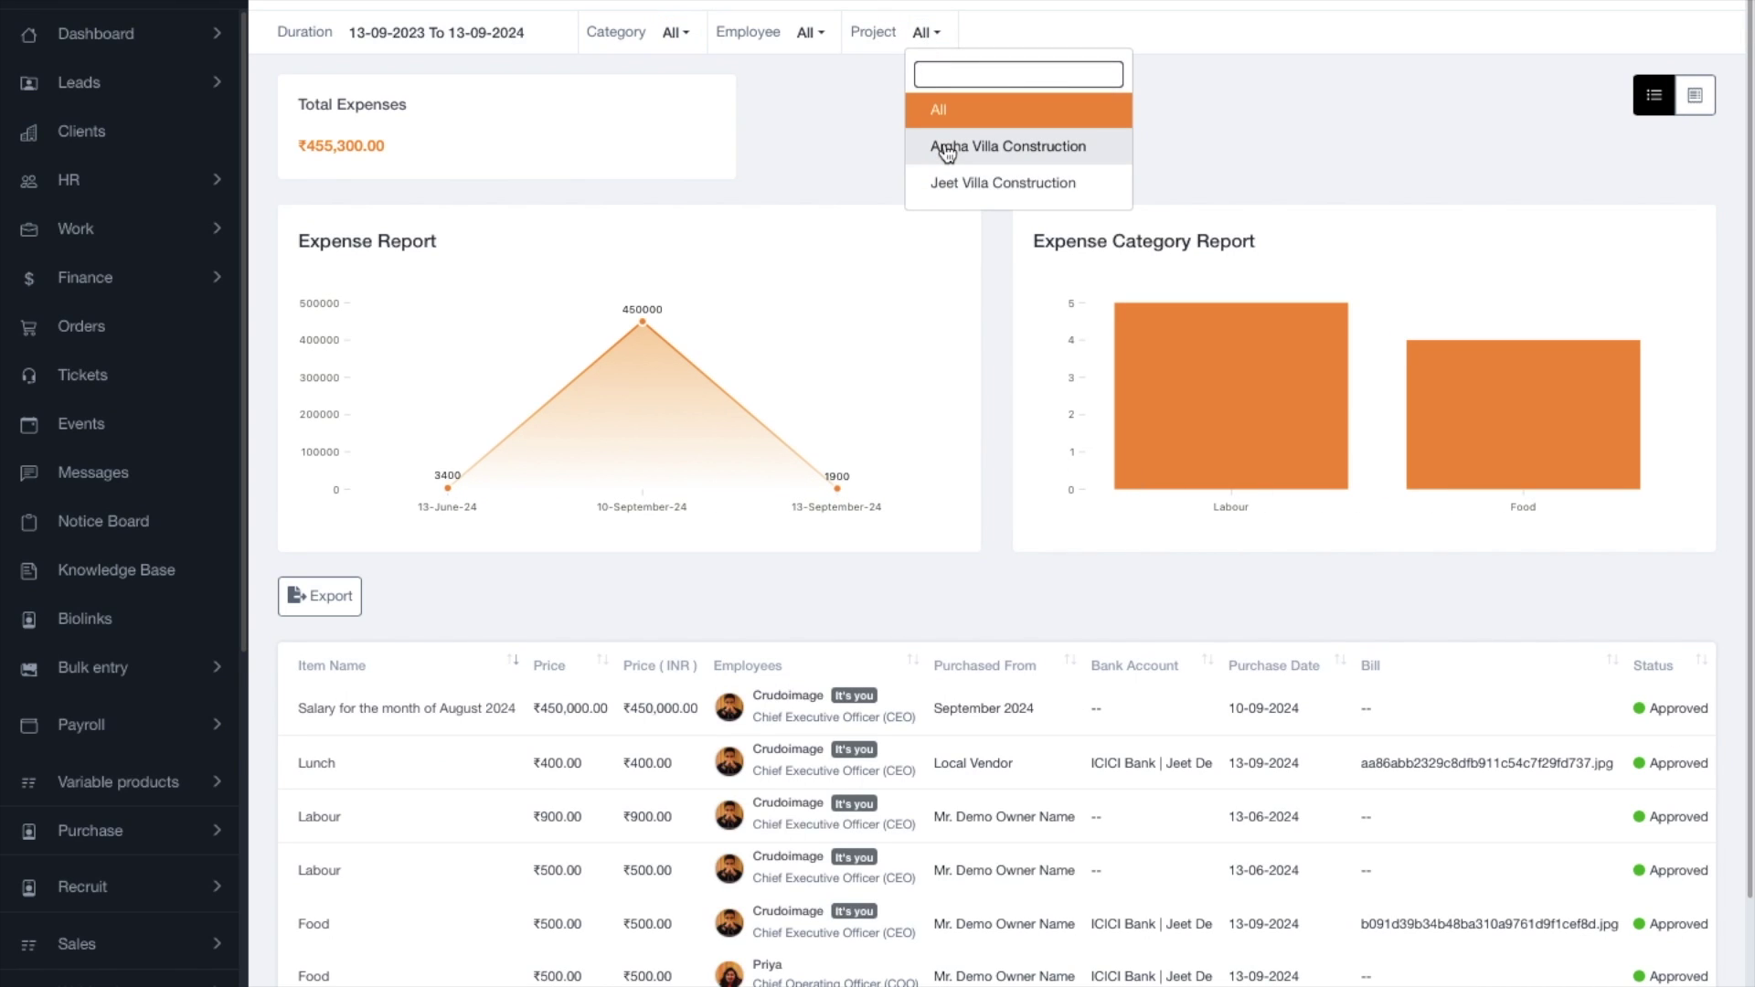
{"action": "left_click", "coordinate": [909, 143]}
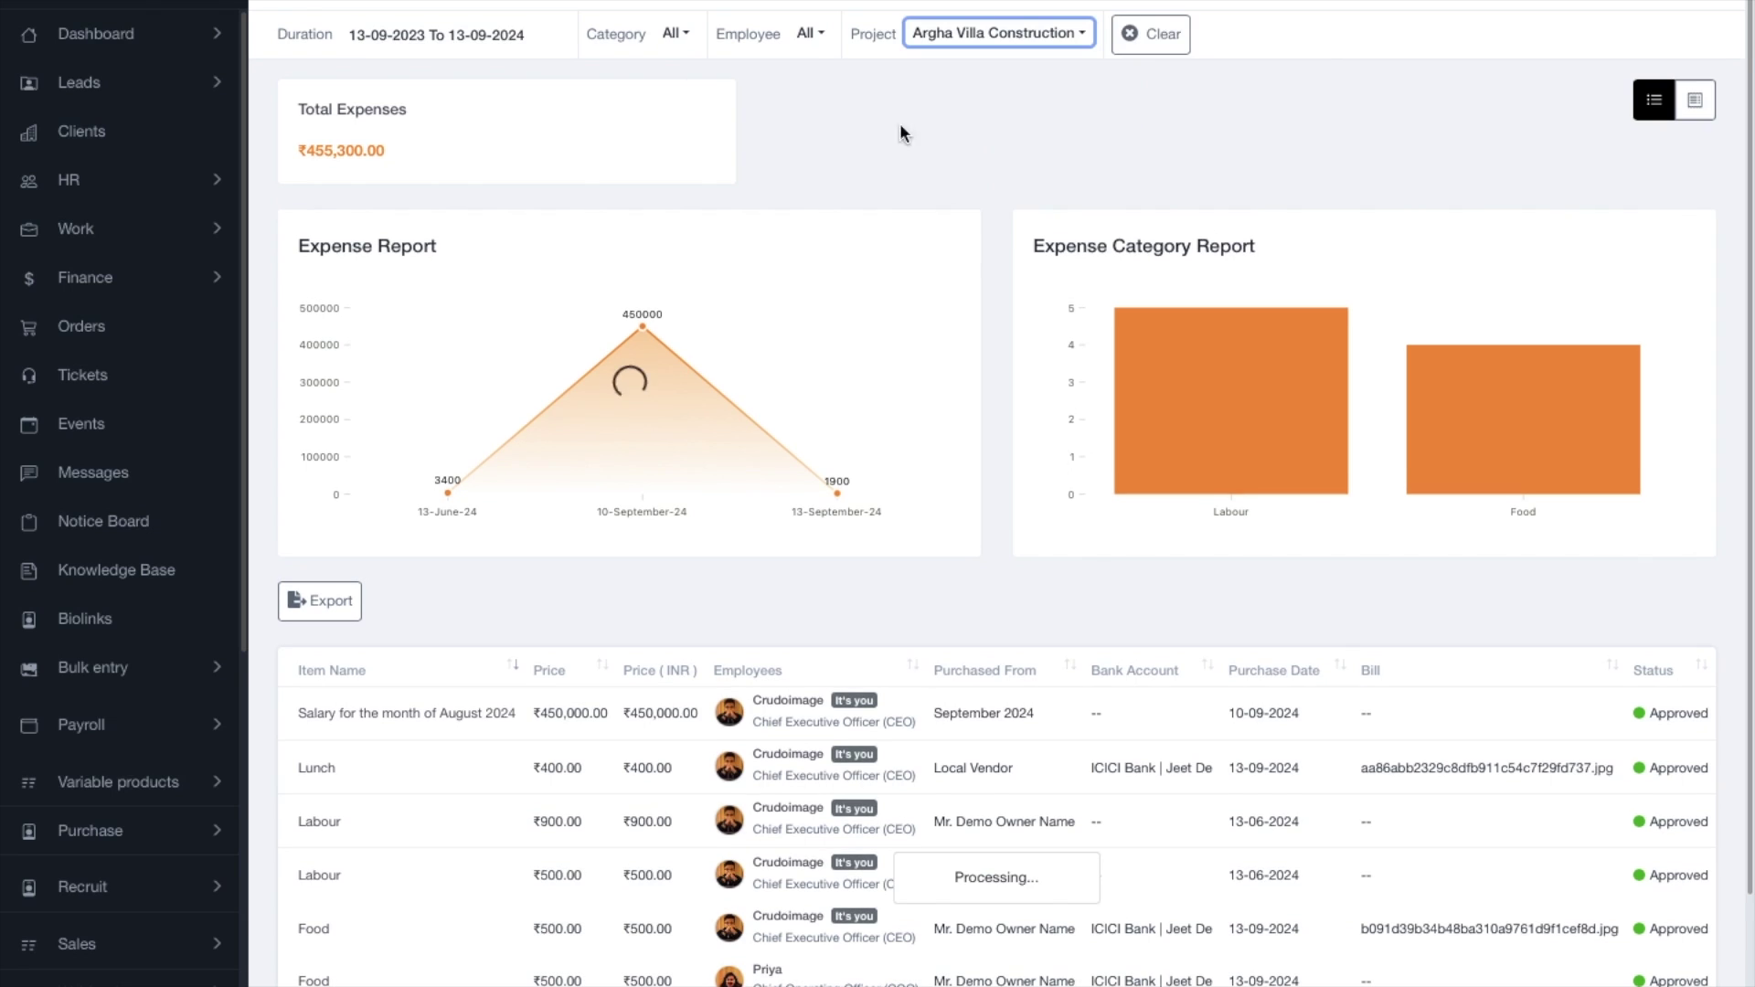
{"action": "left_click", "coordinate": [674, 33]}
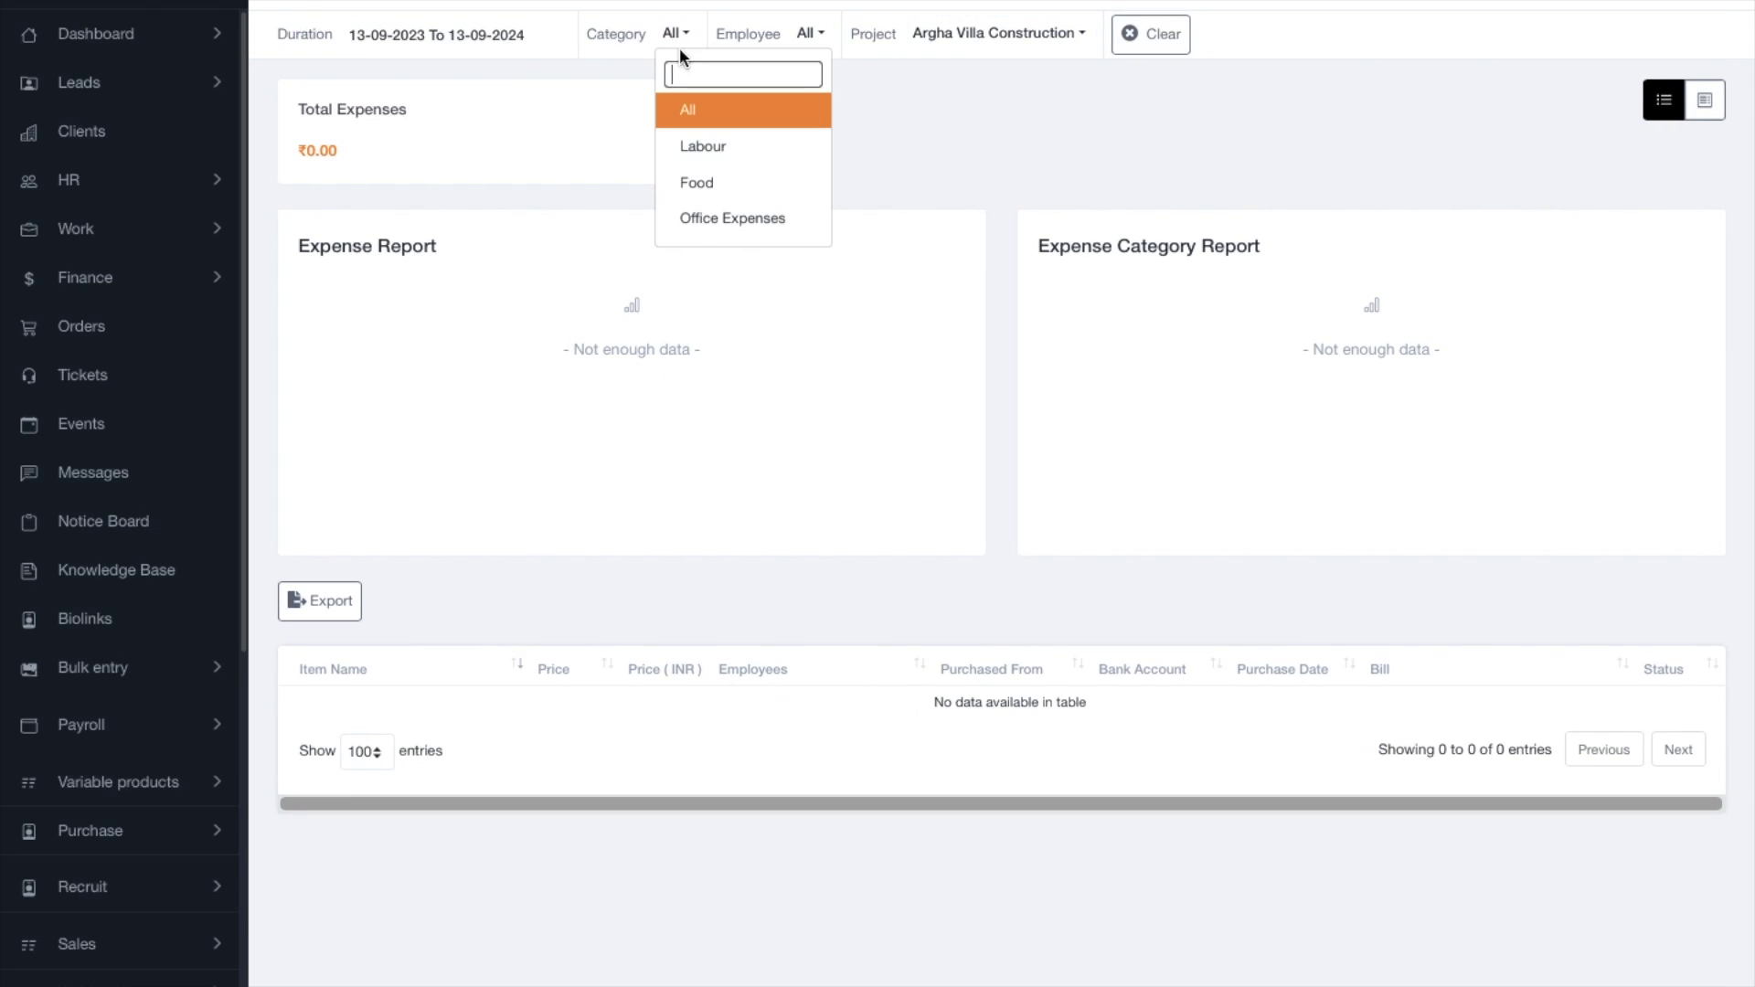
{"action": "left_click", "coordinate": [701, 187]}
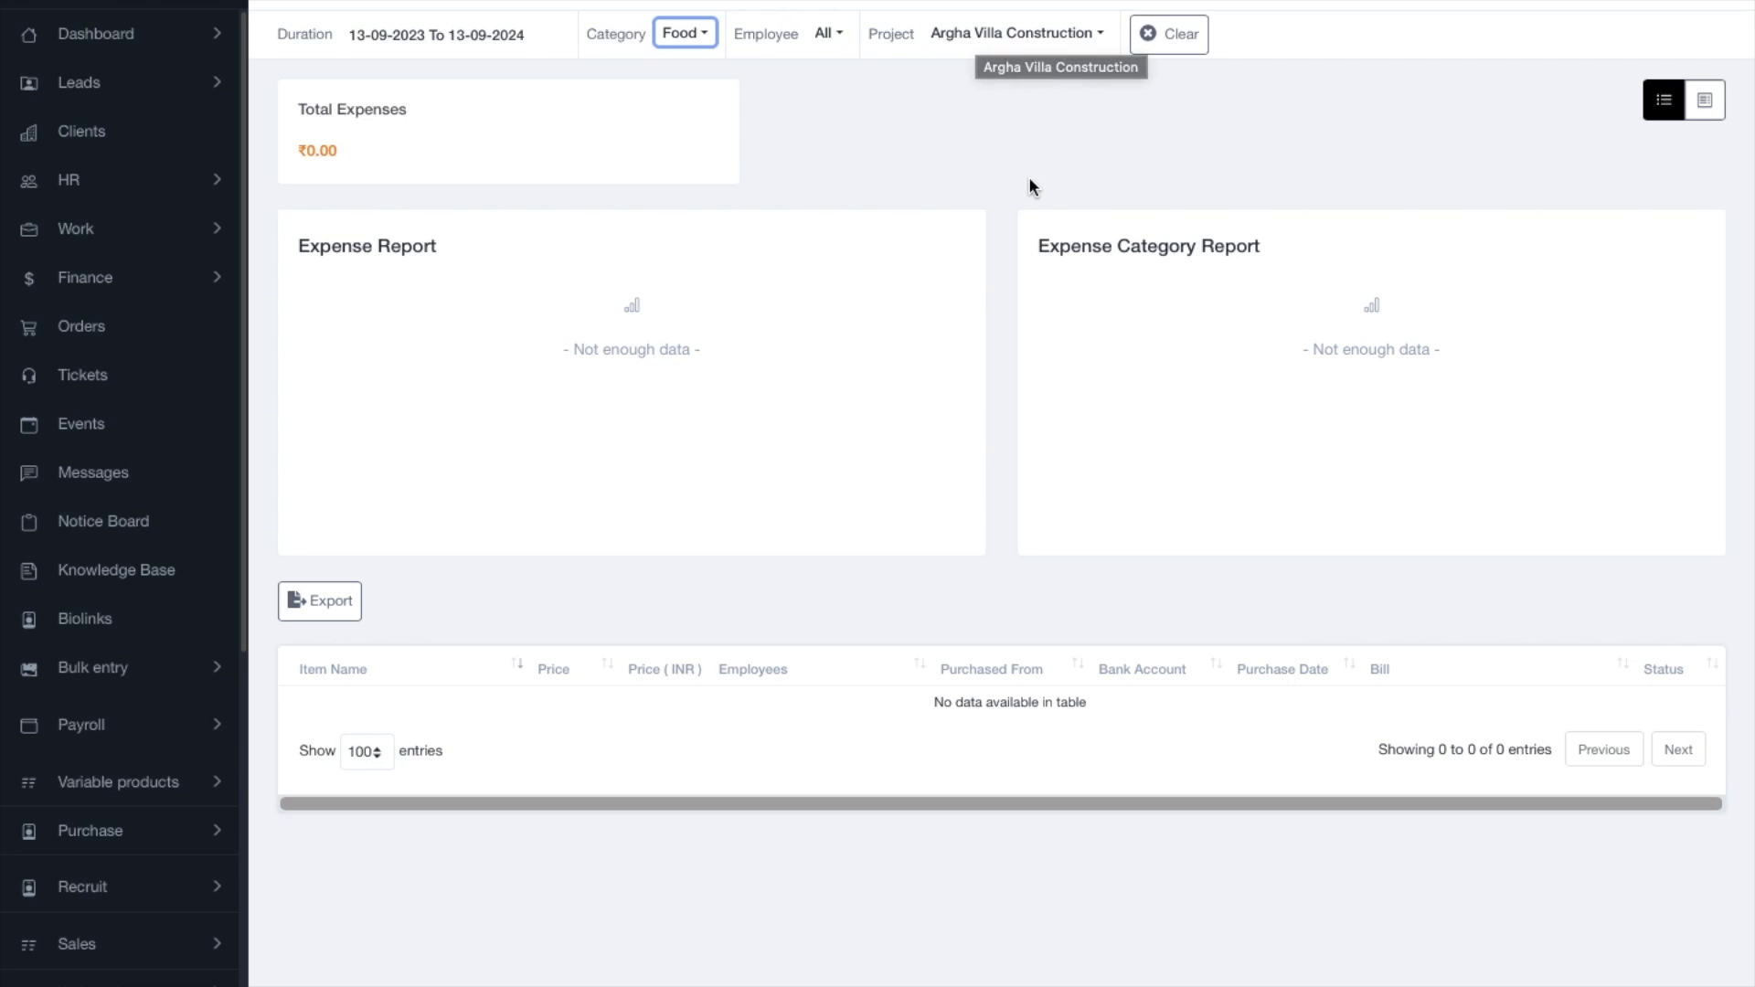
{"action": "left_click", "coordinate": [677, 50]}
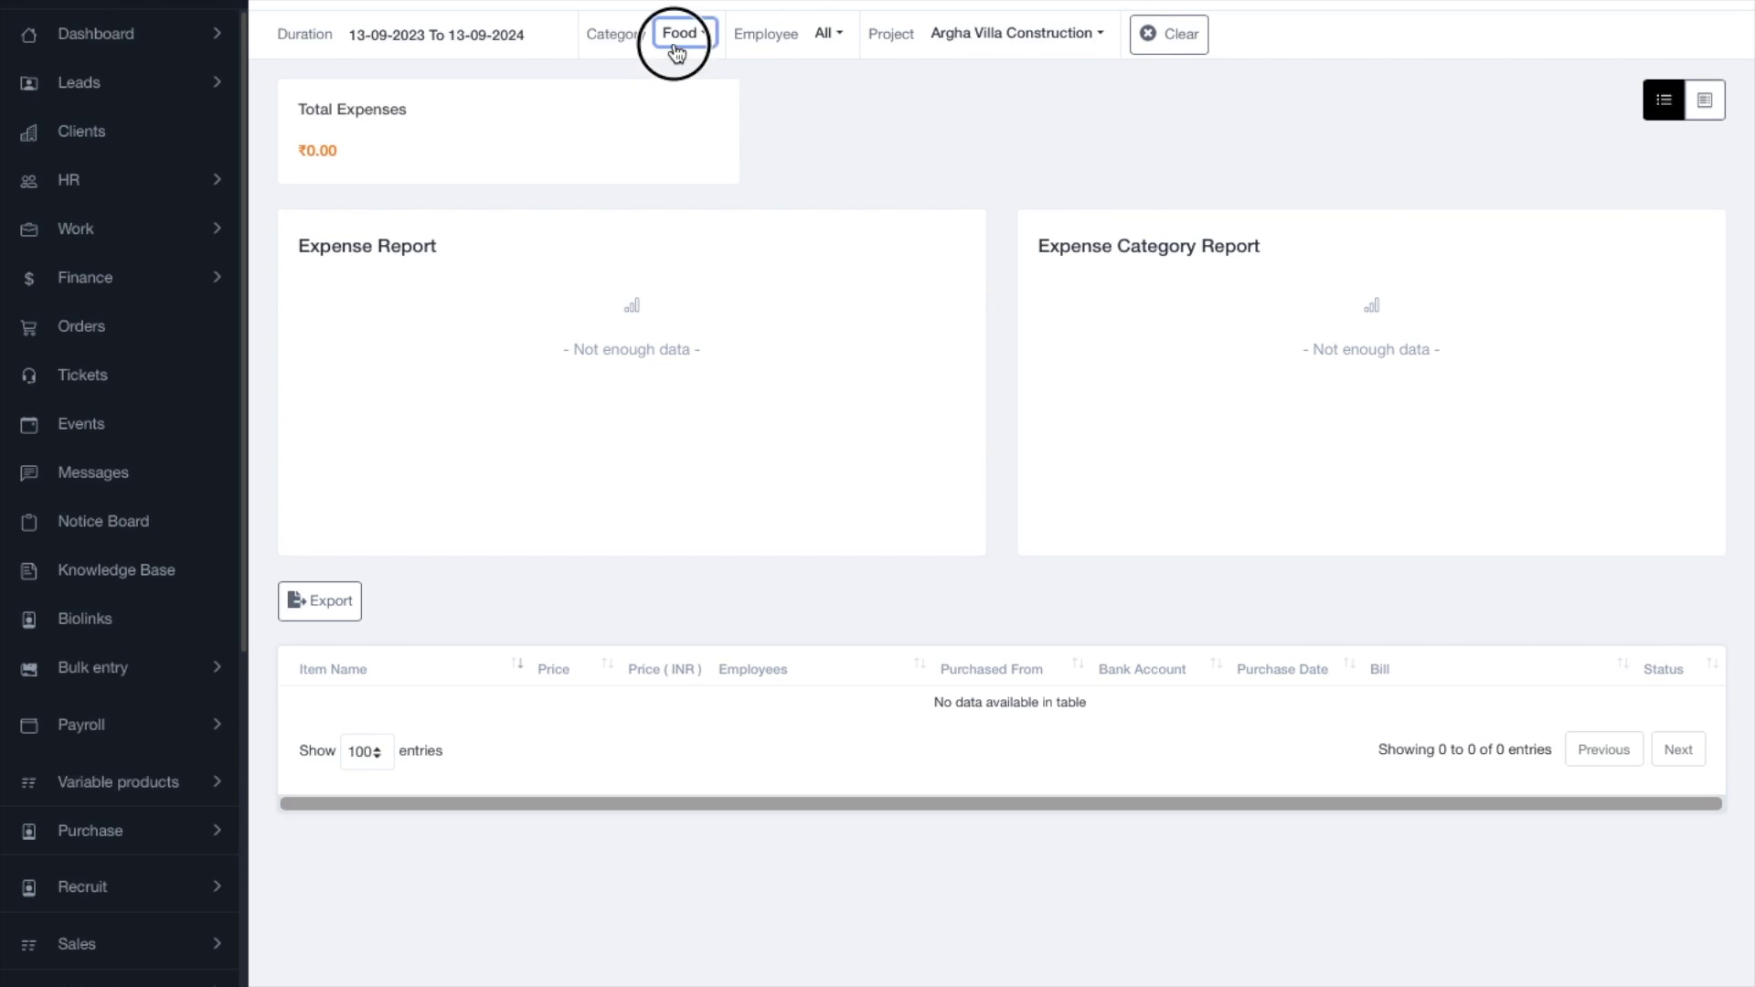
{"action": "left_click", "coordinate": [688, 110]}
{"action": "left_click", "coordinate": [1005, 46]}
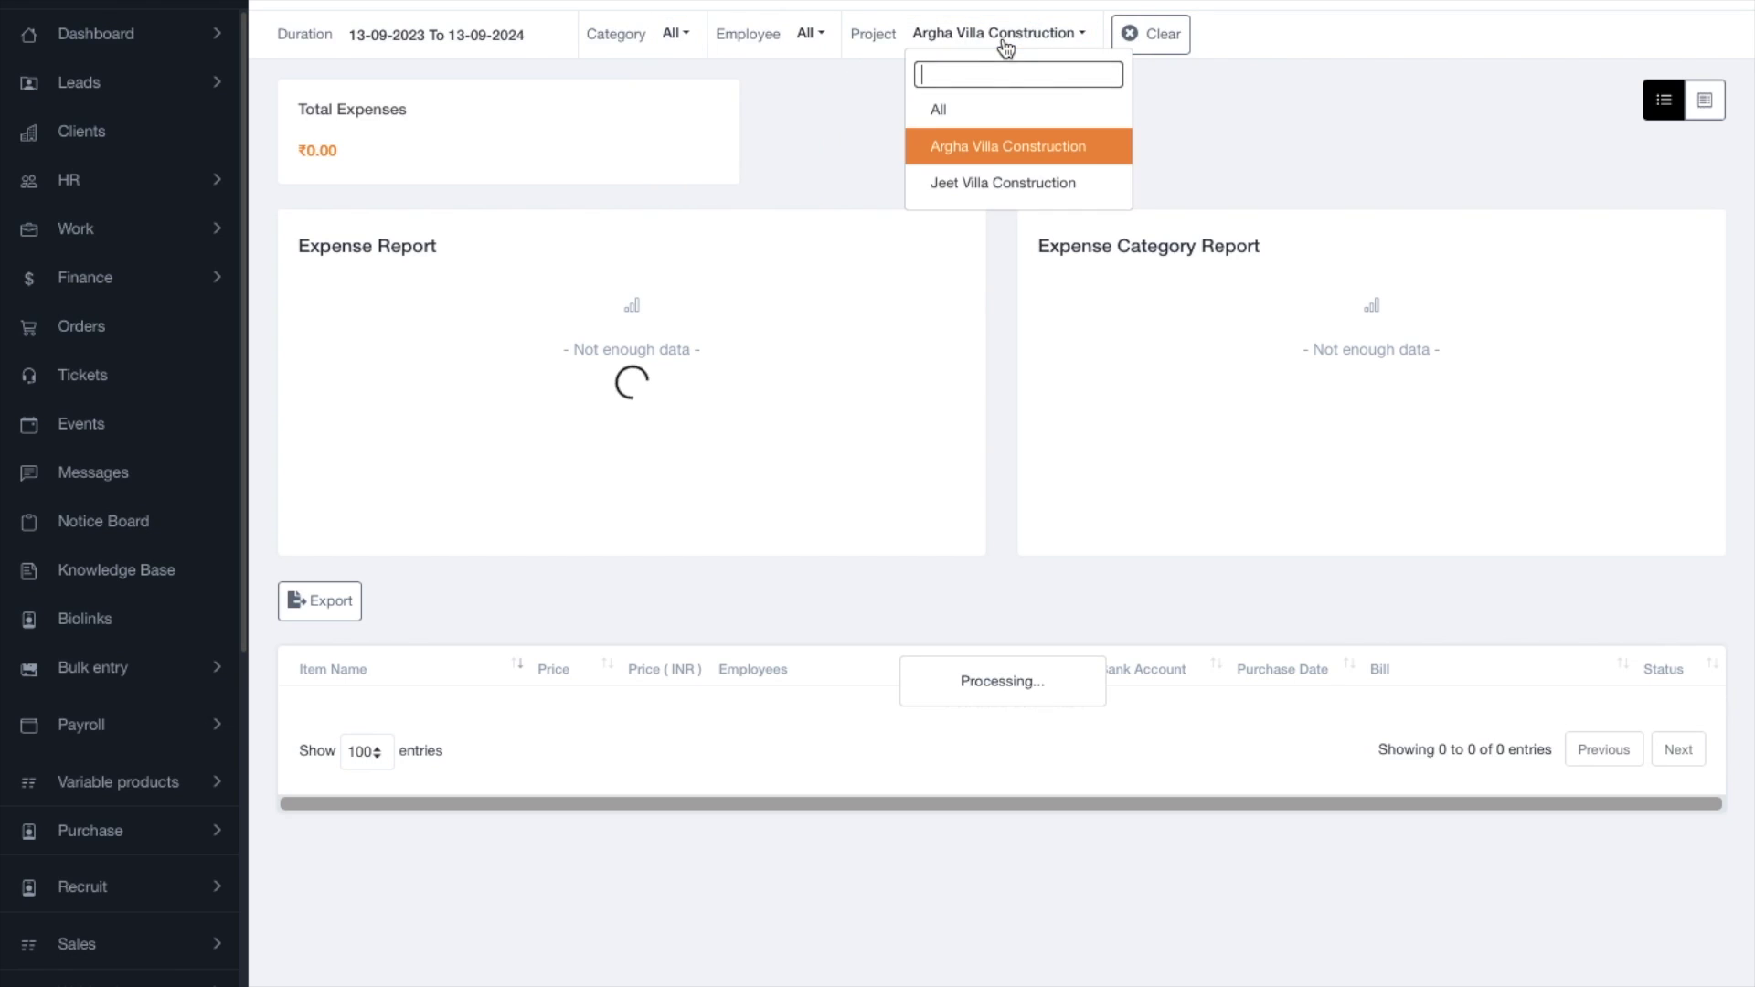
{"action": "left_click", "coordinate": [999, 109]}
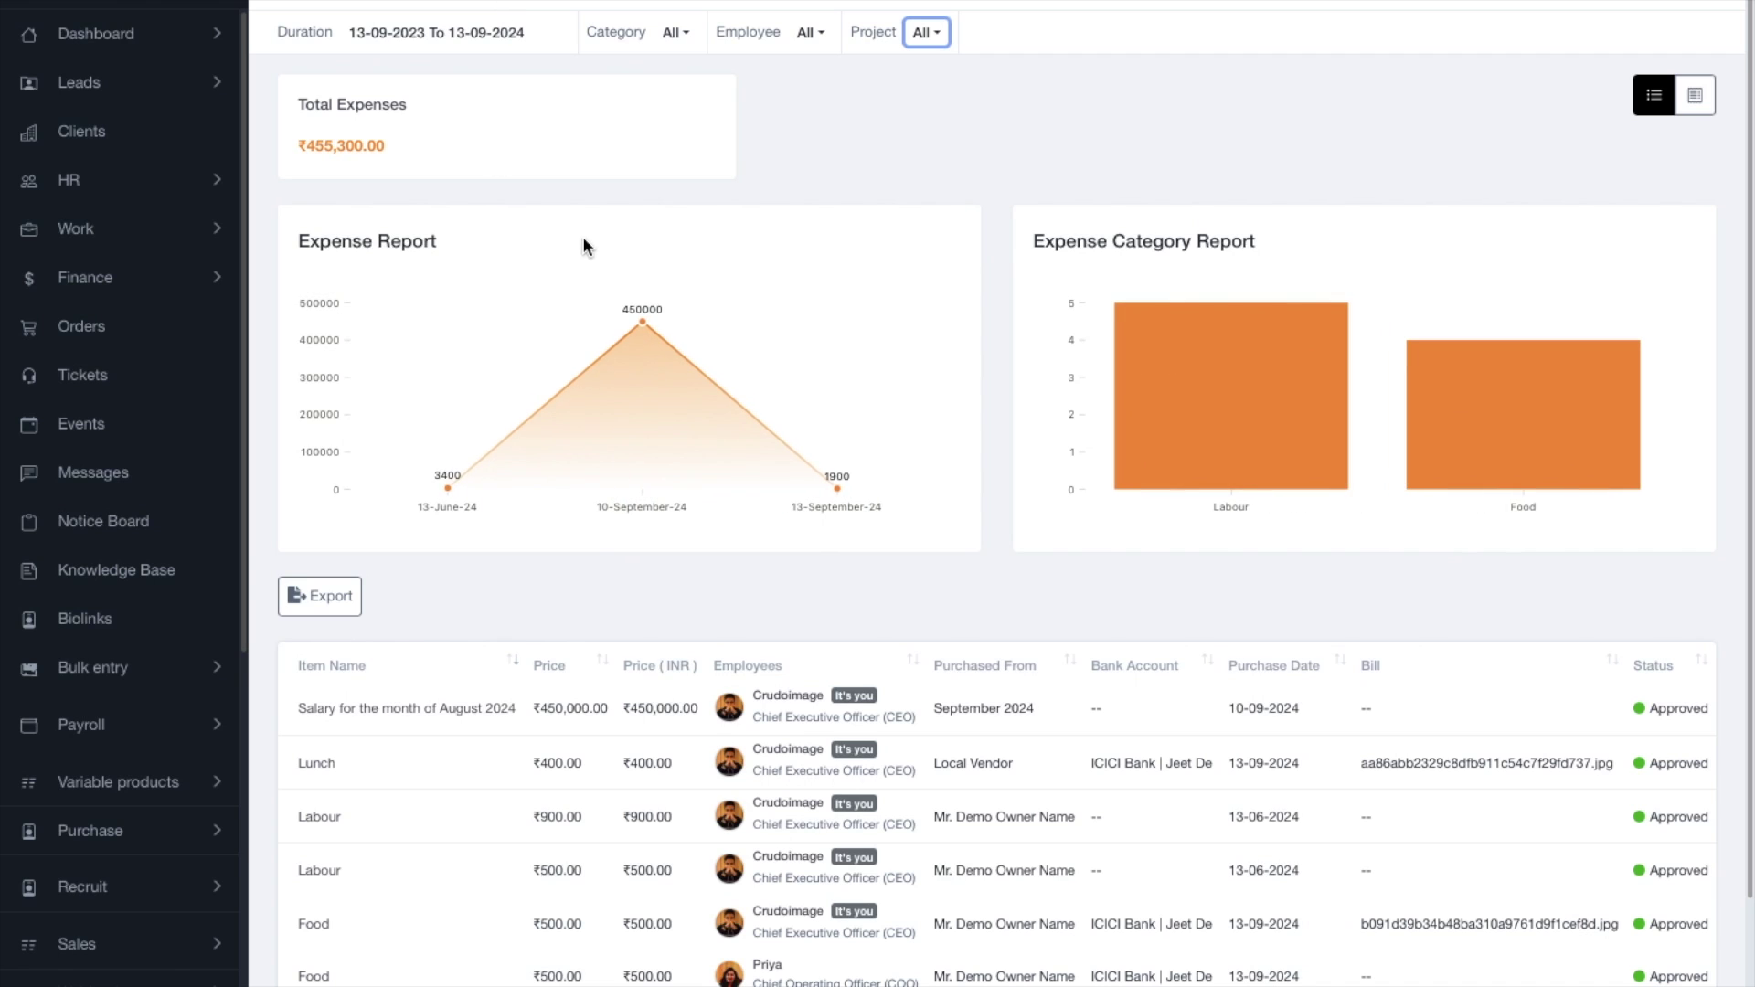
{"action": "scroll", "coordinate": [1015, 613], "scroll_direction": "down", "scroll_amount": 2}
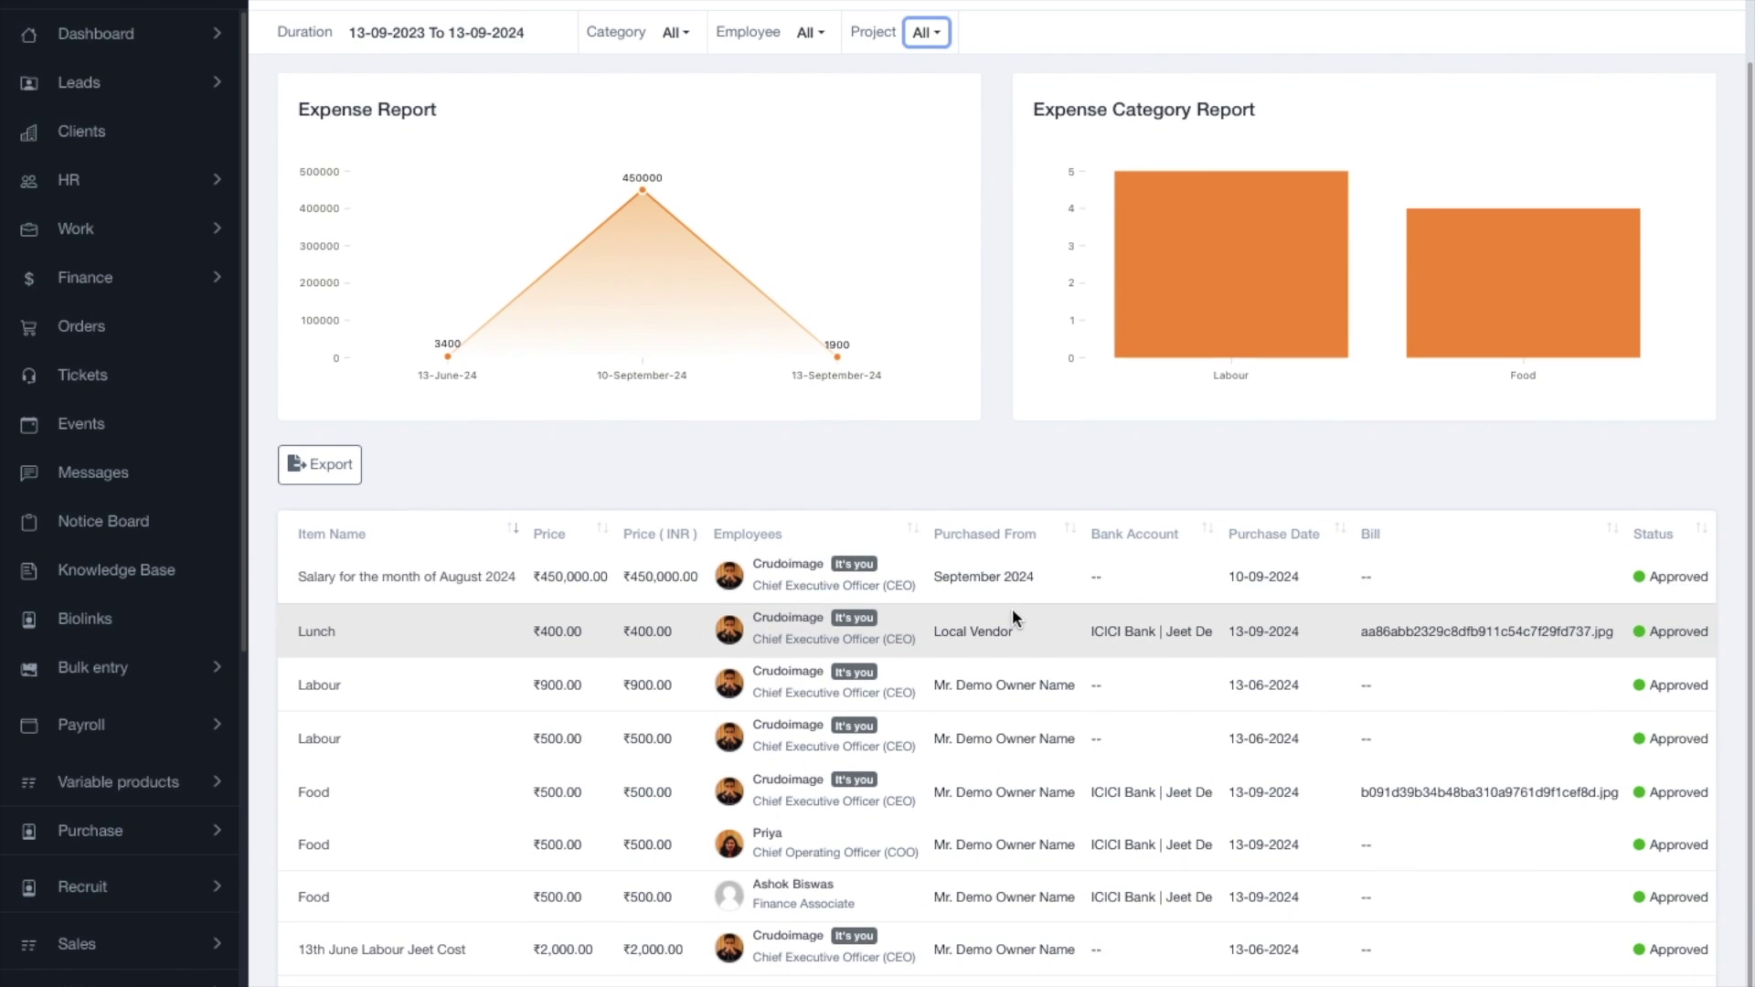
{"action": "scroll", "coordinate": [1012, 607], "scroll_direction": "up", "scroll_amount": 2}
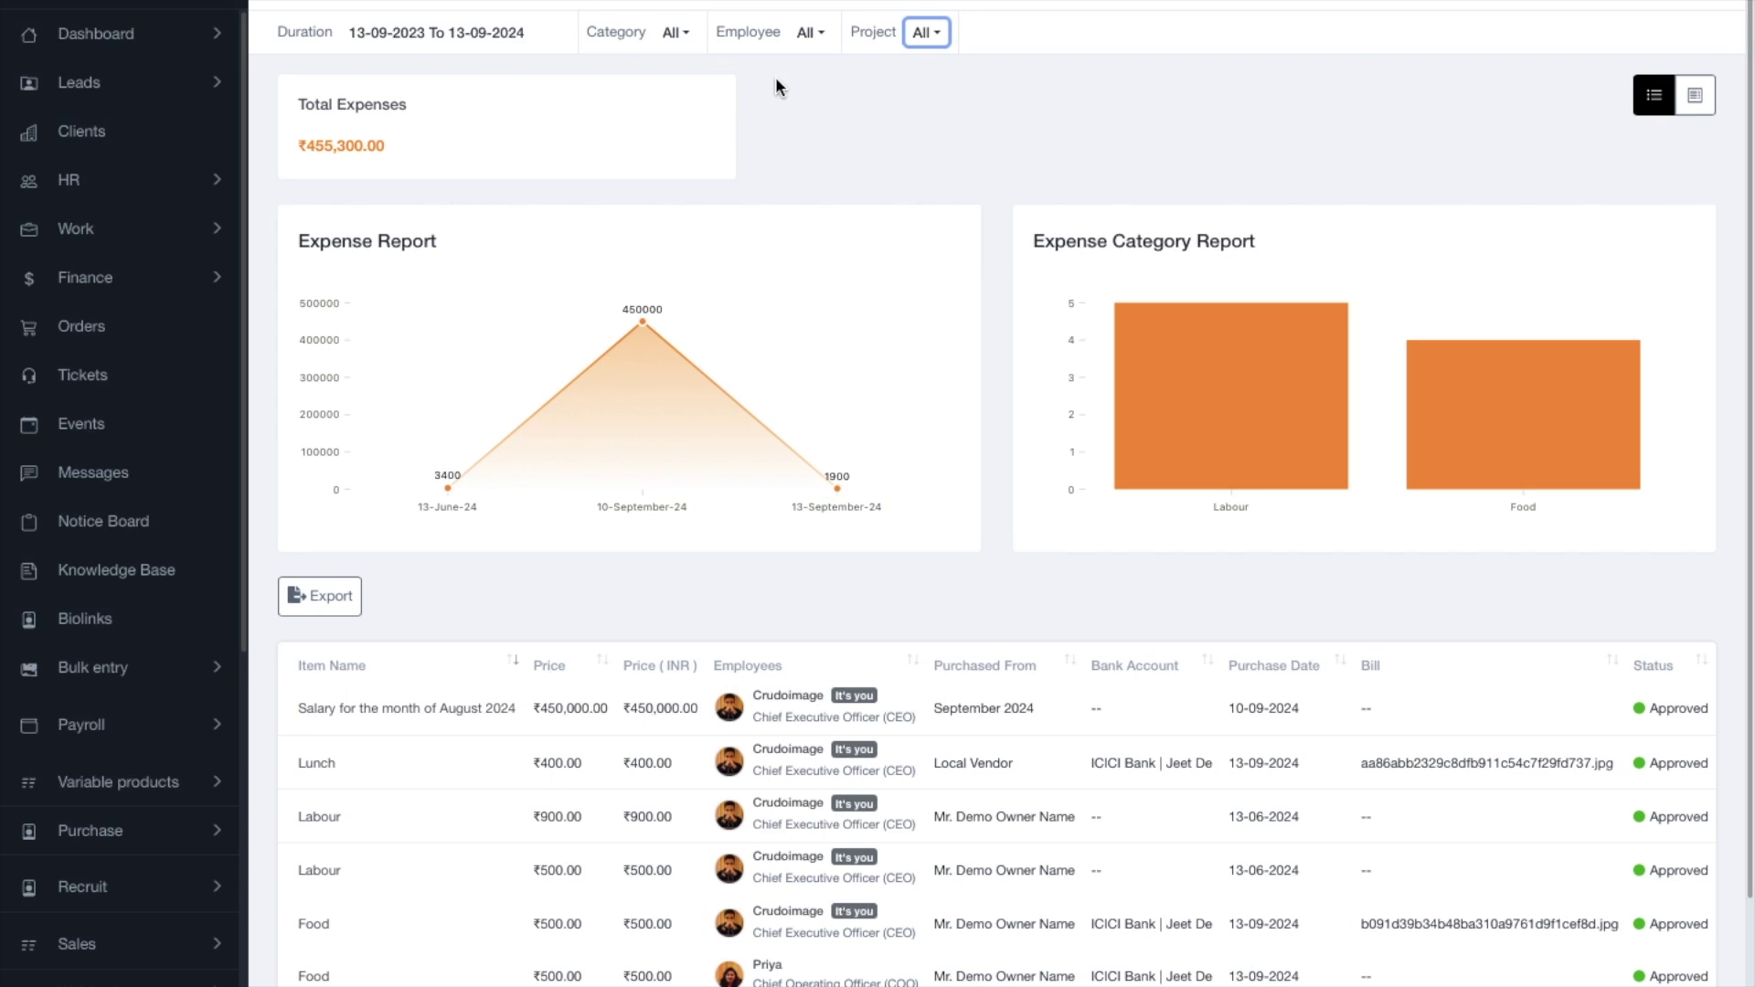
Switch to the Expense Category Report table and set its duration to Last 1 Year.
{"action": "left_click", "coordinate": [1700, 97]}
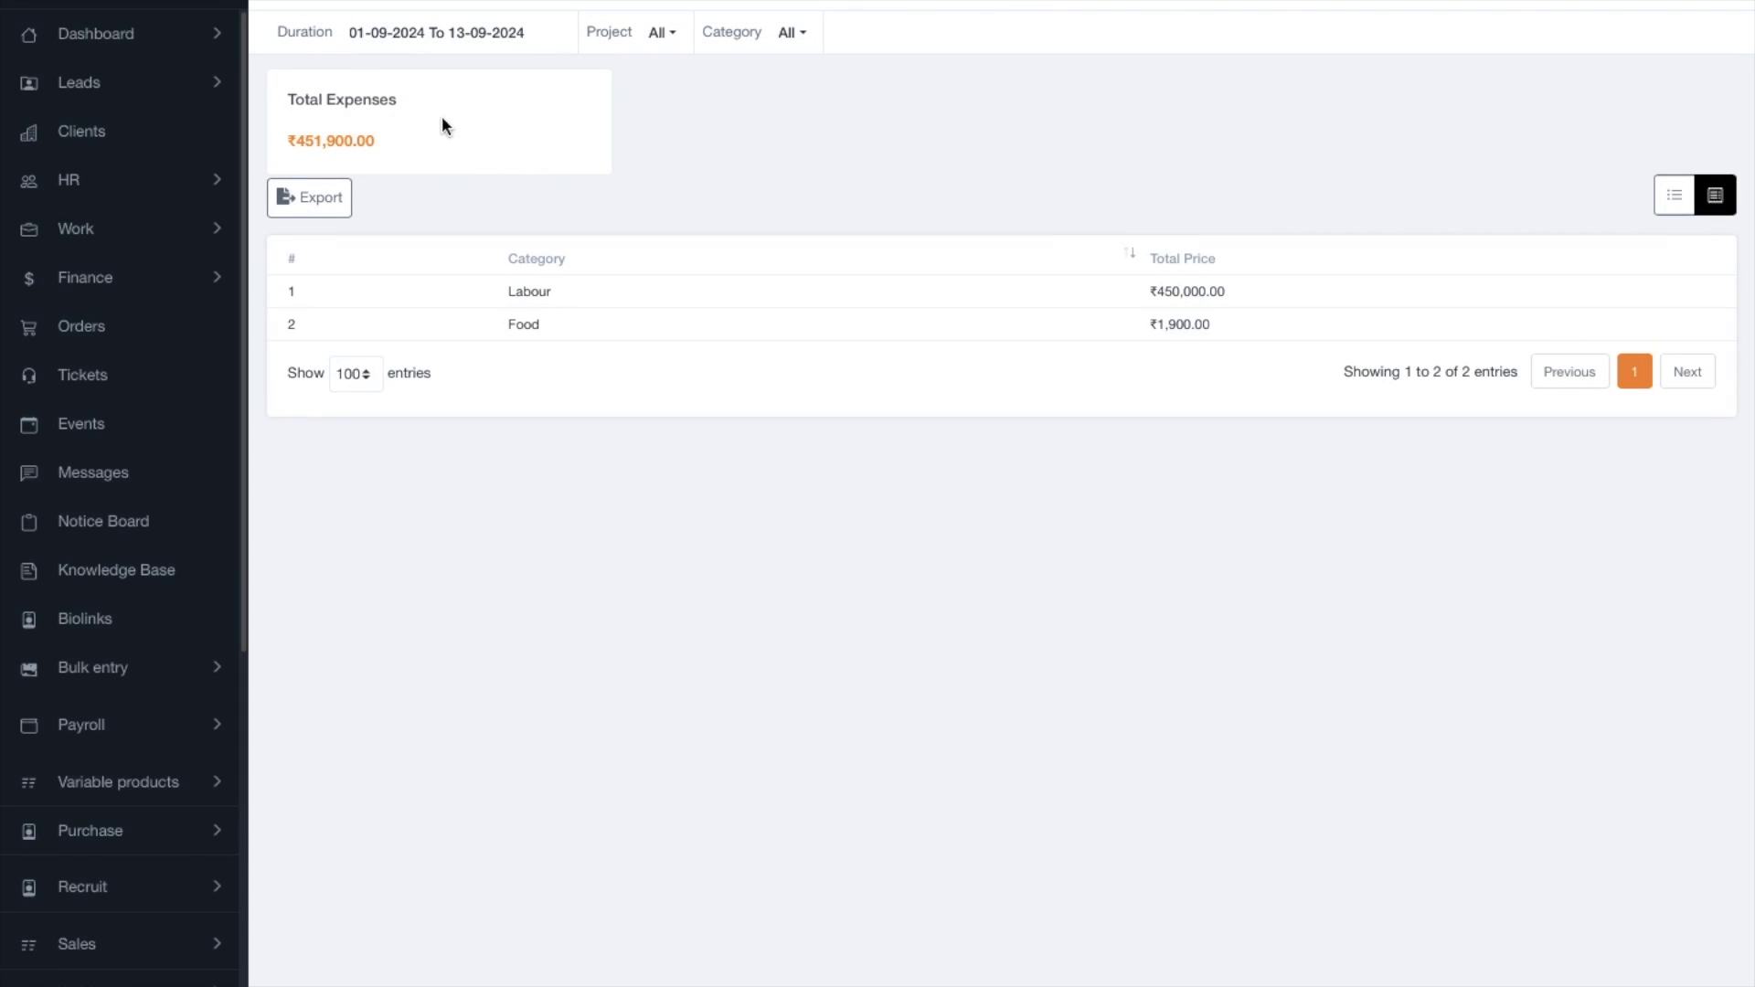
{"action": "left_click", "coordinate": [488, 43]}
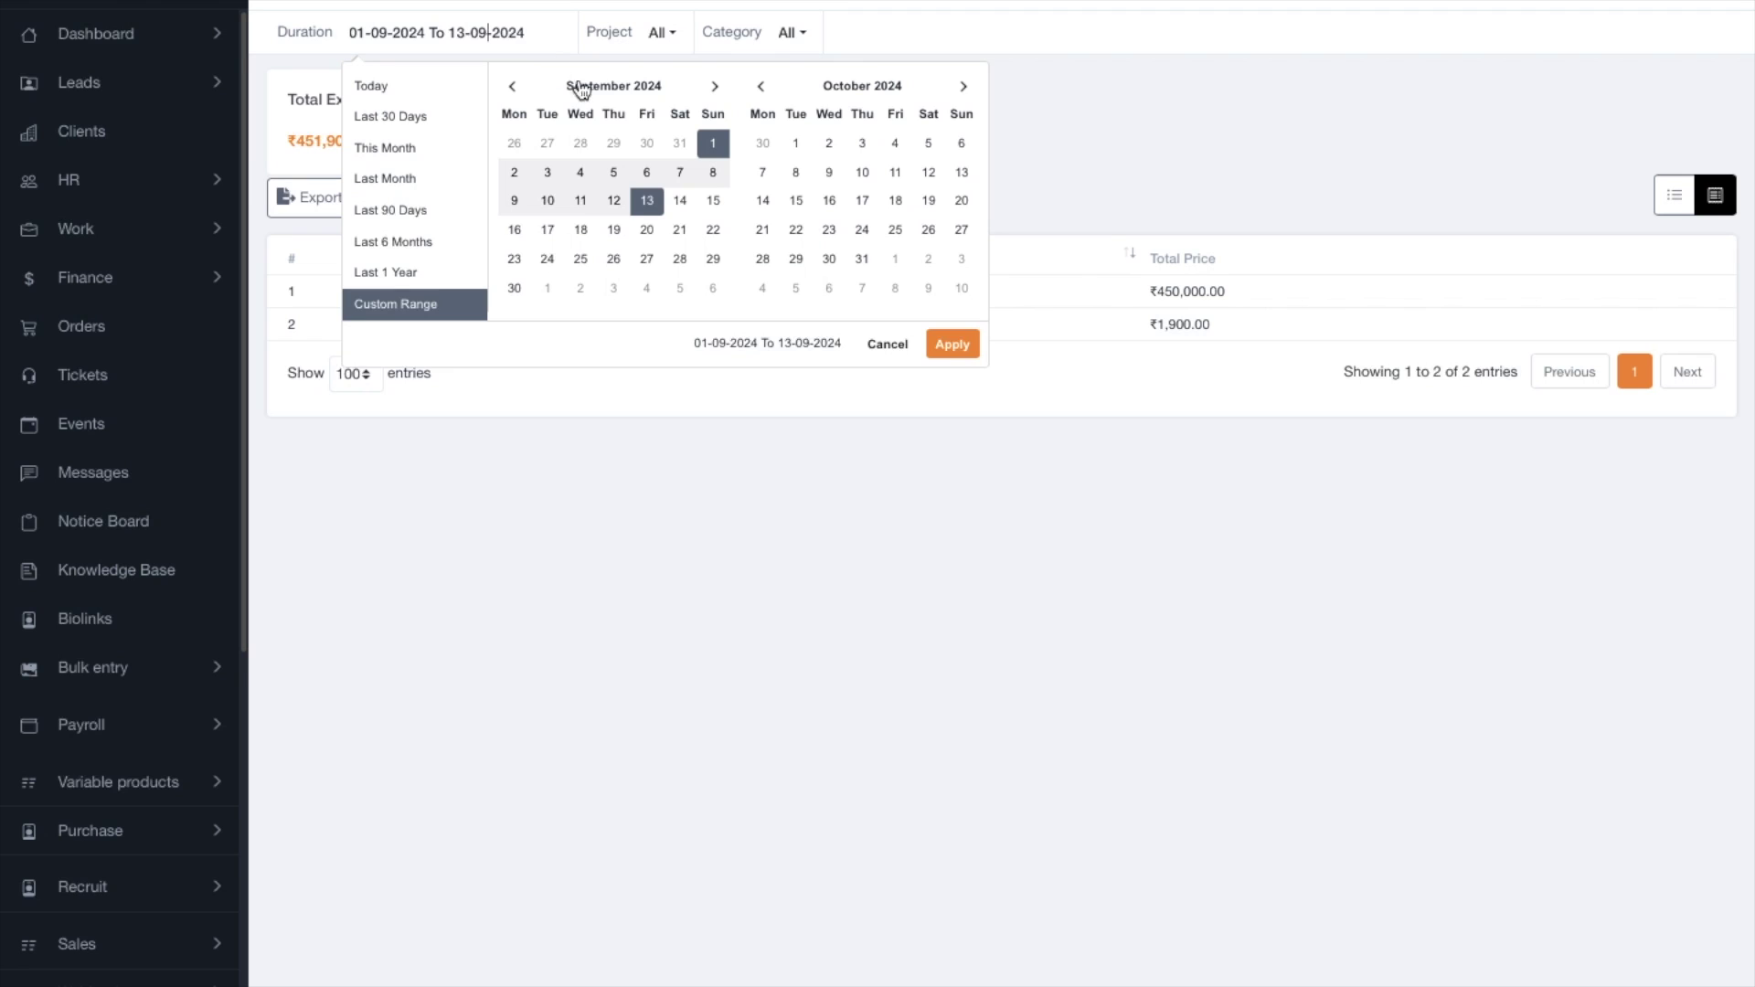
{"action": "left_click", "coordinate": [386, 275]}
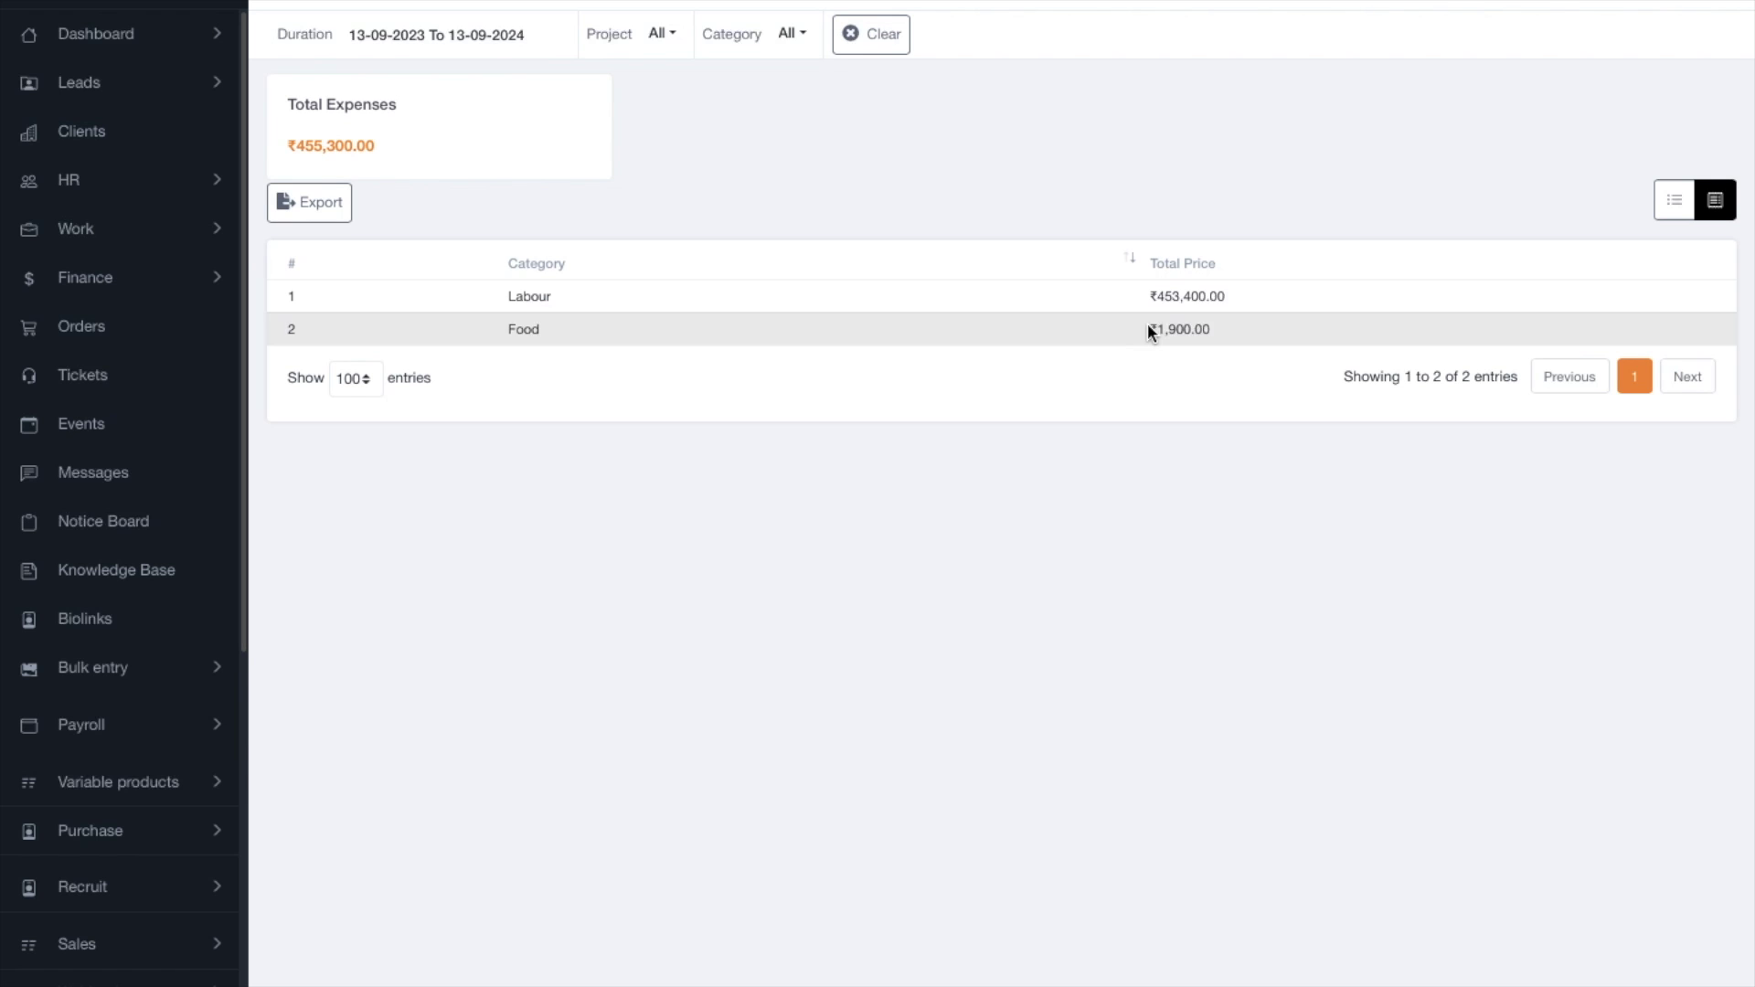
{"action": "left_click", "coordinate": [677, 35]}
{"action": "left_click", "coordinate": [695, 144]}
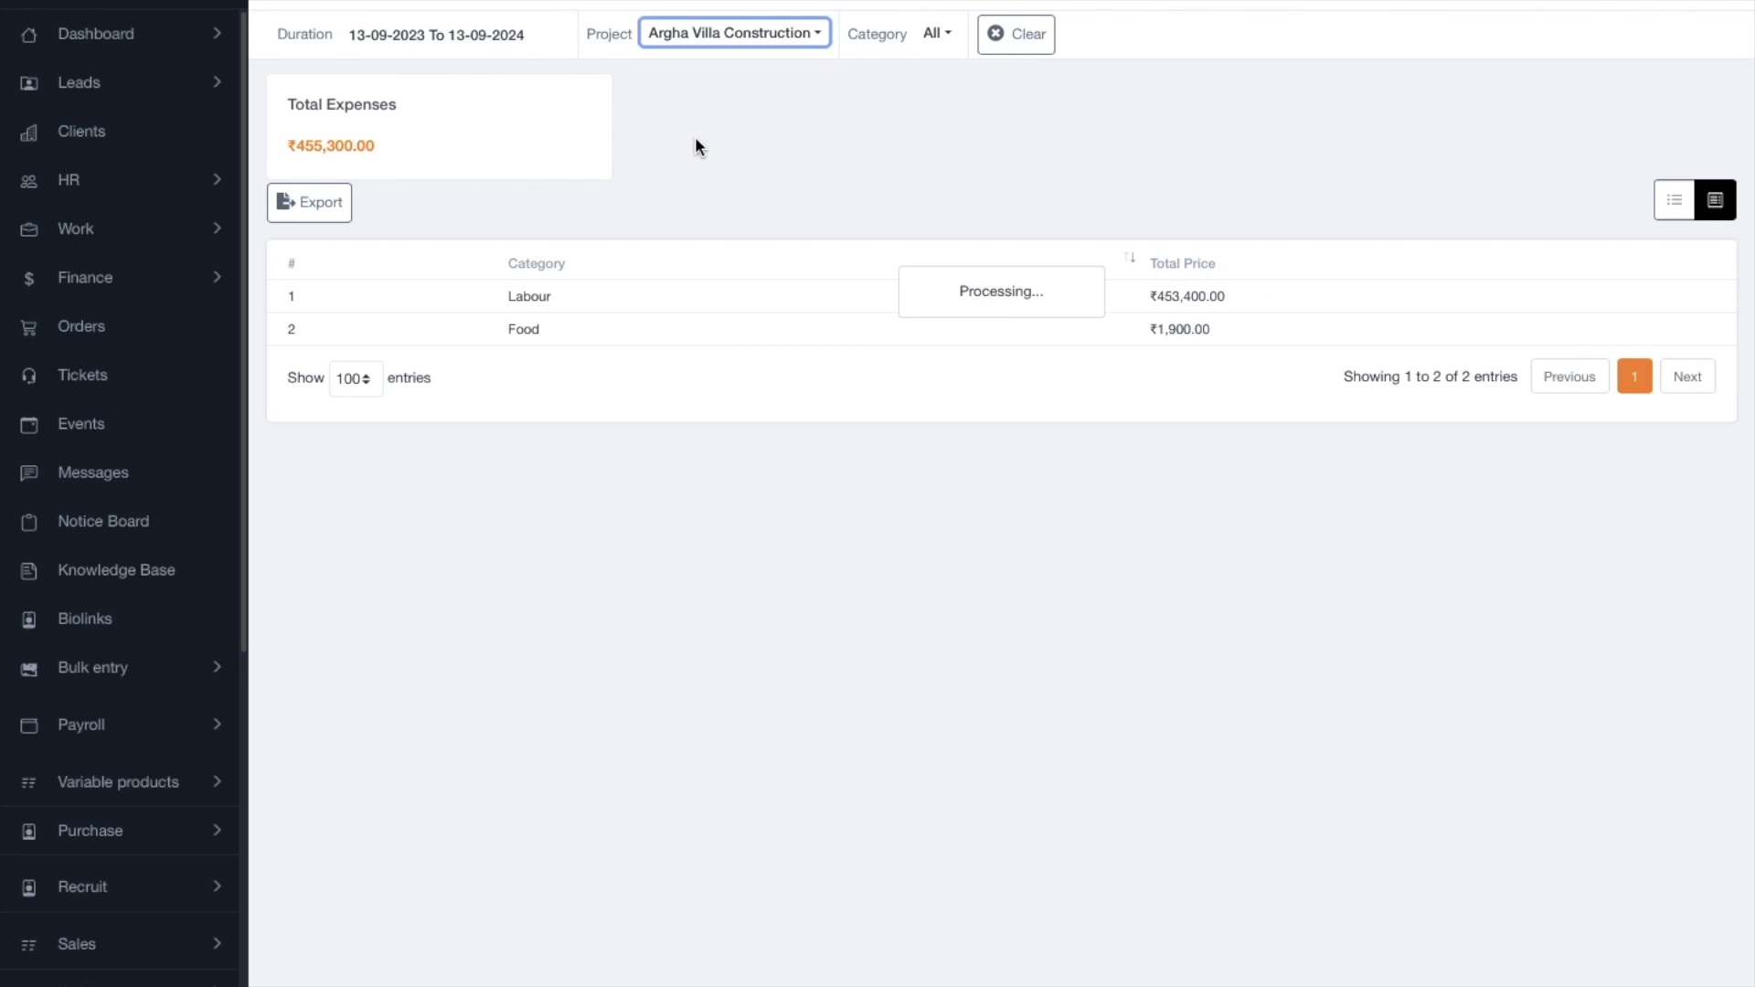
{"action": "left_click", "coordinate": [666, 36]}
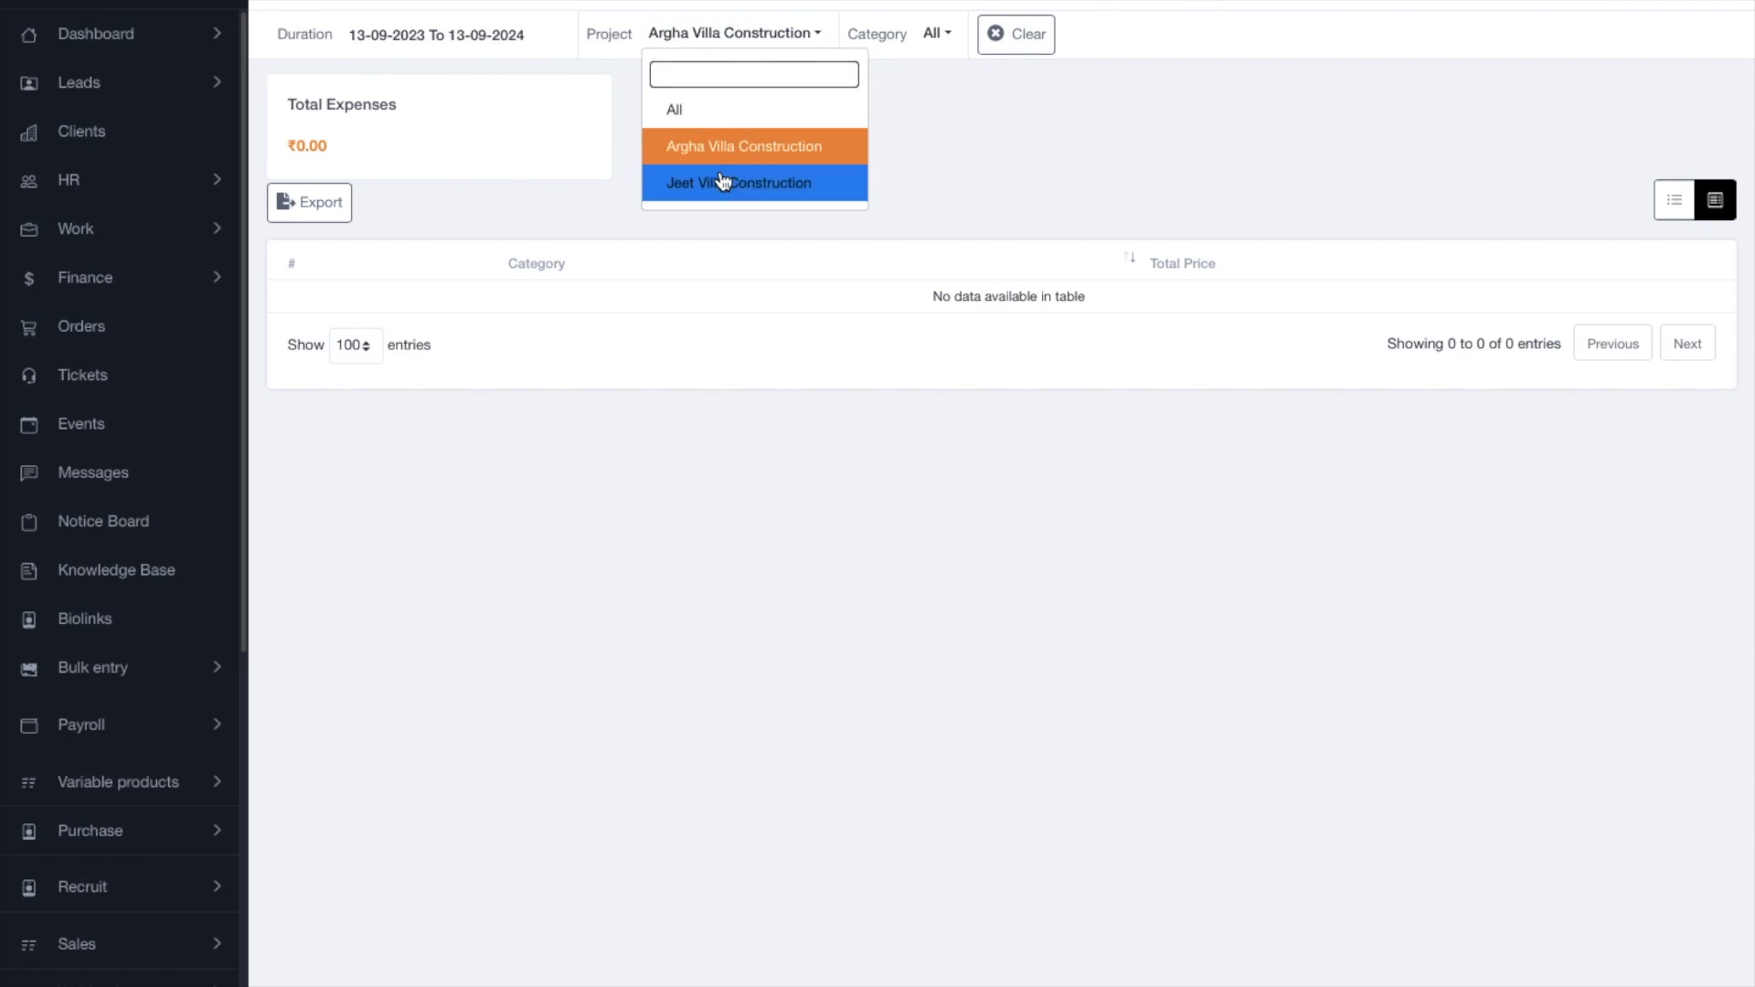
{"action": "left_click", "coordinate": [722, 181]}
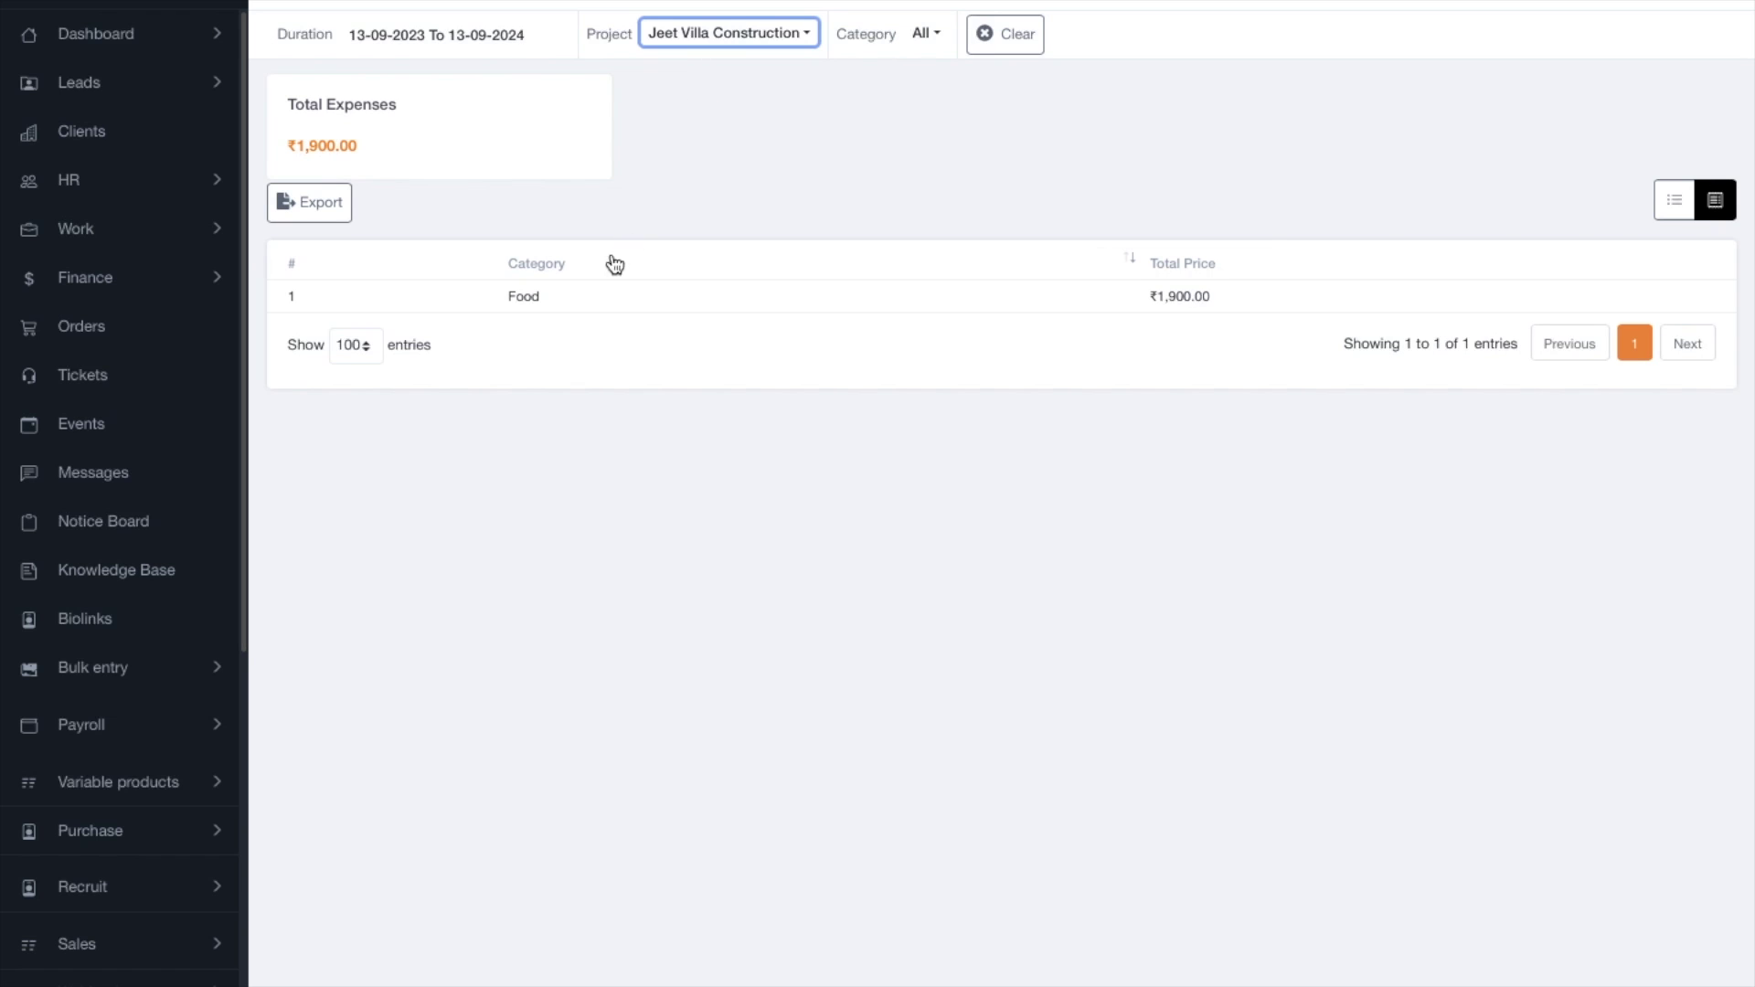
{"action": "left_click_drag", "start_coordinate": [485, 293], "coordinate": [1326, 286]}
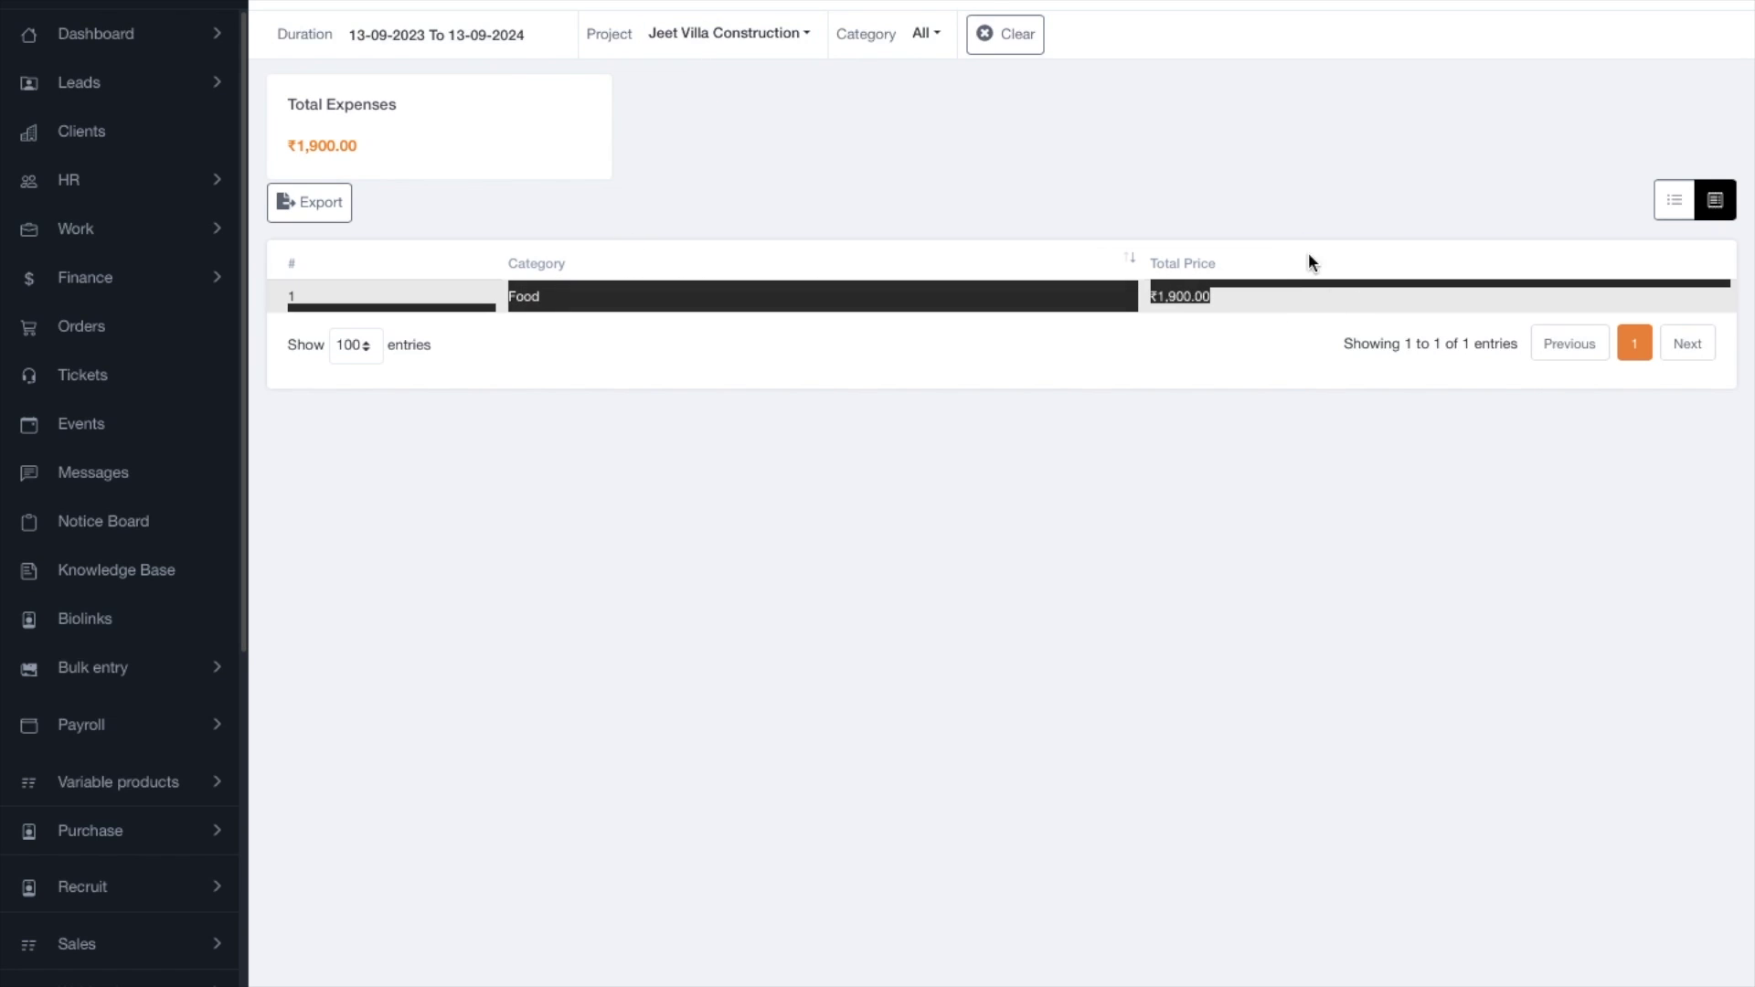
{"action": "left_click", "coordinate": [1193, 145]}
{"action": "left_click", "coordinate": [932, 36]}
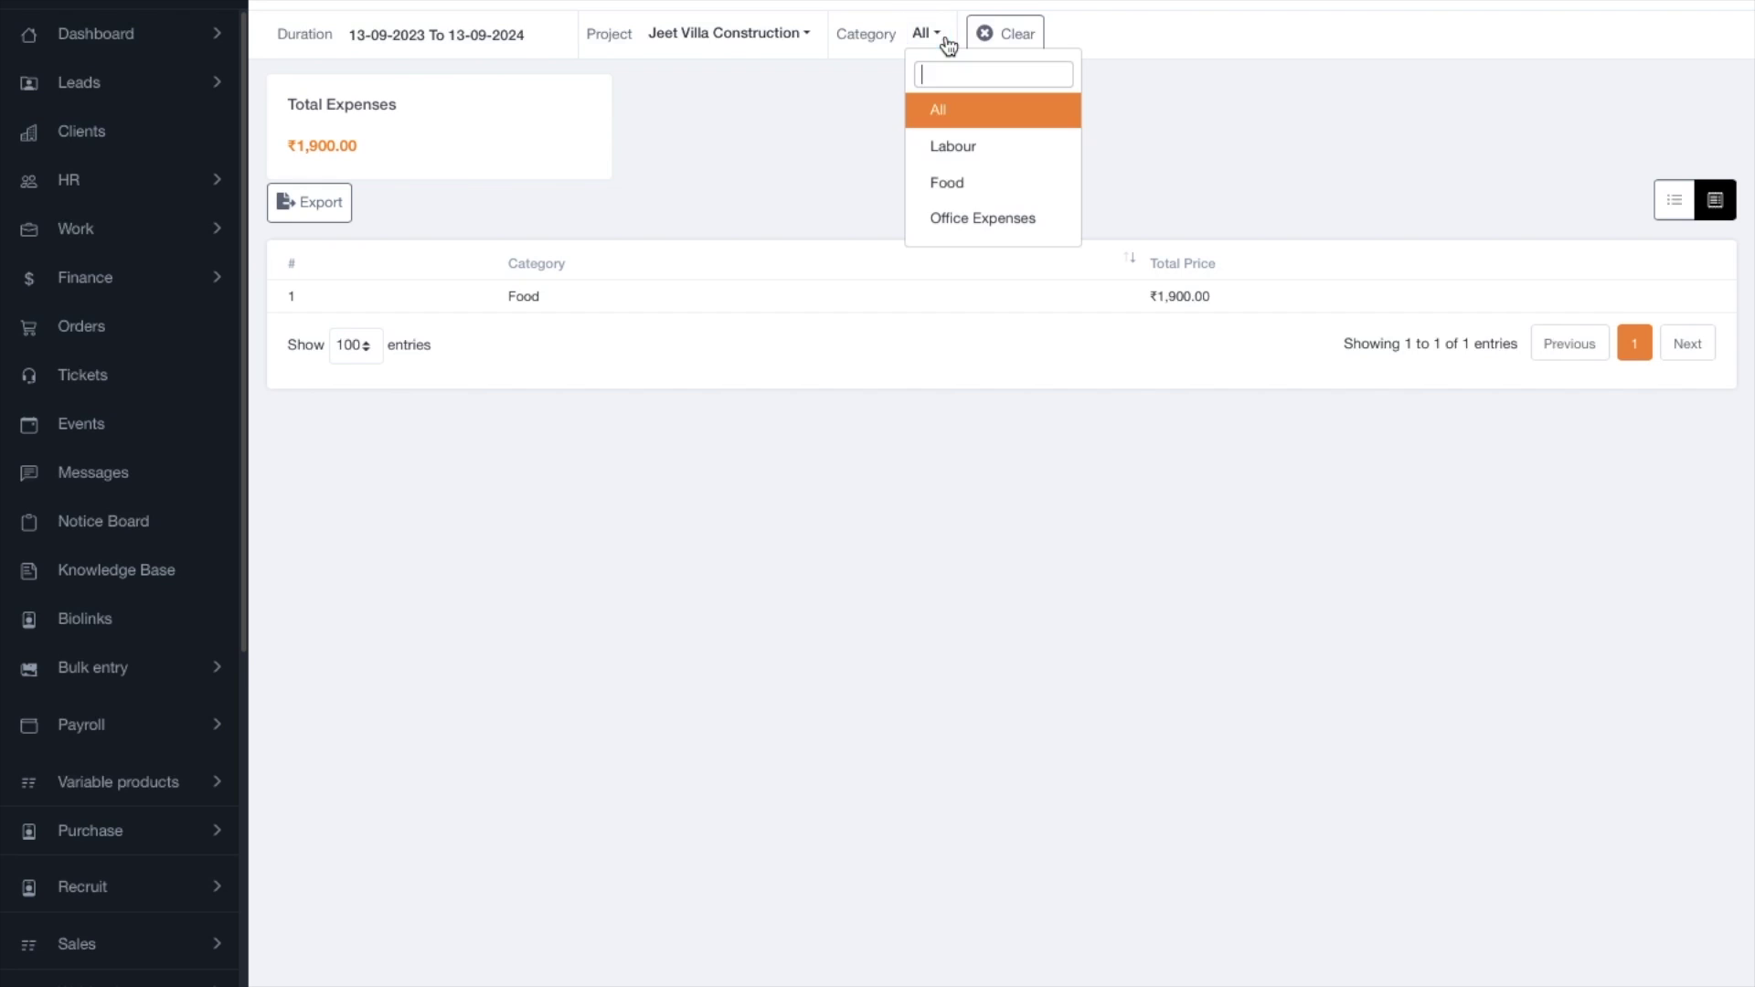
{"action": "left_click", "coordinate": [957, 156]}
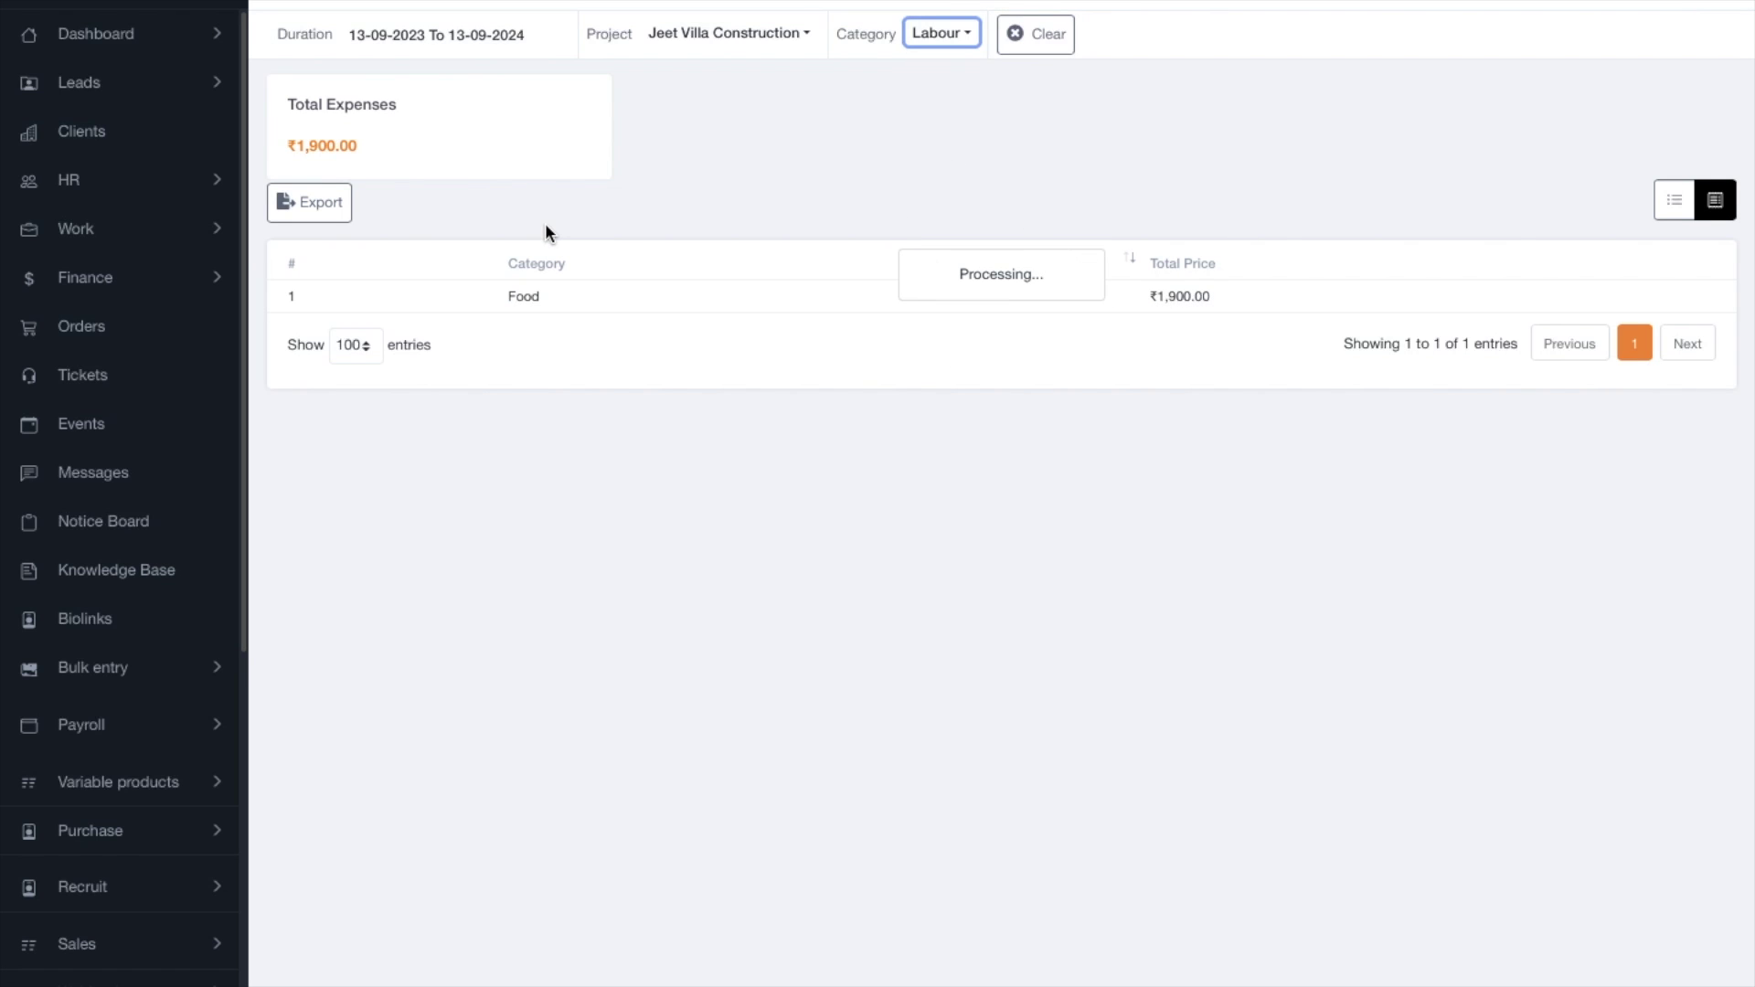
{"action": "left_click", "coordinate": [773, 34]}
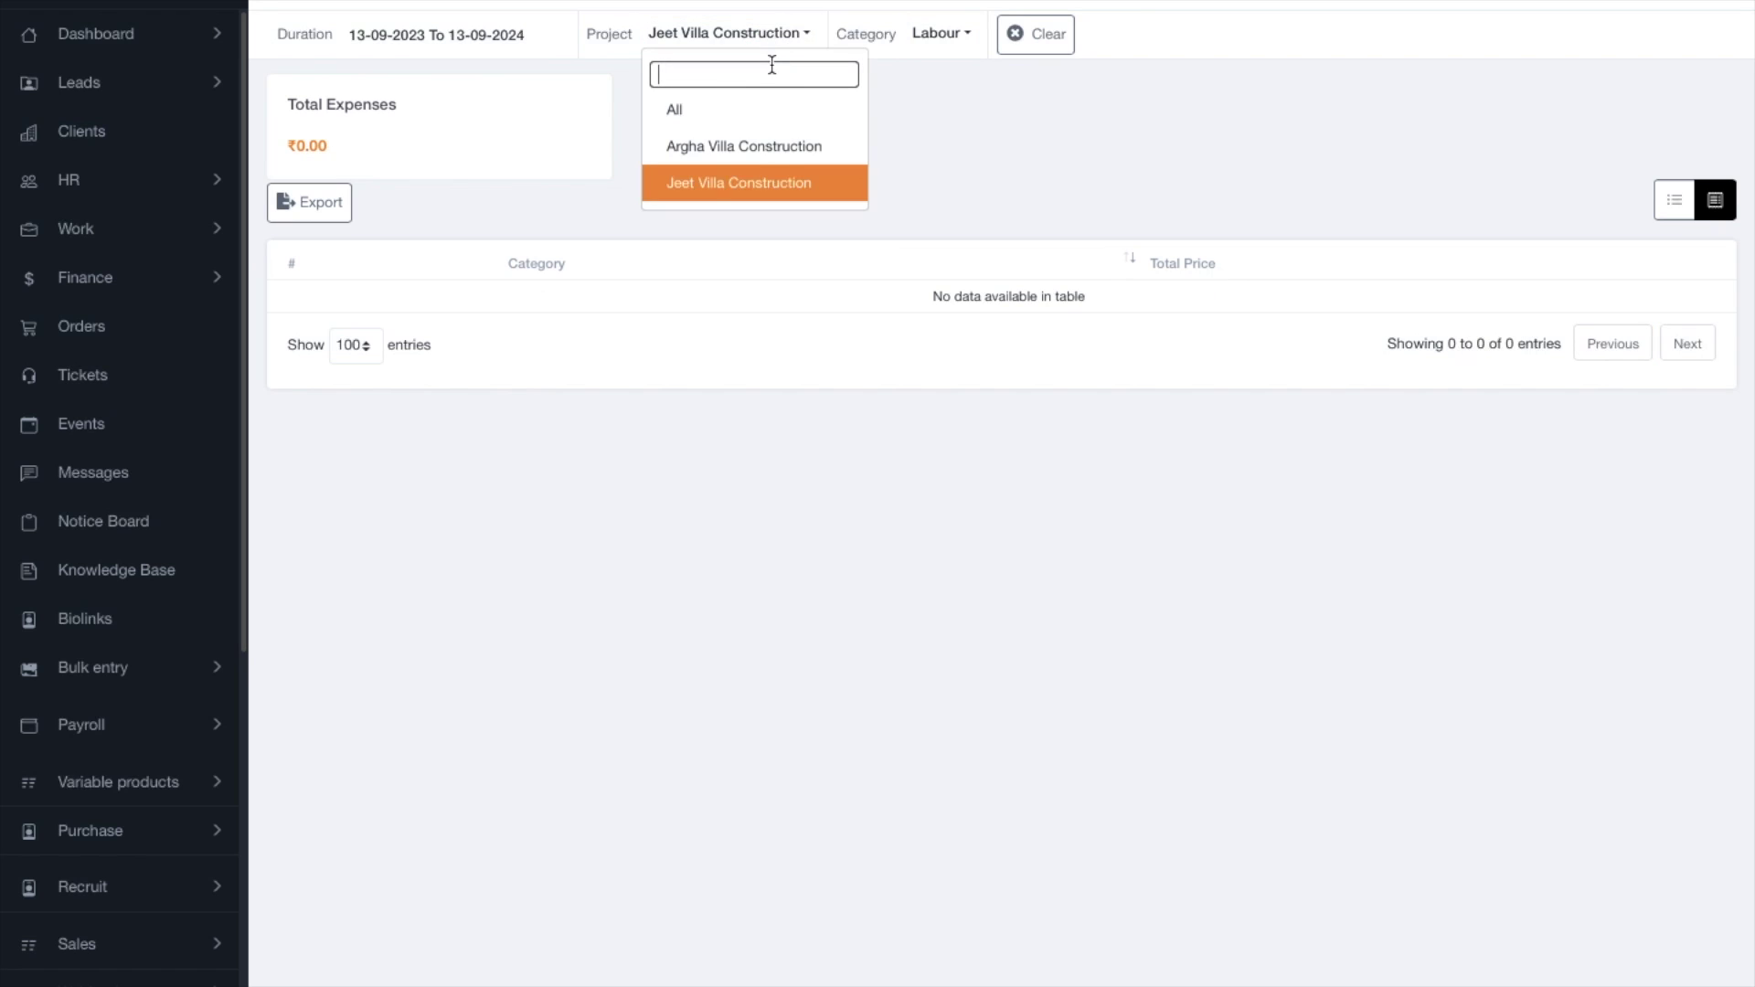
{"action": "left_click", "coordinate": [706, 125]}
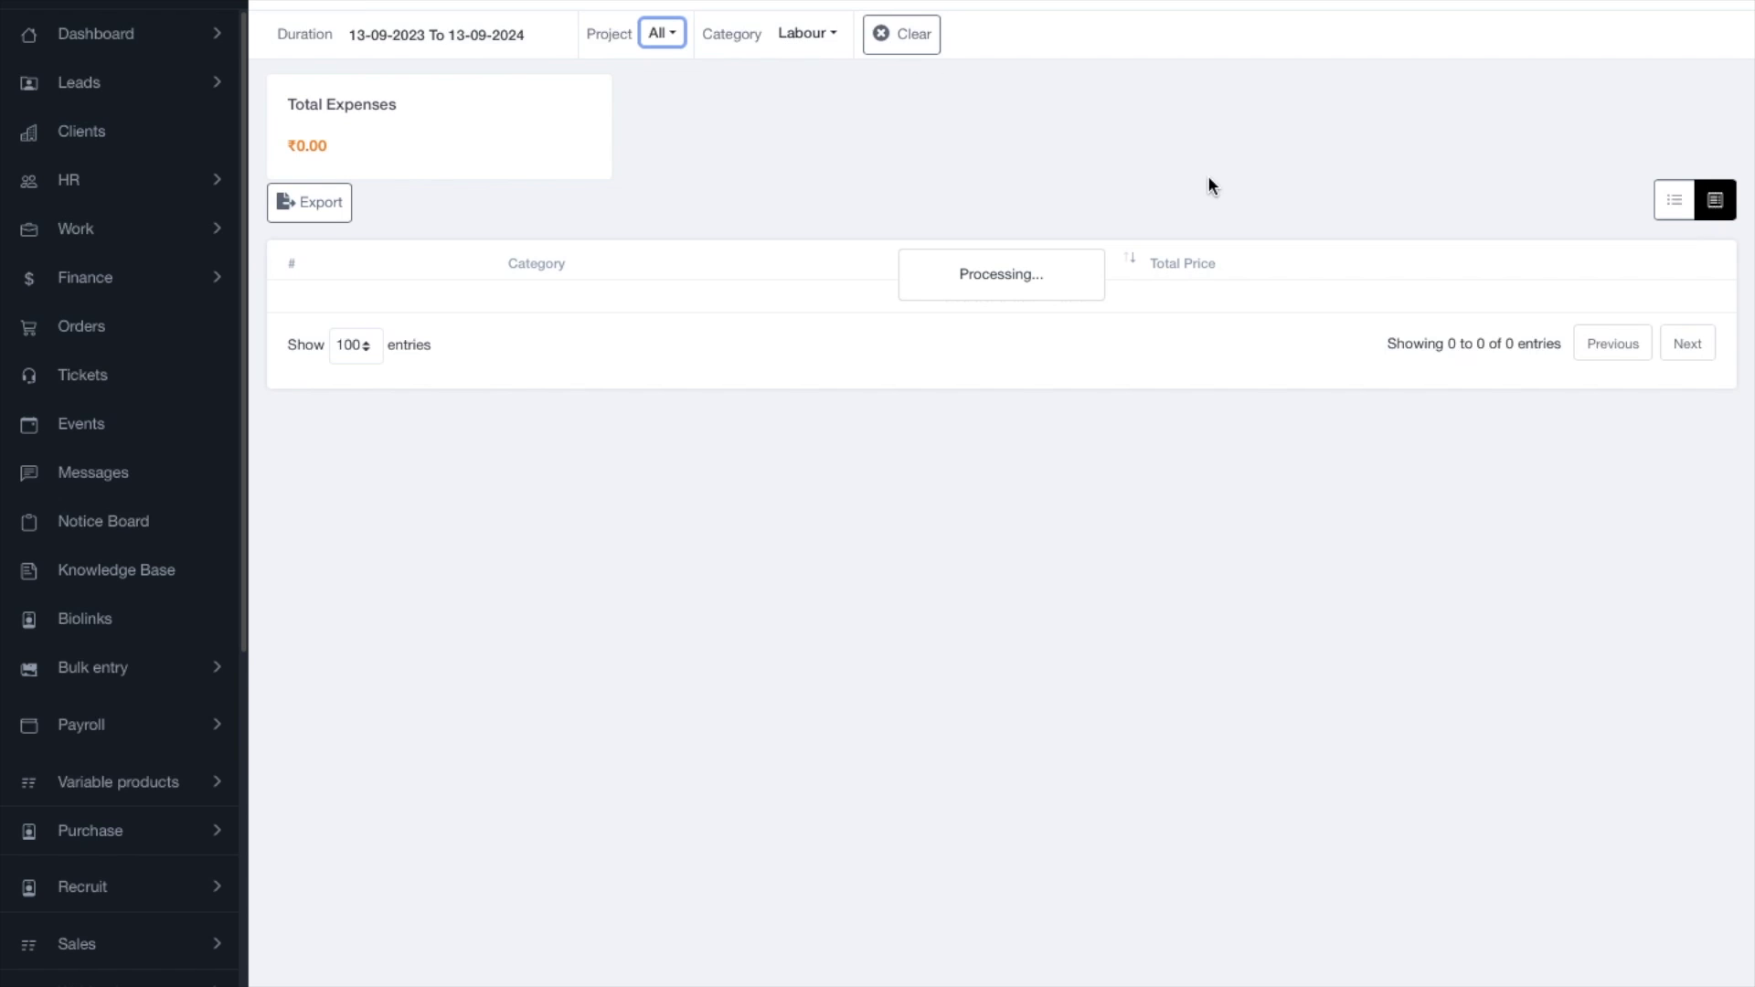
{"action": "left_click", "coordinate": [829, 44]}
{"action": "left_click", "coordinate": [816, 113]}
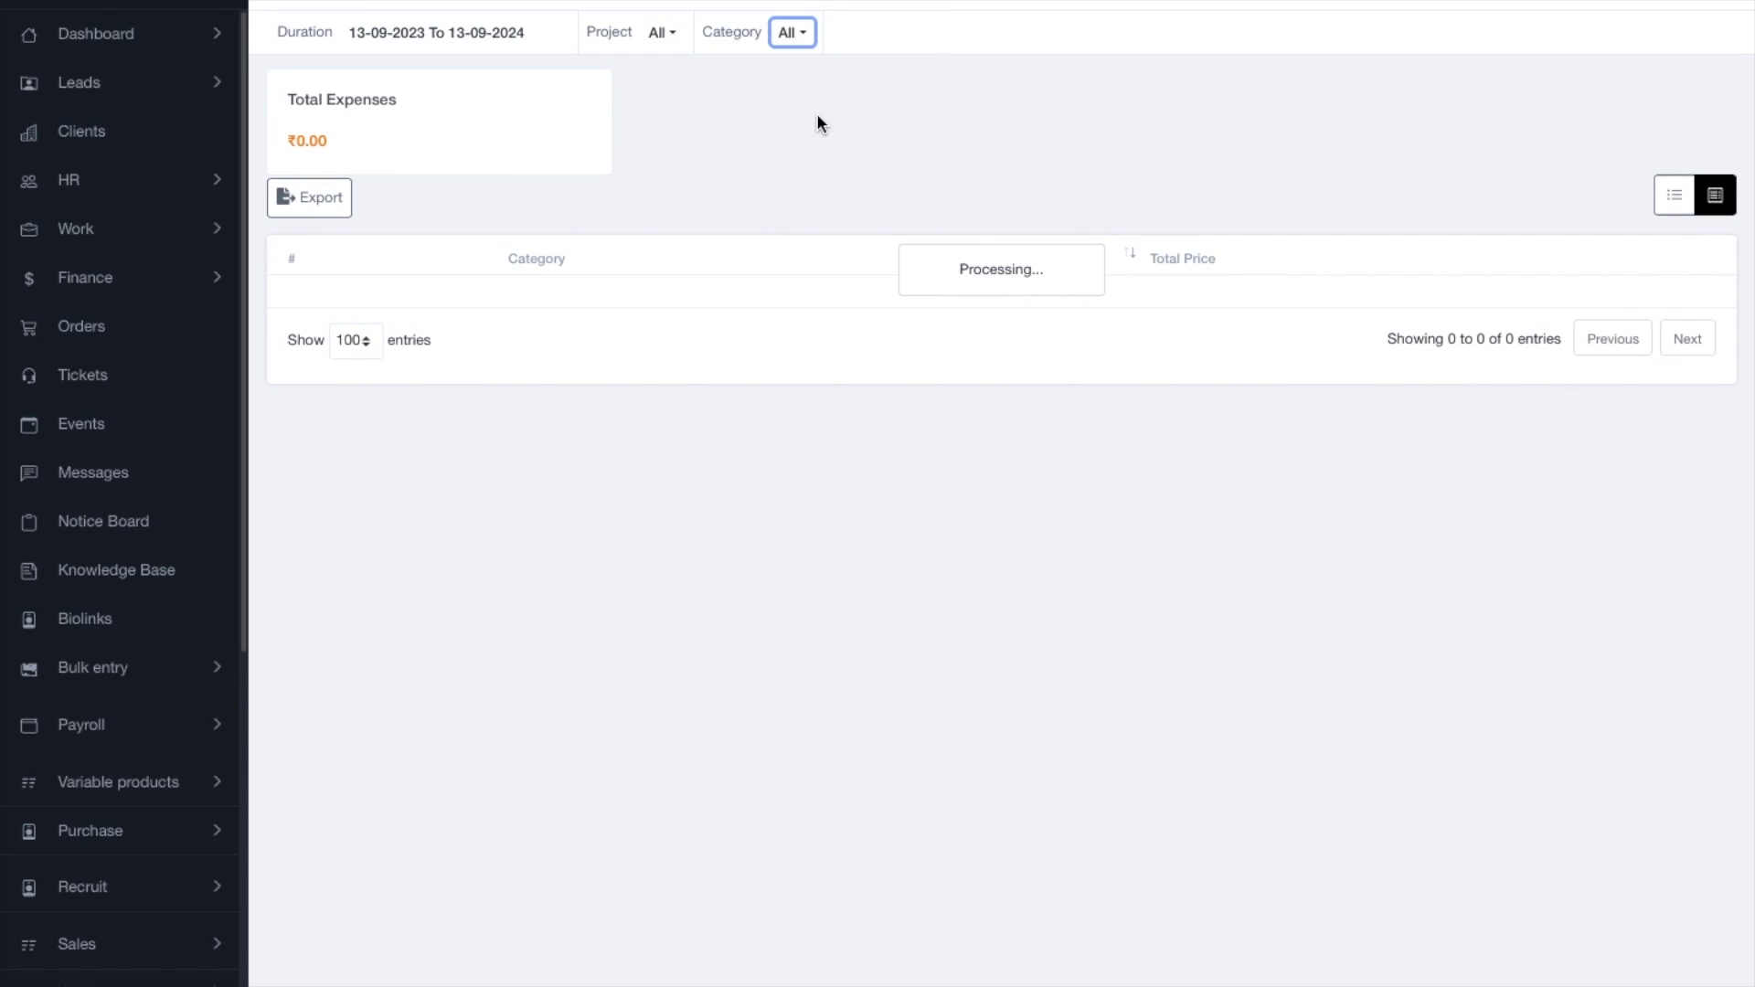
{"action": "left_click", "coordinate": [651, 34]}
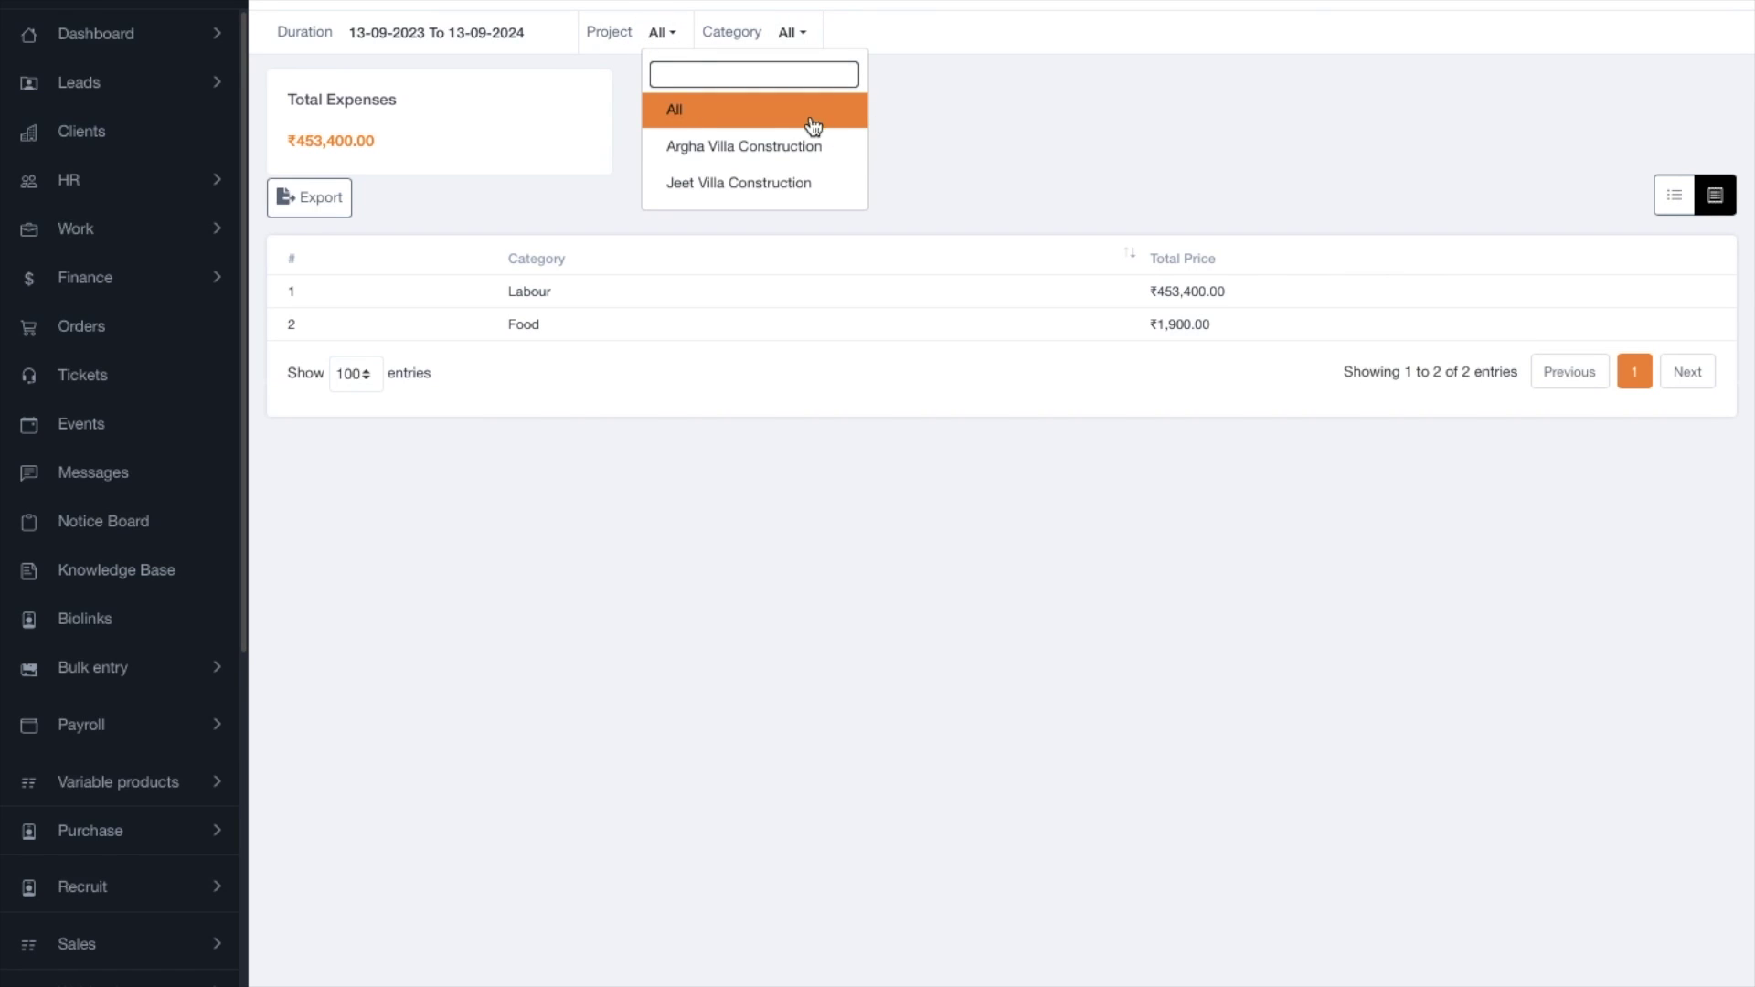
{"action": "left_click", "coordinate": [806, 117]}
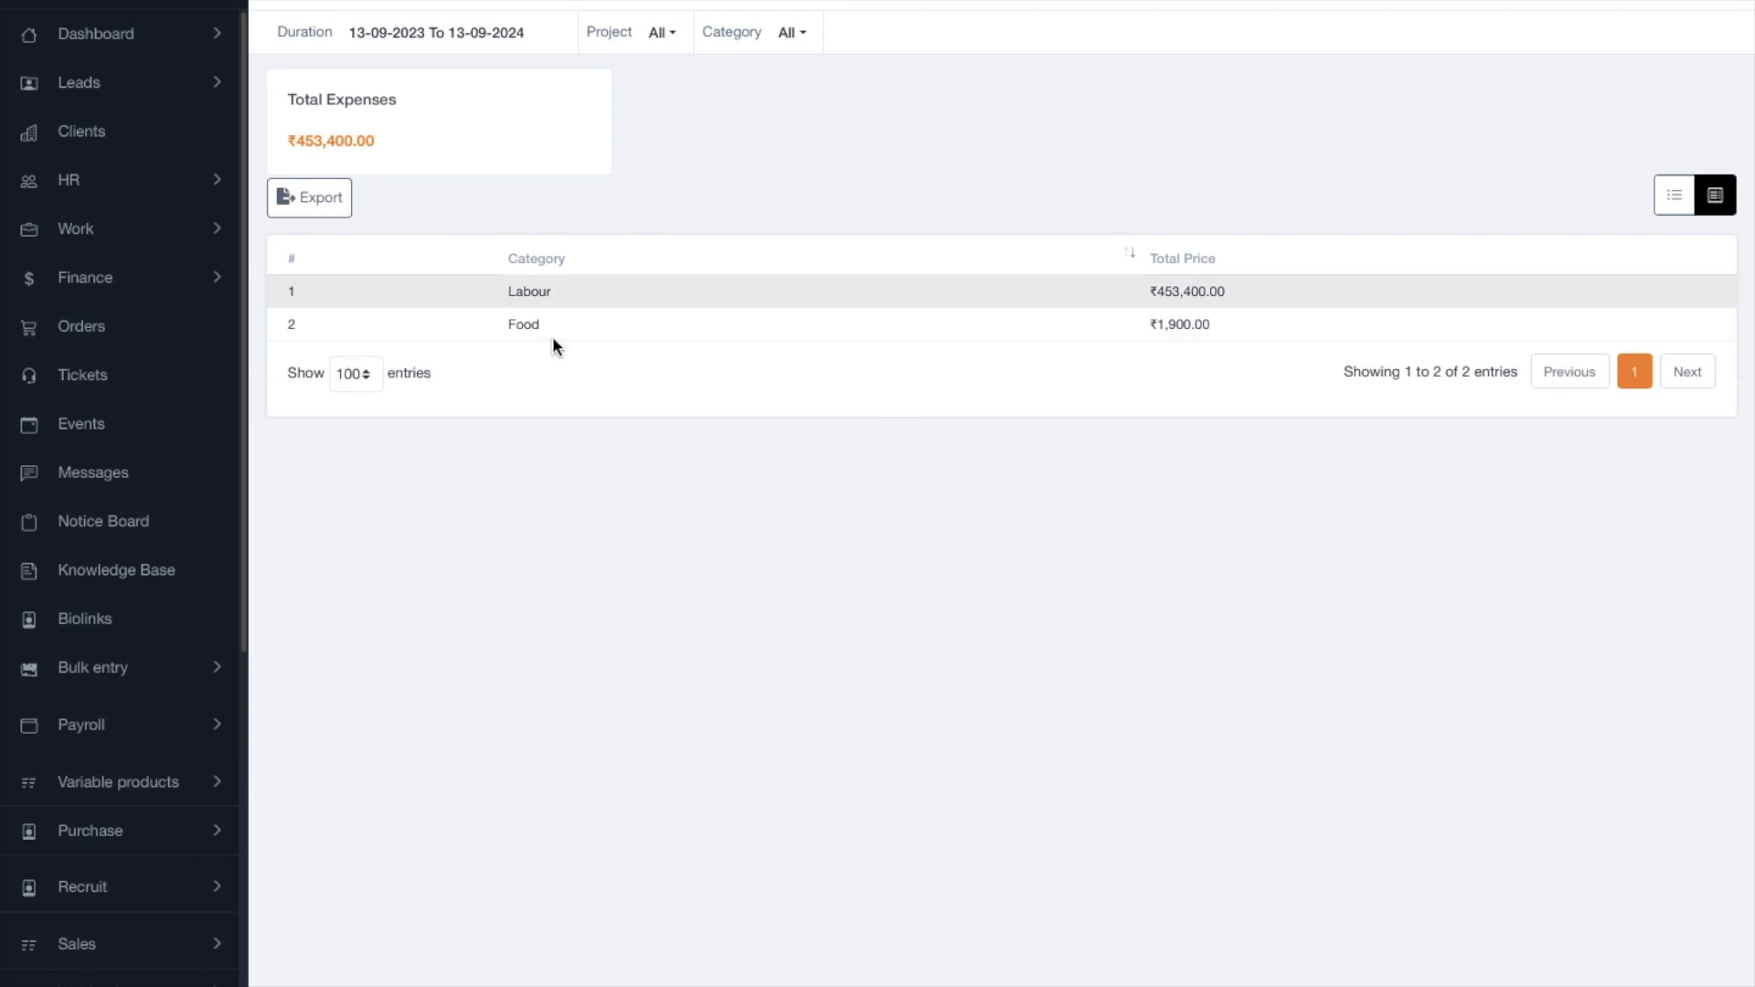
{"action": "scroll", "coordinate": [215, 777], "scroll_direction": "down", "scroll_amount": 5}
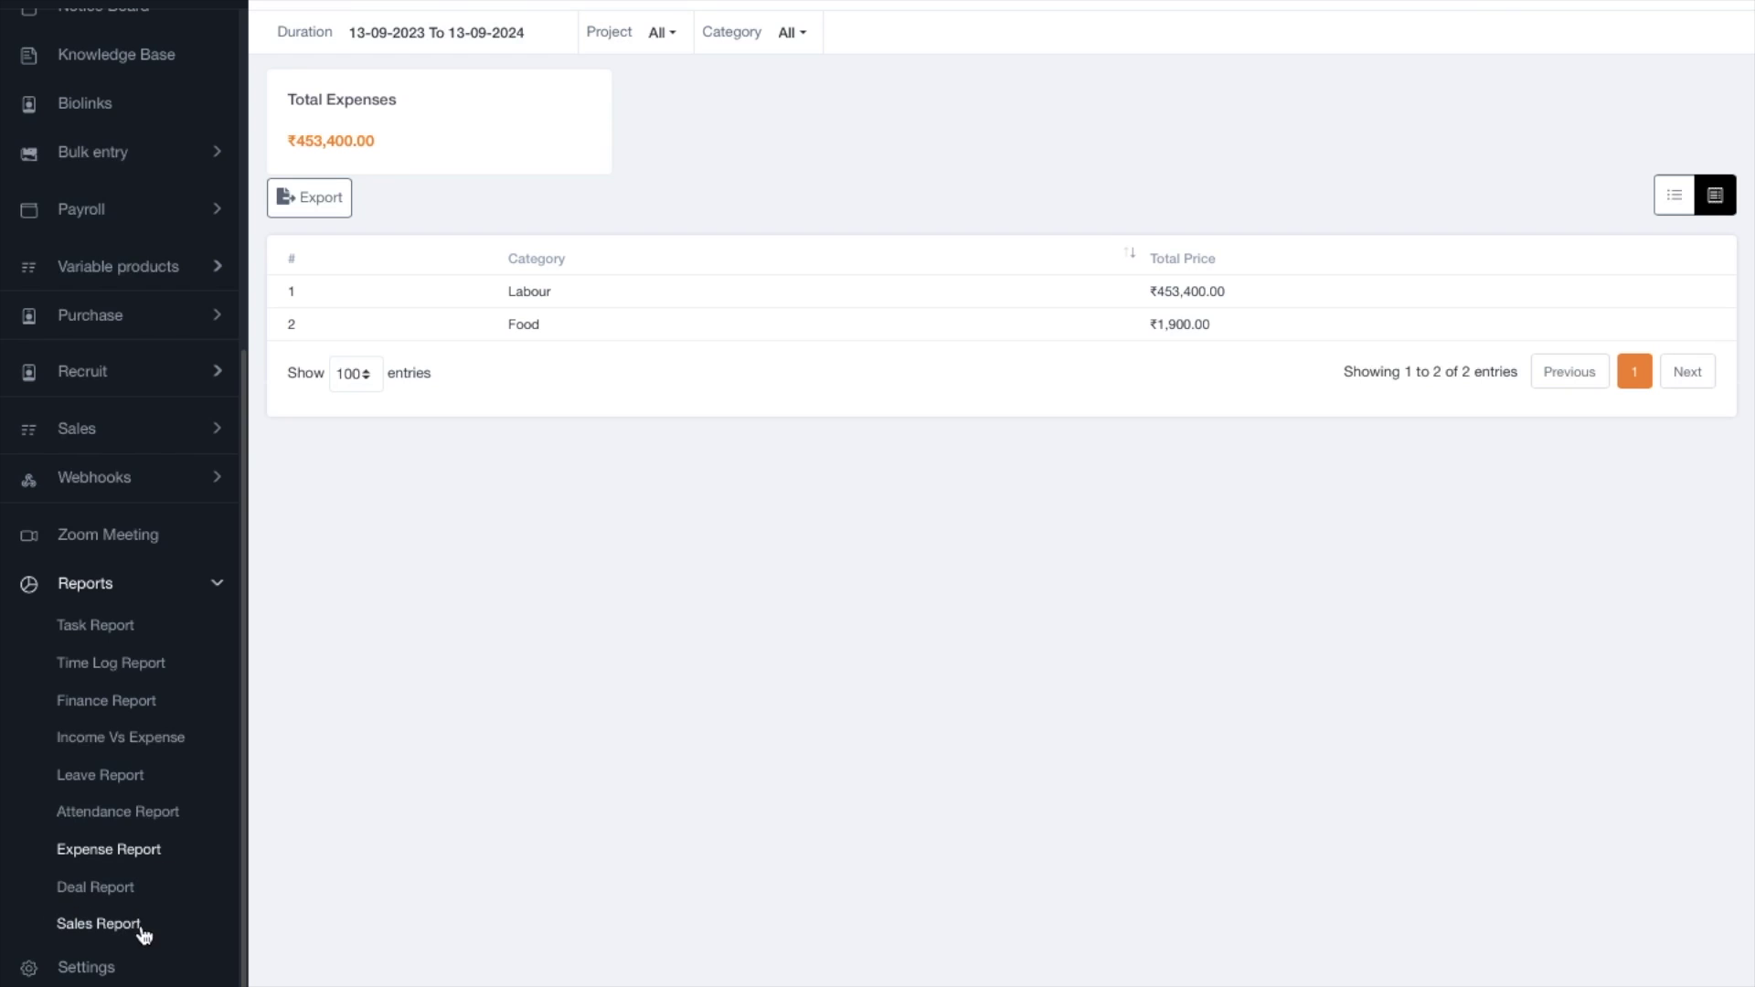
{"action": "scroll", "coordinate": [156, 702], "scroll_direction": "up", "scroll_amount": 5}
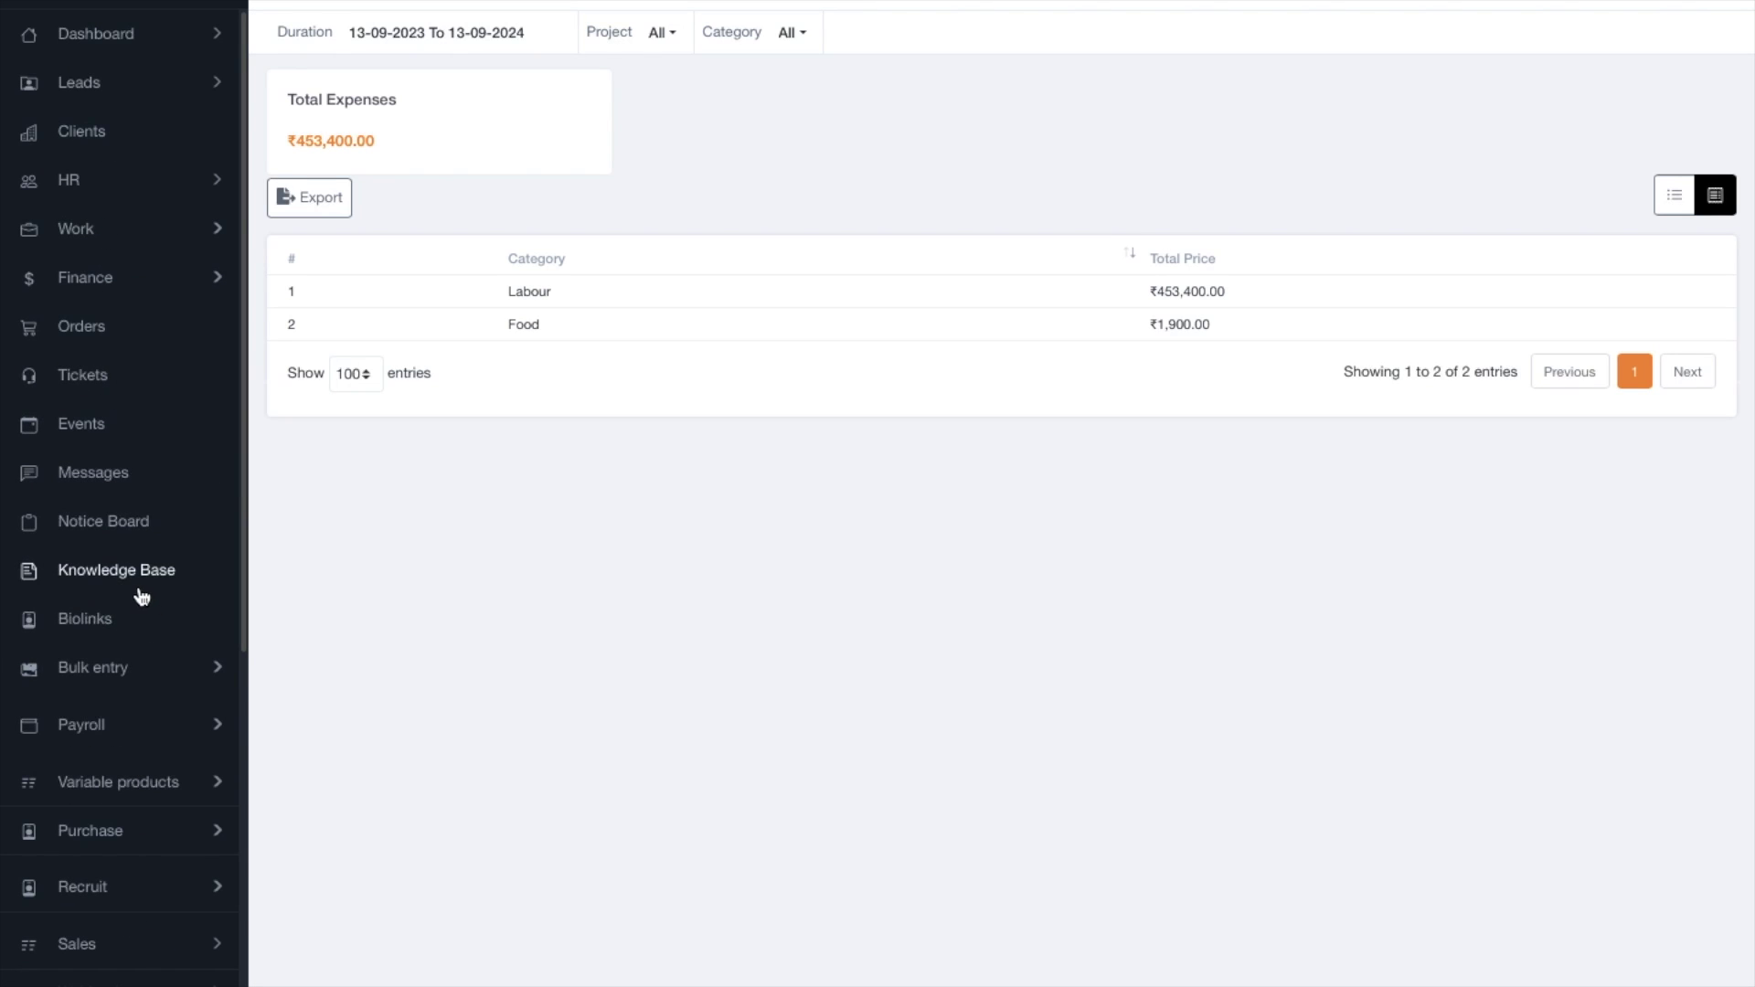
{"action": "scroll", "coordinate": [180, 533], "scroll_direction": "down", "scroll_amount": 2}
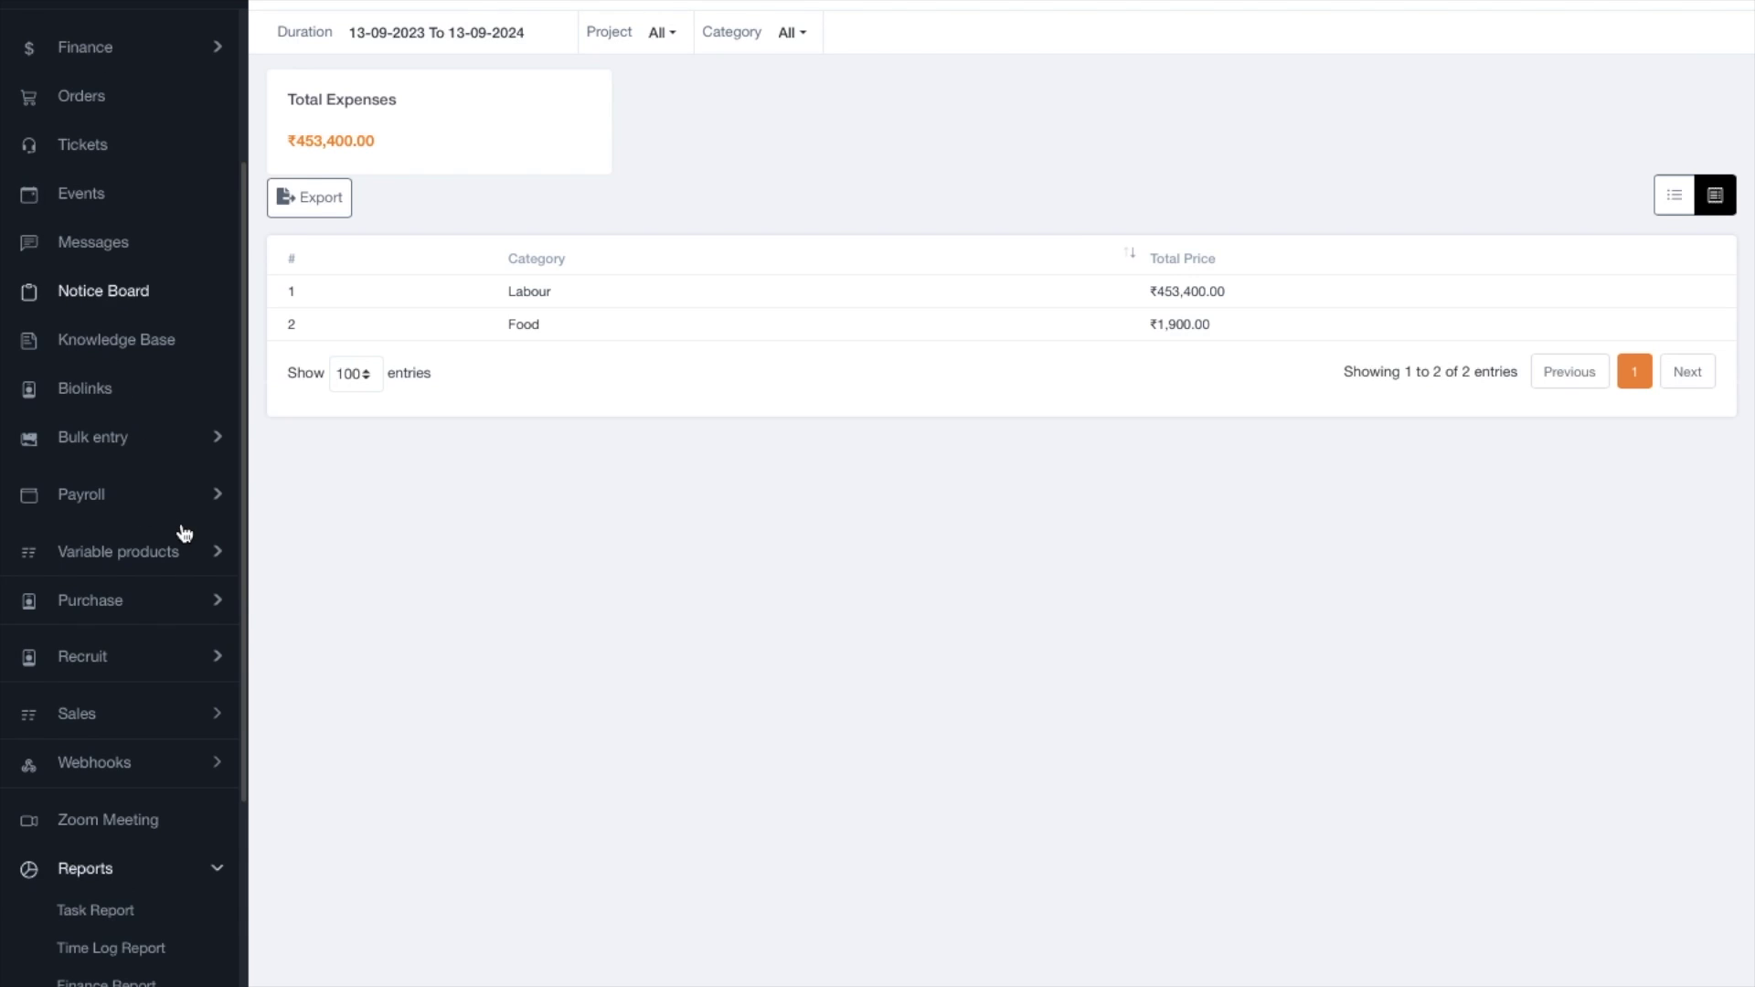